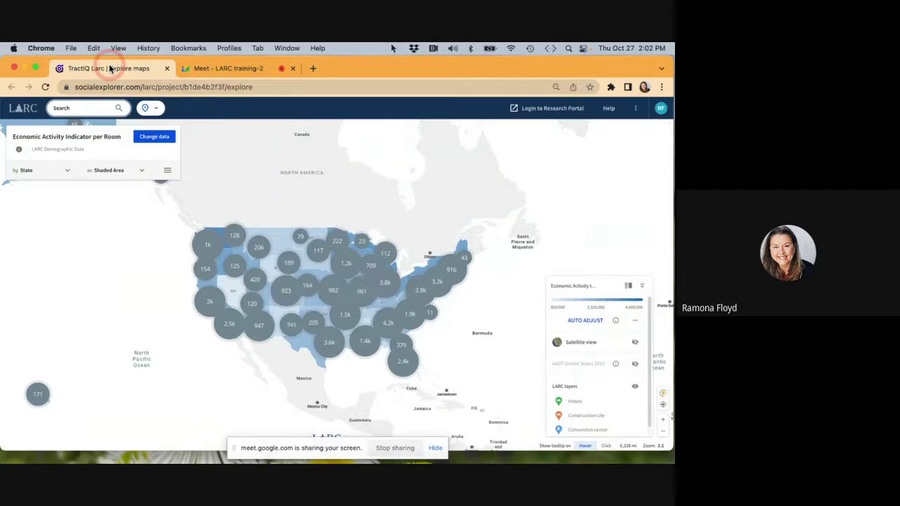
Admit the waiting participant into the Google Meet call, then go back to the LARC map.
{"action": "left_click", "coordinate": [232, 77]}
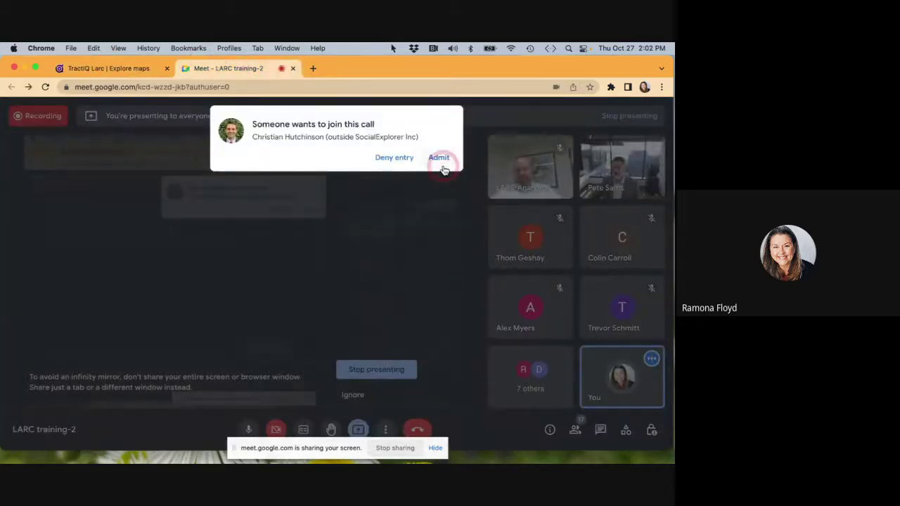
{"action": "left_click", "coordinate": [440, 161]}
{"action": "left_click", "coordinate": [133, 70]}
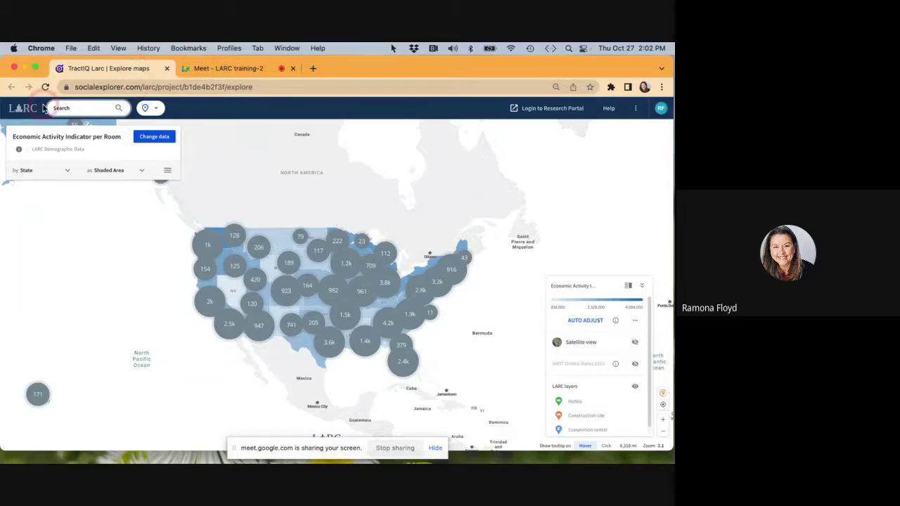
{"action": "left_click", "coordinate": [68, 109]}
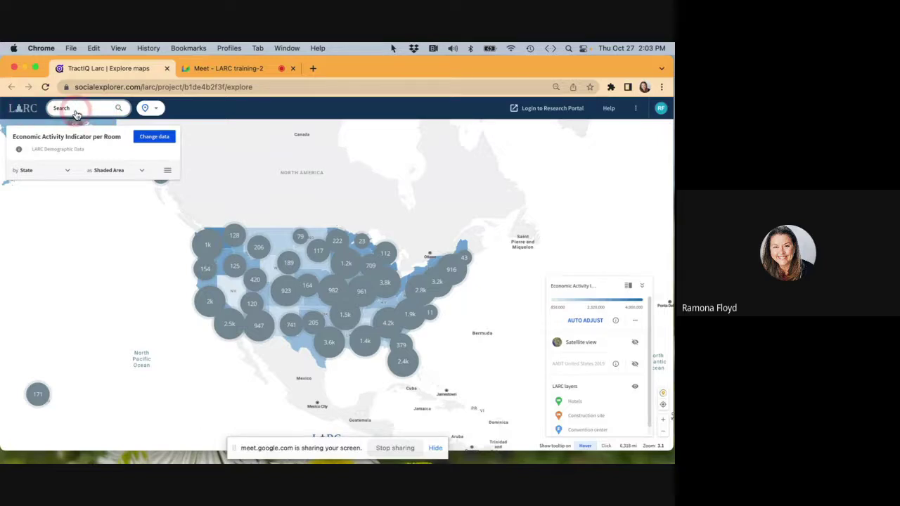
Open the map search, delete the partial 'Marrio' hotel query, and switch to Location search.
{"action": "left_click", "coordinate": [76, 113]}
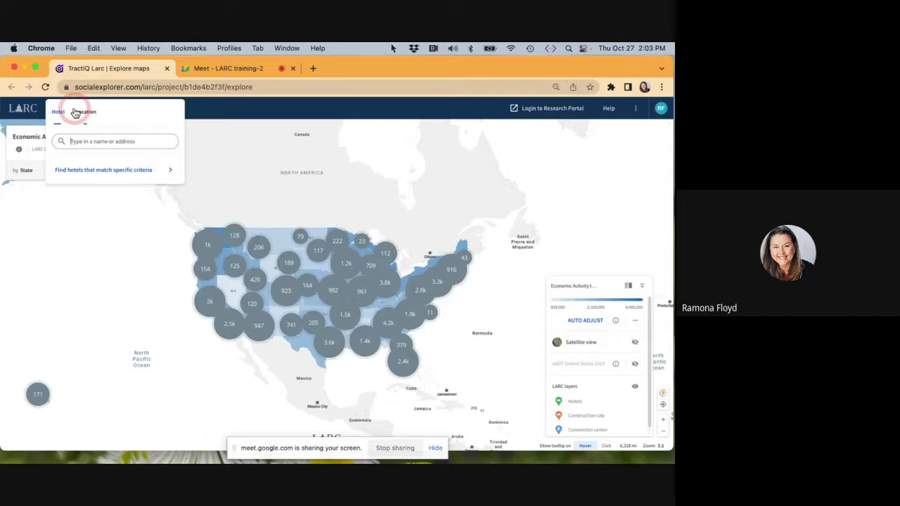
{"action": "left_click", "coordinate": [77, 141]}
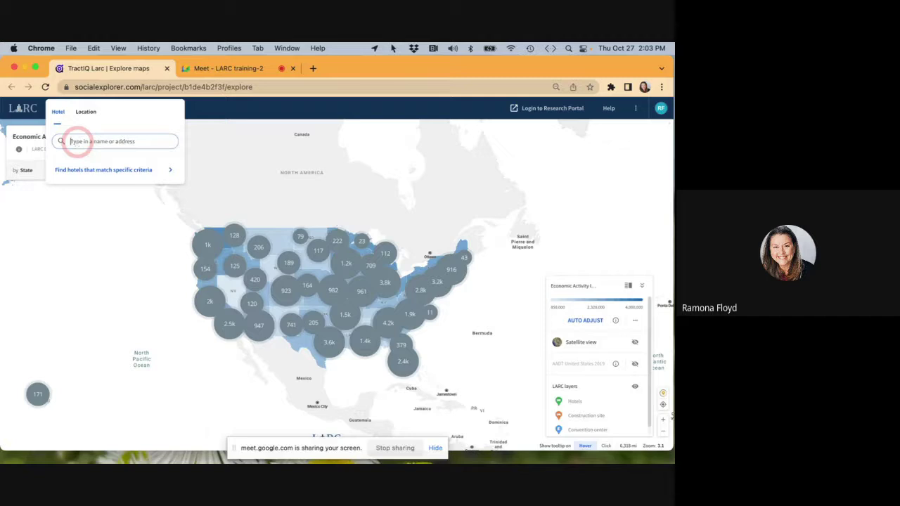
{"action": "type", "text": "Marrio"}
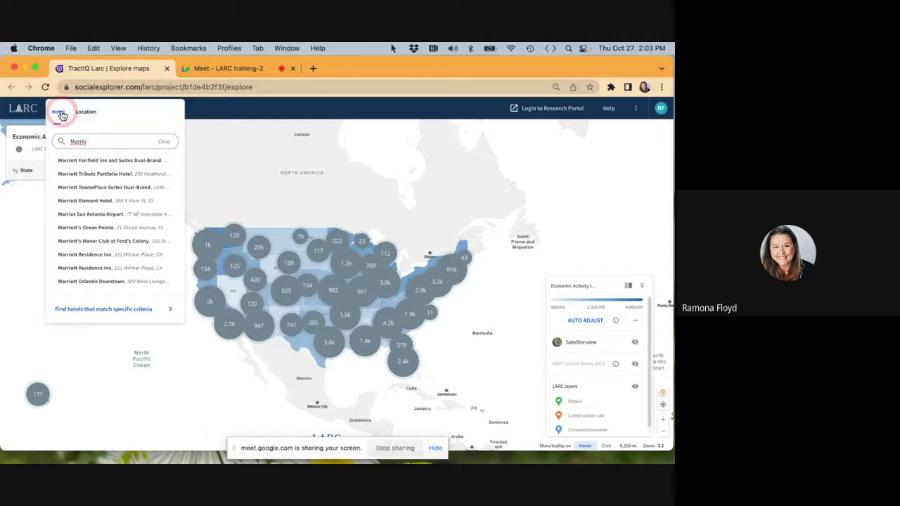
{"action": "left_click", "coordinate": [88, 142]}
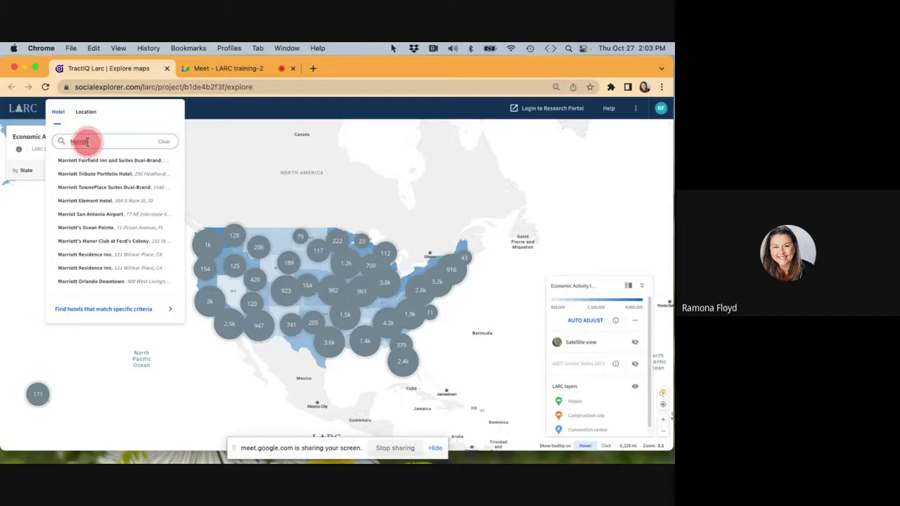
{"action": "left_click_drag", "start_coordinate": [87, 142], "coordinate": [56, 146]}
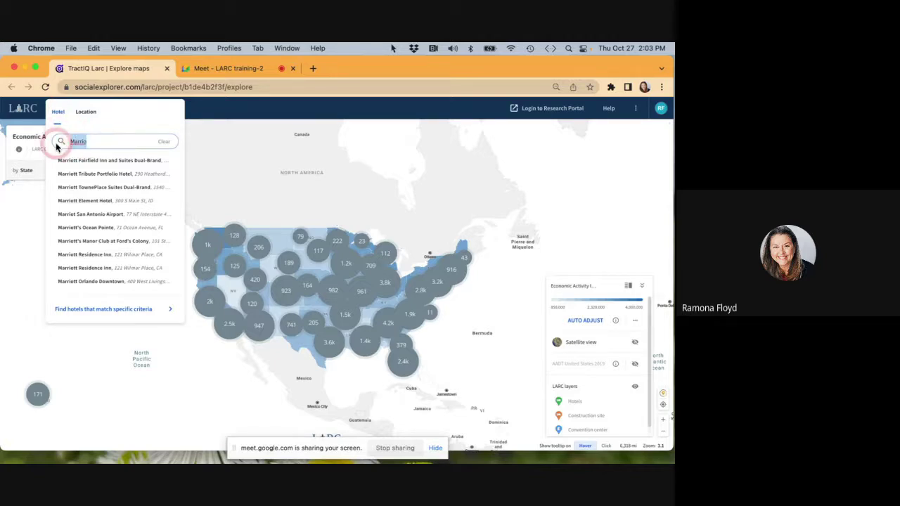
{"action": "key", "text": "BackSpace"}
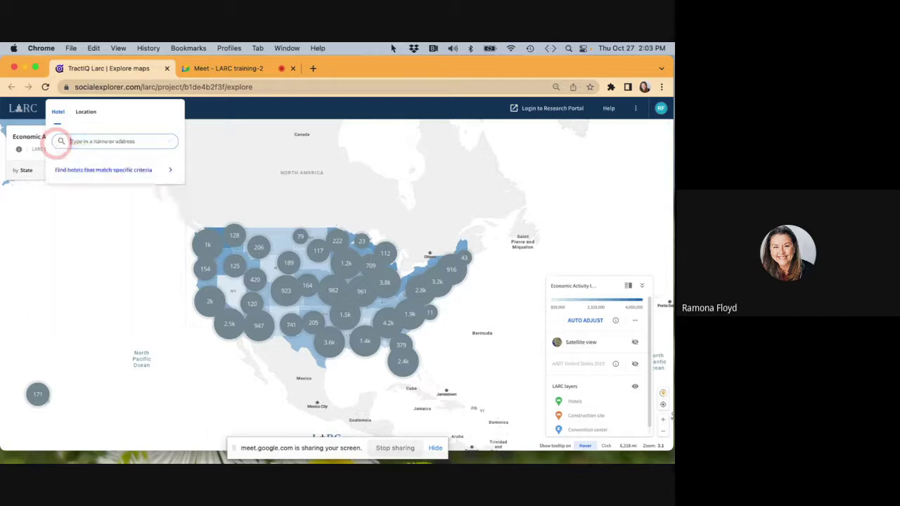
{"action": "left_click", "coordinate": [87, 112]}
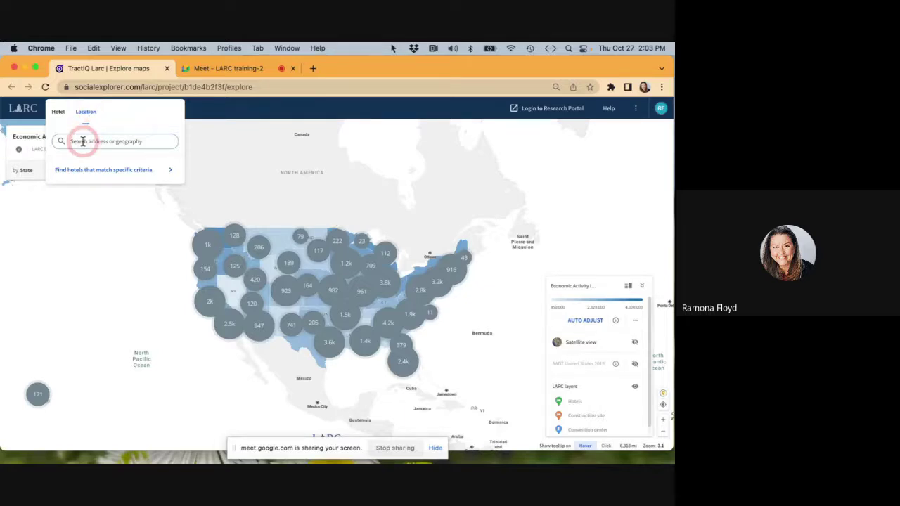
Enter 'San Antonio' in the location search and admit a waiting participant in Meet.
{"action": "left_click", "coordinate": [82, 142]}
{"action": "type", "text": "San Antonio"}
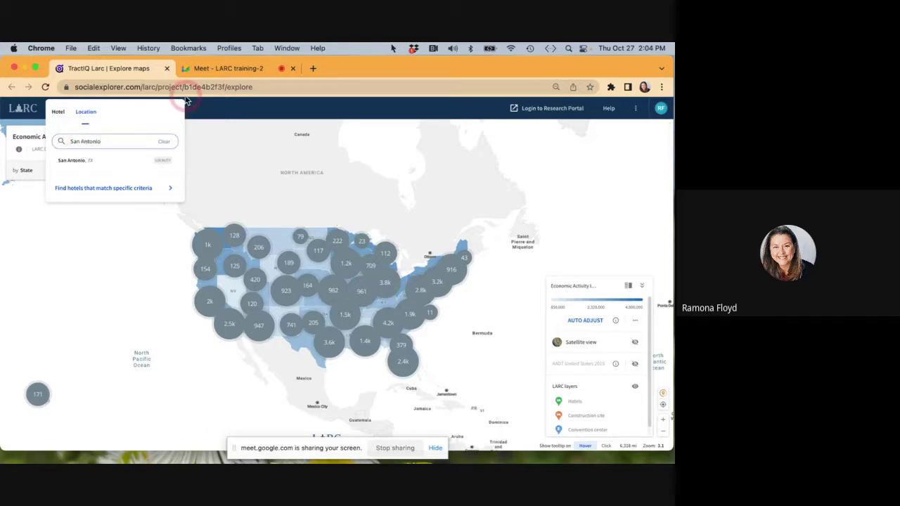
{"action": "left_click", "coordinate": [225, 68]}
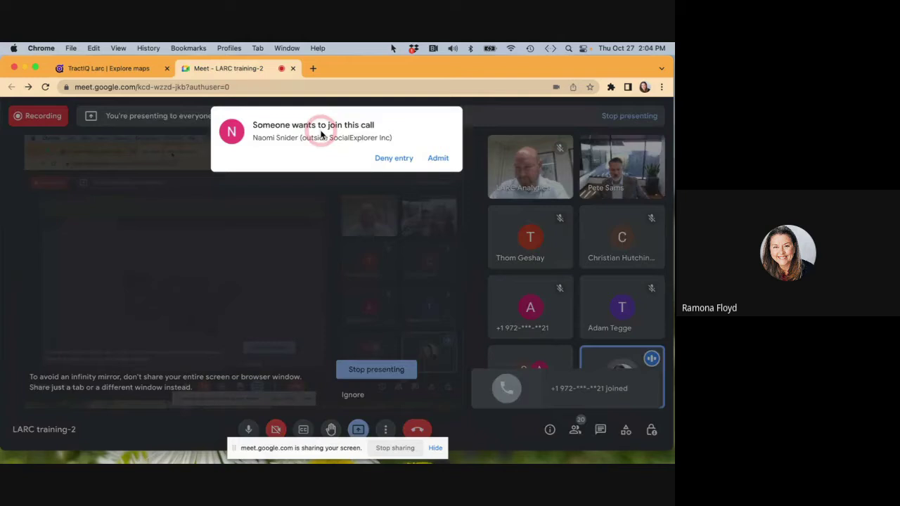
{"action": "left_click", "coordinate": [441, 157]}
{"action": "left_click", "coordinate": [109, 69]}
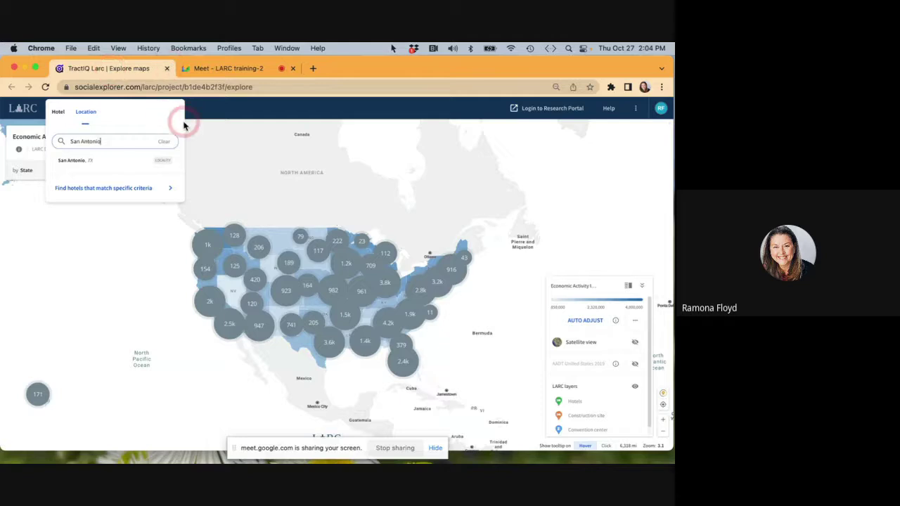
{"action": "left_click", "coordinate": [89, 164]}
{"action": "left_click", "coordinate": [102, 142]}
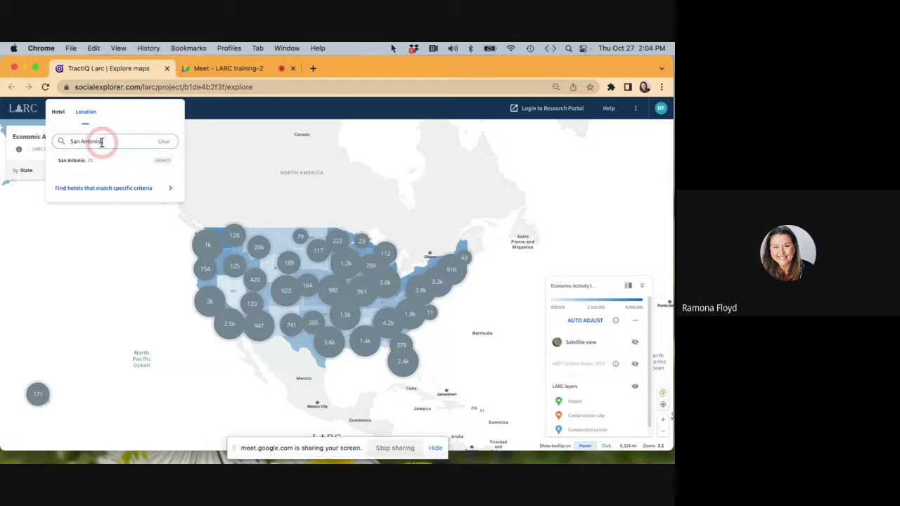
{"action": "left_click", "coordinate": [95, 139]}
{"action": "key", "text": "BackSpace"}
{"action": "key", "text": "BackSpace"}
{"action": "key", "text": "BackSpace"}
{"action": "key", "text": "BackSpace"}
{"action": "key", "text": "BackSpace"}
{"action": "key", "text": "BackSpace"}
{"action": "key", "text": "BackSpace"}
{"action": "key", "text": "BackSpace"}
{"action": "key", "text": "BackSpace"}
{"action": "key", "text": "BackSpace"}
{"action": "key", "text": "BackSpace"}
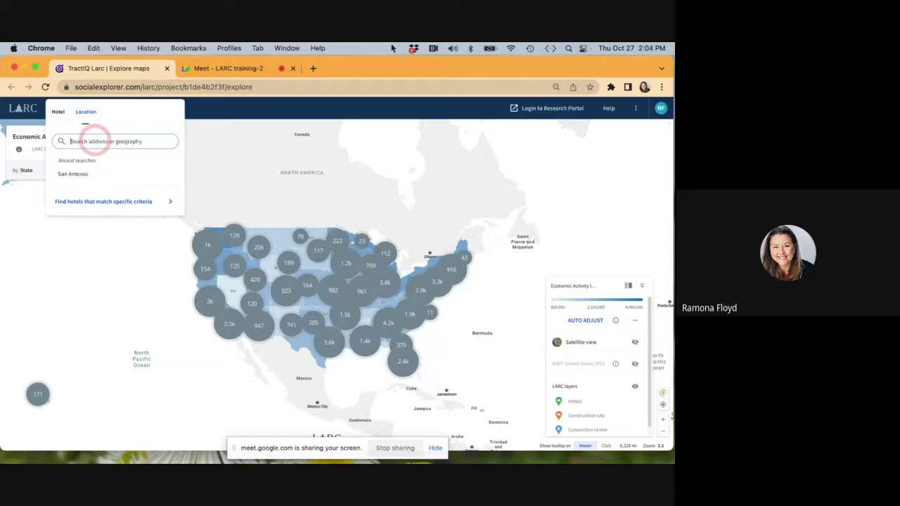
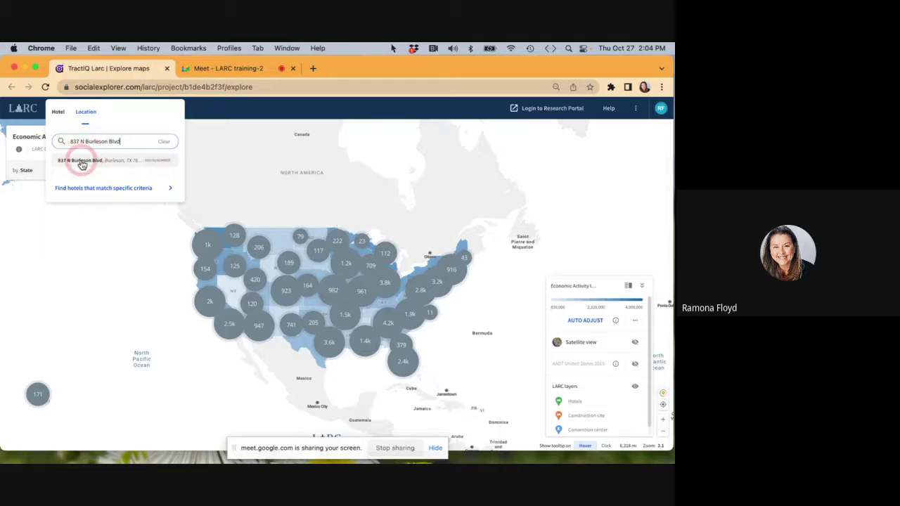
{"action": "left_click", "coordinate": [83, 161]}
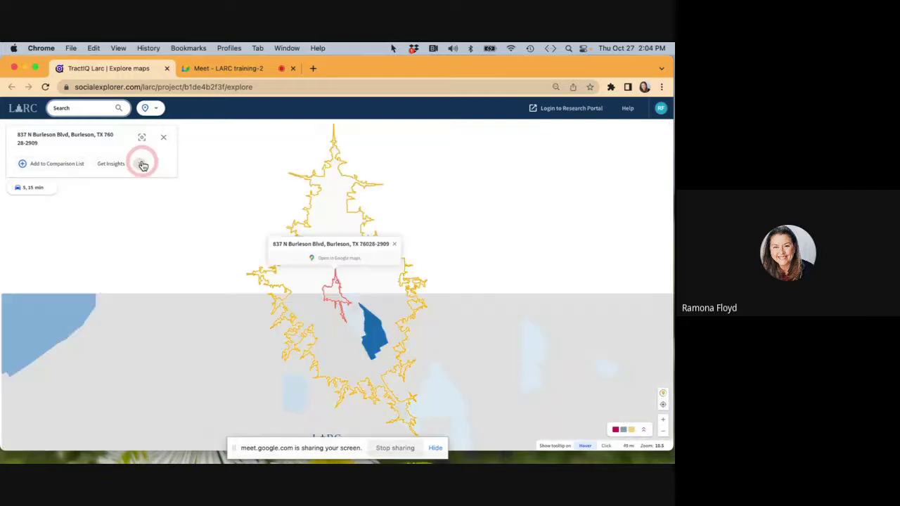
{"action": "left_click", "coordinate": [141, 166]}
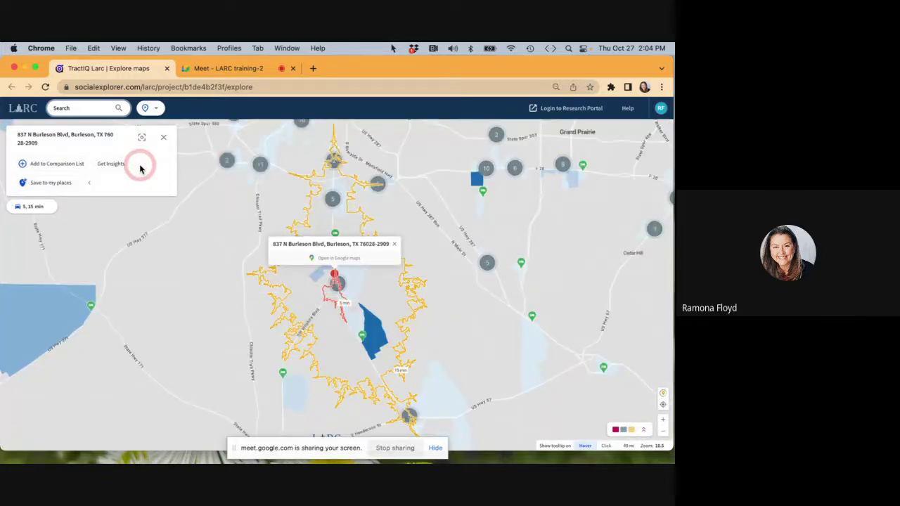
{"action": "left_click", "coordinate": [52, 188]}
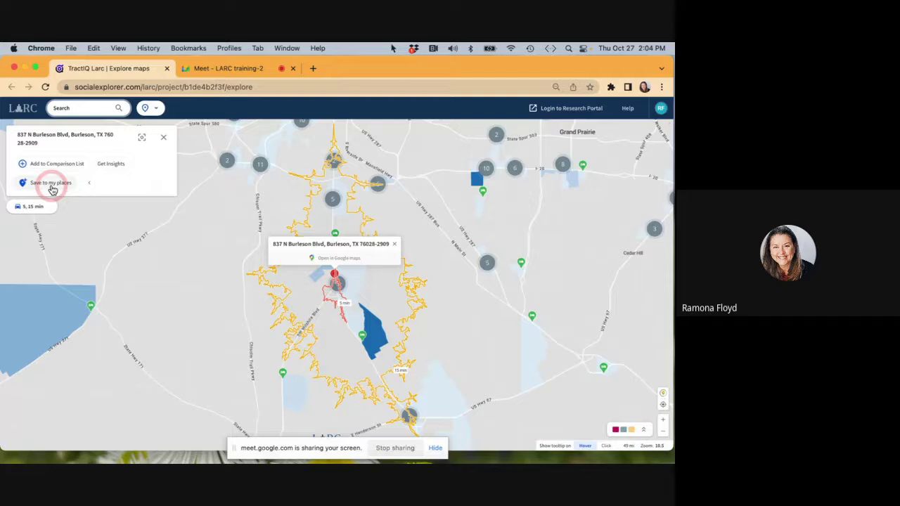
{"action": "left_click", "coordinate": [51, 186]}
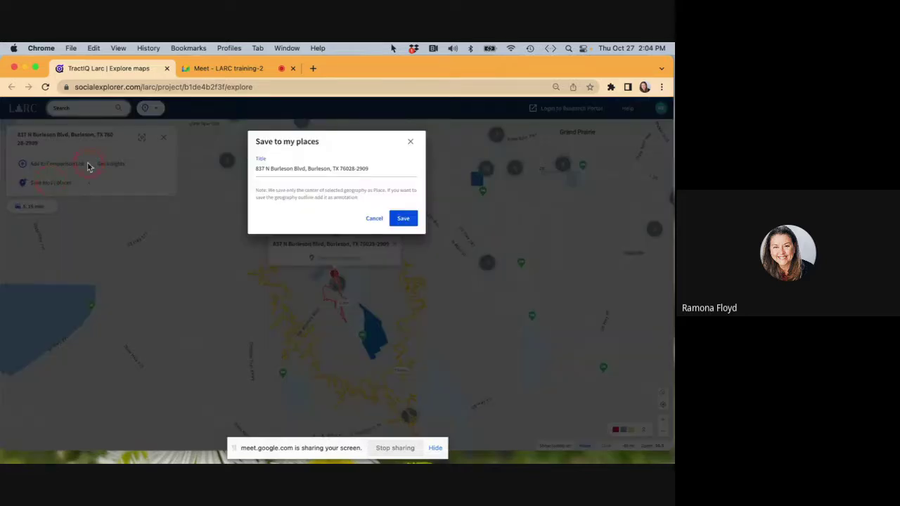
{"action": "left_click", "coordinate": [258, 168]}
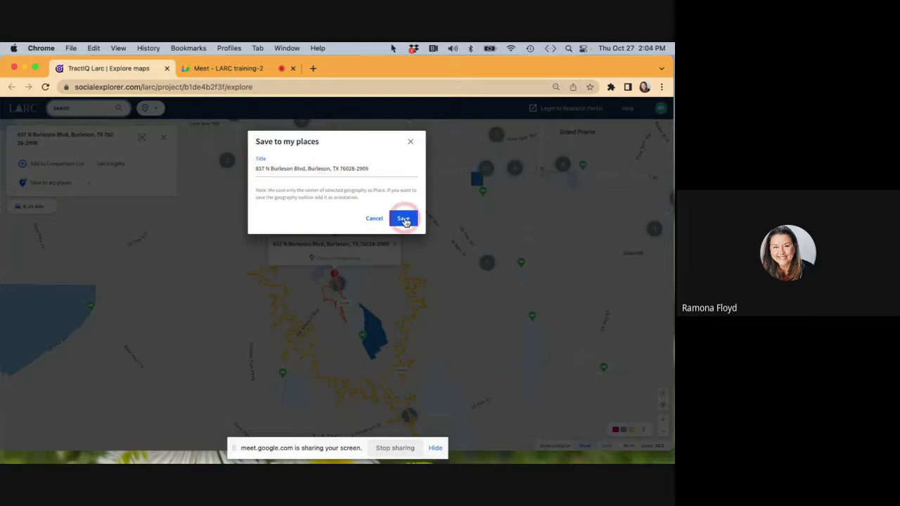
{"action": "left_click", "coordinate": [404, 219]}
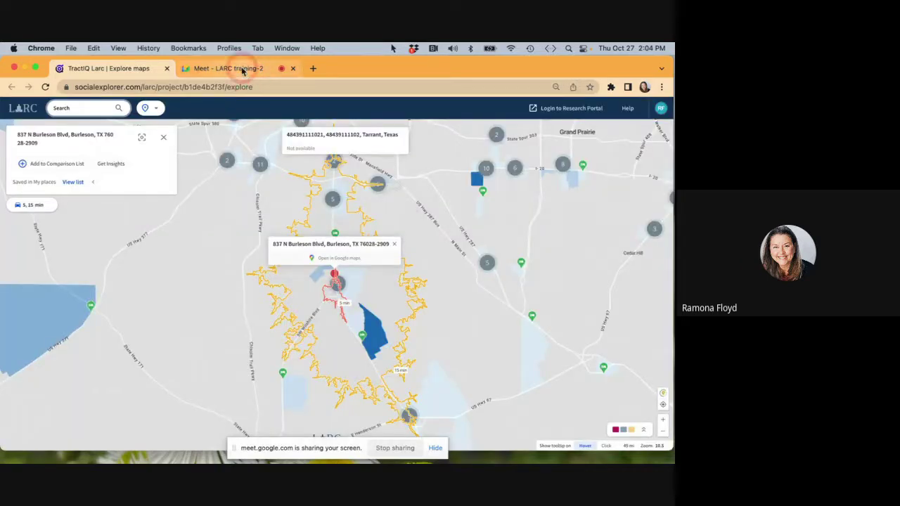
{"action": "left_click", "coordinate": [159, 109]}
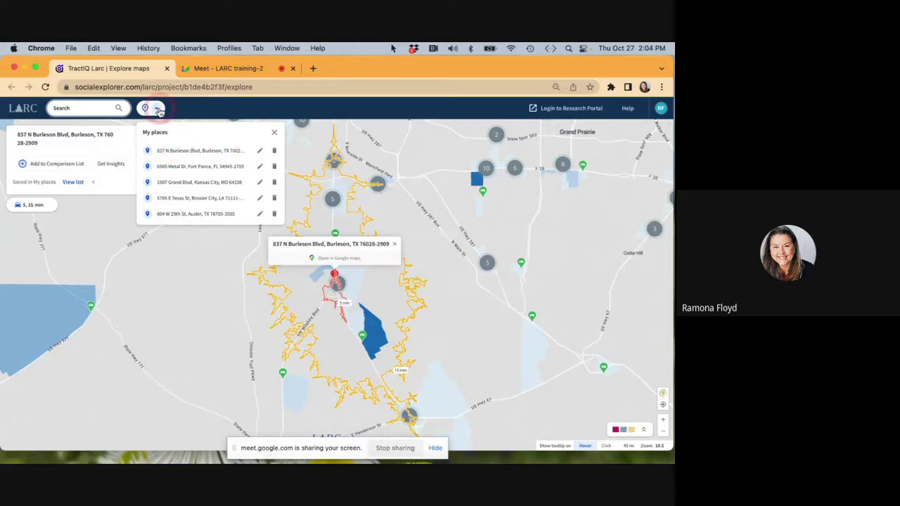
Admit another waiting participant in Meet and return to the LARC map.
{"action": "left_click", "coordinate": [228, 69]}
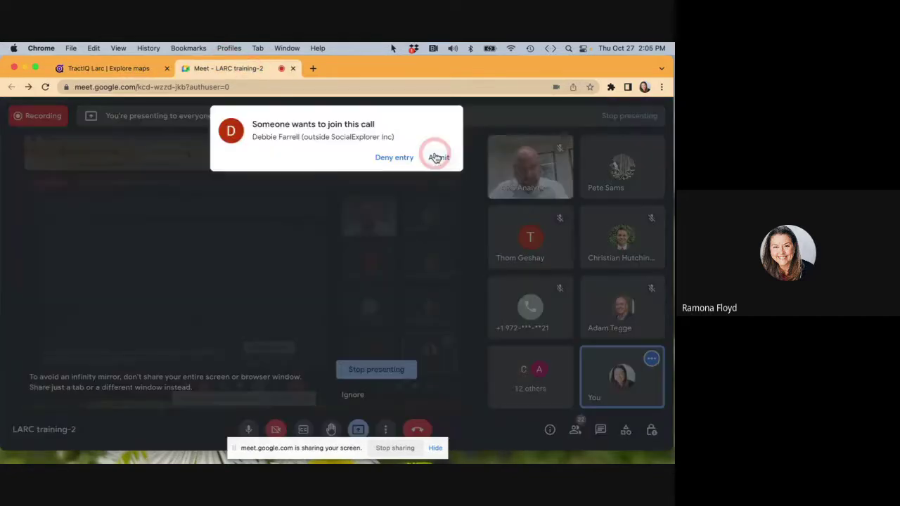
{"action": "left_click", "coordinate": [435, 156]}
{"action": "left_click", "coordinate": [109, 68]}
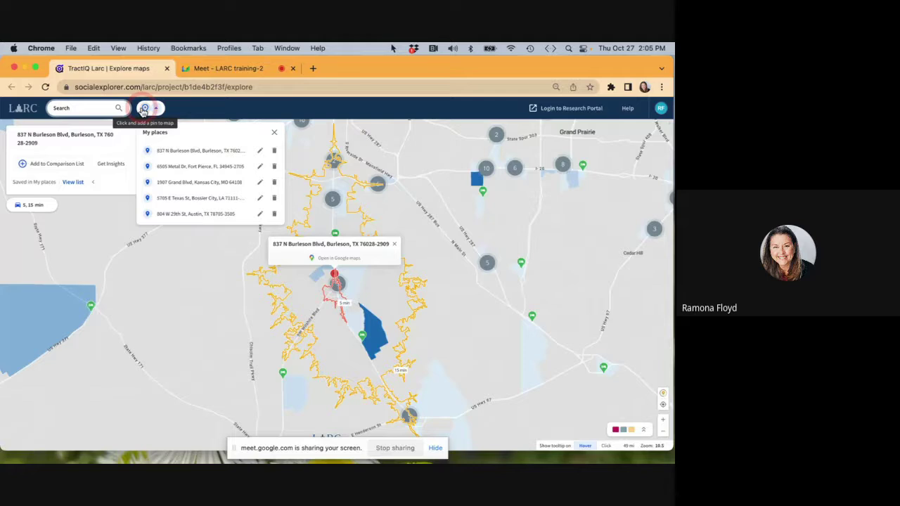
Close the saved list and drop a custom pin in Arlington, TX with 5- and 15-minute drive-time areas.
{"action": "left_click", "coordinate": [198, 103]}
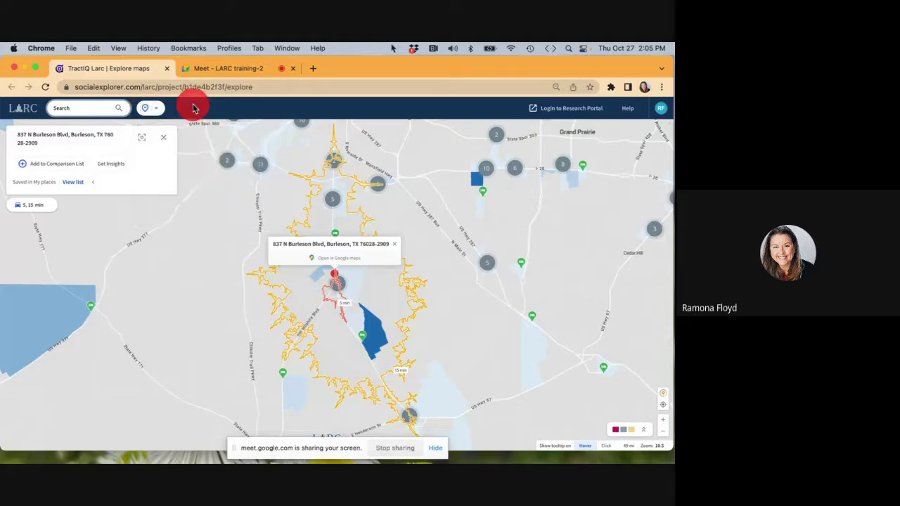
{"action": "left_click", "coordinate": [146, 110]}
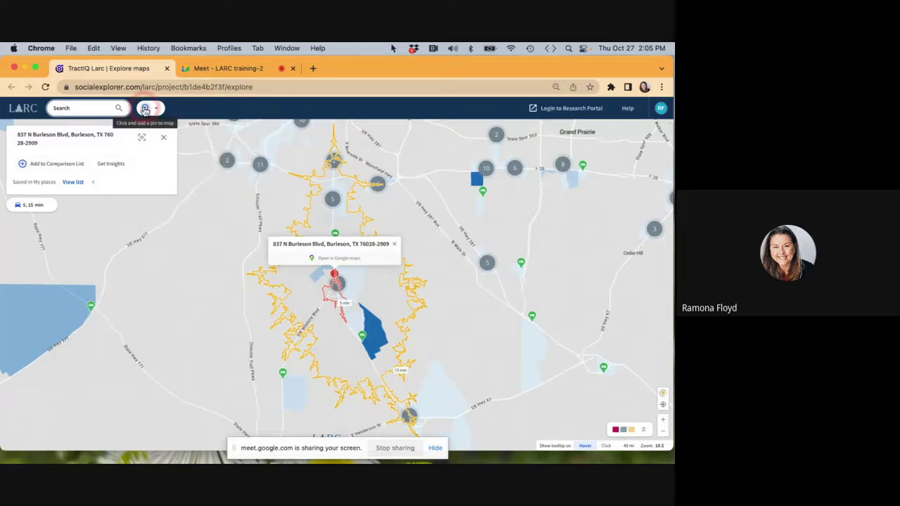
{"action": "left_click", "coordinate": [145, 109]}
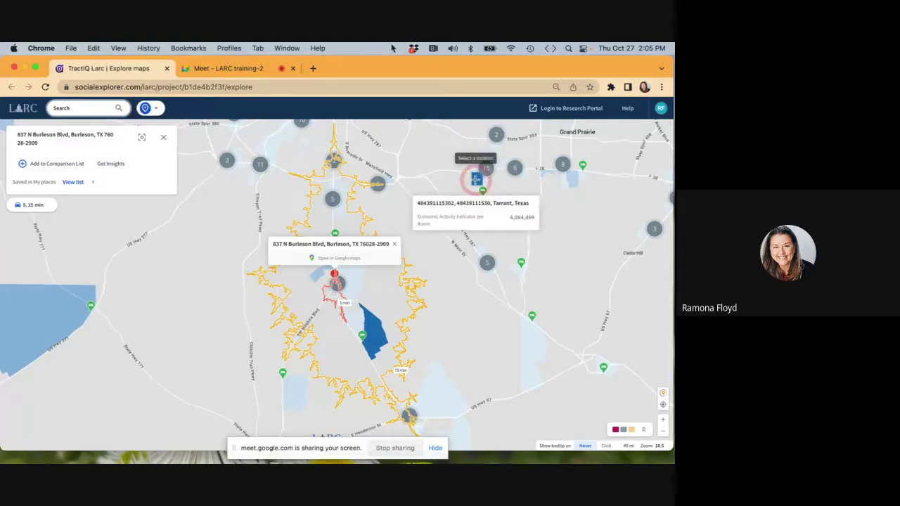
{"action": "left_click", "coordinate": [476, 180]}
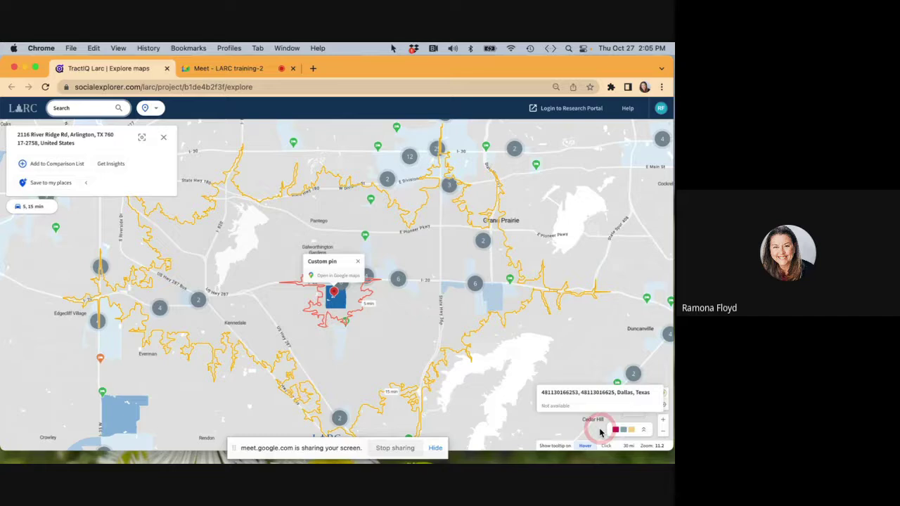
Expand the map legend to view the layers, then collapse it.
{"action": "left_click", "coordinate": [644, 431]}
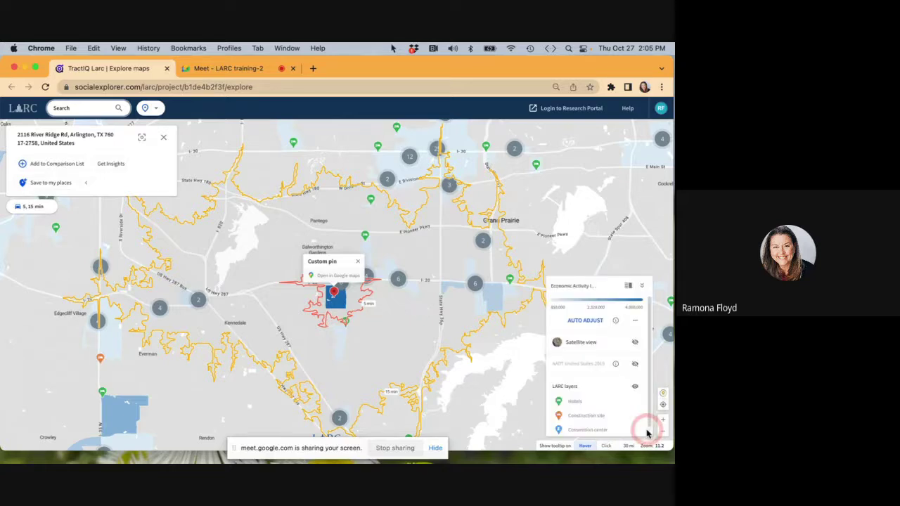
{"action": "mouse_move", "coordinate": [600, 304]}
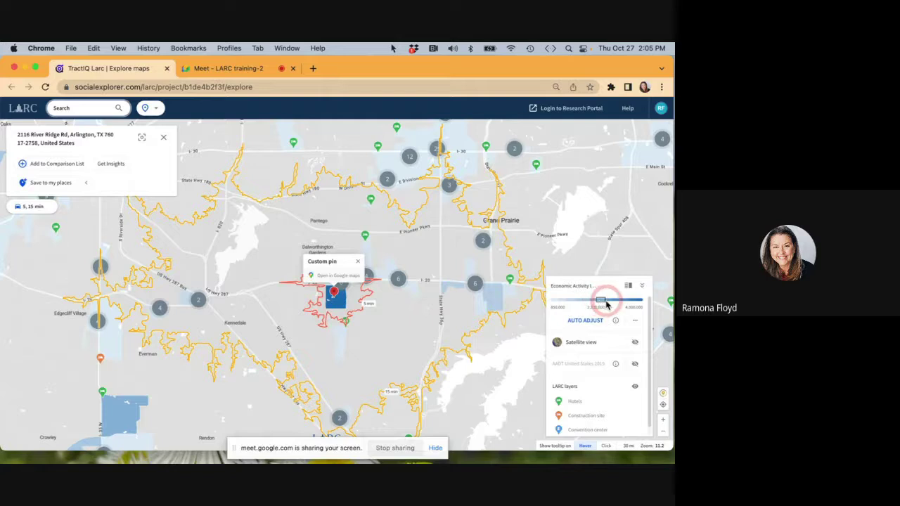
{"action": "left_click", "coordinate": [642, 285]}
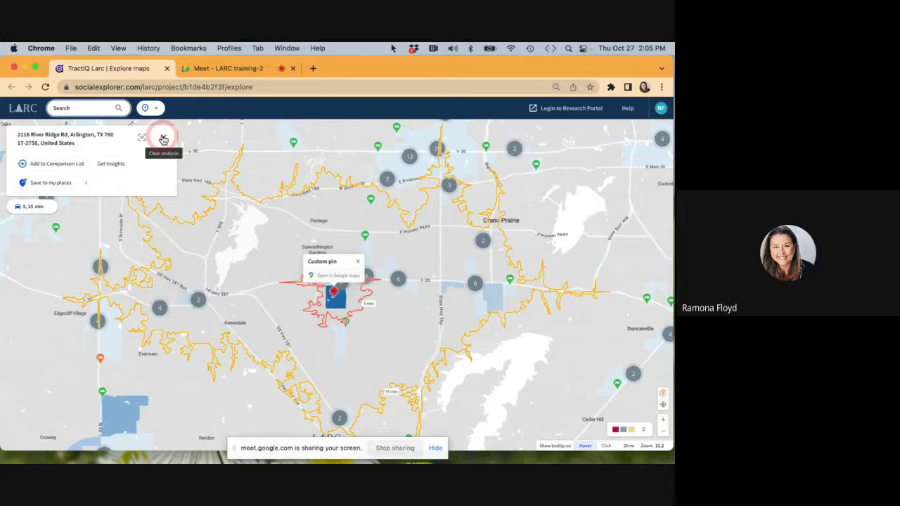
Clear the drive-time analysis and start a fresh nationwide Economic Activity Indicator per Room map.
{"action": "left_click", "coordinate": [163, 140]}
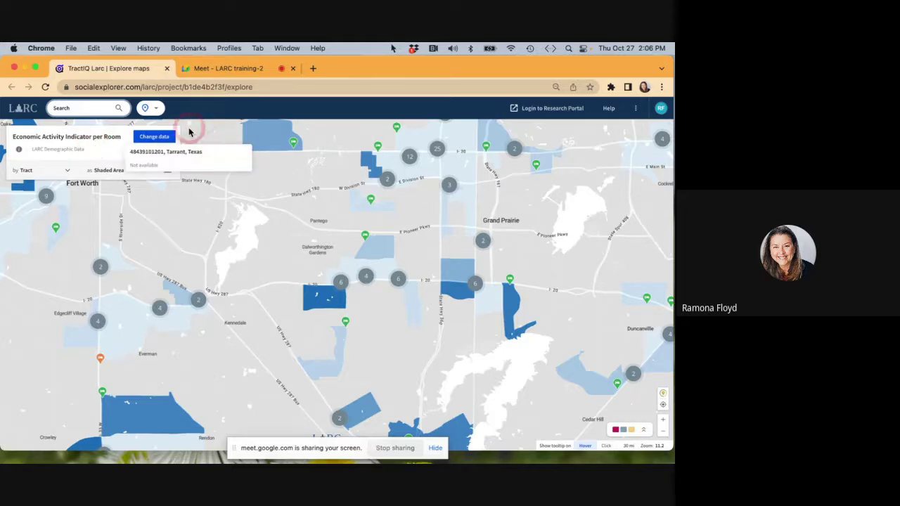
{"action": "left_click", "coordinate": [18, 109]}
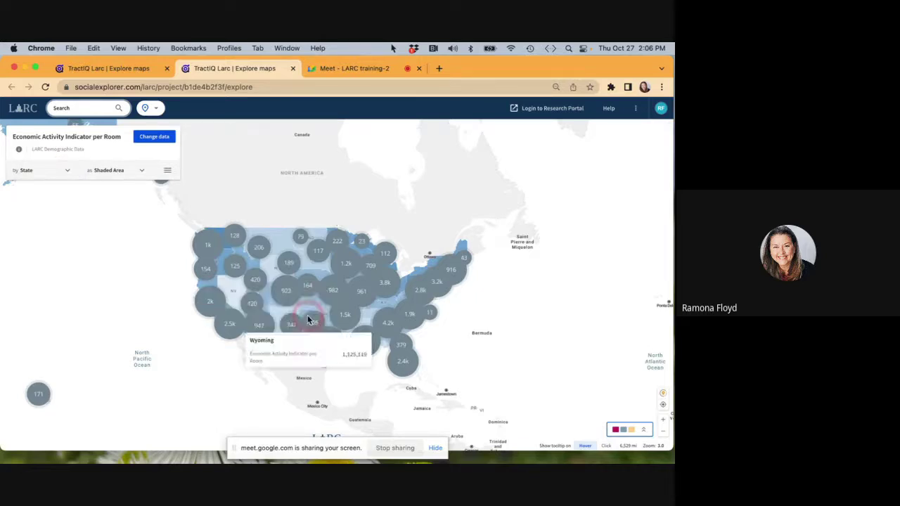
{"action": "mouse_move", "coordinate": [321, 271]}
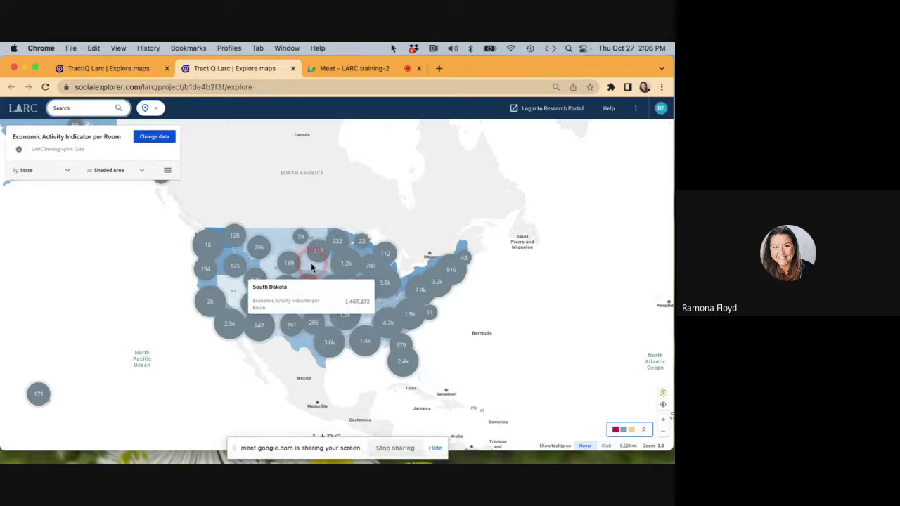
Add Retail Sales, Hotel Revenue, and projected Economic Activity and Retail Sales per Room variables.
{"action": "left_click", "coordinate": [158, 139]}
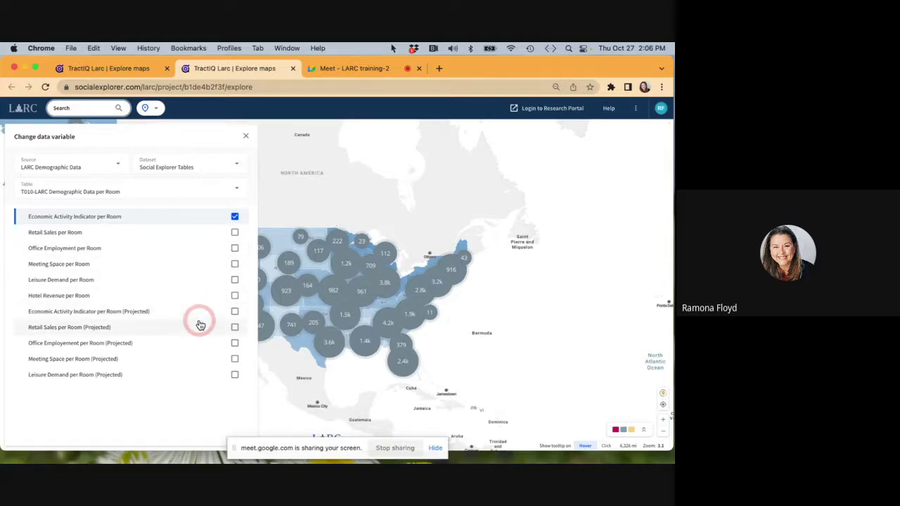
{"action": "left_click", "coordinate": [236, 232]}
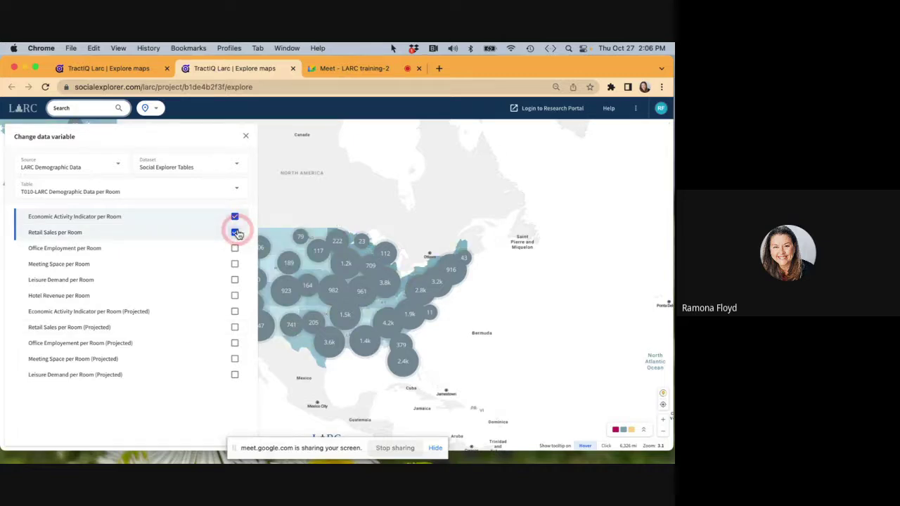
{"action": "left_click", "coordinate": [235, 296]}
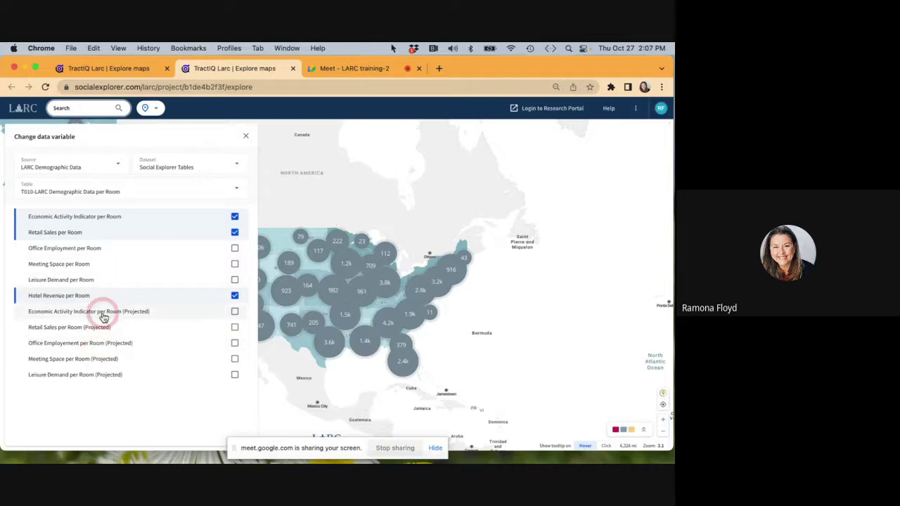
{"action": "left_click", "coordinate": [235, 312]}
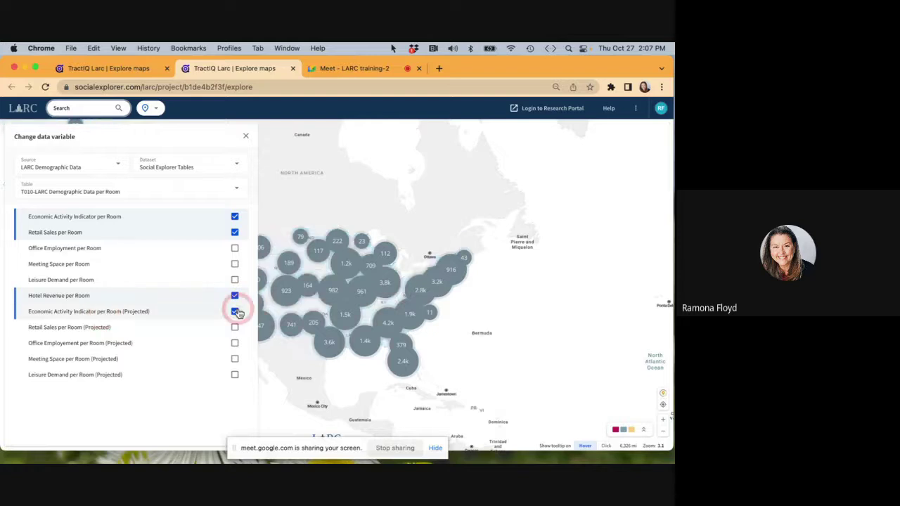
{"action": "left_click", "coordinate": [234, 328]}
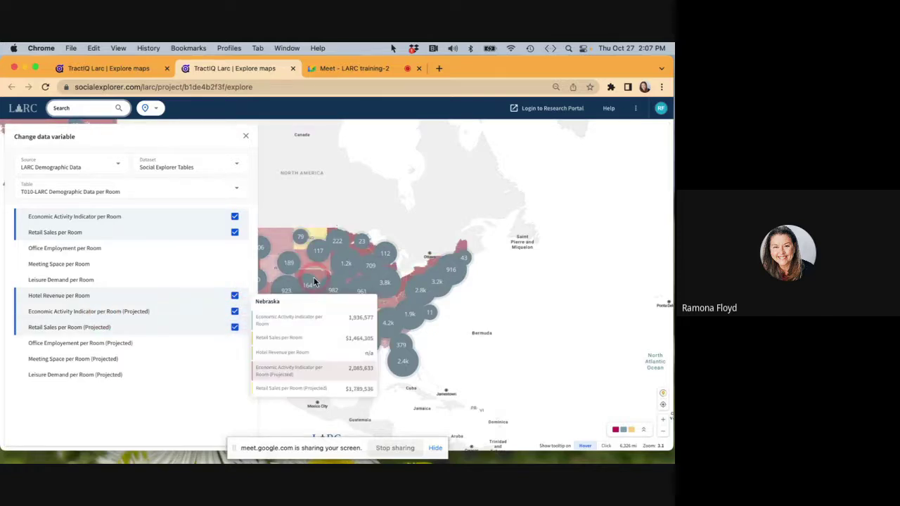
{"action": "left_click", "coordinate": [247, 139]}
Zoom into western South Dakota so Economic Activity Indicator per Room shades by county.
{"action": "double_click", "coordinate": [308, 264]}
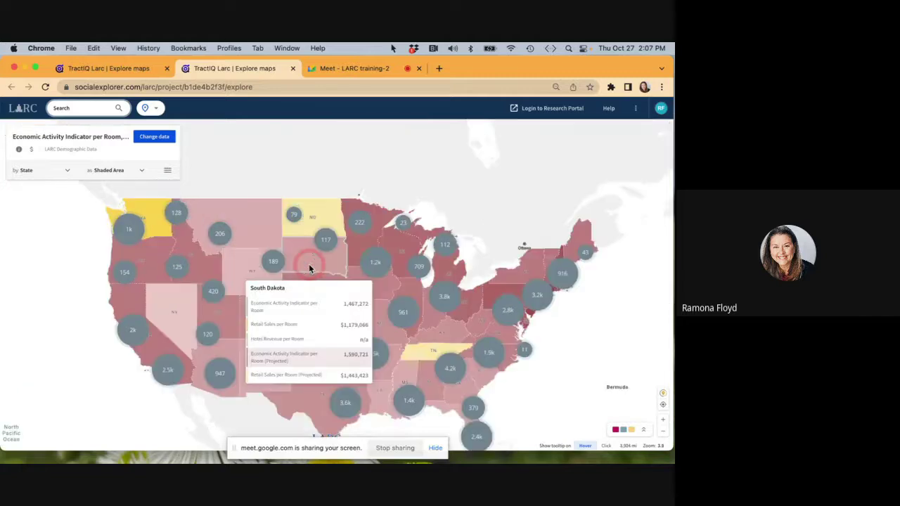
{"action": "double_click", "coordinate": [308, 265]}
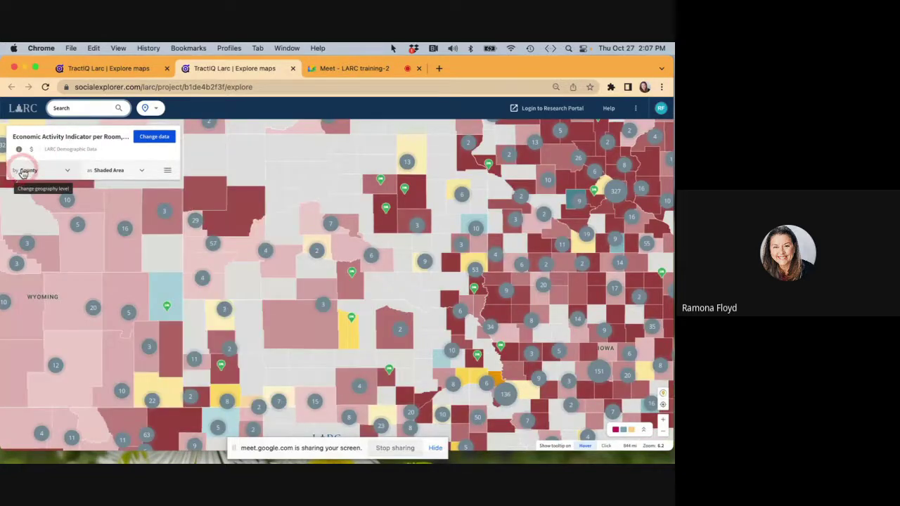
{"action": "mouse_move", "coordinate": [365, 296]}
{"action": "scroll", "coordinate": [324, 299], "scroll_direction": "up", "scroll_amount": 3}
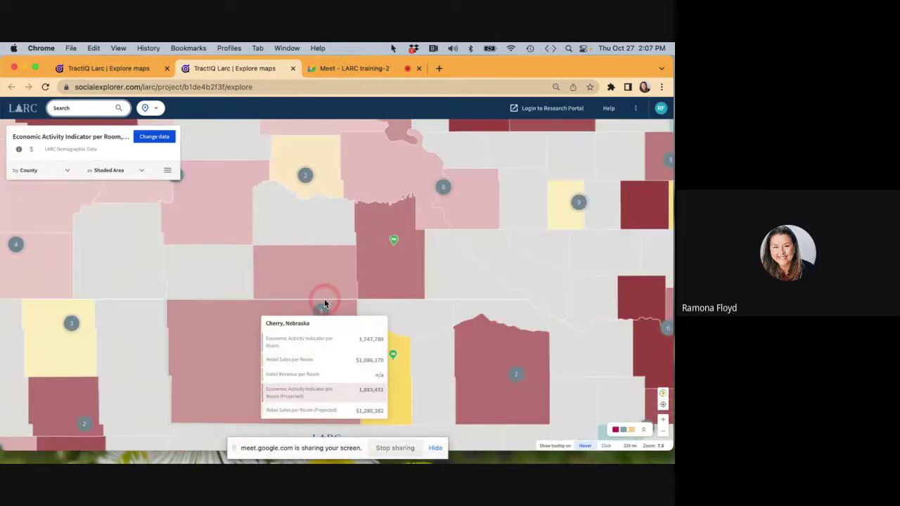
{"action": "scroll", "coordinate": [324, 299], "scroll_direction": "down", "scroll_amount": 3}
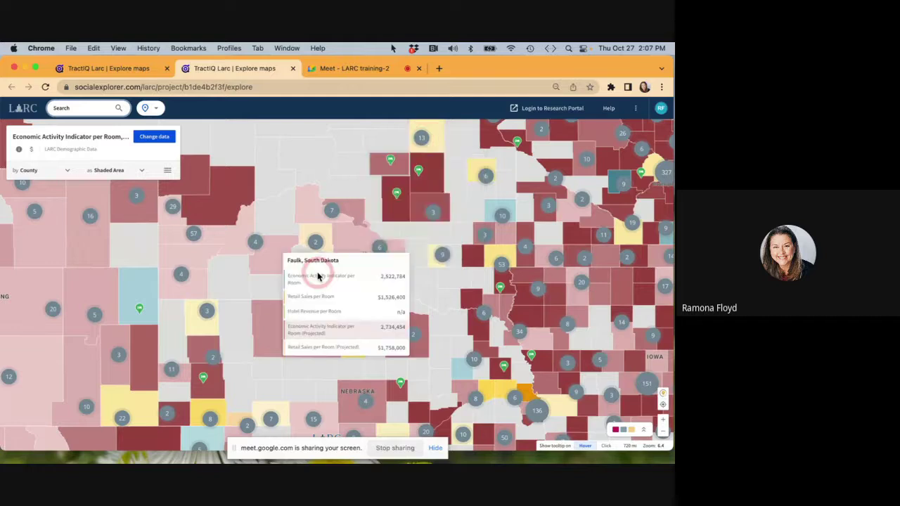
{"action": "left_click", "coordinate": [193, 235]}
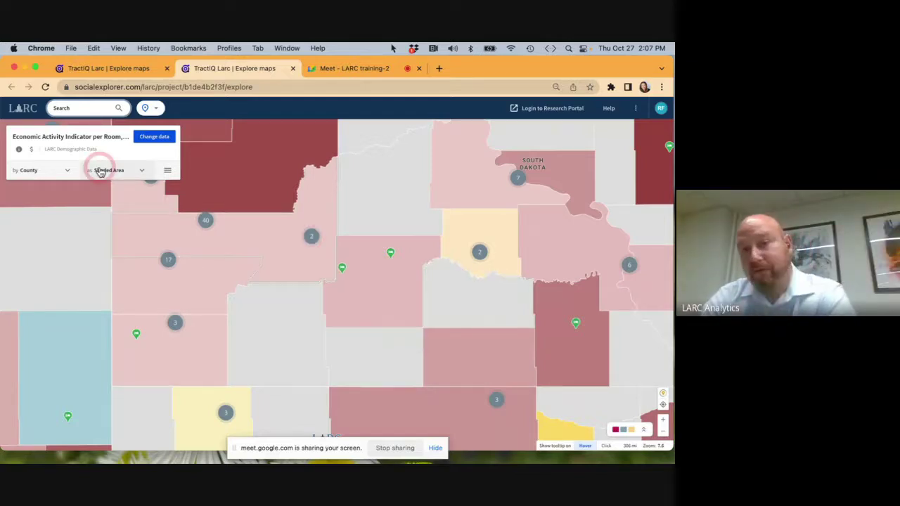
Change the geography level from County to Census Block Group.
{"action": "left_click", "coordinate": [68, 173]}
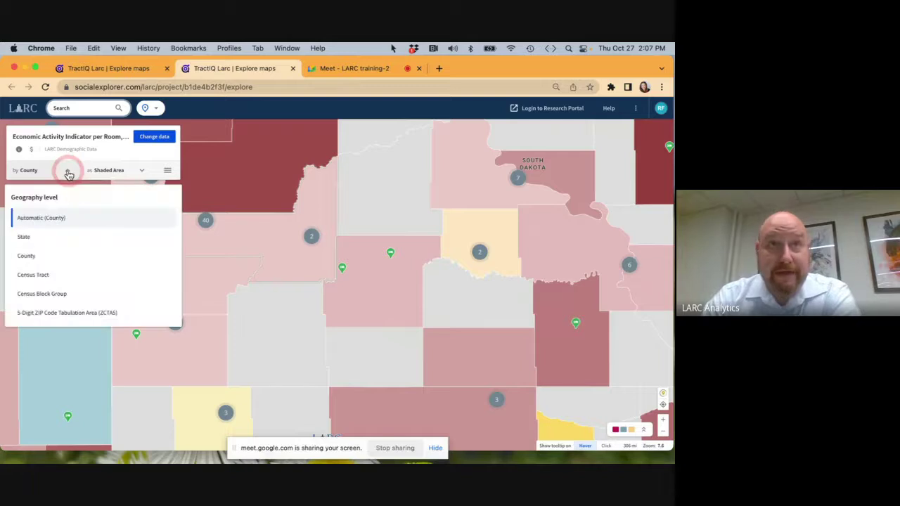
{"action": "left_click", "coordinate": [63, 294]}
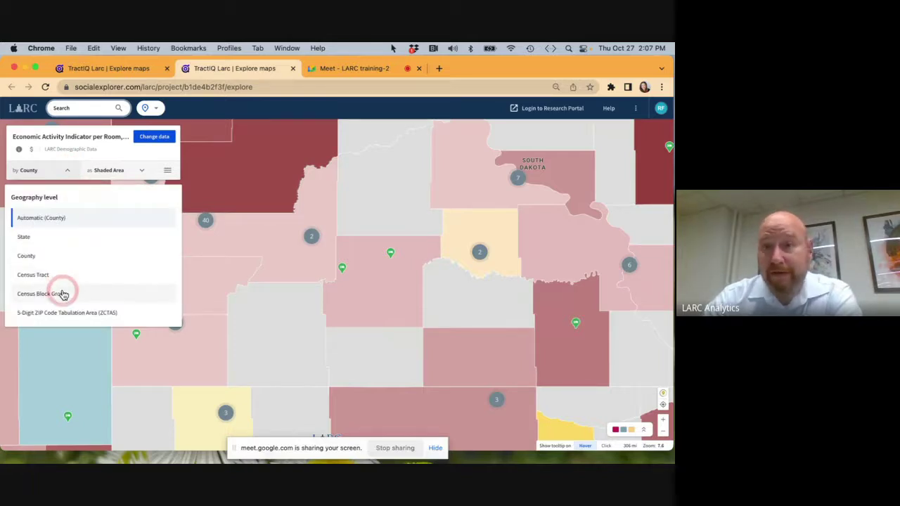
{"action": "mouse_move", "coordinate": [304, 259]}
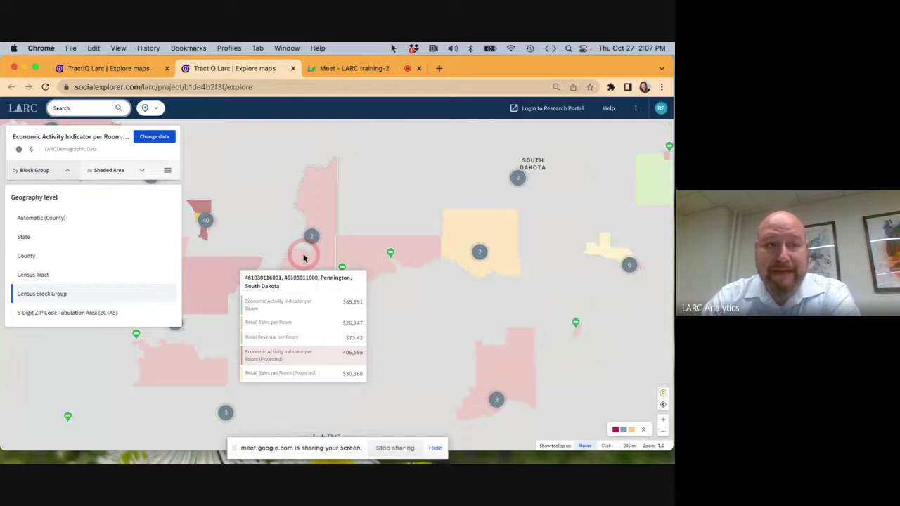
{"action": "mouse_move", "coordinate": [199, 206]}
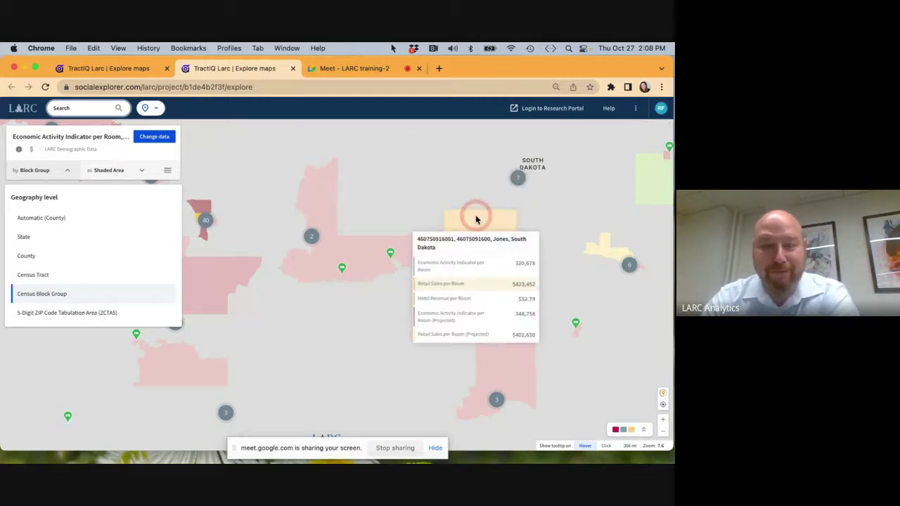
Admit another waiting participant in Meet and return to the LARC map.
{"action": "left_click", "coordinate": [354, 70]}
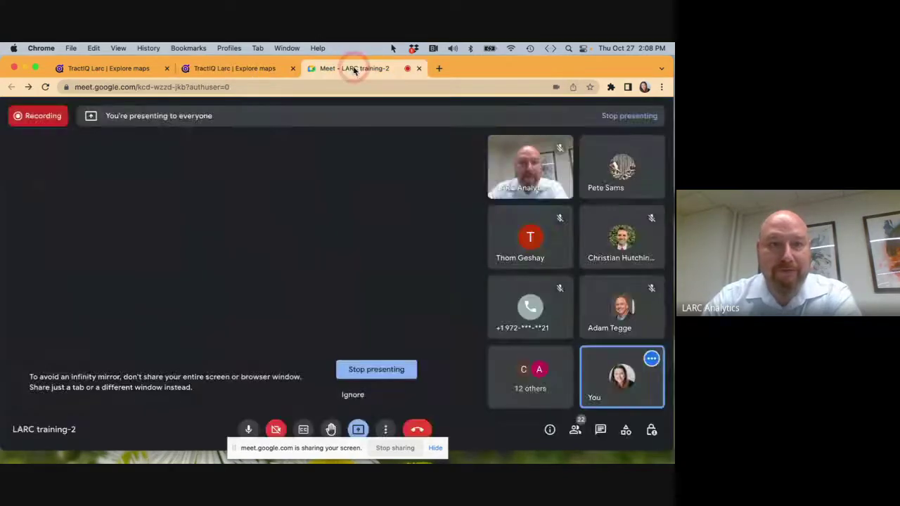
{"action": "left_click", "coordinate": [438, 155]}
{"action": "left_click", "coordinate": [256, 68]}
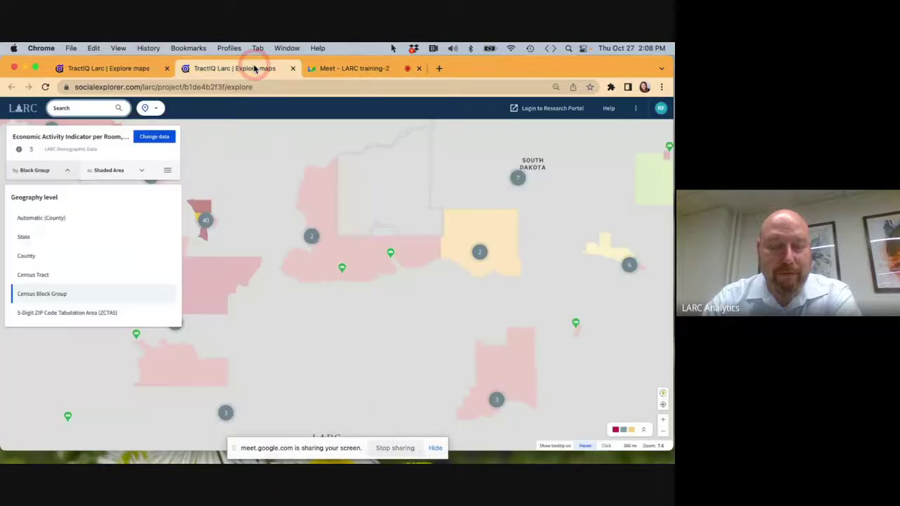
{"action": "mouse_move", "coordinate": [494, 237]}
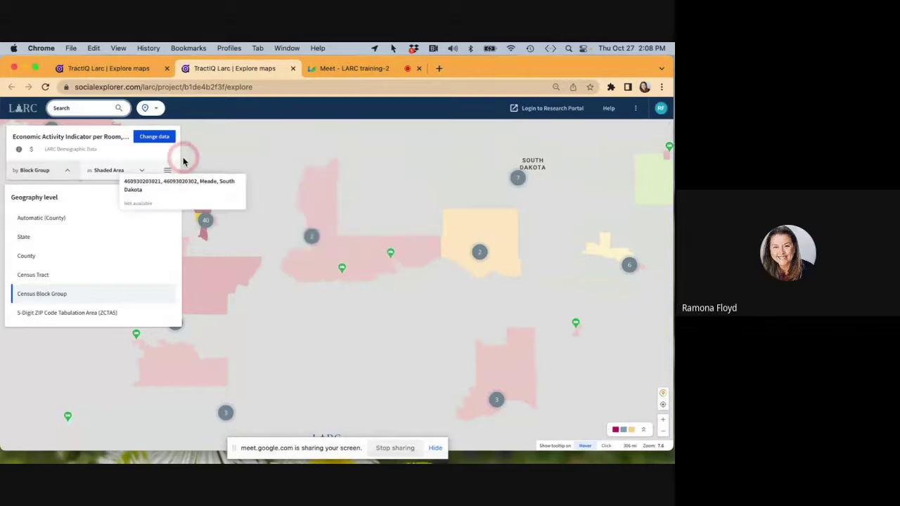
{"action": "left_click", "coordinate": [158, 136]}
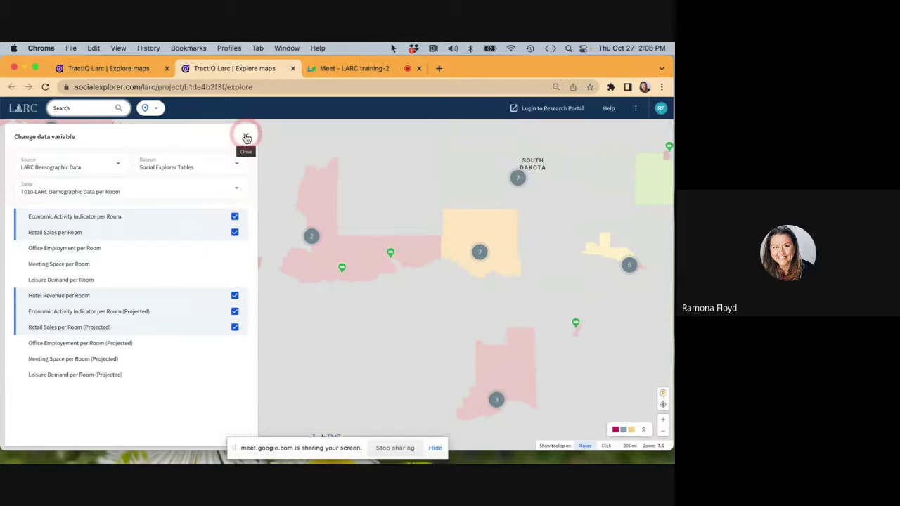
{"action": "left_click", "coordinate": [246, 138]}
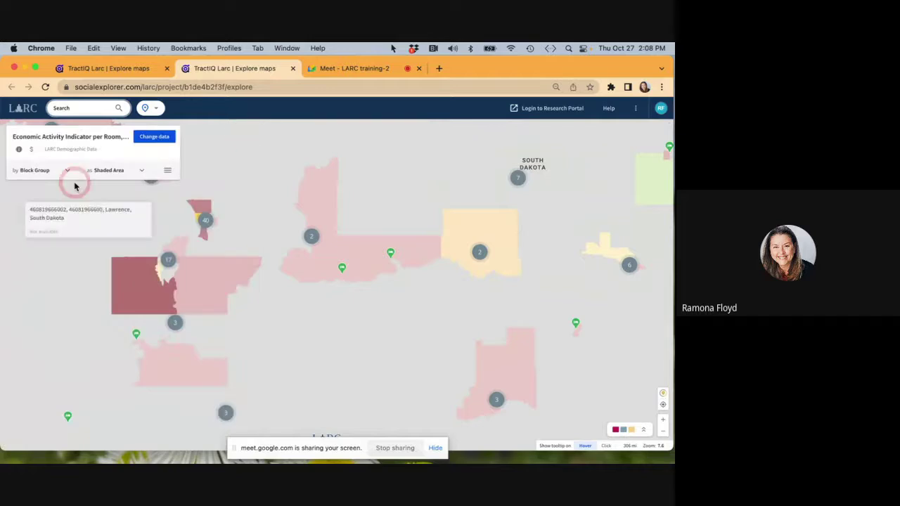
{"action": "left_click", "coordinate": [68, 172]}
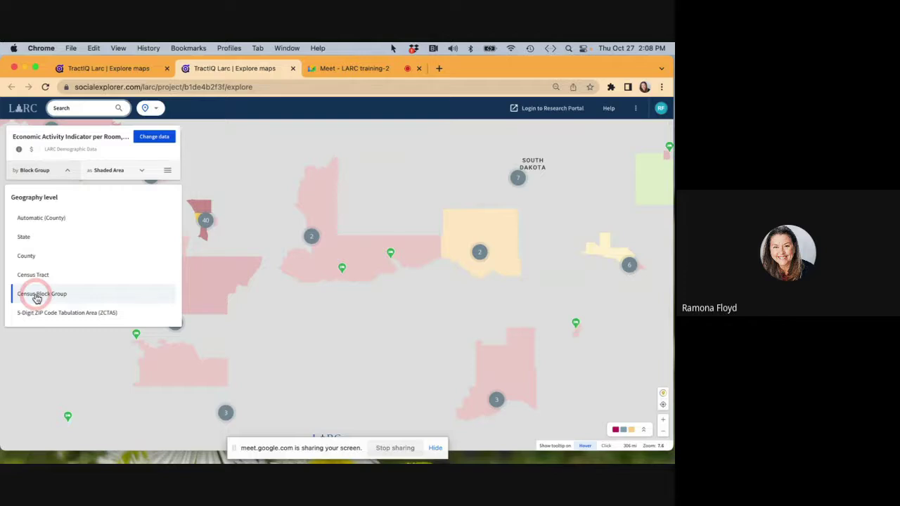
{"action": "mouse_move", "coordinate": [194, 193]}
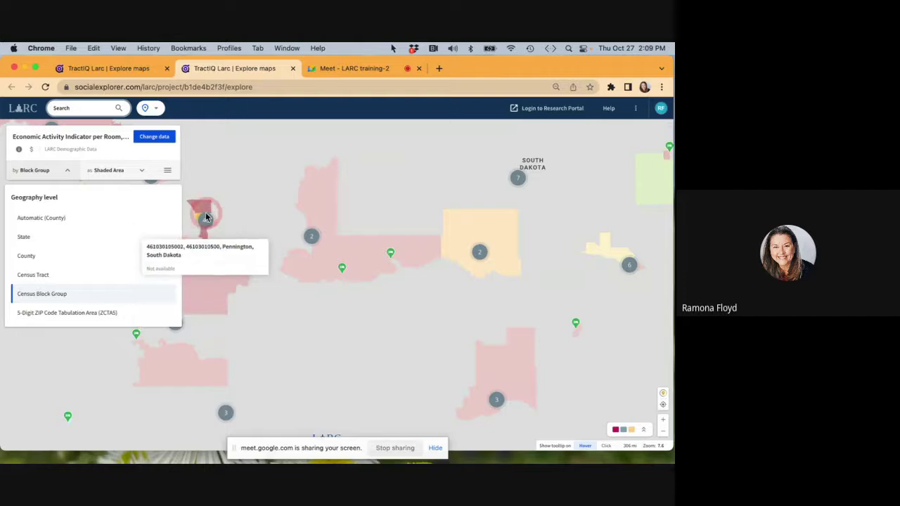
Pan and zoom from Meade County down to the Rapid City block groups around State Hwy 79.
{"action": "scroll", "coordinate": [205, 207], "scroll_direction": "up", "scroll_amount": 5}
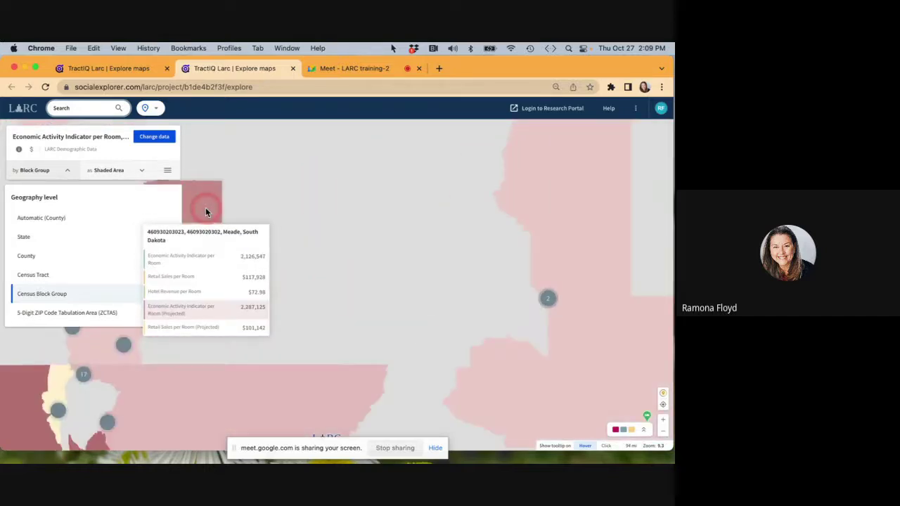
{"action": "scroll", "coordinate": [206, 208], "scroll_direction": "down", "scroll_amount": 1}
{"action": "left_click_drag", "start_coordinate": [205, 207], "coordinate": [384, 197]}
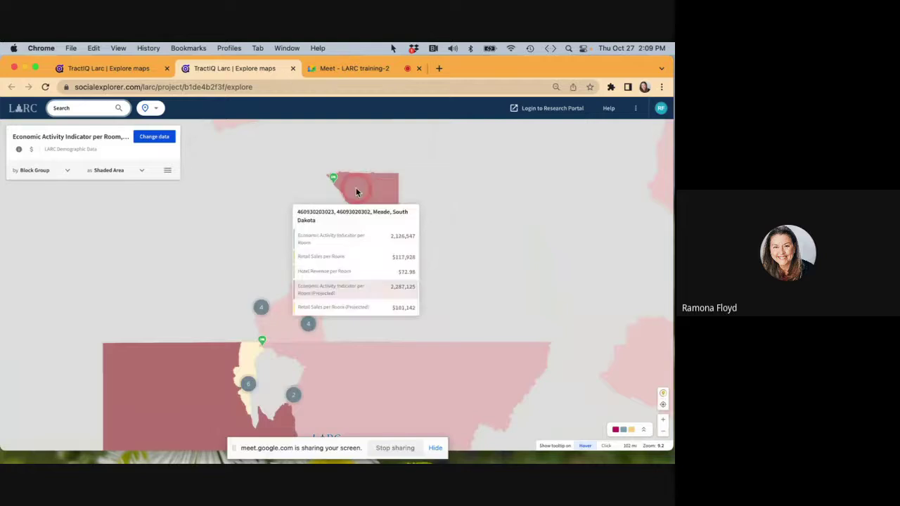
{"action": "scroll", "coordinate": [356, 188], "scroll_direction": "up", "scroll_amount": 5}
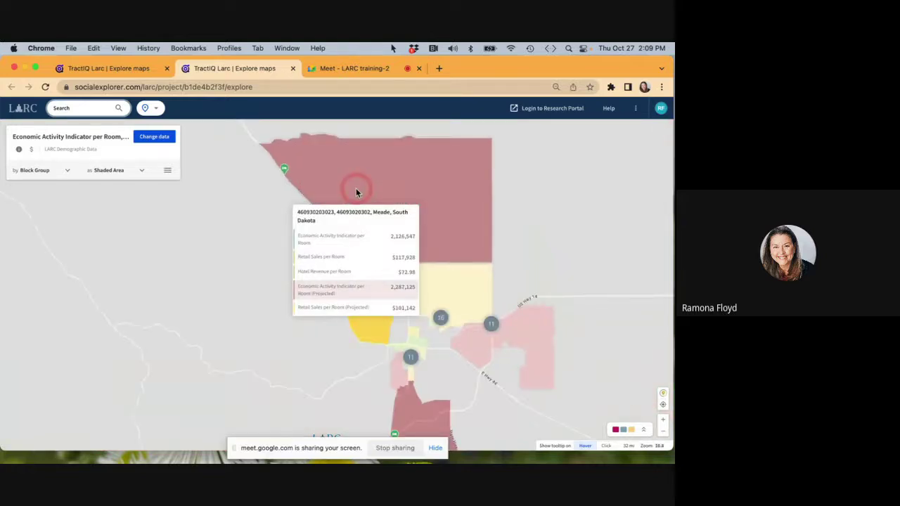
{"action": "scroll", "coordinate": [356, 188], "scroll_direction": "up", "scroll_amount": 3}
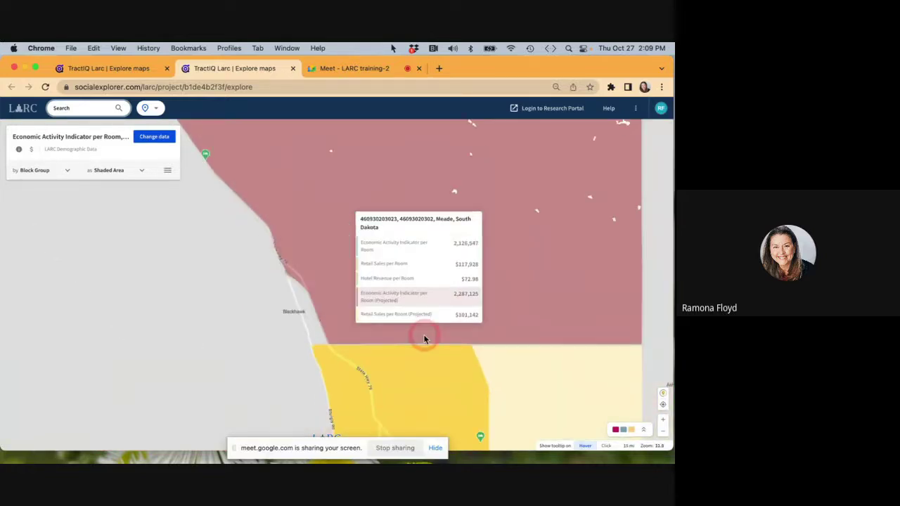
{"action": "left_click_drag", "start_coordinate": [424, 334], "coordinate": [249, 107]}
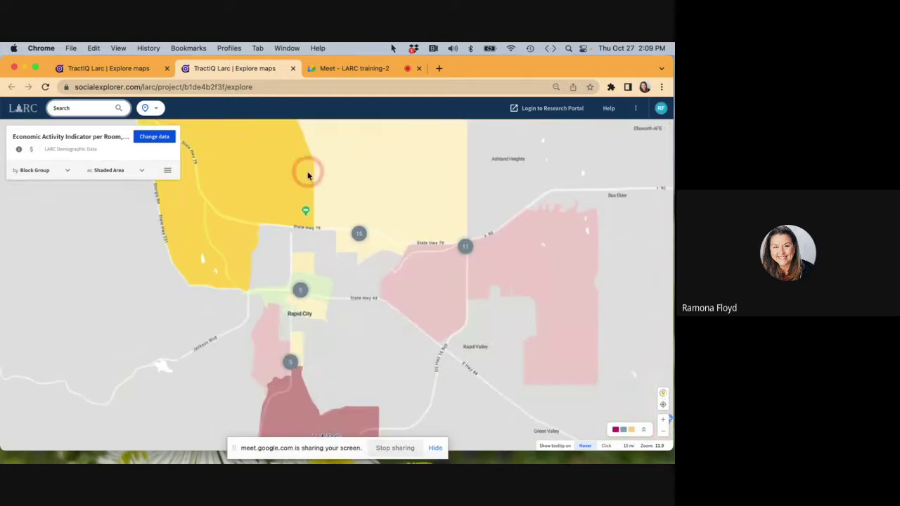
{"action": "mouse_move", "coordinate": [358, 239]}
{"action": "scroll", "coordinate": [376, 211], "scroll_direction": "up", "scroll_amount": 3}
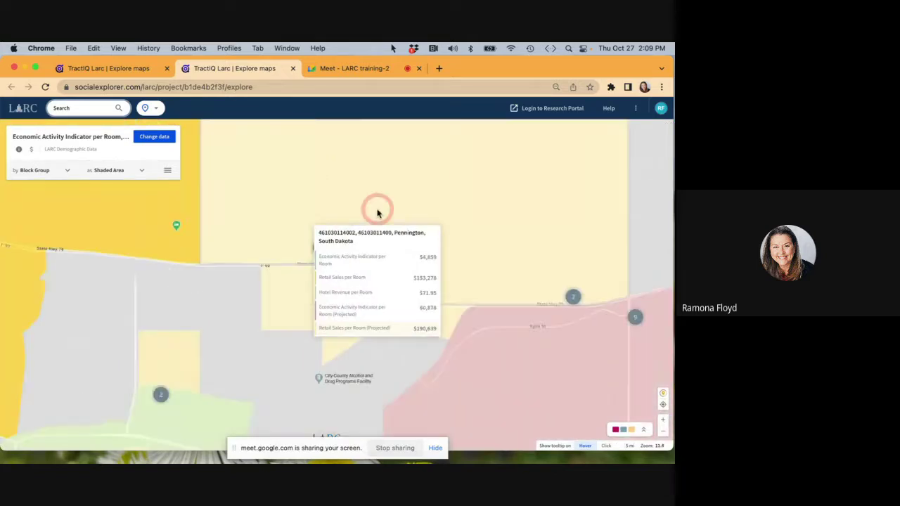
{"action": "scroll", "coordinate": [377, 213], "scroll_direction": "down", "scroll_amount": 1}
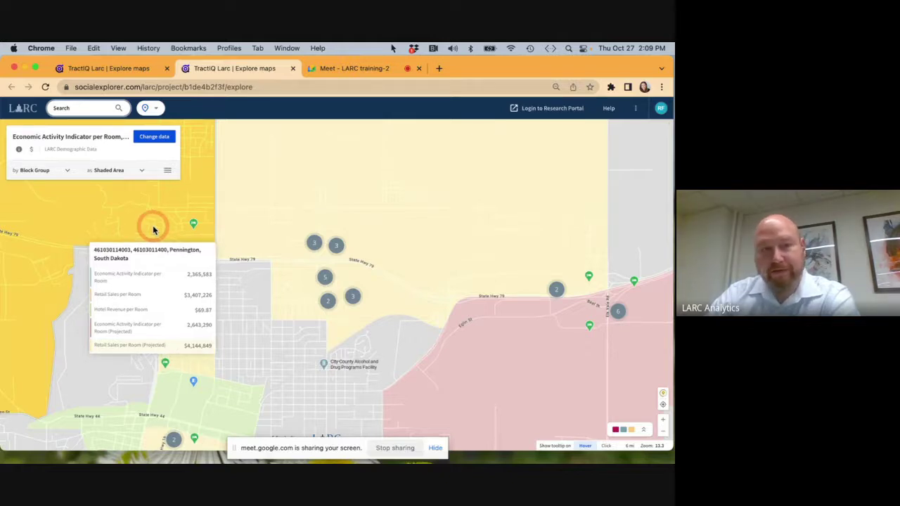
{"action": "mouse_move", "coordinate": [525, 384]}
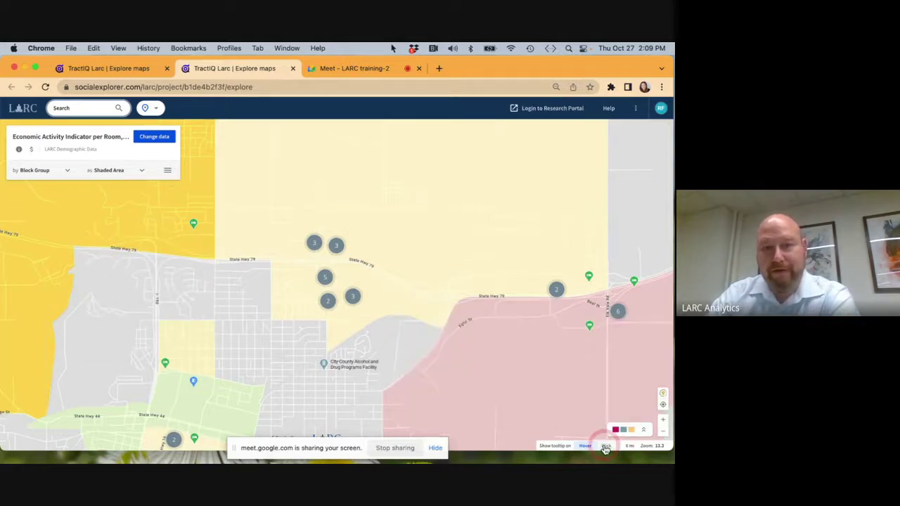
Set 'Show tooltip on' to Click and view the values of three block groups.
{"action": "mouse_move", "coordinate": [405, 387]}
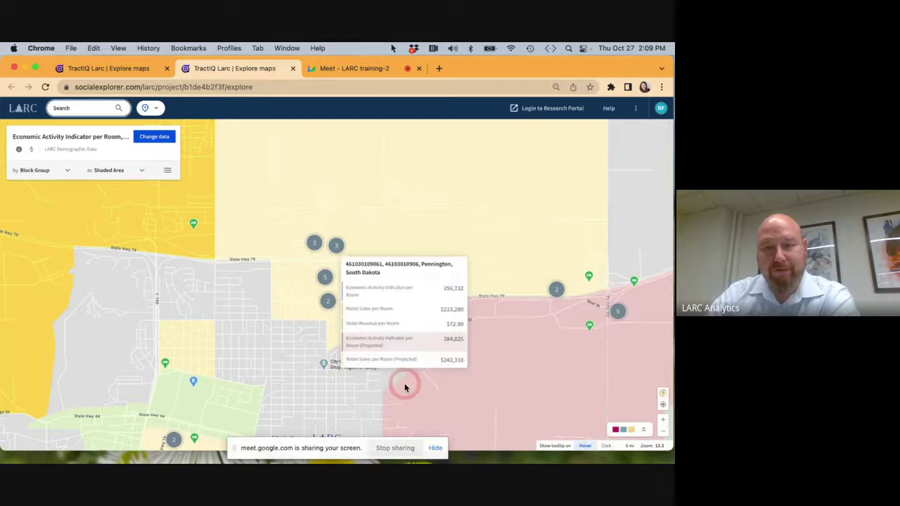
{"action": "left_click", "coordinate": [605, 447]}
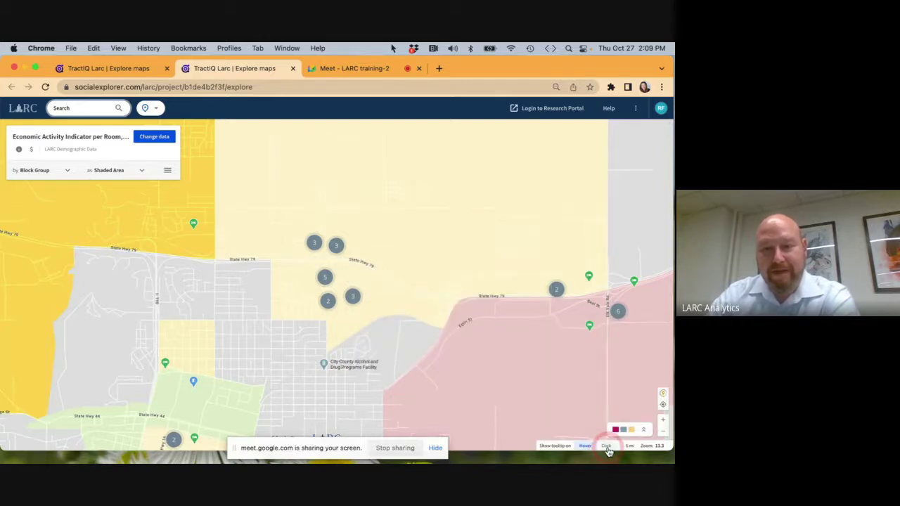
{"action": "left_click", "coordinate": [181, 213]}
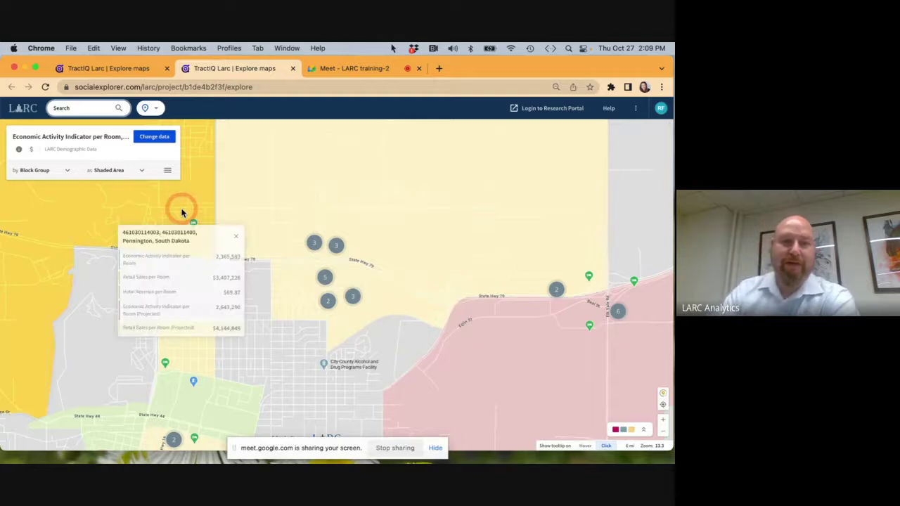
{"action": "left_click", "coordinate": [280, 187]}
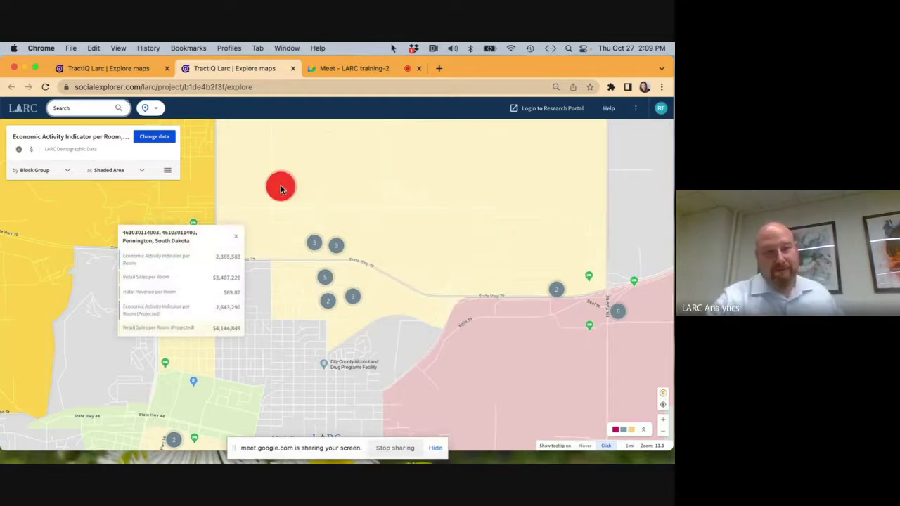
{"action": "left_click", "coordinate": [479, 348]}
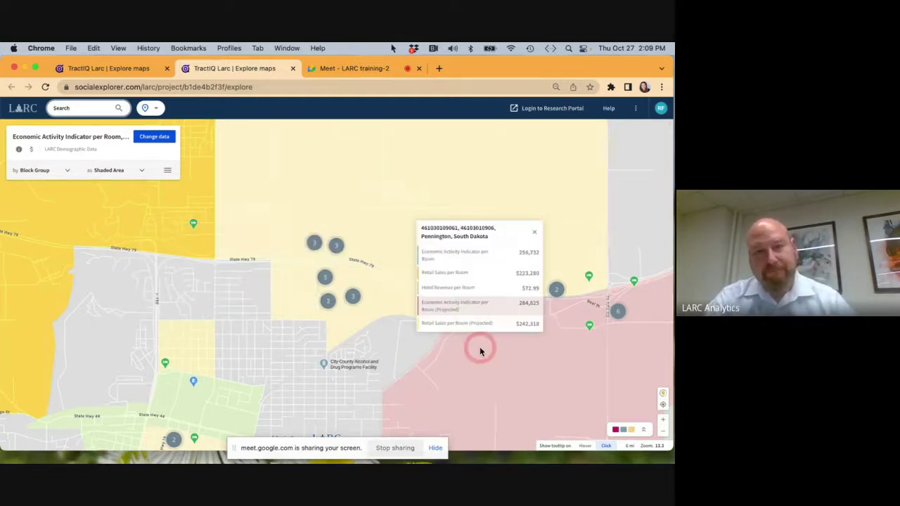
Answer the pending join request in the Meet call.
{"action": "left_click", "coordinate": [352, 68]}
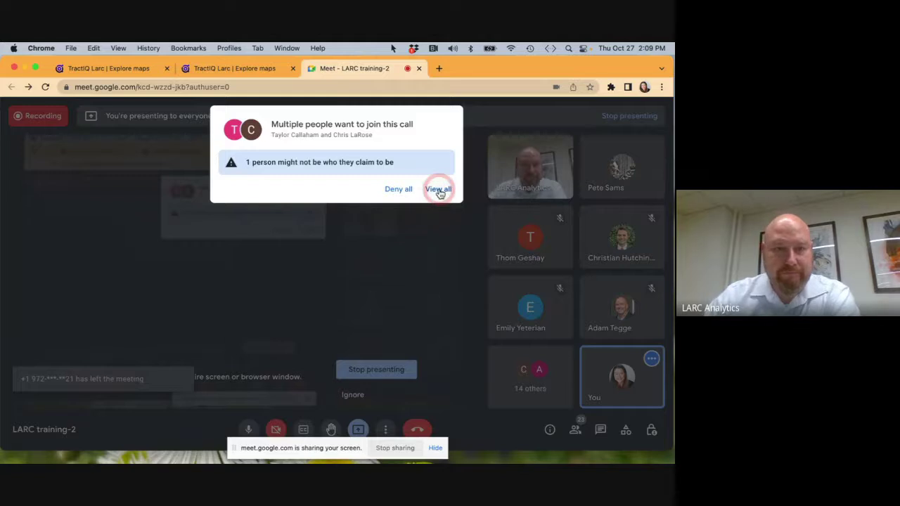
{"action": "left_click", "coordinate": [437, 190]}
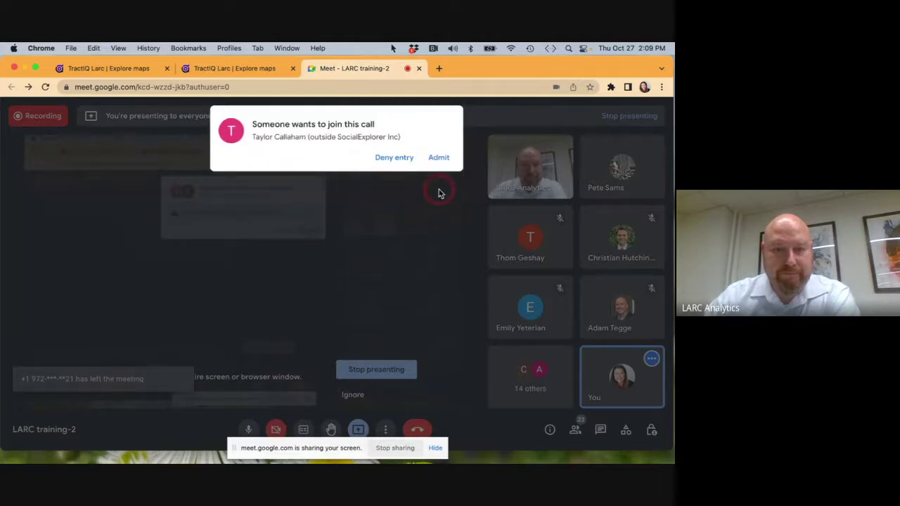
{"action": "left_click", "coordinate": [439, 158]}
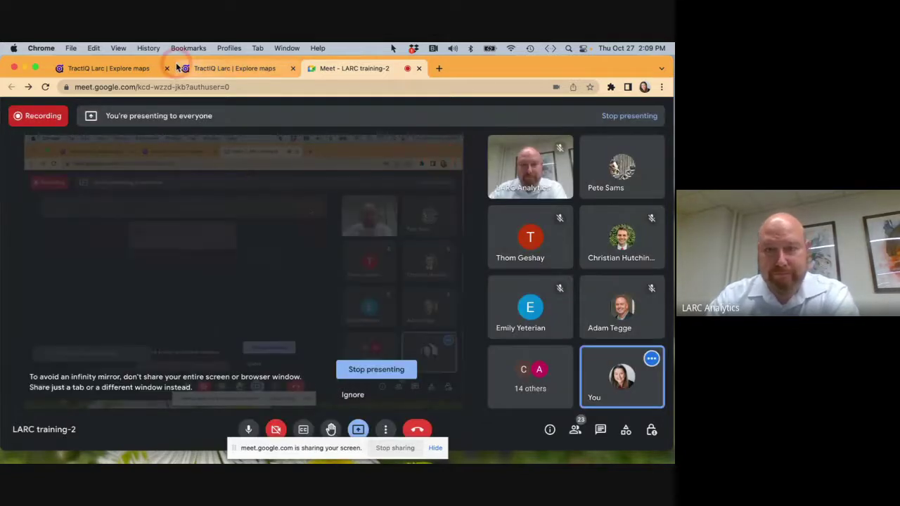
Back on the map, open a yellow block group's data card and close it.
{"action": "left_click", "coordinate": [236, 69]}
{"action": "left_click", "coordinate": [613, 320]}
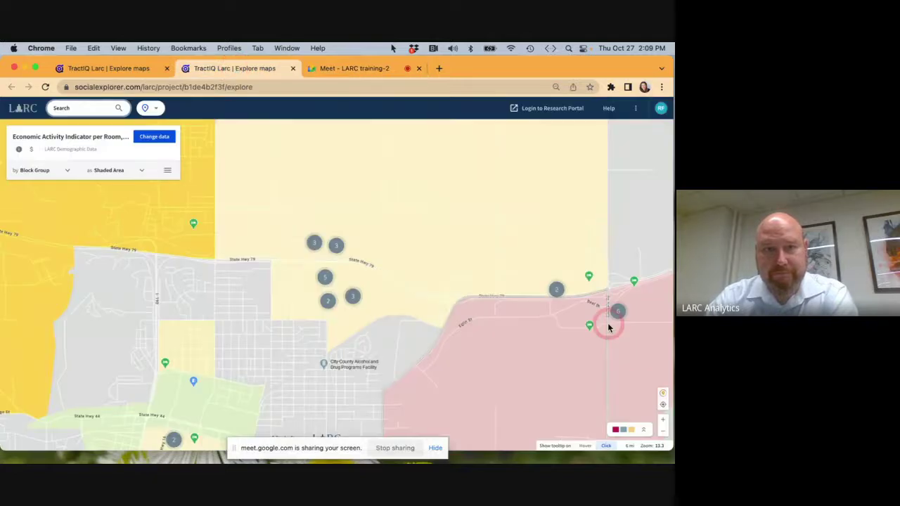
{"action": "left_click", "coordinate": [561, 326]}
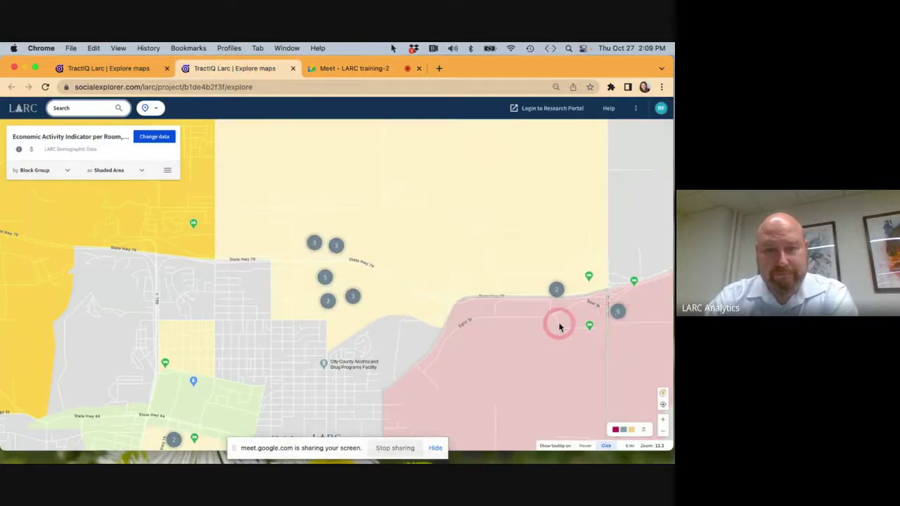
{"action": "left_click", "coordinate": [436, 229]}
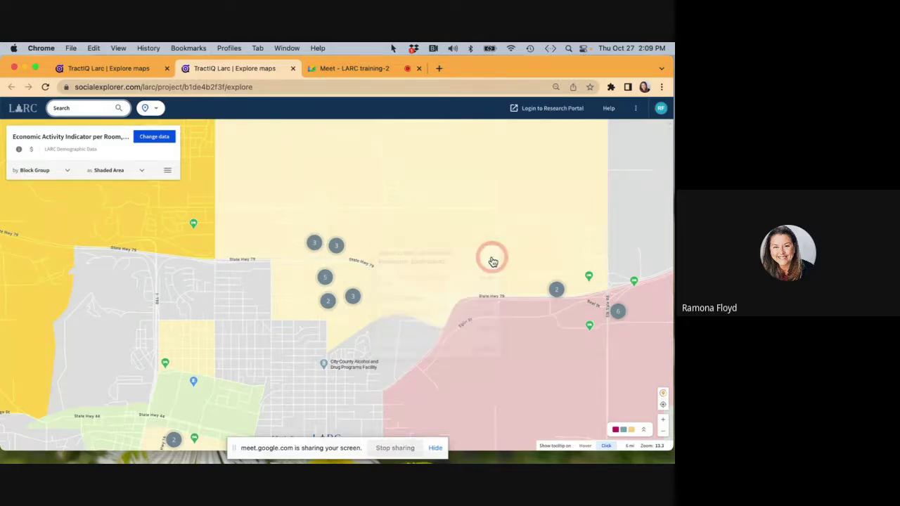
{"action": "left_click", "coordinate": [492, 260]}
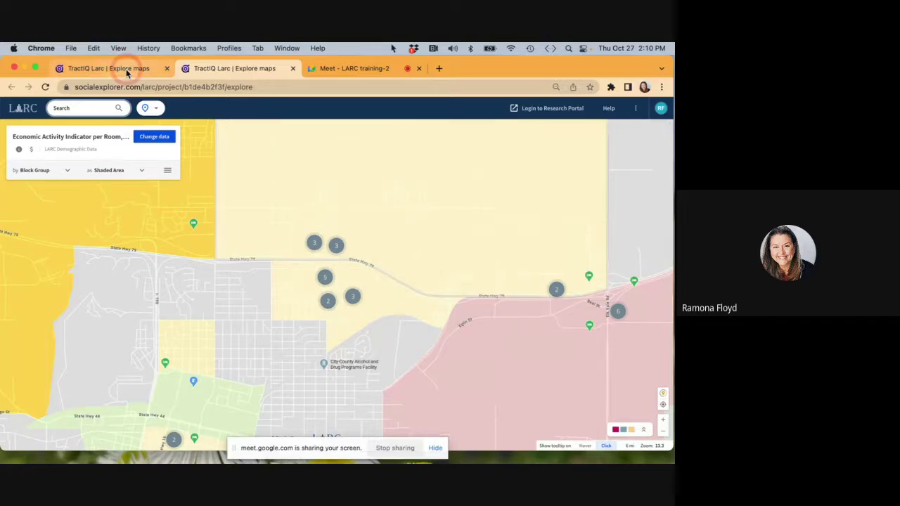
Open a new map view of the central US and show data by census block group.
{"action": "left_click", "coordinate": [23, 109]}
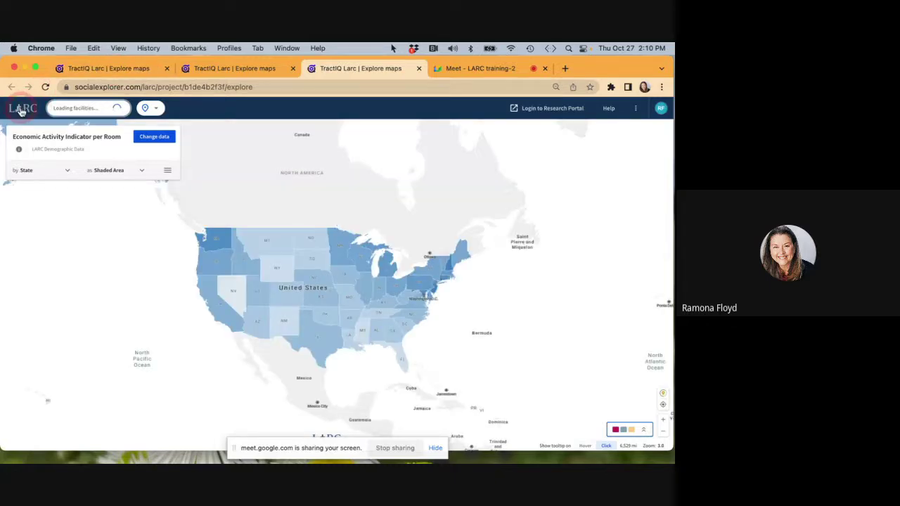
{"action": "left_click", "coordinate": [321, 195]}
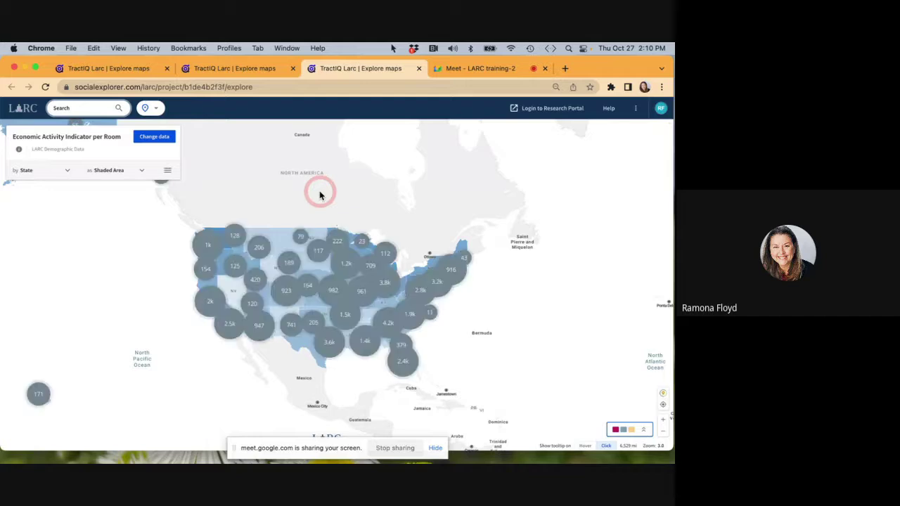
{"action": "scroll", "coordinate": [287, 206], "scroll_direction": "up", "scroll_amount": 5}
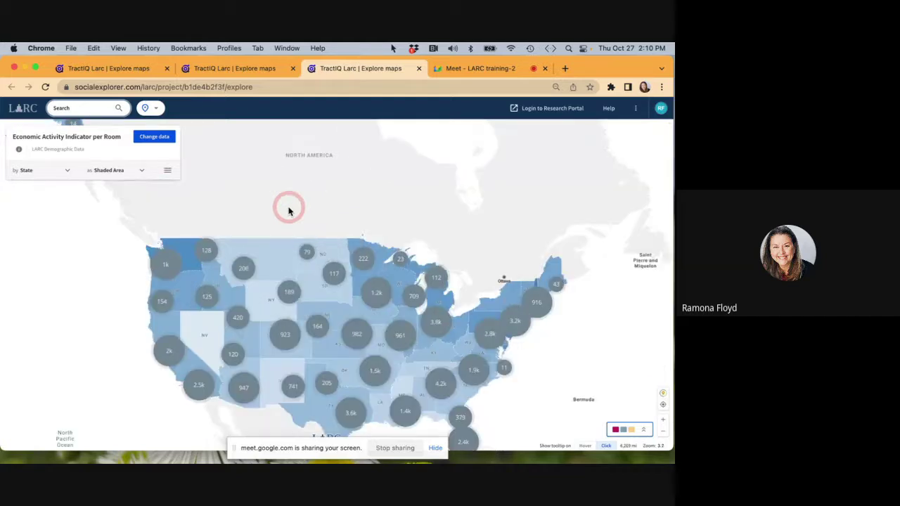
{"action": "left_click_drag", "start_coordinate": [285, 318], "coordinate": [260, 184]}
{"action": "left_click", "coordinate": [341, 269]}
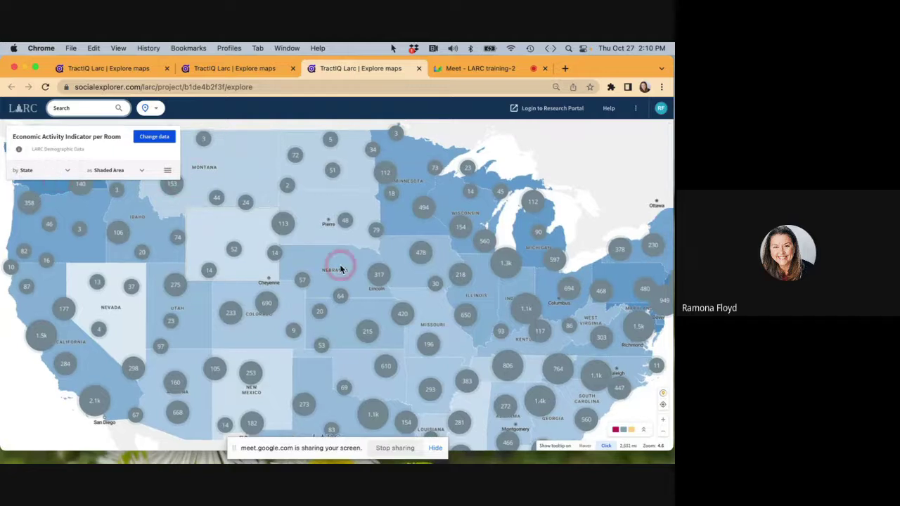
{"action": "scroll", "coordinate": [340, 269], "scroll_direction": "up", "scroll_amount": 4}
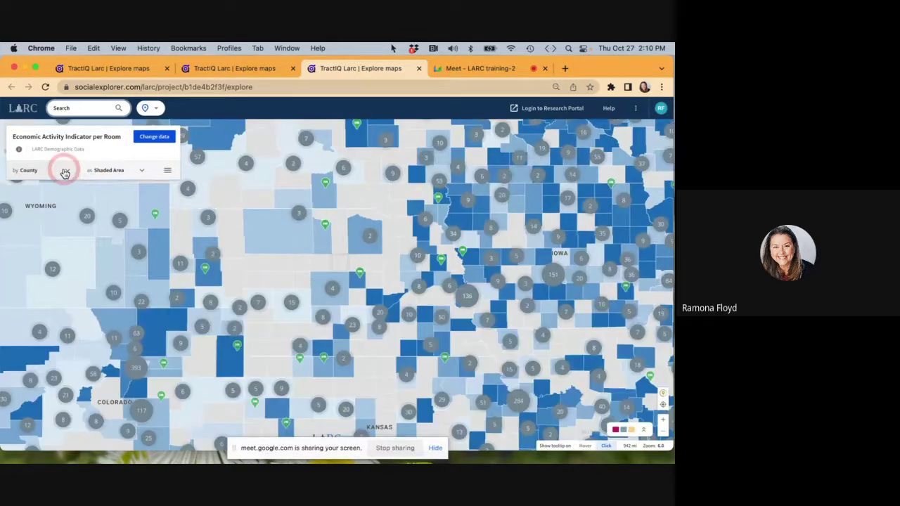
{"action": "left_click", "coordinate": [66, 174]}
{"action": "left_click", "coordinate": [29, 296]}
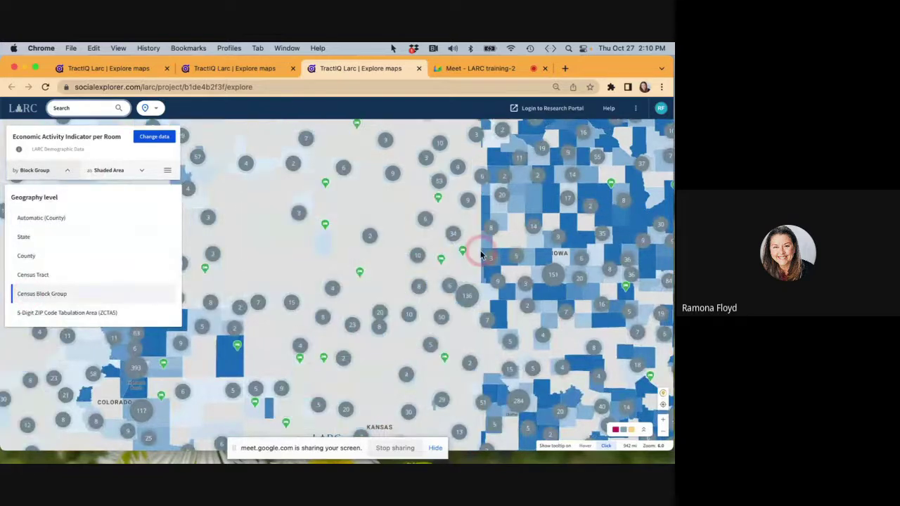
{"action": "left_click", "coordinate": [514, 256]}
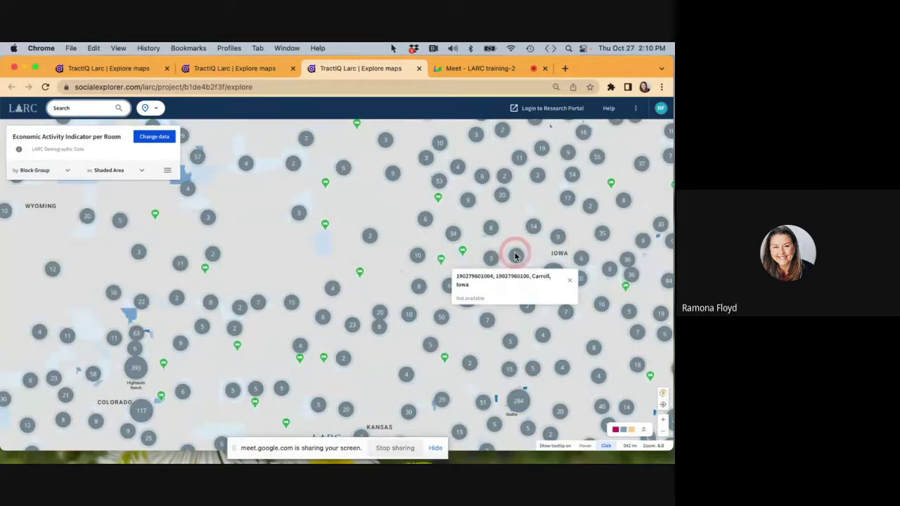
Zoom into West Des Moines down to the Jordan Creek Parkway hotel cluster.
{"action": "scroll", "coordinate": [514, 256], "scroll_direction": "up", "scroll_amount": 5}
{"action": "mouse_move", "coordinate": [545, 291]}
{"action": "left_mouse_down"}
{"action": "mouse_move", "coordinate": [286, 225]}
{"action": "mouse_move", "coordinate": [204, 174]}
{"action": "left_mouse_up"}
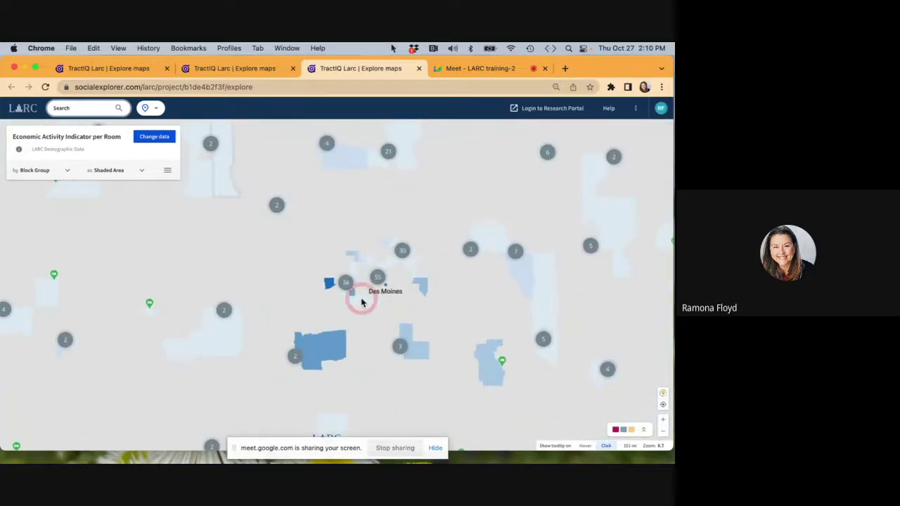
{"action": "scroll", "coordinate": [374, 320], "scroll_direction": "up", "scroll_amount": 5}
{"action": "scroll", "coordinate": [373, 320], "scroll_direction": "down", "scroll_amount": 1}
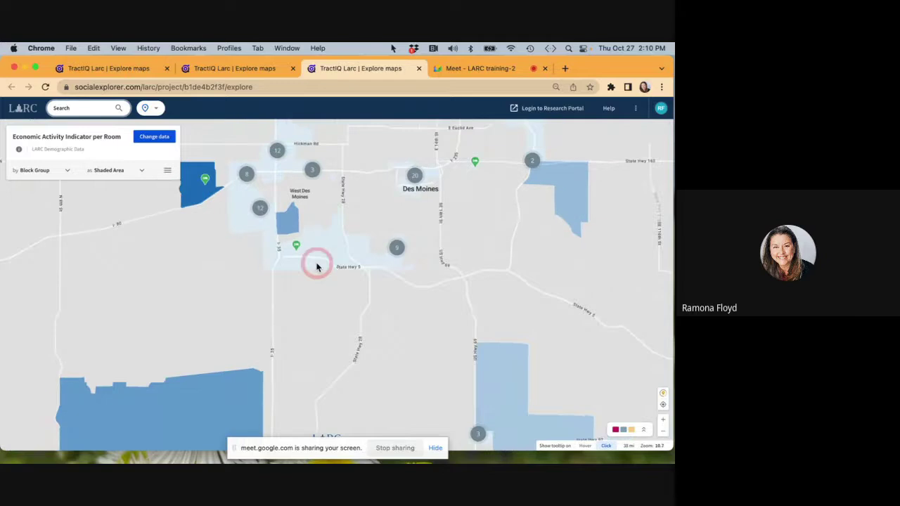
{"action": "left_click_drag", "start_coordinate": [227, 217], "coordinate": [322, 284]}
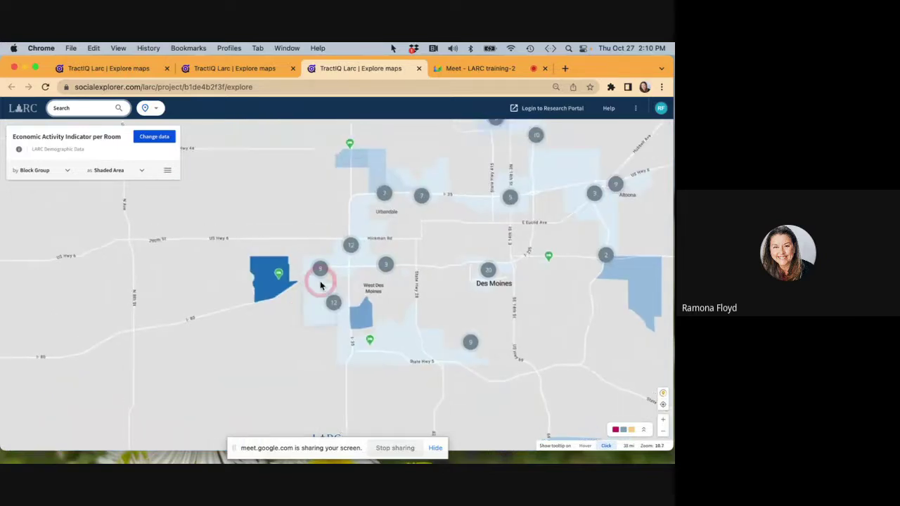
{"action": "scroll", "coordinate": [321, 283], "scroll_direction": "up", "scroll_amount": 2}
{"action": "scroll", "coordinate": [320, 285], "scroll_direction": "up", "scroll_amount": 4}
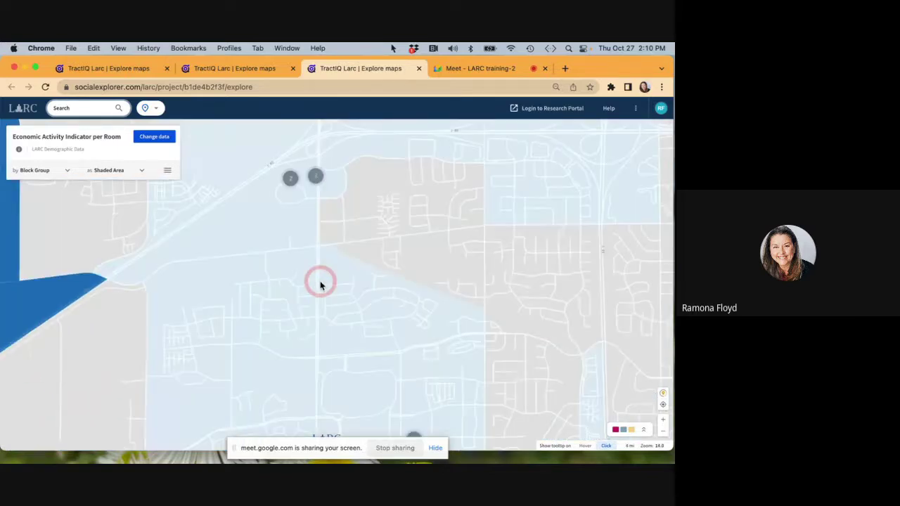
{"action": "left_click_drag", "start_coordinate": [292, 190], "coordinate": [331, 307]}
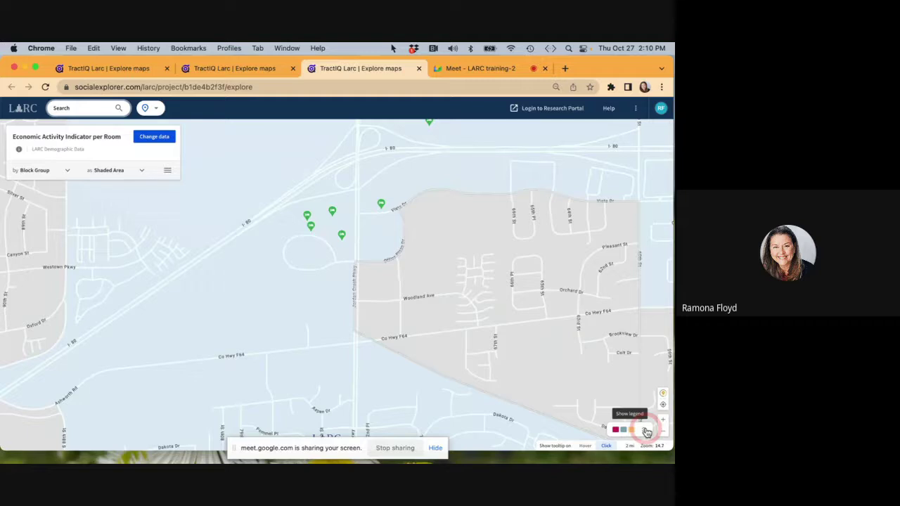
Admit the guest waiting in the Meet call, then return to the map.
{"action": "left_click", "coordinate": [468, 69]}
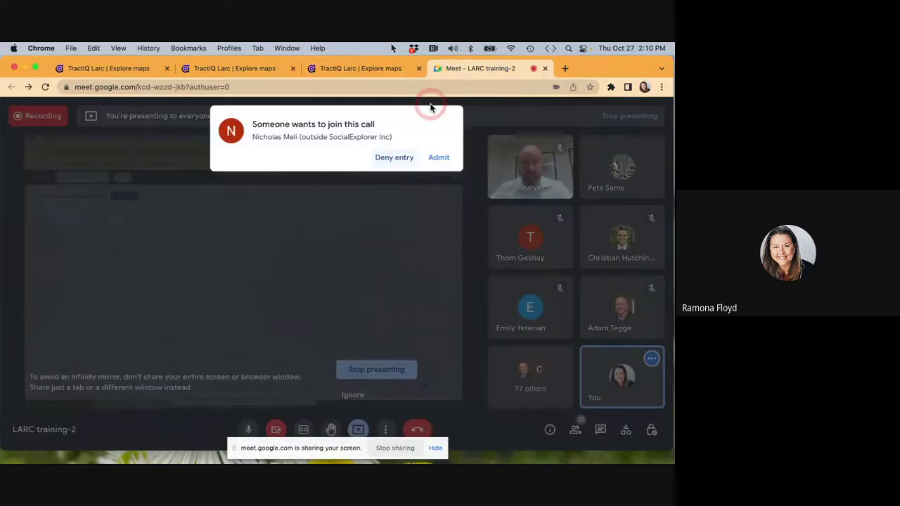
{"action": "left_click", "coordinate": [438, 149]}
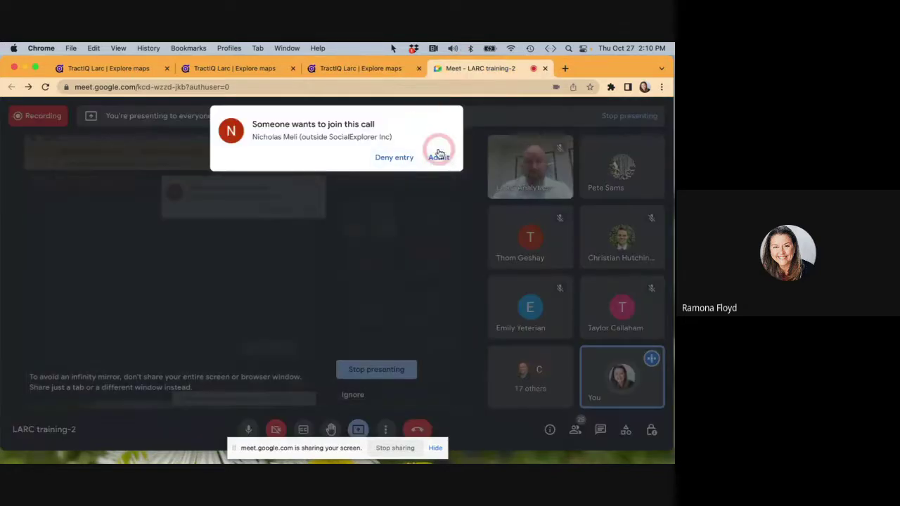
{"action": "left_click", "coordinate": [368, 73]}
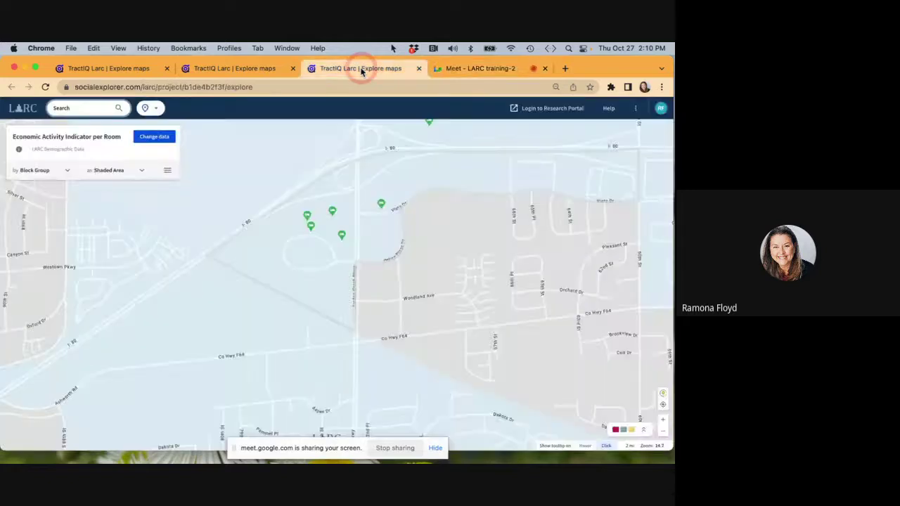
{"action": "left_click", "coordinate": [656, 417]}
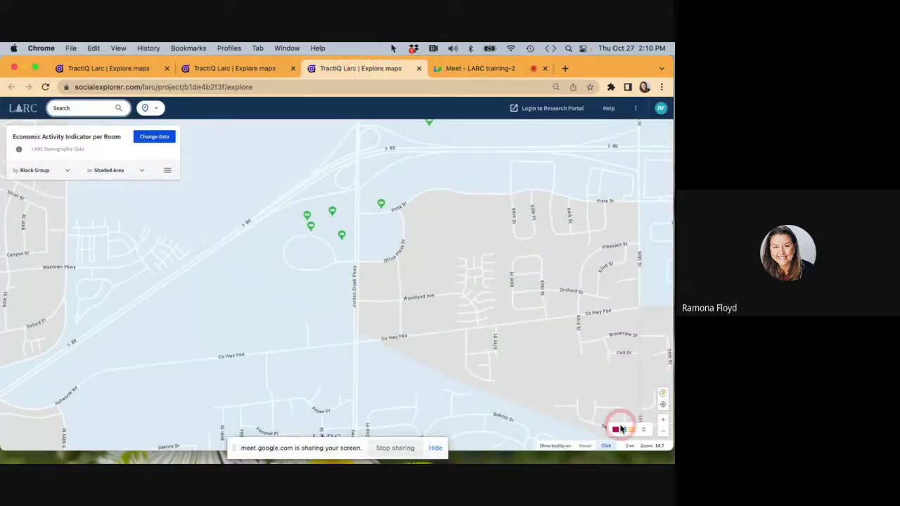
Expand the legend, zoom out, and switch tooltips to show on Hover.
{"action": "left_click", "coordinate": [645, 435]}
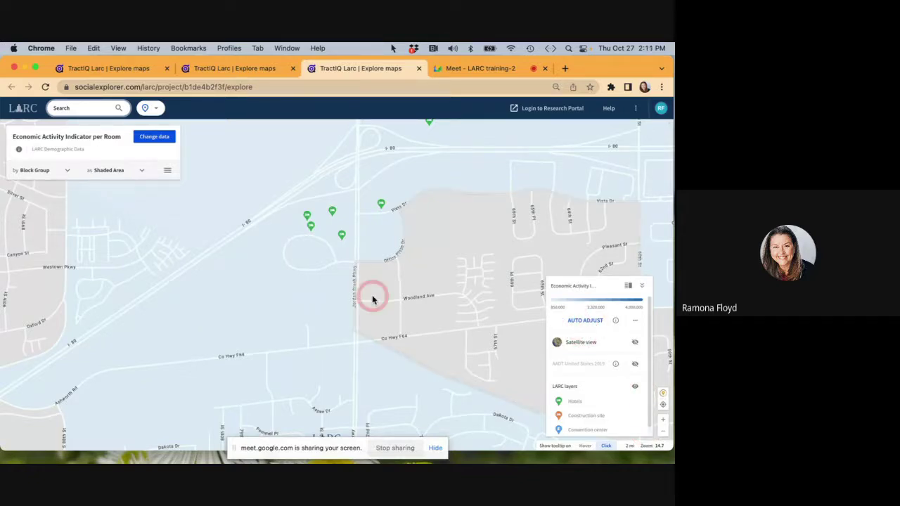
{"action": "scroll", "coordinate": [370, 299], "scroll_direction": "down", "scroll_amount": 5}
{"action": "scroll", "coordinate": [370, 299], "scroll_direction": "down", "scroll_amount": 4}
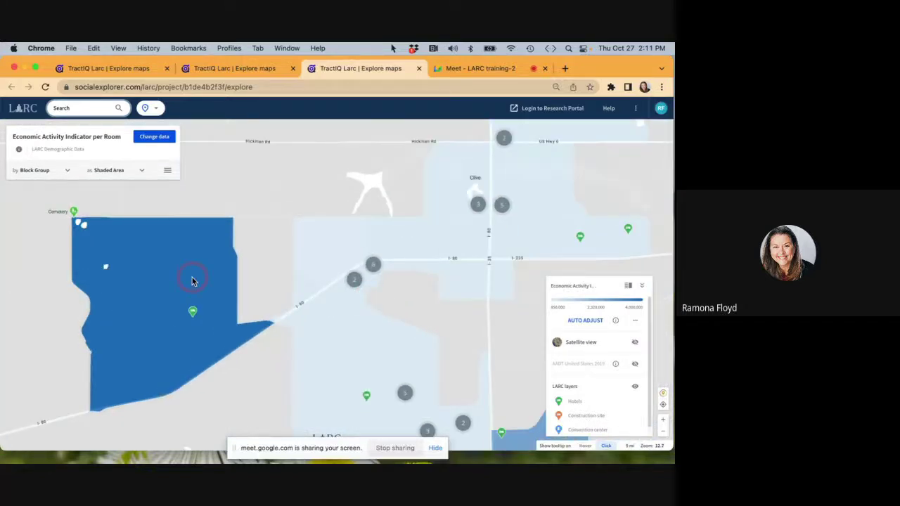
{"action": "left_click", "coordinate": [585, 445]}
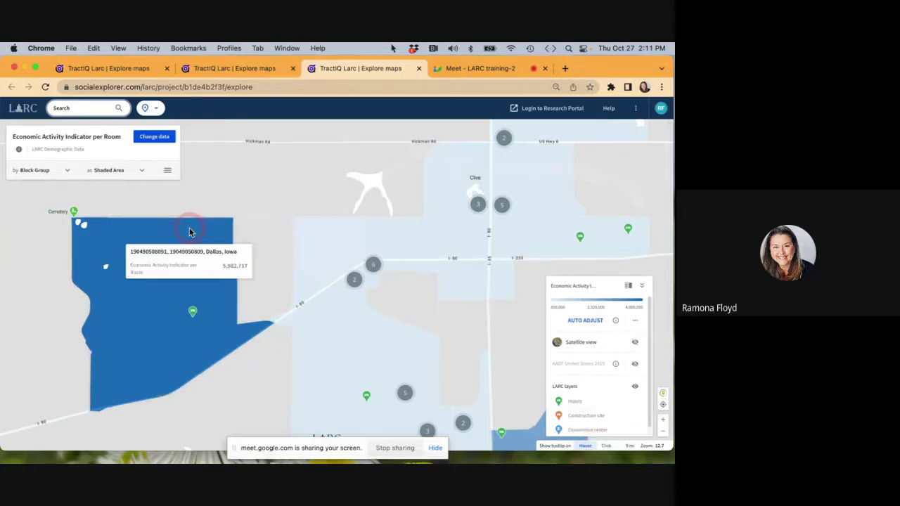
{"action": "mouse_move", "coordinate": [338, 234]}
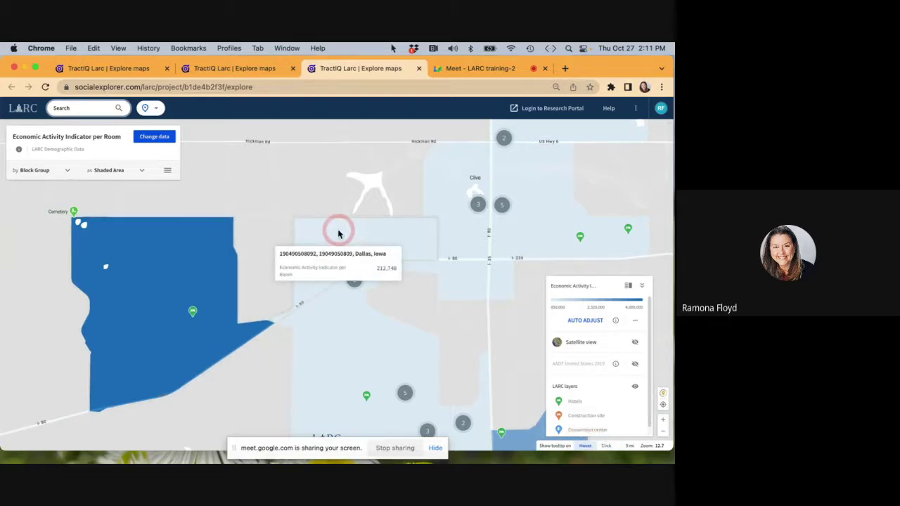
{"action": "mouse_move", "coordinate": [455, 231]}
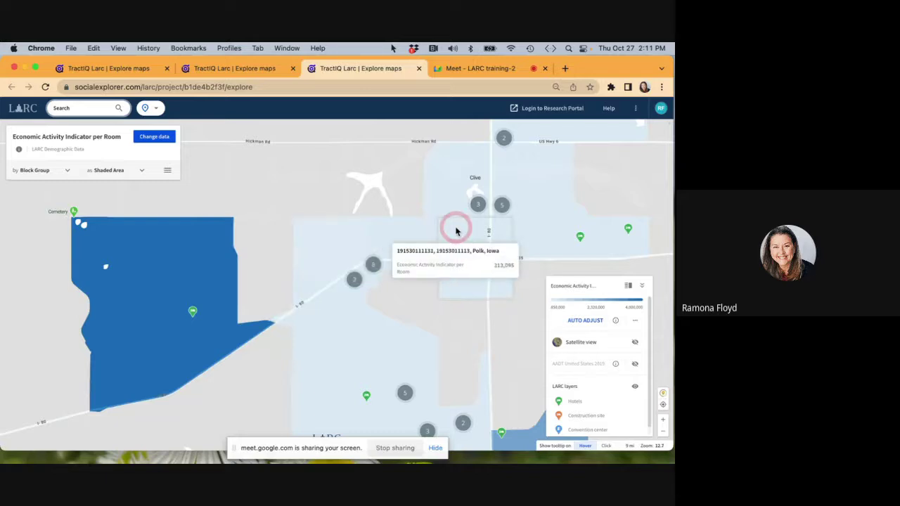
Use AUTO ADJUST to rescale the shading to visible data, up to 5,982,717.
{"action": "left_click", "coordinate": [586, 320]}
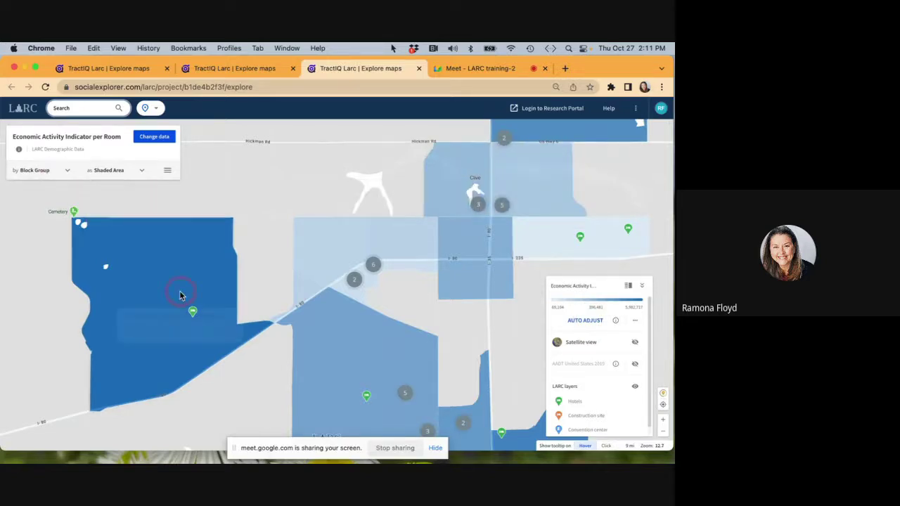
{"action": "mouse_move", "coordinate": [180, 294]}
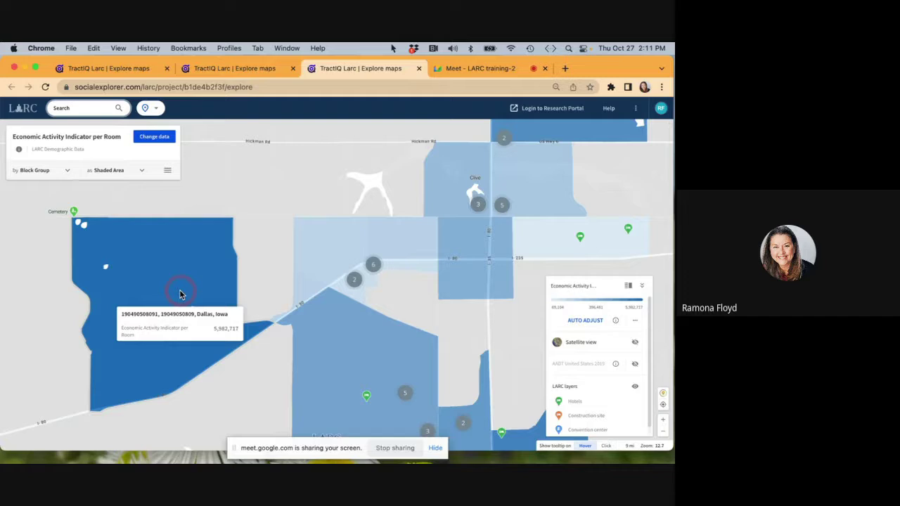
{"action": "mouse_move", "coordinate": [326, 344]}
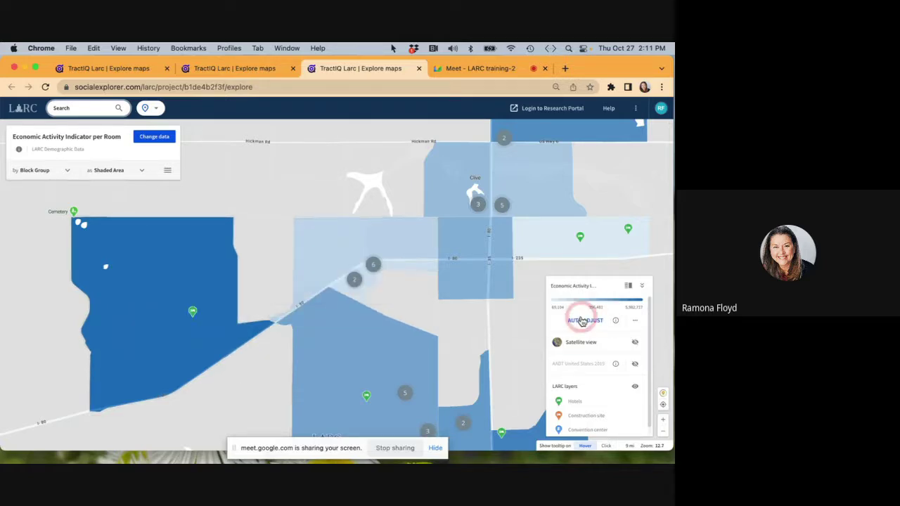
Turn on satellite imagery and zoom to the Jordan Creek Parkway hotels.
{"action": "left_click", "coordinate": [636, 344]}
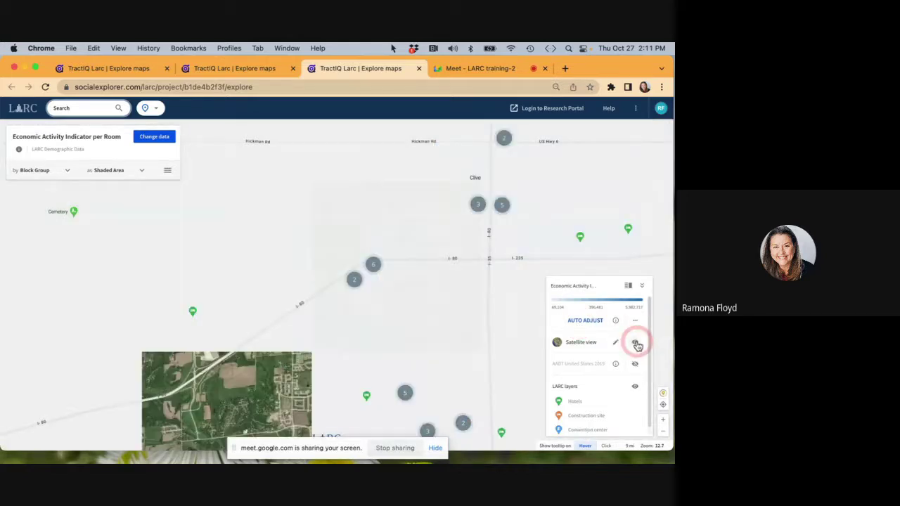
{"action": "scroll", "coordinate": [327, 292], "scroll_direction": "up", "scroll_amount": 3}
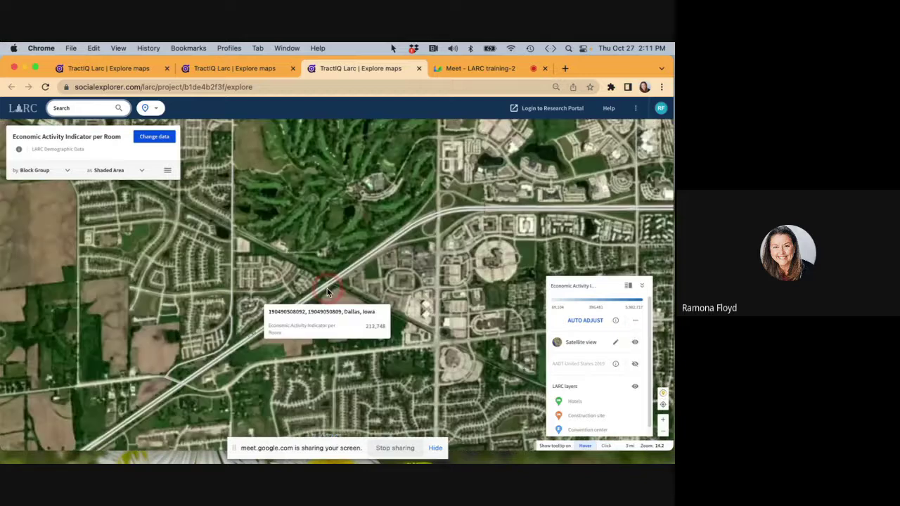
{"action": "left_click_drag", "start_coordinate": [481, 261], "coordinate": [426, 248]}
{"action": "scroll", "coordinate": [306, 234], "scroll_direction": "up", "scroll_amount": 4}
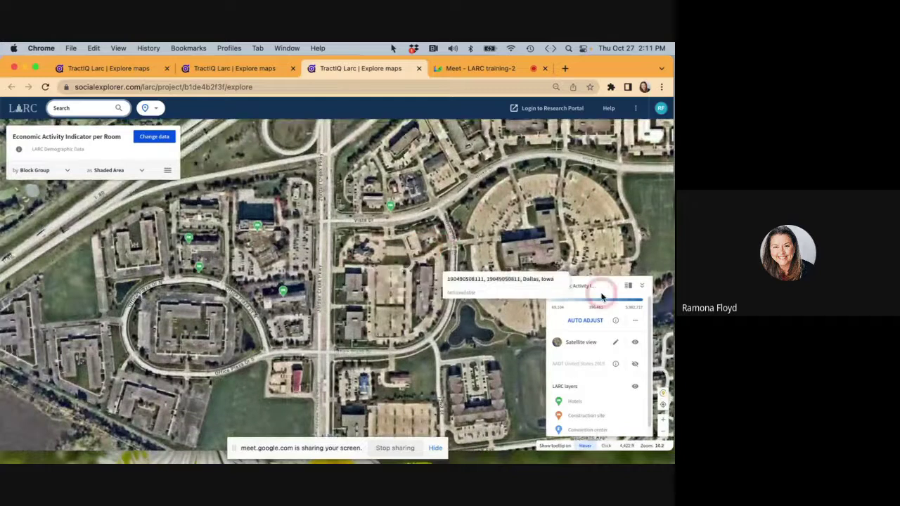
Set satellite style Data opacity to 50% and uncheck Satellite color for greyscale.
{"action": "left_click", "coordinate": [617, 343]}
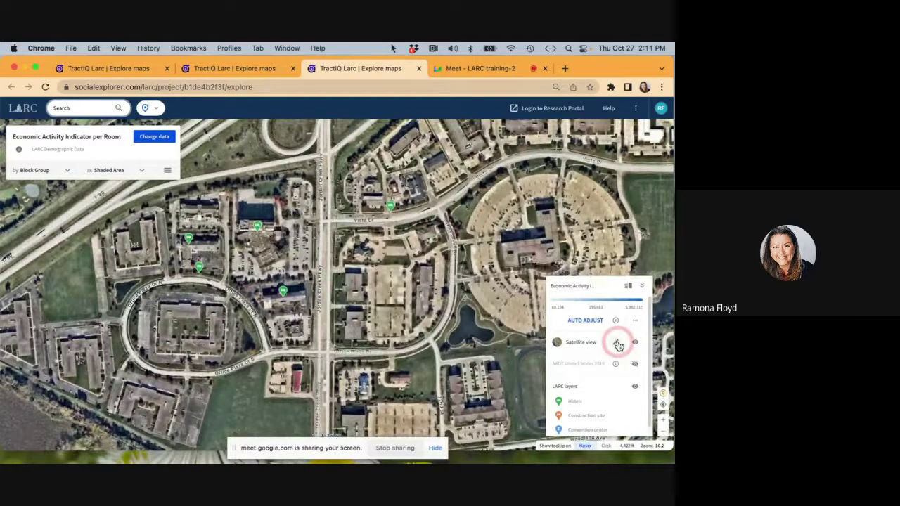
{"action": "left_click", "coordinate": [616, 343]}
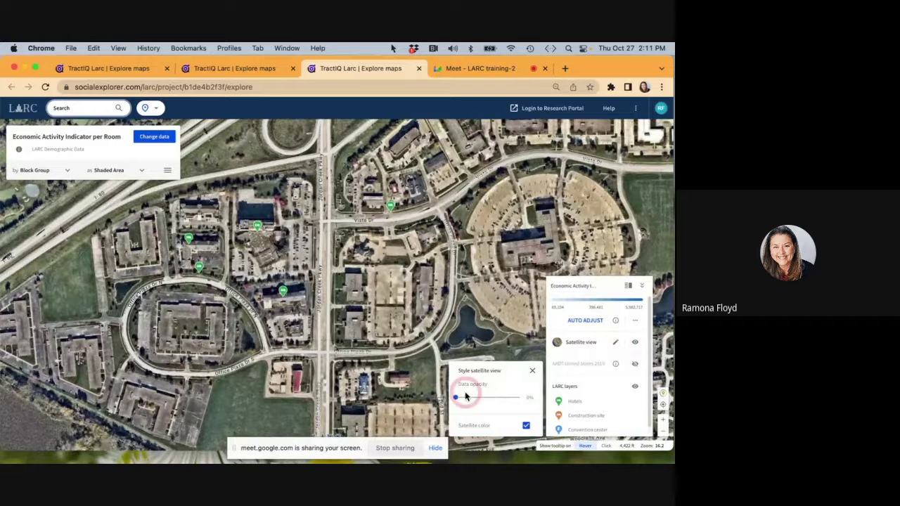
{"action": "left_click_drag", "start_coordinate": [464, 397], "coordinate": [495, 400]}
{"action": "left_click", "coordinate": [528, 427]}
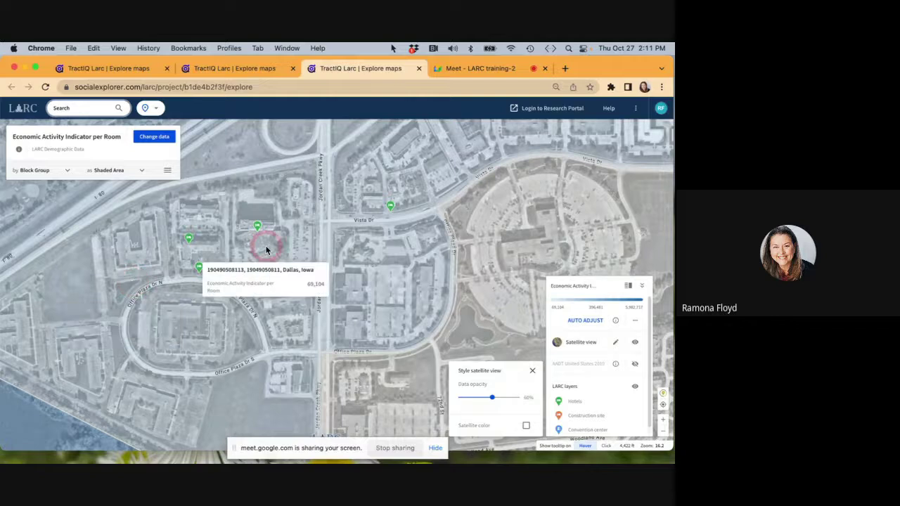
{"action": "mouse_move", "coordinate": [258, 228]}
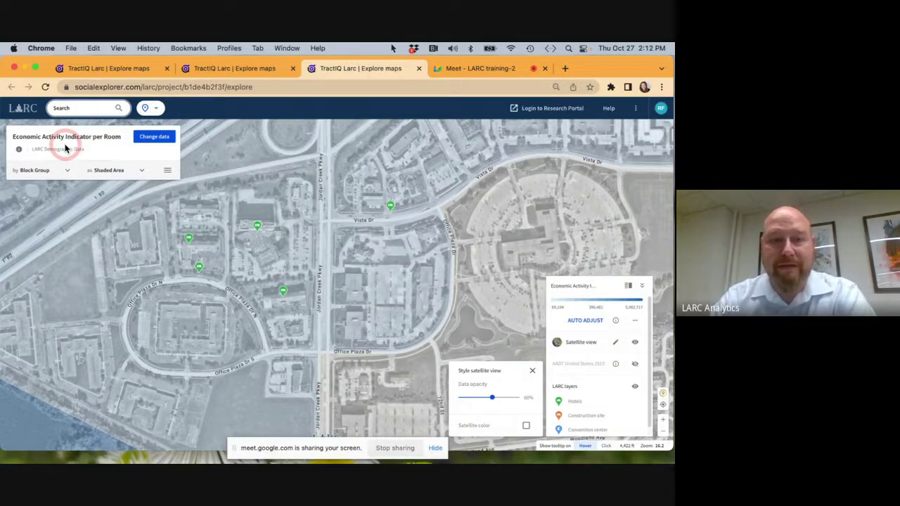
Check details for the West Des Moines Marriott, Candlewood Suites and Motel 6.
{"action": "left_click", "coordinate": [258, 226]}
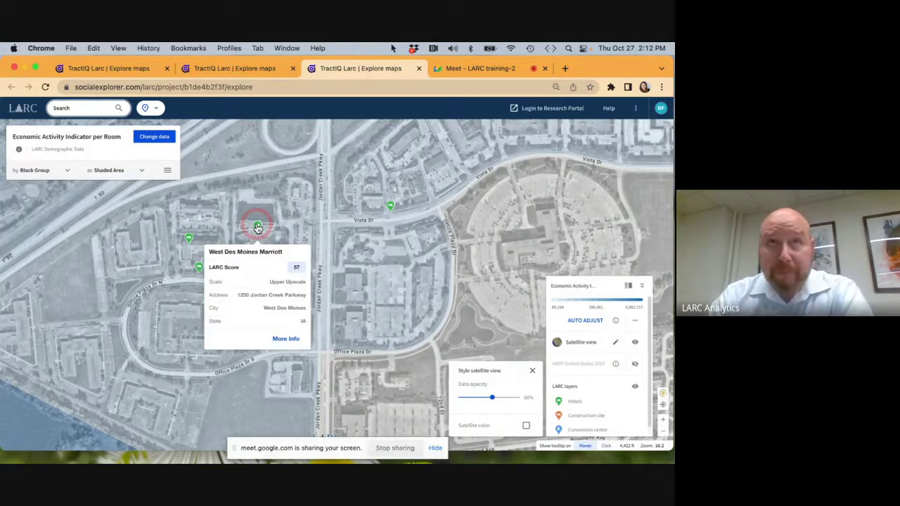
{"action": "left_click", "coordinate": [190, 239]}
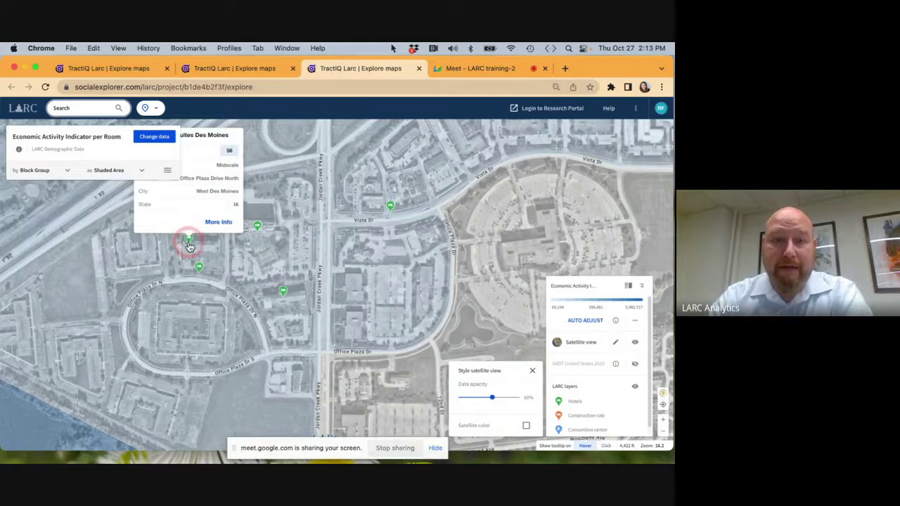
{"action": "left_click_drag", "start_coordinate": [190, 247], "coordinate": [236, 243]}
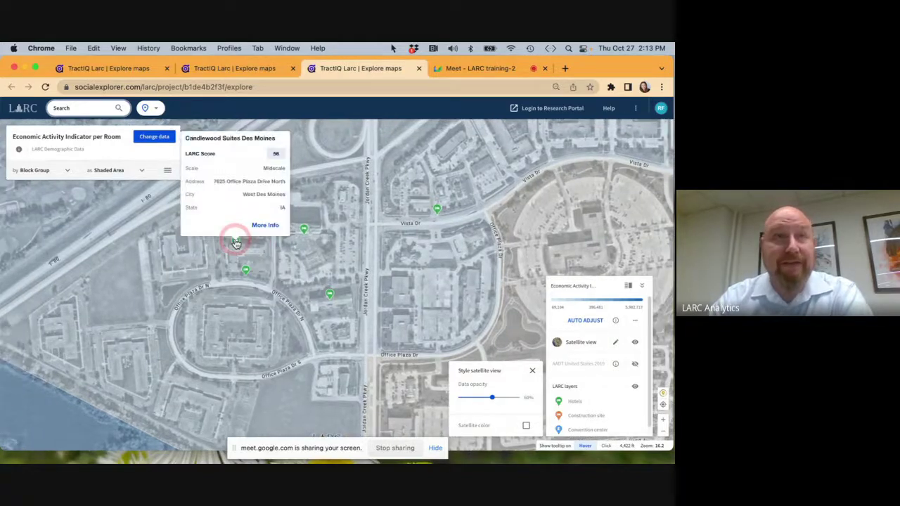
{"action": "left_click", "coordinate": [245, 273]}
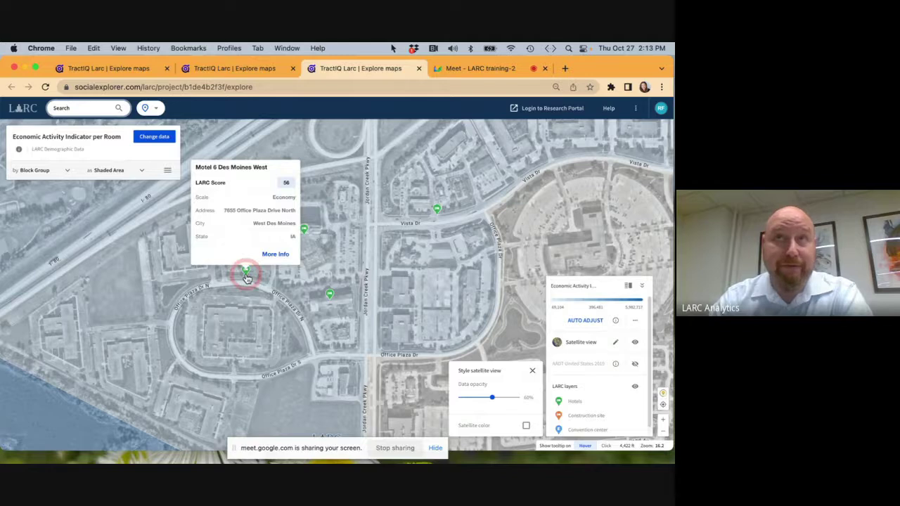
Admit the Meet guest, then open SpringHill Suites Des Moines West's card (LARC score 56).
{"action": "left_click", "coordinate": [446, 68]}
{"action": "left_click", "coordinate": [437, 159]}
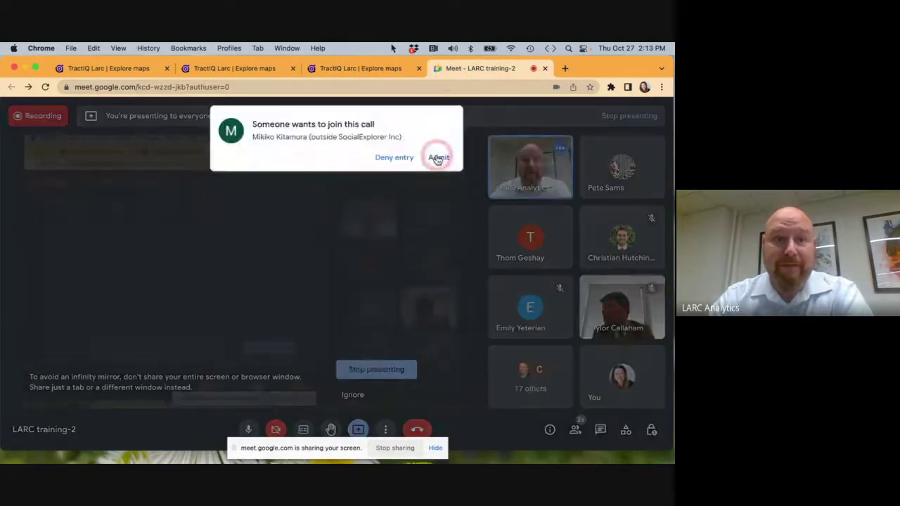
{"action": "left_click", "coordinate": [374, 70]}
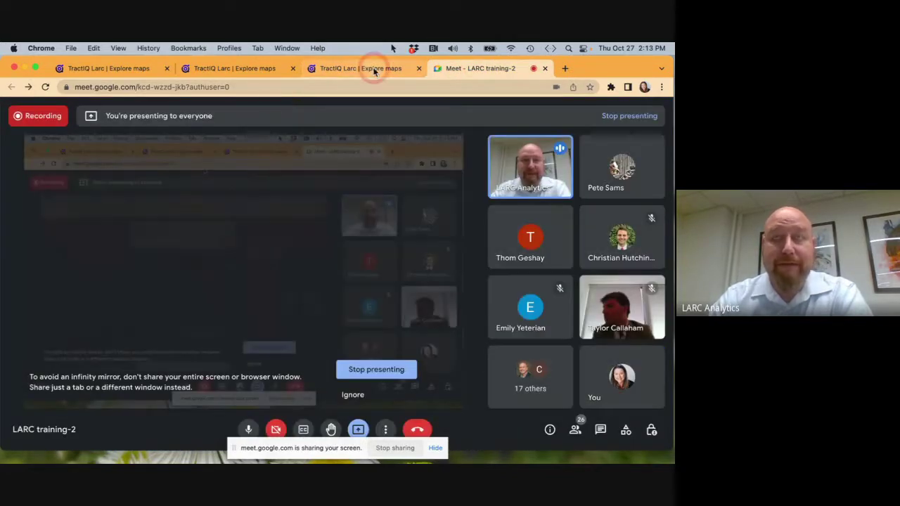
{"action": "left_click", "coordinate": [330, 296]}
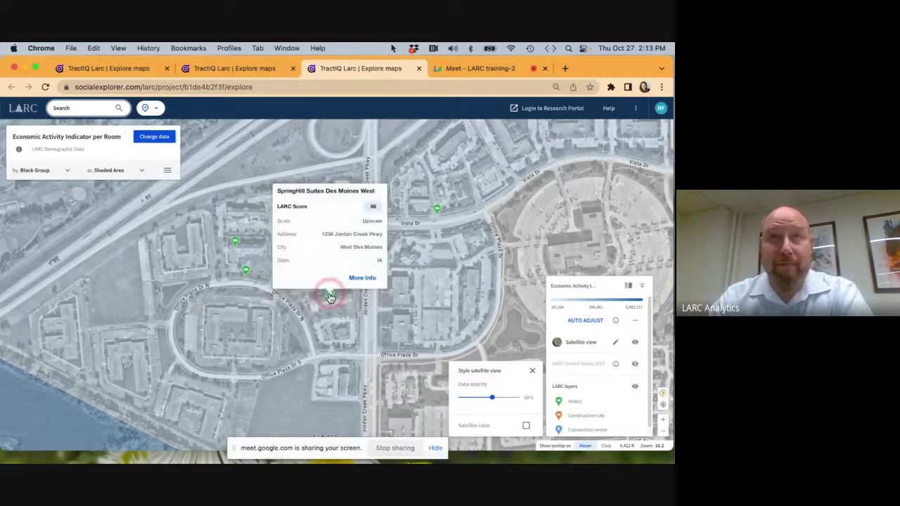
{"action": "left_click", "coordinate": [246, 271]}
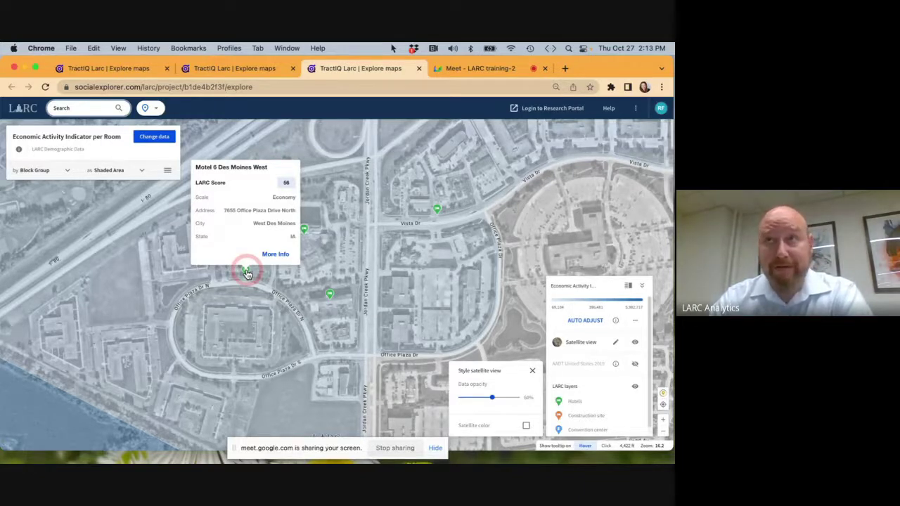
{"action": "mouse_move", "coordinate": [437, 208]}
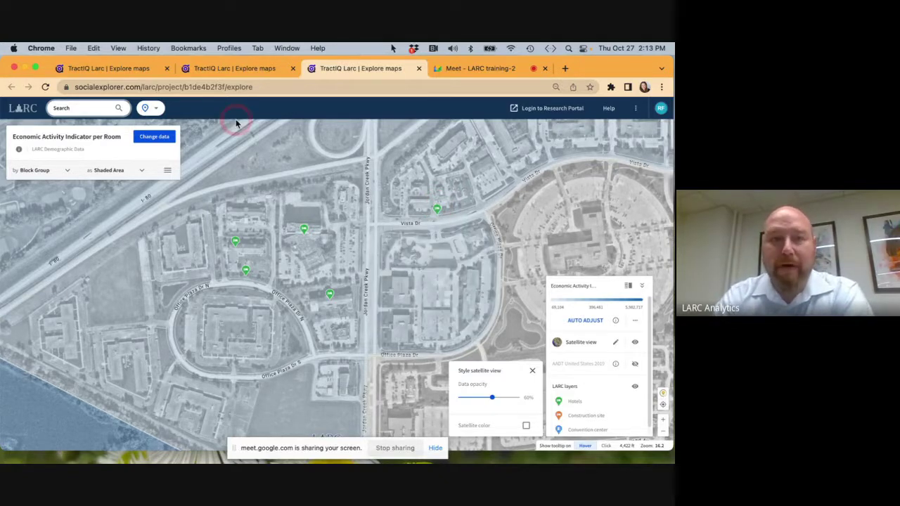
Tick then untick Hotel Revenue per Room, keeping Economic Activity Indicator per Room mapped.
{"action": "left_click", "coordinate": [161, 138]}
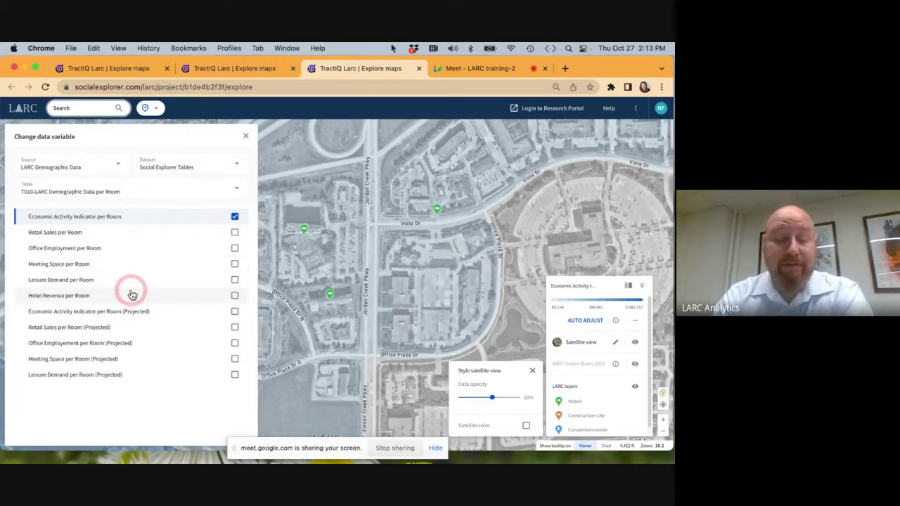
{"action": "left_click", "coordinate": [235, 296]}
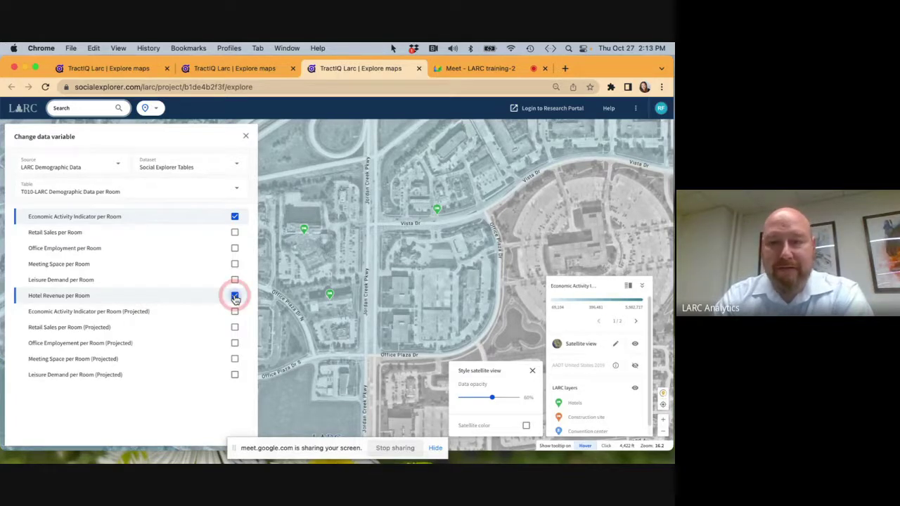
{"action": "left_click", "coordinate": [235, 296]}
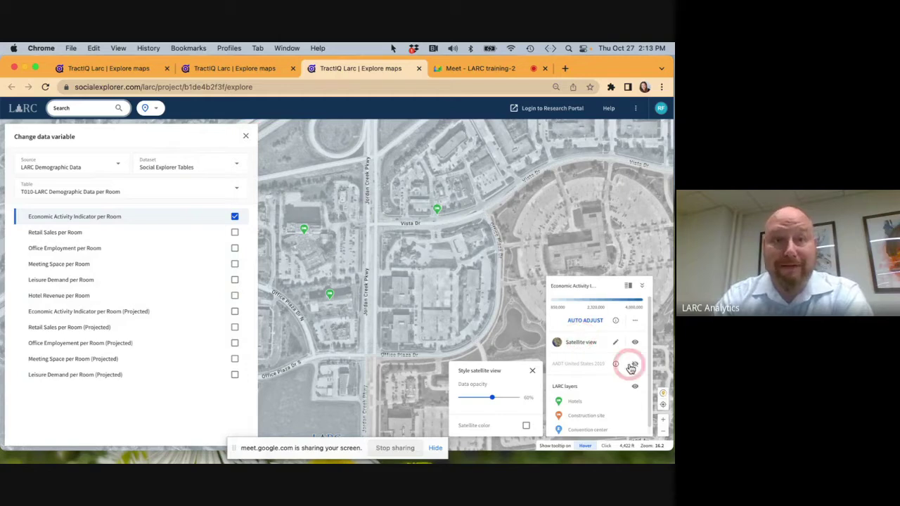
Toggle the AADT traffic layer on and off, pan to I-80, and close the variable list.
{"action": "left_click", "coordinate": [635, 365]}
{"action": "left_click", "coordinate": [595, 346]}
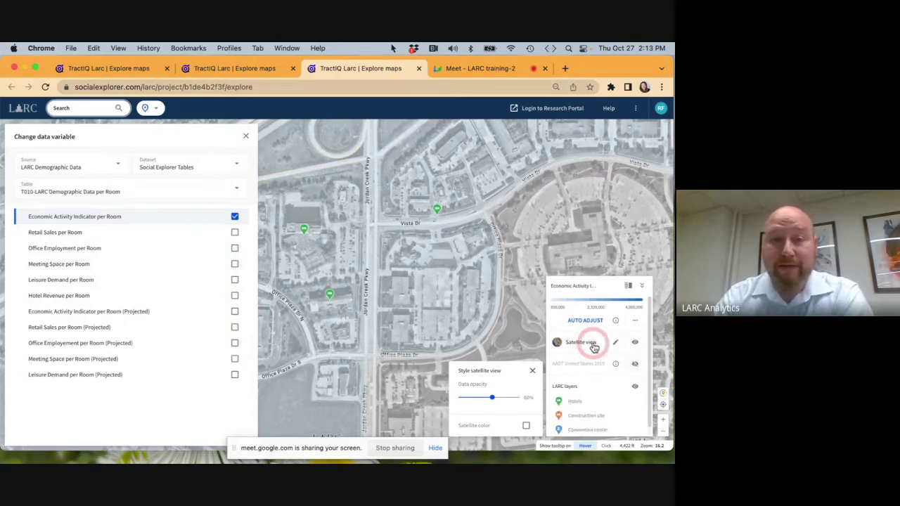
{"action": "left_click_drag", "start_coordinate": [345, 251], "coordinate": [368, 377]}
{"action": "left_click", "coordinate": [245, 136]}
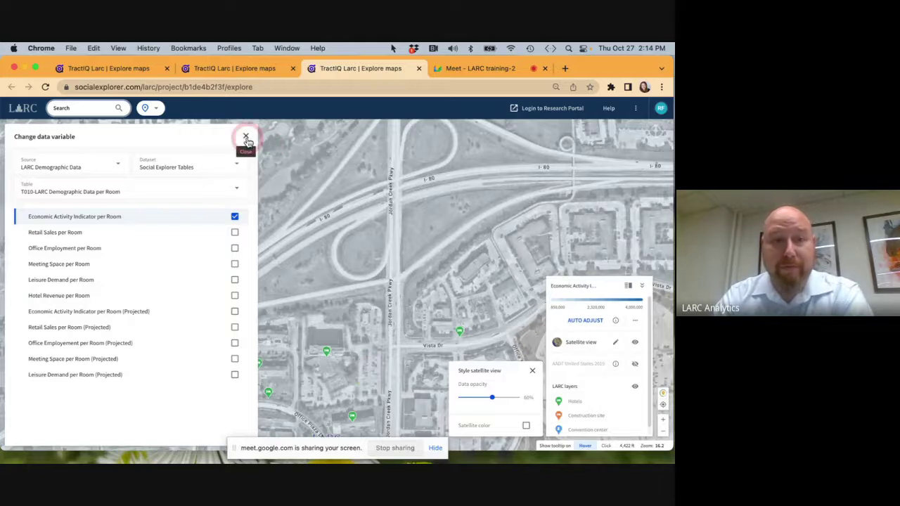
{"action": "left_click_drag", "start_coordinate": [290, 206], "coordinate": [281, 173]}
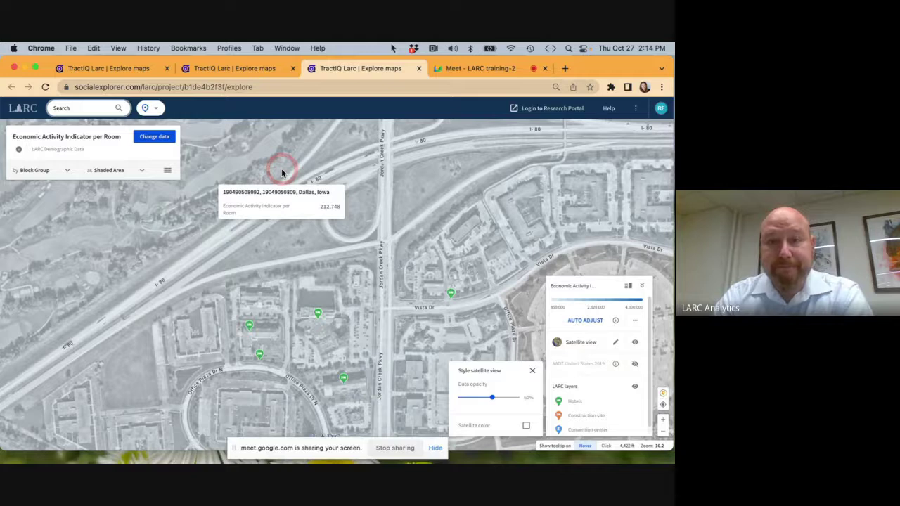
Check a Dallas, Iowa block group's value (69,104) and close the satellite styling settings.
{"action": "left_click", "coordinate": [304, 278]}
{"action": "left_click", "coordinate": [247, 318]}
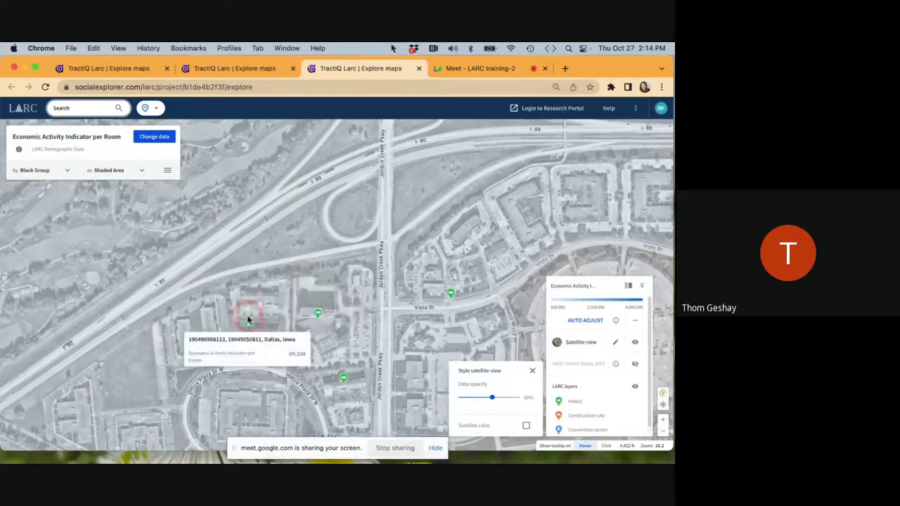
{"action": "left_click", "coordinate": [586, 334]}
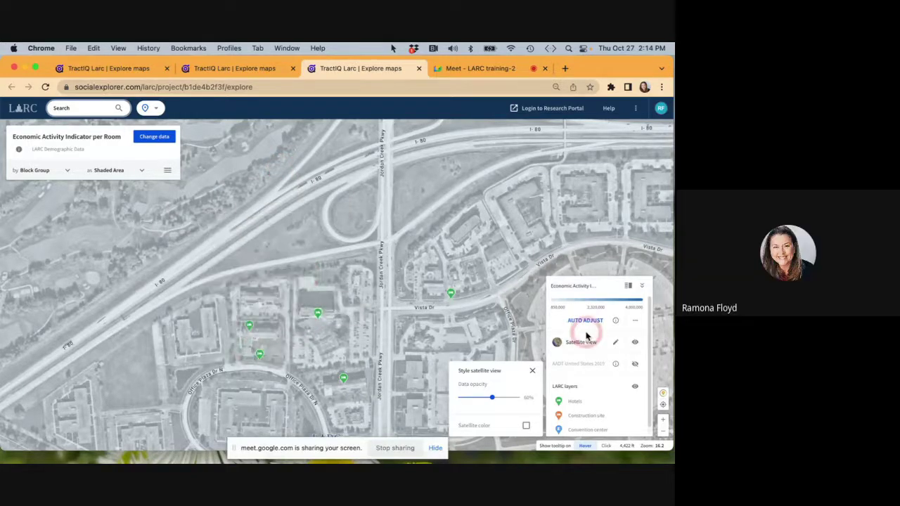
{"action": "left_click", "coordinate": [532, 370]}
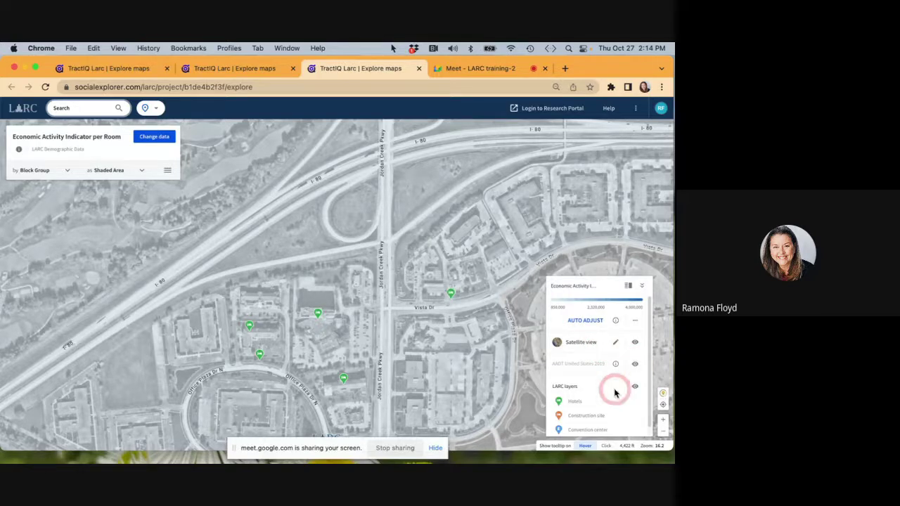
Toggle the Hotels, construction site, convention center and LARC layers, leaving all shown.
{"action": "scroll", "coordinate": [606, 395], "scroll_direction": "down", "scroll_amount": 1}
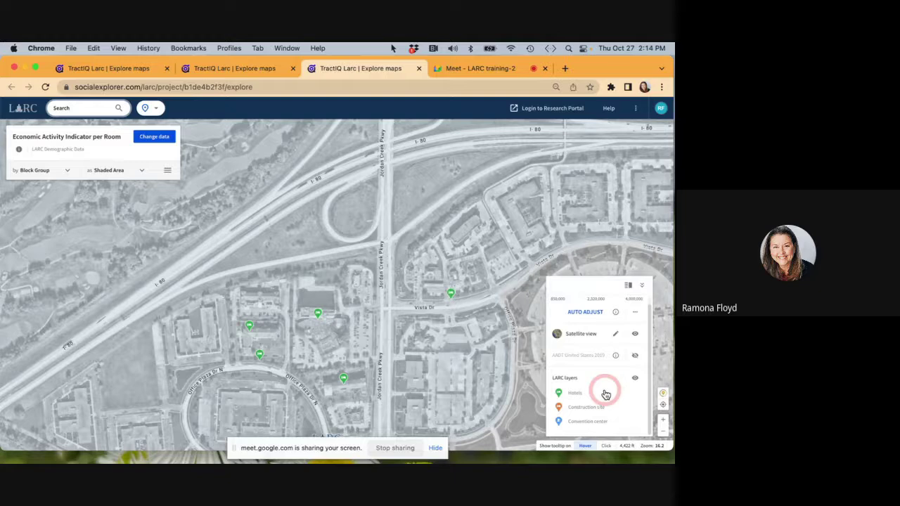
{"action": "scroll", "coordinate": [606, 395], "scroll_direction": "up", "scroll_amount": 1}
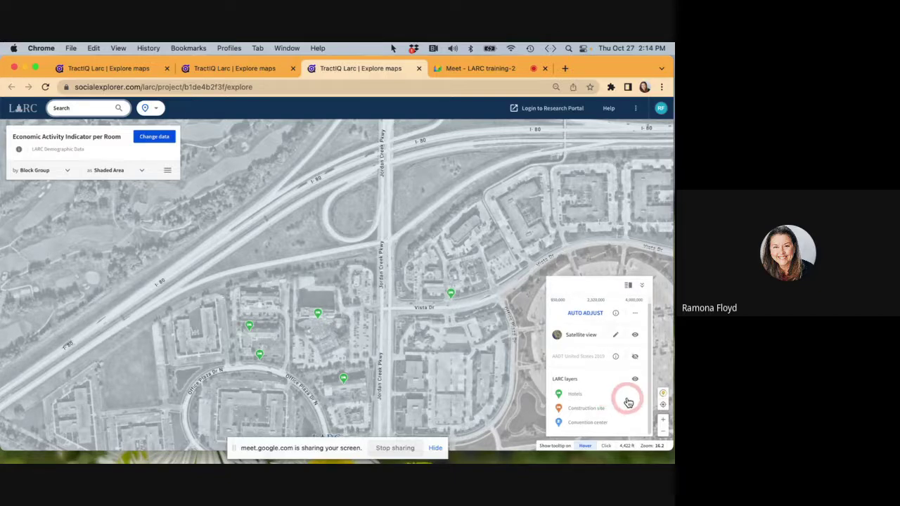
{"action": "left_click", "coordinate": [574, 397]}
{"action": "left_click", "coordinate": [575, 398]}
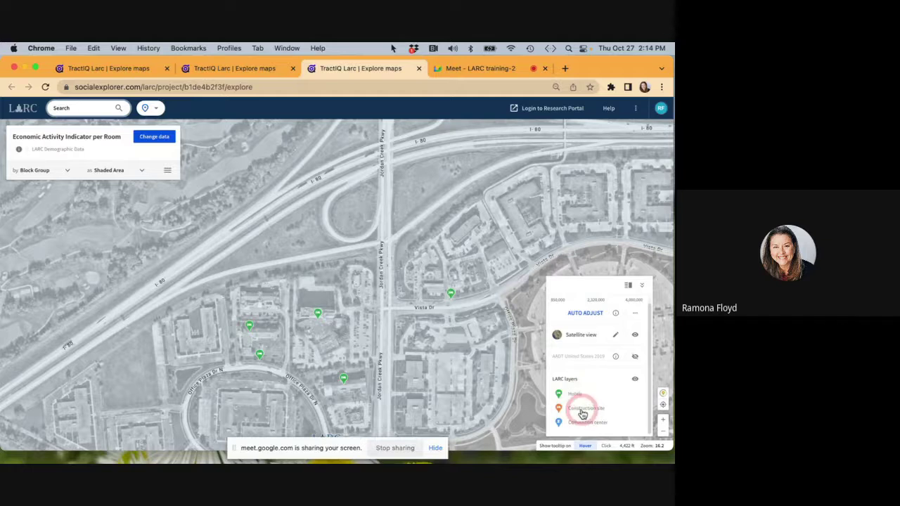
{"action": "left_click", "coordinate": [583, 414]}
{"action": "left_click", "coordinate": [583, 424]}
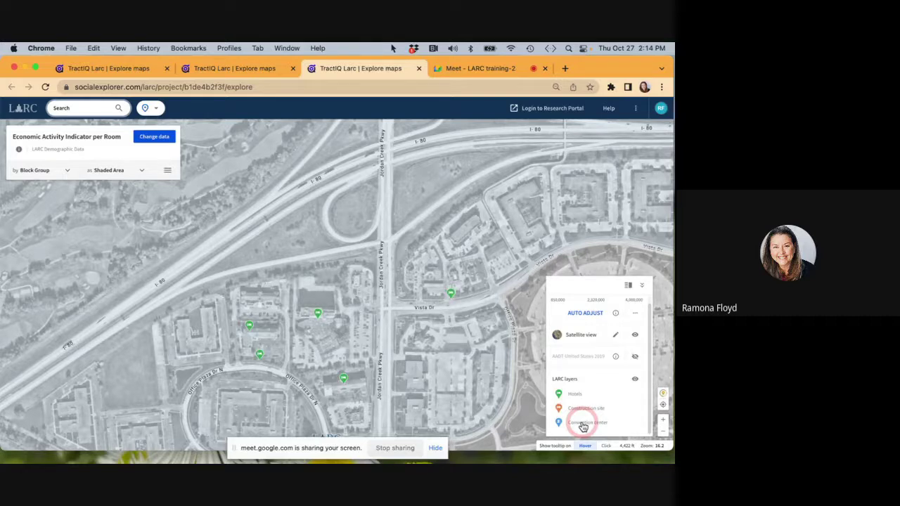
{"action": "left_click", "coordinate": [634, 382]}
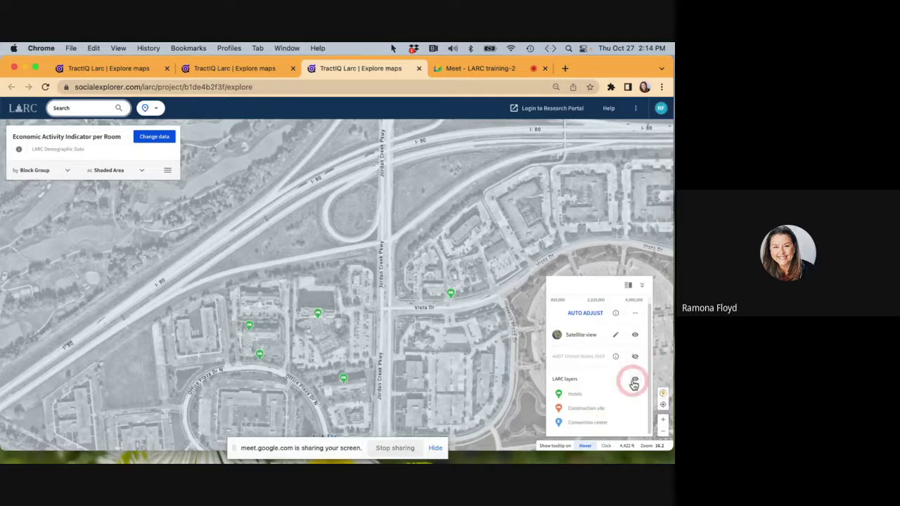
{"action": "left_click", "coordinate": [638, 424]}
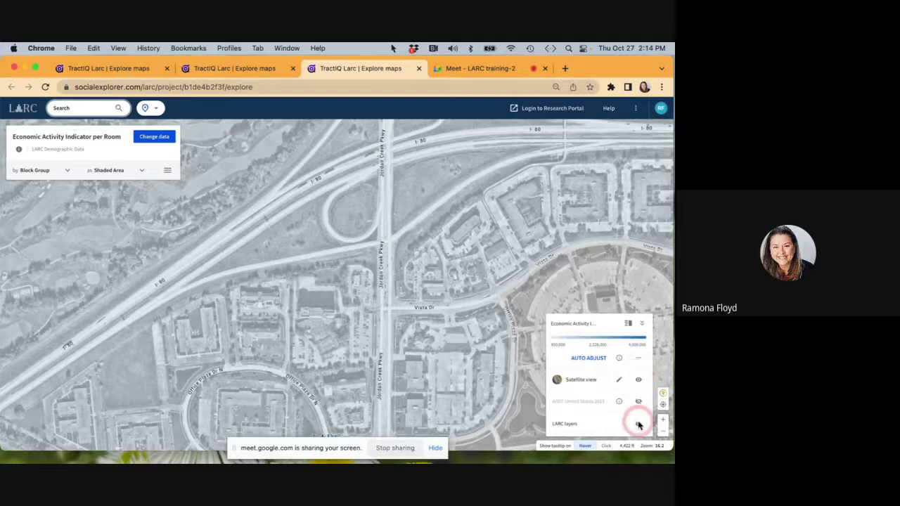
{"action": "left_click", "coordinate": [638, 424]}
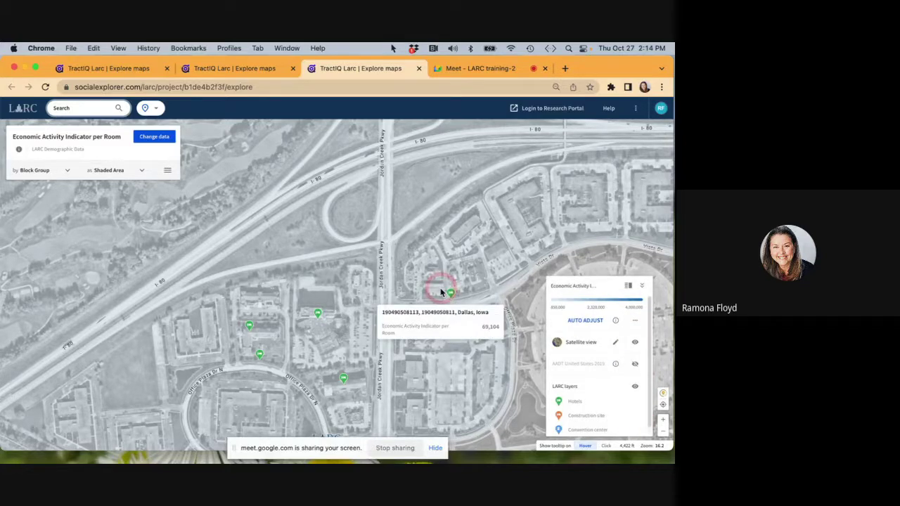
Load Fairfield Inn & Suites Des Moines West's 5- and 15-minute drive times, then close the empty panel.
{"action": "mouse_move", "coordinate": [454, 296]}
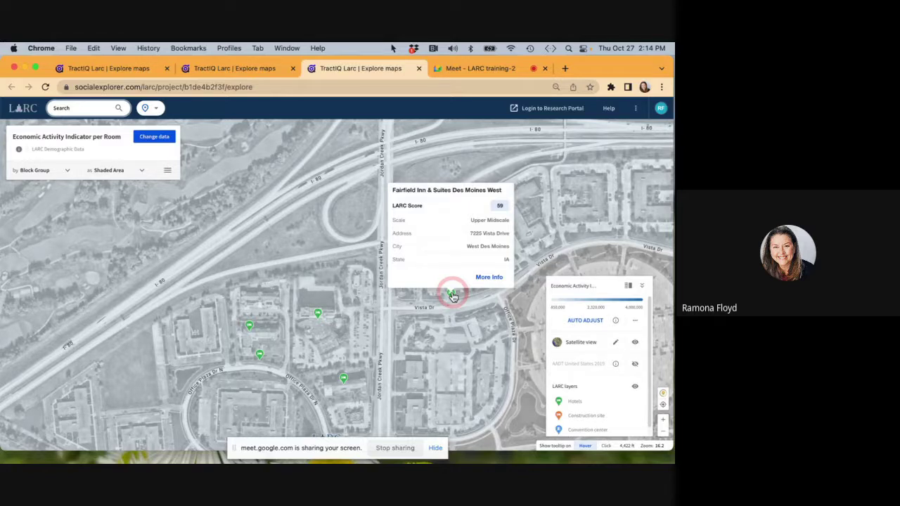
{"action": "left_click", "coordinate": [489, 279]}
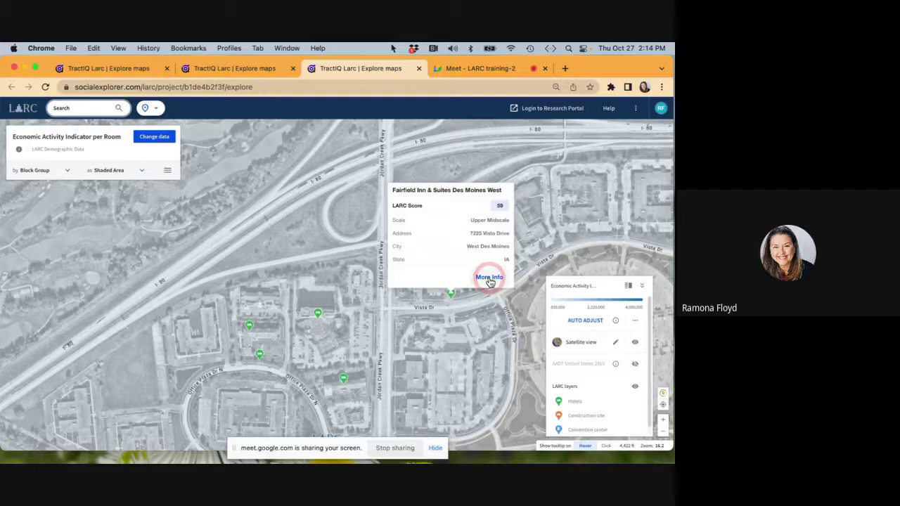
{"action": "left_click", "coordinate": [488, 279]}
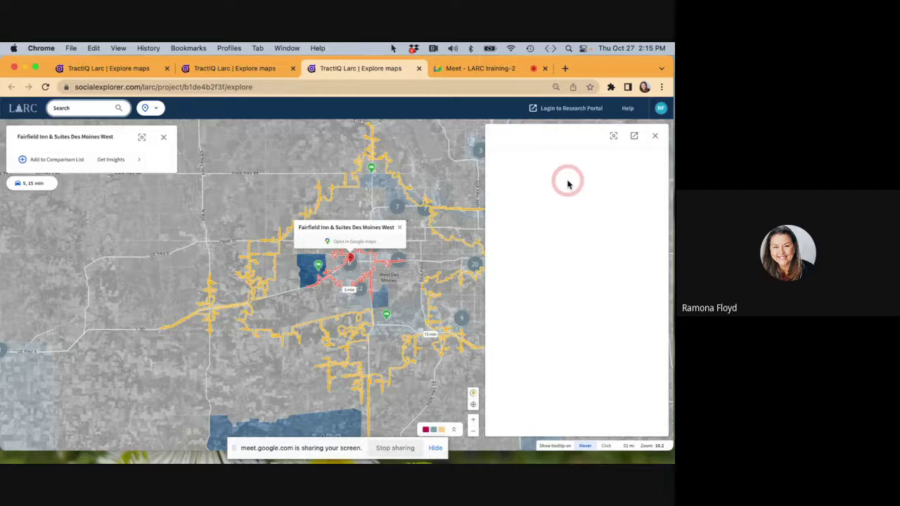
{"action": "mouse_move", "coordinate": [320, 270]}
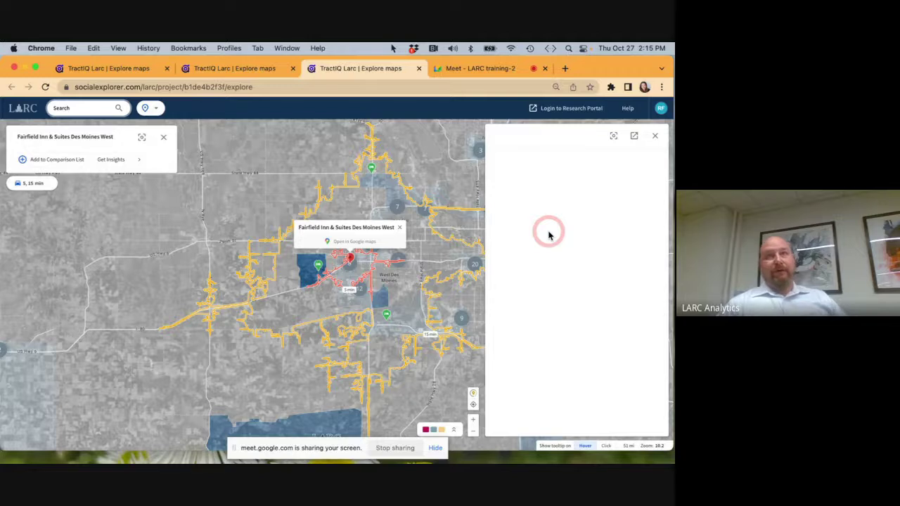
{"action": "left_click", "coordinate": [655, 135]}
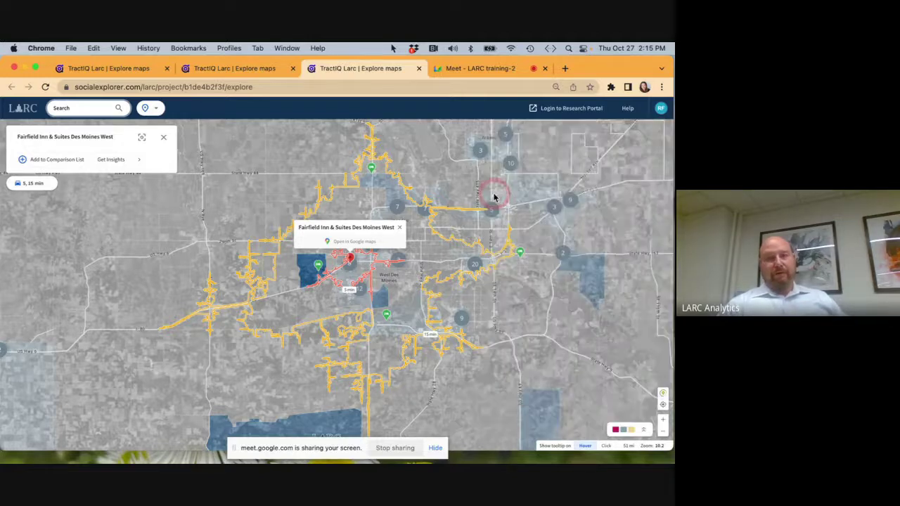
Open Mainstay Suites Waukee-West Des Moines' details and Area Insights, starting at Nightly Revenue.
{"action": "left_click", "coordinate": [320, 267]}
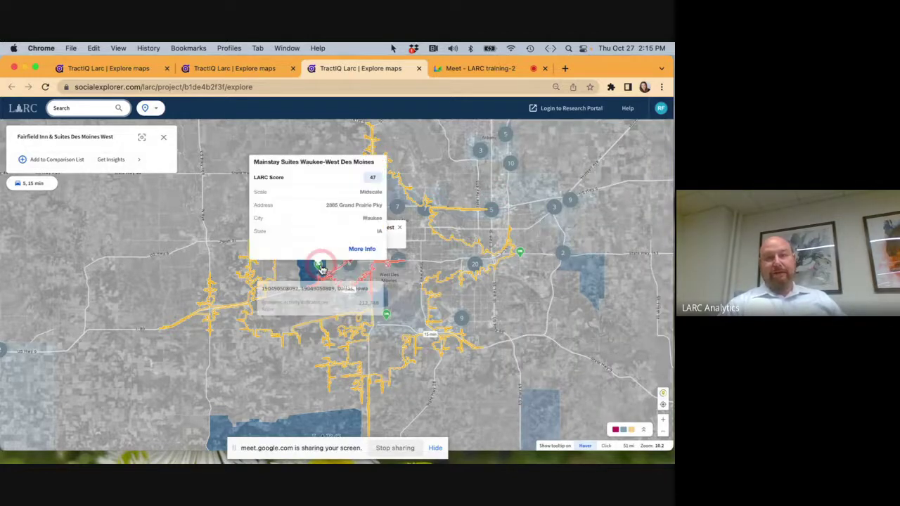
{"action": "left_click", "coordinate": [359, 249]}
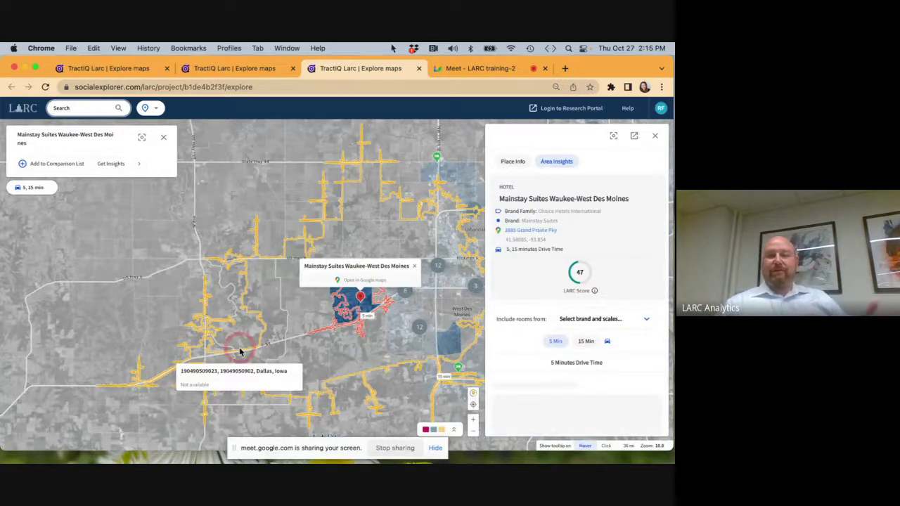
{"action": "scroll", "coordinate": [580, 280], "scroll_direction": "down", "scroll_amount": 2}
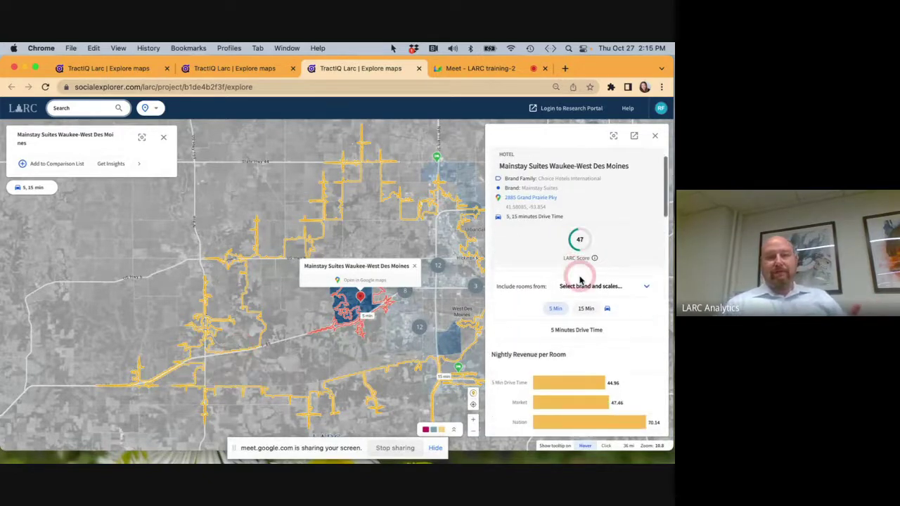
{"action": "scroll", "coordinate": [580, 280], "scroll_direction": "down", "scroll_amount": 1}
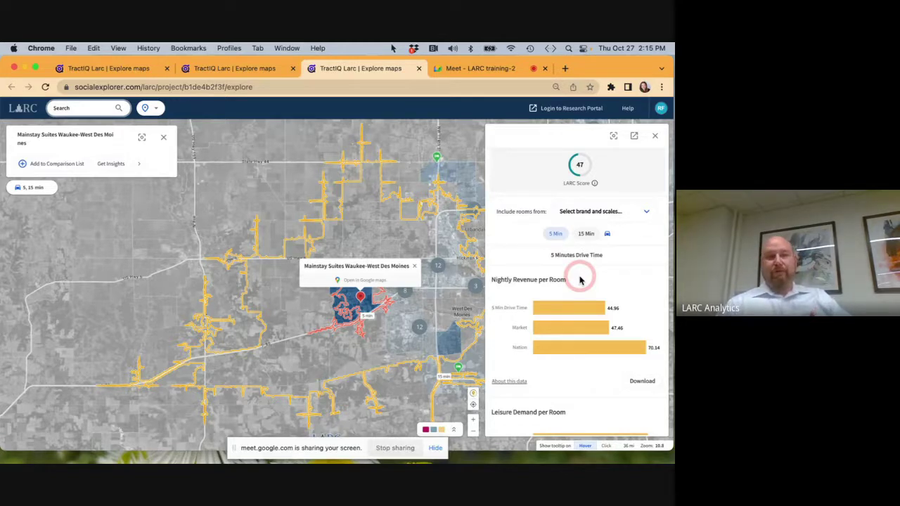
Scroll through the insight charts down to Meeting Space per Room (0, 42, 47).
{"action": "scroll", "coordinate": [580, 280], "scroll_direction": "down", "scroll_amount": 1}
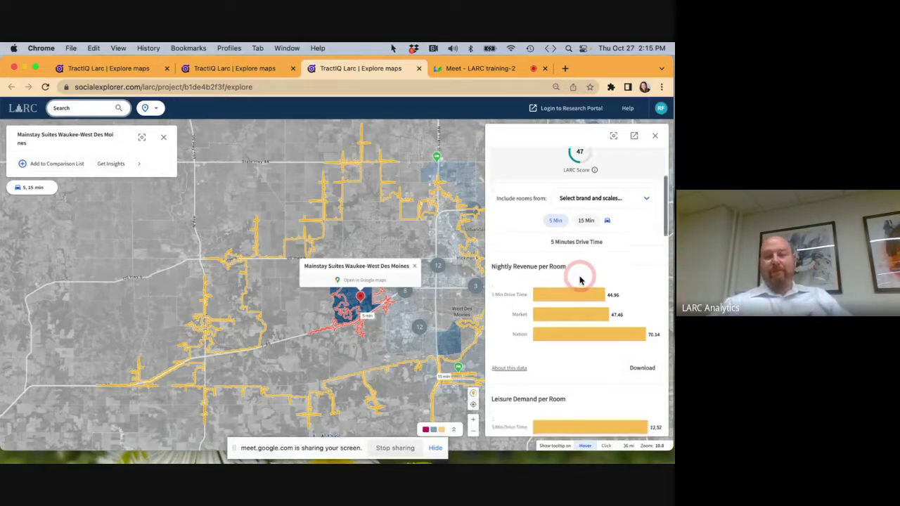
{"action": "scroll", "coordinate": [581, 280], "scroll_direction": "down", "scroll_amount": 1}
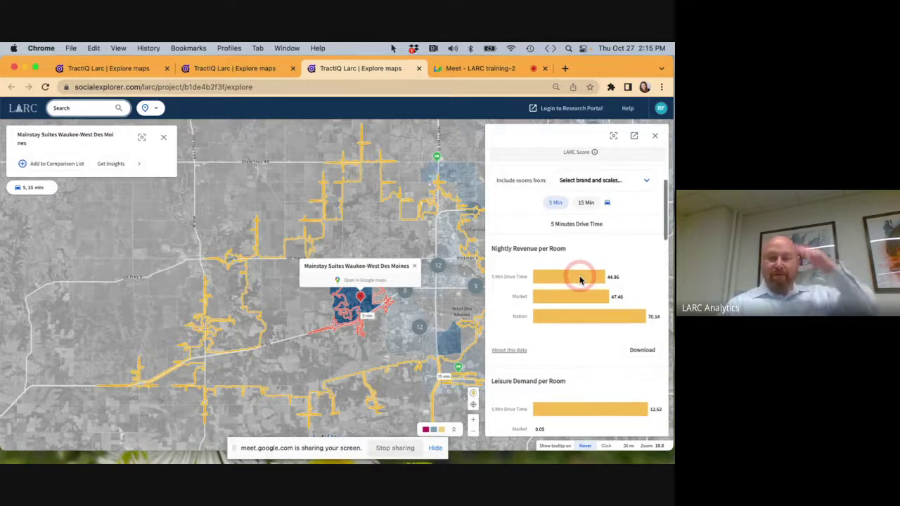
{"action": "scroll", "coordinate": [581, 280], "scroll_direction": "down", "scroll_amount": 1}
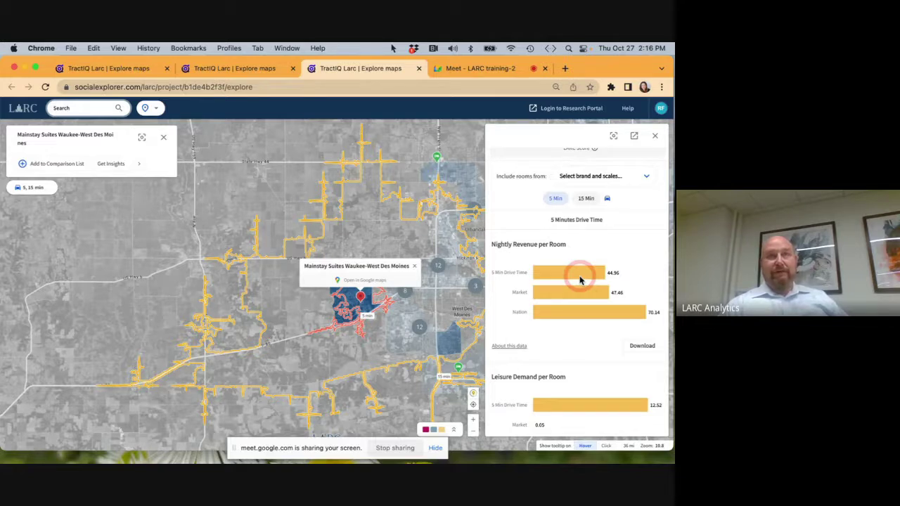
{"action": "scroll", "coordinate": [580, 280], "scroll_direction": "down", "scroll_amount": 2}
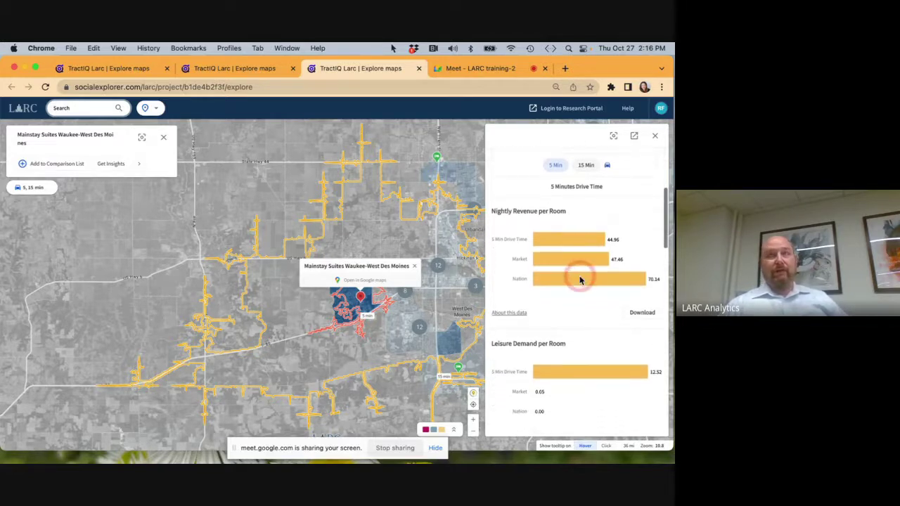
{"action": "scroll", "coordinate": [580, 280], "scroll_direction": "down", "scroll_amount": 1}
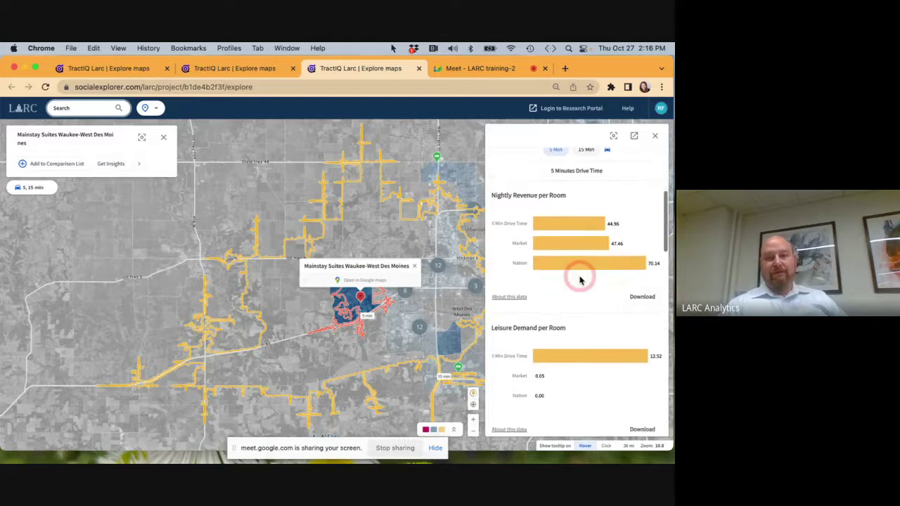
{"action": "scroll", "coordinate": [580, 280], "scroll_direction": "down", "scroll_amount": 5}
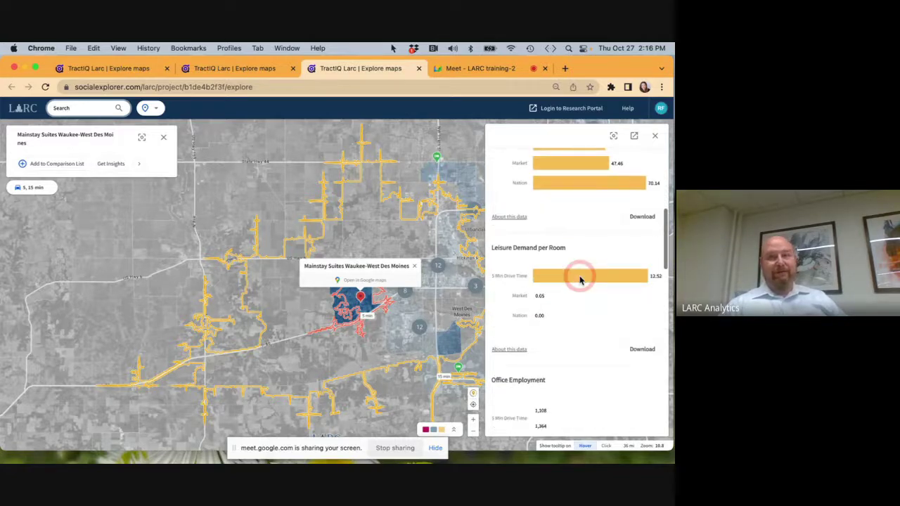
{"action": "scroll", "coordinate": [581, 280], "scroll_direction": "down", "scroll_amount": 7}
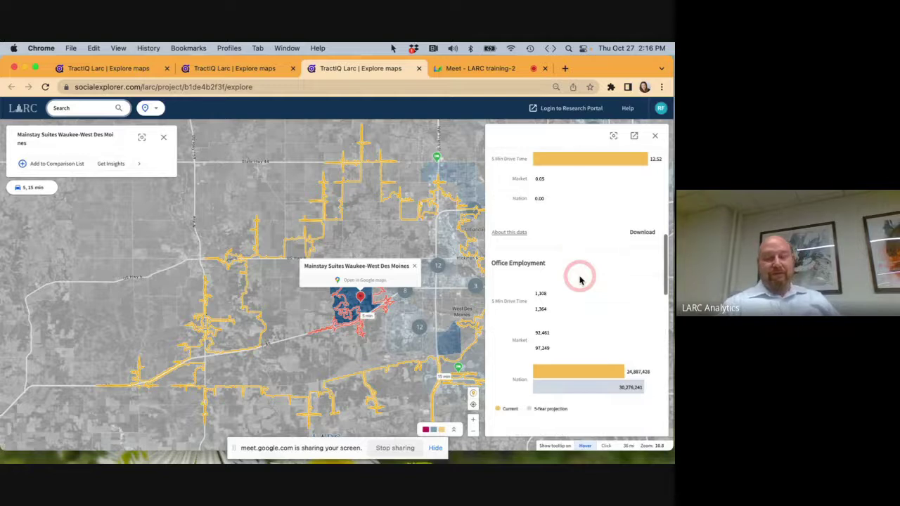
{"action": "scroll", "coordinate": [580, 280], "scroll_direction": "down", "scroll_amount": 7}
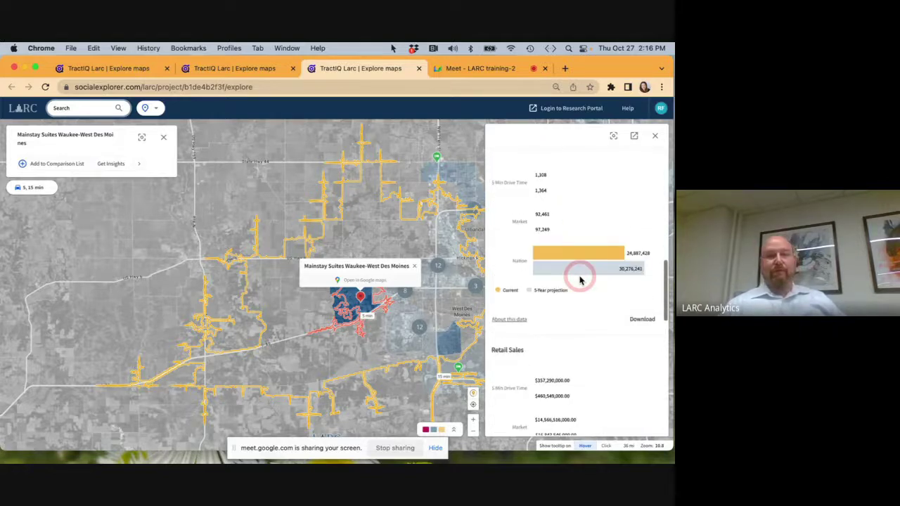
{"action": "scroll", "coordinate": [580, 280], "scroll_direction": "down", "scroll_amount": 1}
{"action": "scroll", "coordinate": [581, 280], "scroll_direction": "down", "scroll_amount": 9}
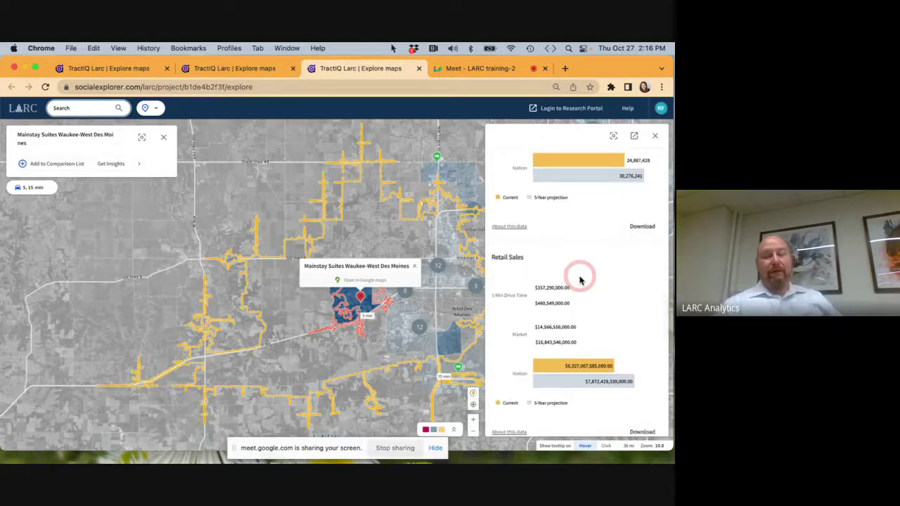
{"action": "scroll", "coordinate": [580, 280], "scroll_direction": "down", "scroll_amount": 7}
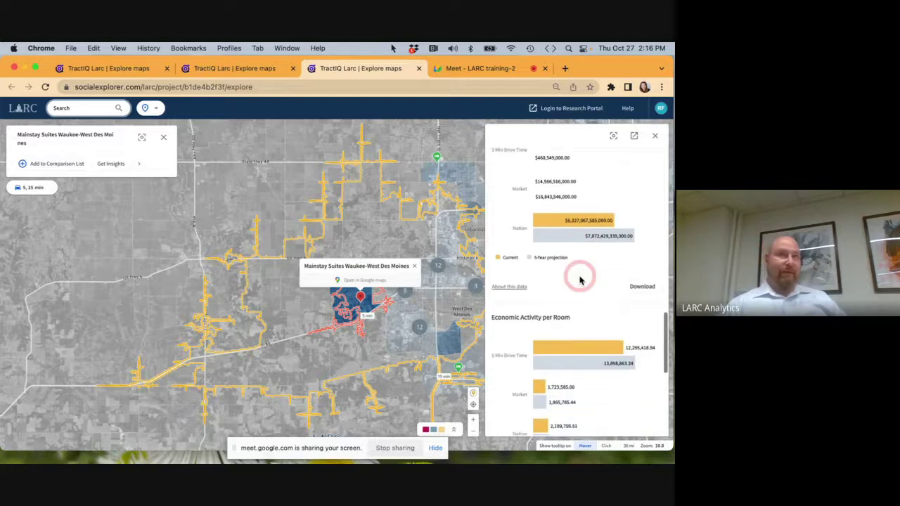
{"action": "scroll", "coordinate": [580, 280], "scroll_direction": "down", "scroll_amount": 4}
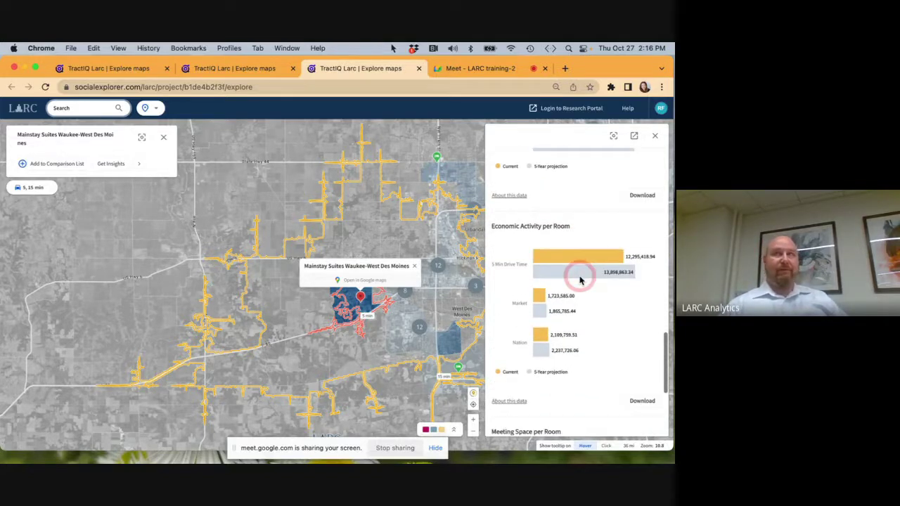
{"action": "scroll", "coordinate": [580, 280], "scroll_direction": "down", "scroll_amount": 8}
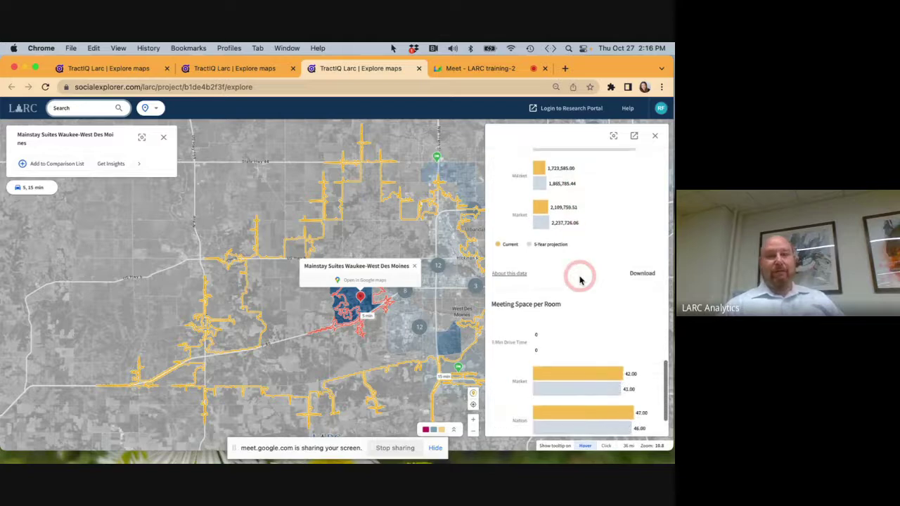
{"action": "scroll", "coordinate": [580, 280], "scroll_direction": "down", "scroll_amount": 1}
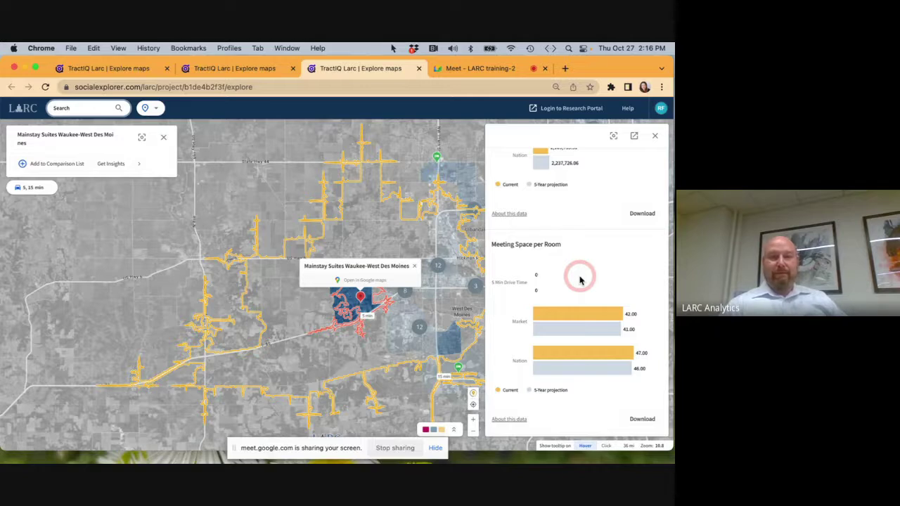
Return to the top of Area Insights and scroll down through all the charts again.
{"action": "scroll", "coordinate": [580, 279], "scroll_direction": "down", "scroll_amount": 10}
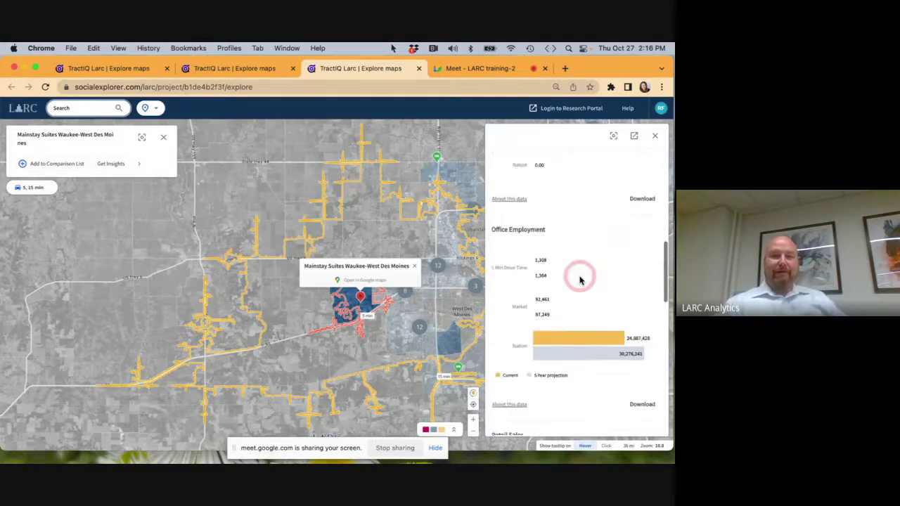
{"action": "scroll", "coordinate": [580, 280], "scroll_direction": "up", "scroll_amount": 20}
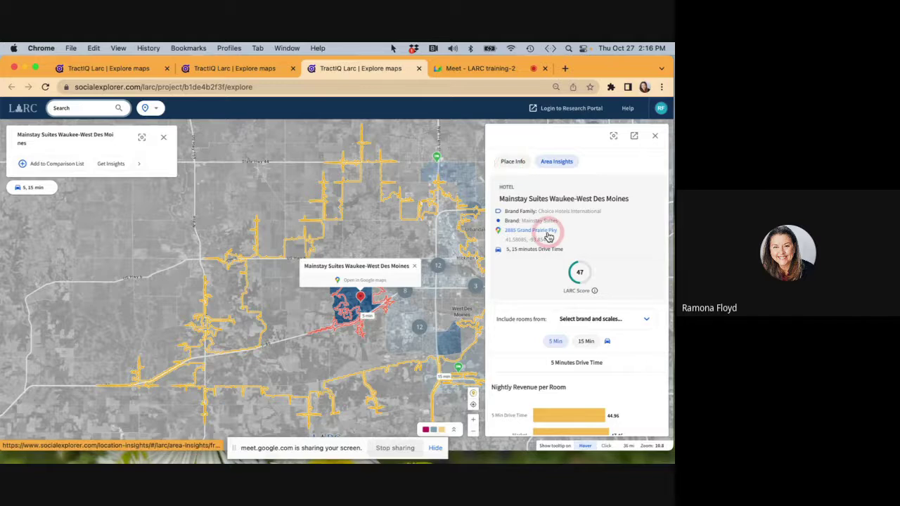
{"action": "scroll", "coordinate": [552, 333], "scroll_direction": "down", "scroll_amount": 2}
{"action": "scroll", "coordinate": [552, 332], "scroll_direction": "down", "scroll_amount": 4}
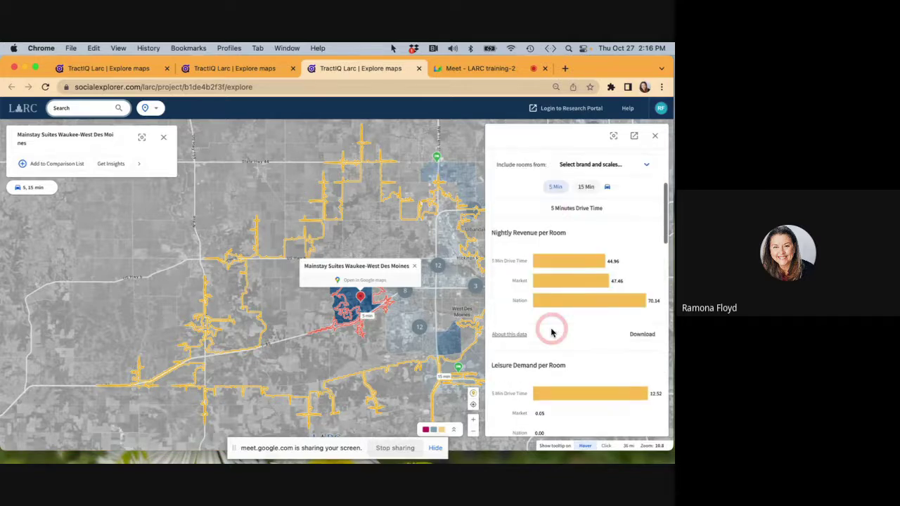
{"action": "scroll", "coordinate": [552, 333], "scroll_direction": "down", "scroll_amount": 3}
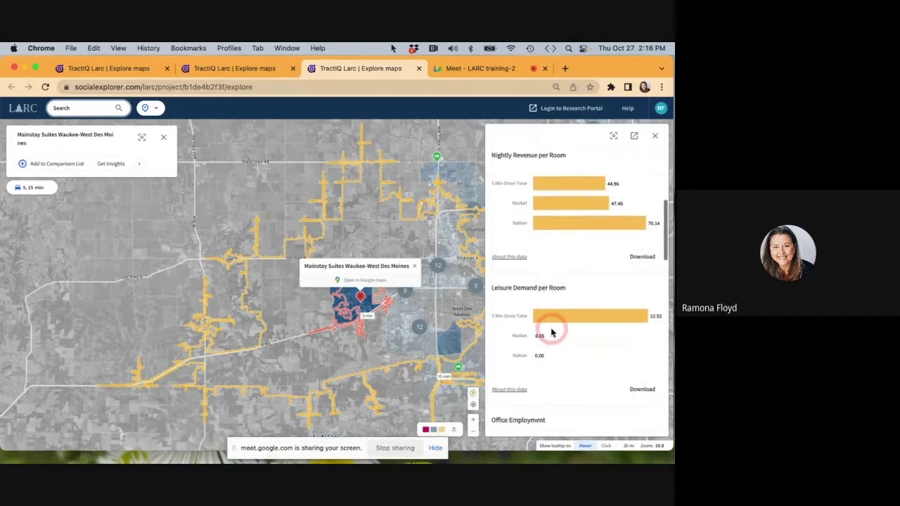
{"action": "scroll", "coordinate": [552, 333], "scroll_direction": "down", "scroll_amount": 1}
{"action": "scroll", "coordinate": [552, 332], "scroll_direction": "down", "scroll_amount": 3}
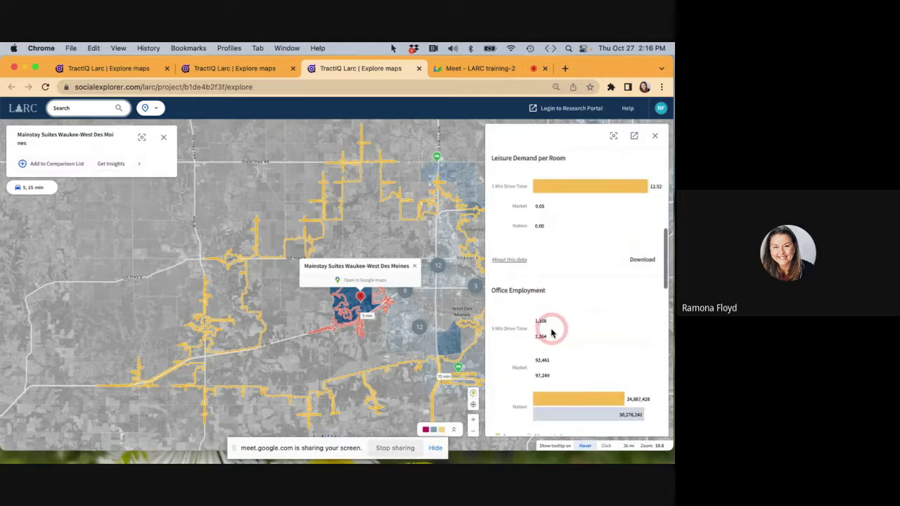
{"action": "scroll", "coordinate": [553, 332], "scroll_direction": "down", "scroll_amount": 2}
{"action": "scroll", "coordinate": [552, 330], "scroll_direction": "down", "scroll_amount": 3}
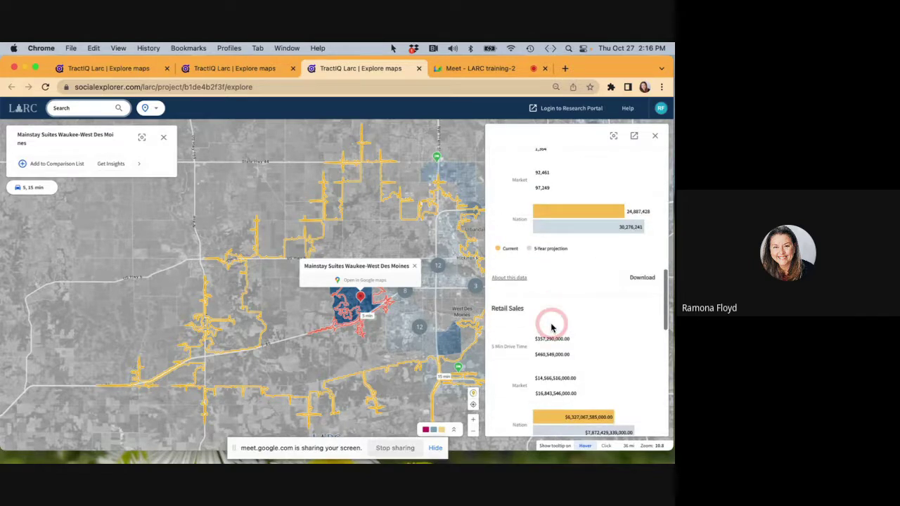
{"action": "scroll", "coordinate": [552, 328], "scroll_direction": "down", "scroll_amount": 6}
{"action": "scroll", "coordinate": [552, 329], "scroll_direction": "down", "scroll_amount": 3}
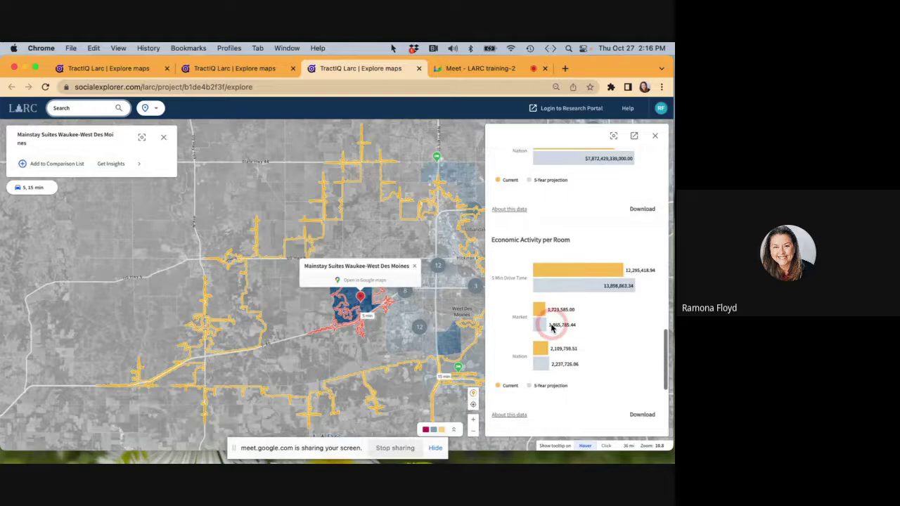
{"action": "scroll", "coordinate": [552, 329], "scroll_direction": "down", "scroll_amount": 3}
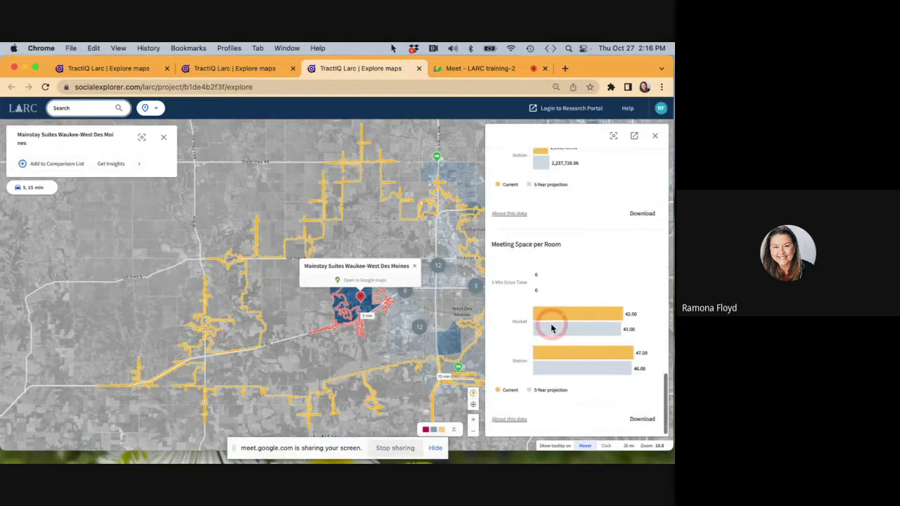
Scroll back up to Mainstay Suites' header showing its LARC Score of 47.
{"action": "scroll", "coordinate": [552, 329], "scroll_direction": "up", "scroll_amount": 6}
{"action": "scroll", "coordinate": [552, 328], "scroll_direction": "up", "scroll_amount": 7}
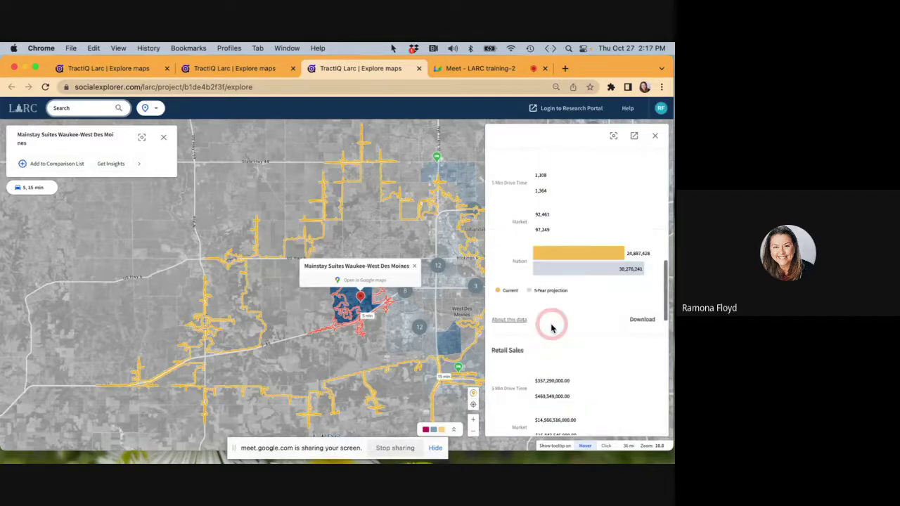
{"action": "scroll", "coordinate": [552, 328], "scroll_direction": "up", "scroll_amount": 15}
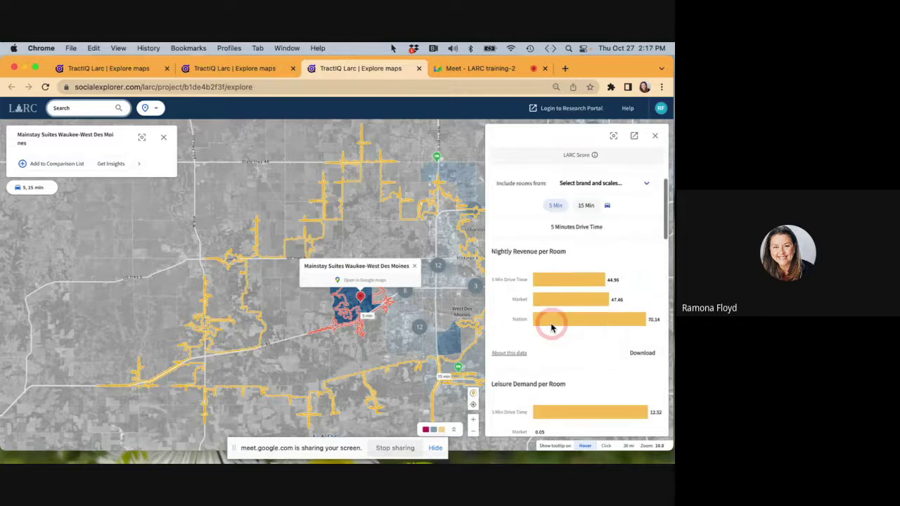
{"action": "scroll", "coordinate": [552, 328], "scroll_direction": "up", "scroll_amount": 2}
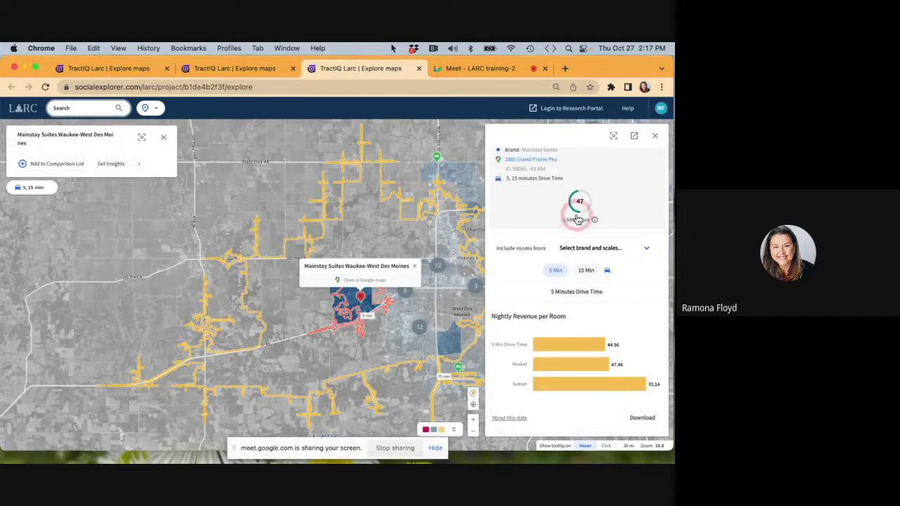
{"action": "scroll", "coordinate": [525, 190], "scroll_direction": "up", "scroll_amount": 1}
{"action": "scroll", "coordinate": [525, 190], "scroll_direction": "up", "scroll_amount": 1}
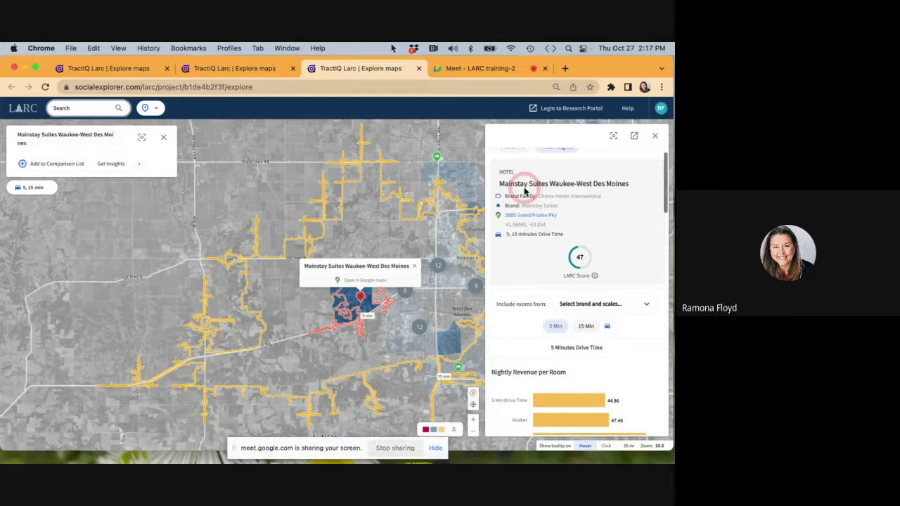
{"action": "scroll", "coordinate": [525, 190], "scroll_direction": "up", "scroll_amount": 1}
Show the 15-minute drive-time figures in Area Insights, then close the insights panel.
{"action": "left_click", "coordinate": [587, 342]}
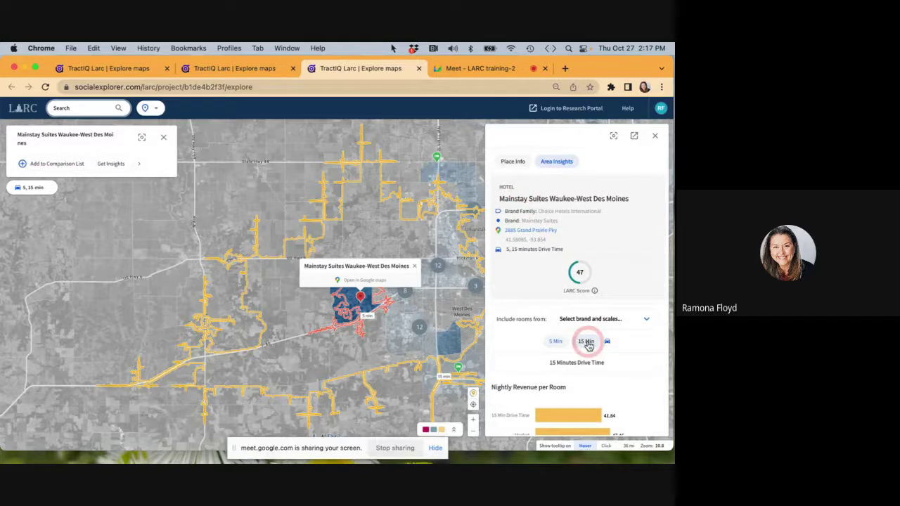
{"action": "left_click", "coordinate": [594, 340]}
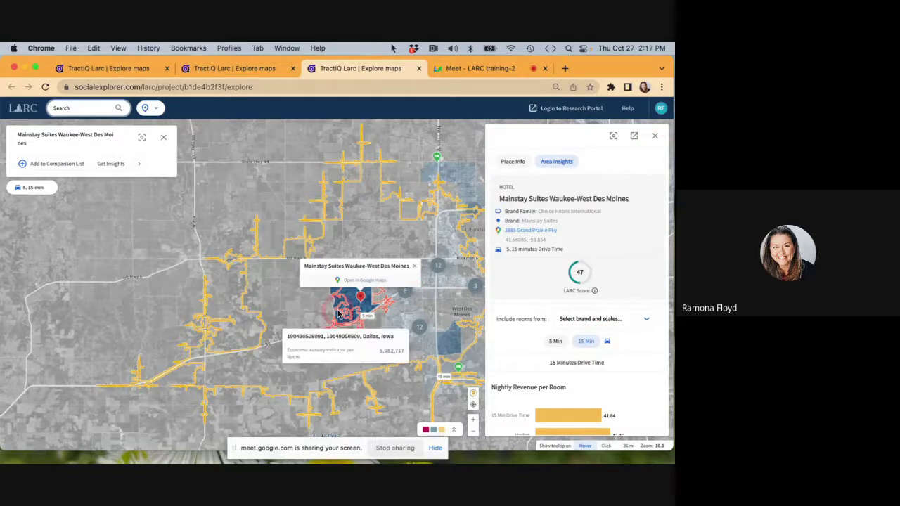
{"action": "mouse_move", "coordinate": [437, 159]}
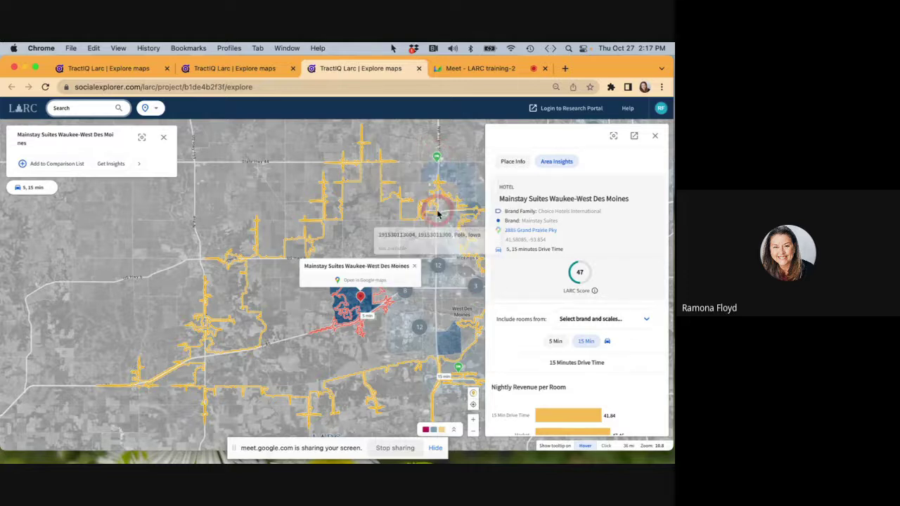
{"action": "left_click", "coordinate": [655, 136]}
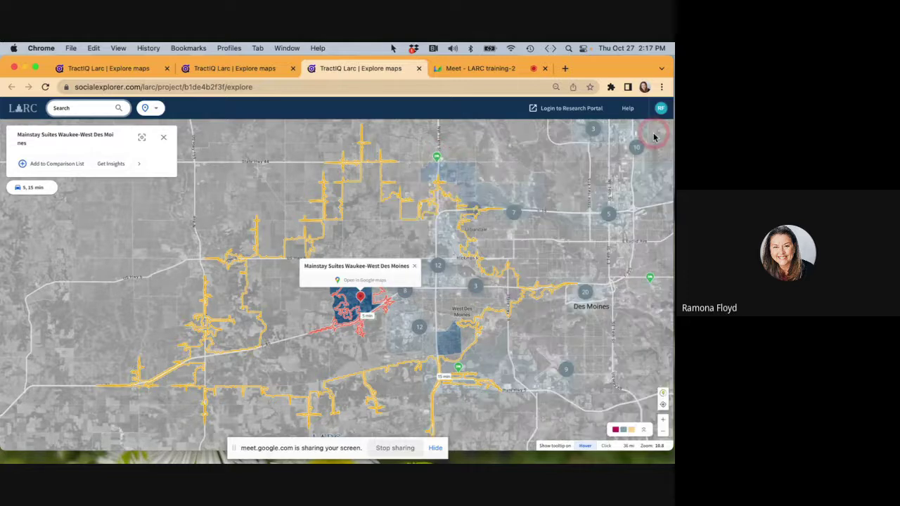
Turn on the AADT United States 2019 traffic layer from the map legend.
{"action": "left_click", "coordinate": [647, 430]}
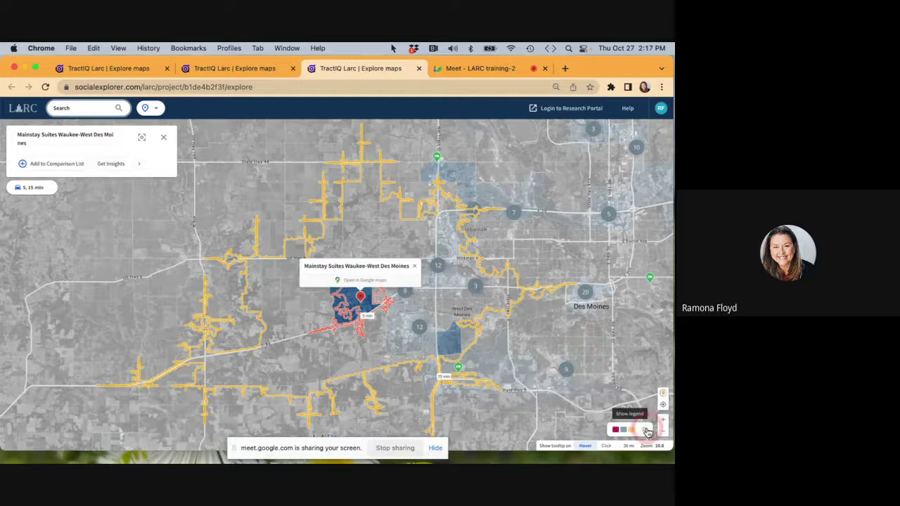
{"action": "left_click", "coordinate": [567, 361]}
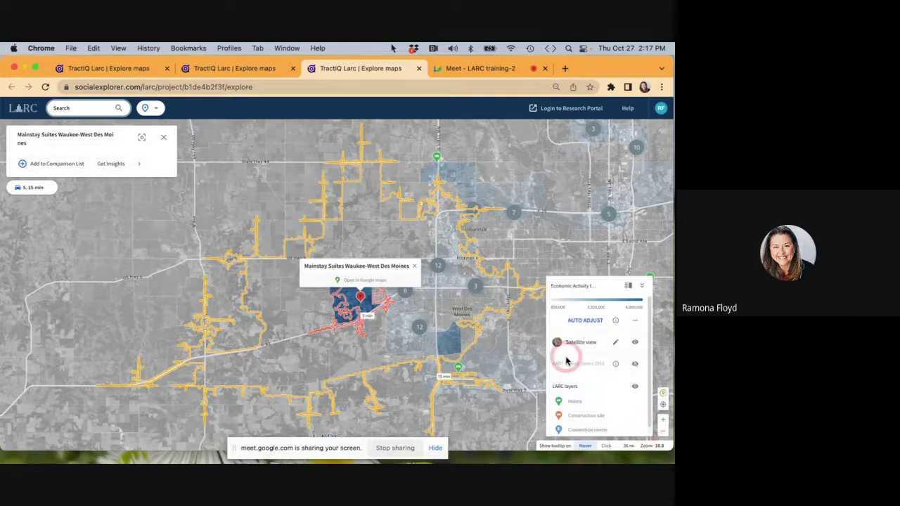
{"action": "left_click", "coordinate": [635, 365]}
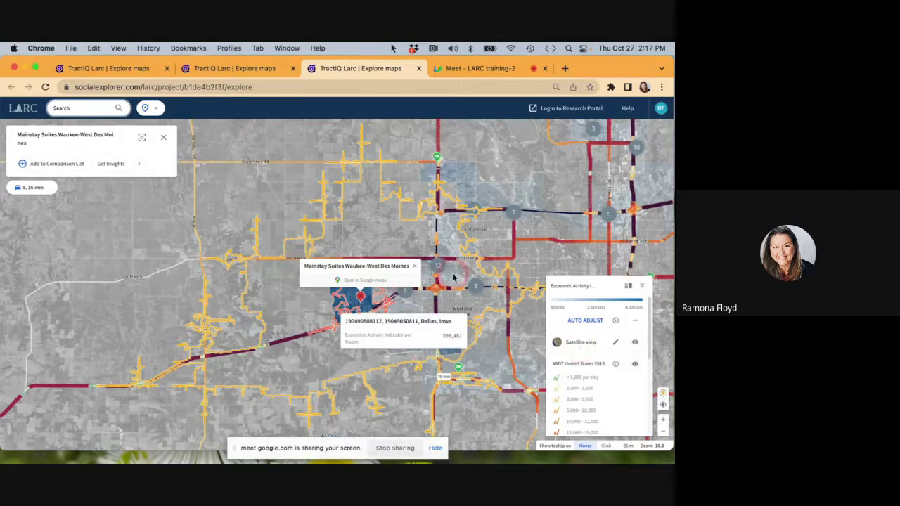
Read 2019 daily traffic counts on roads east of the site and zoom into West Des Moines.
{"action": "left_click", "coordinate": [514, 248]}
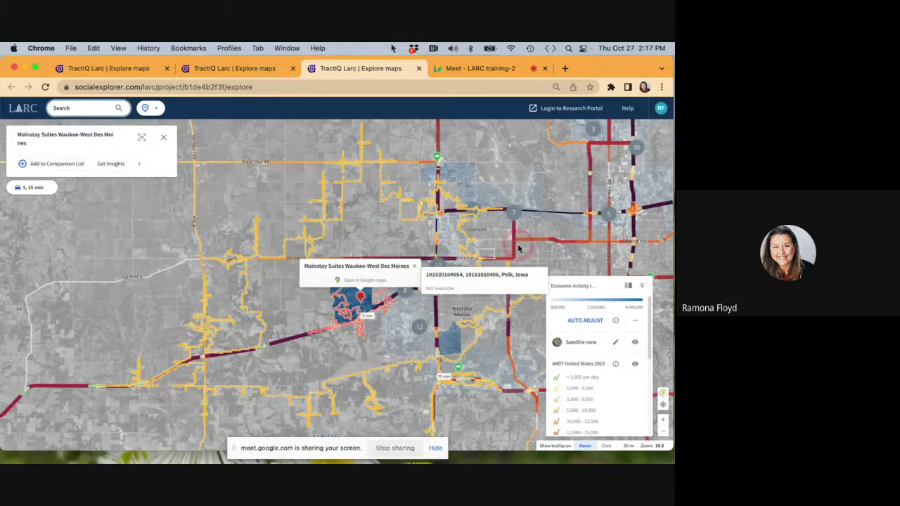
{"action": "left_click", "coordinate": [516, 254]}
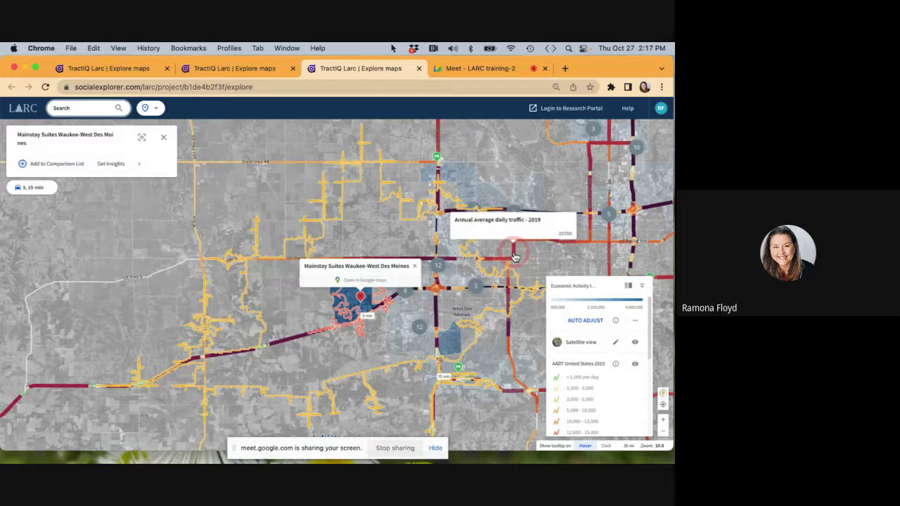
{"action": "left_click", "coordinate": [509, 292]}
{"action": "scroll", "coordinate": [509, 292], "scroll_direction": "up", "scroll_amount": 1}
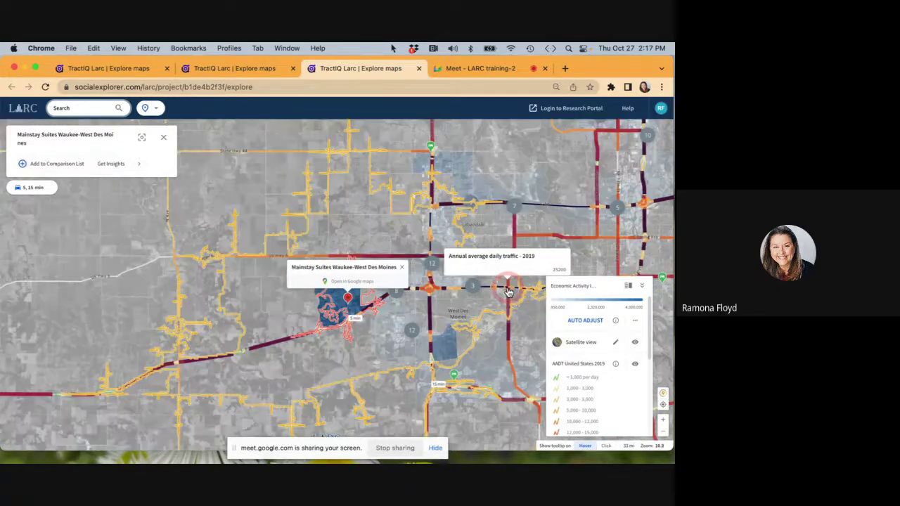
{"action": "scroll", "coordinate": [509, 292], "scroll_direction": "up", "scroll_amount": 3}
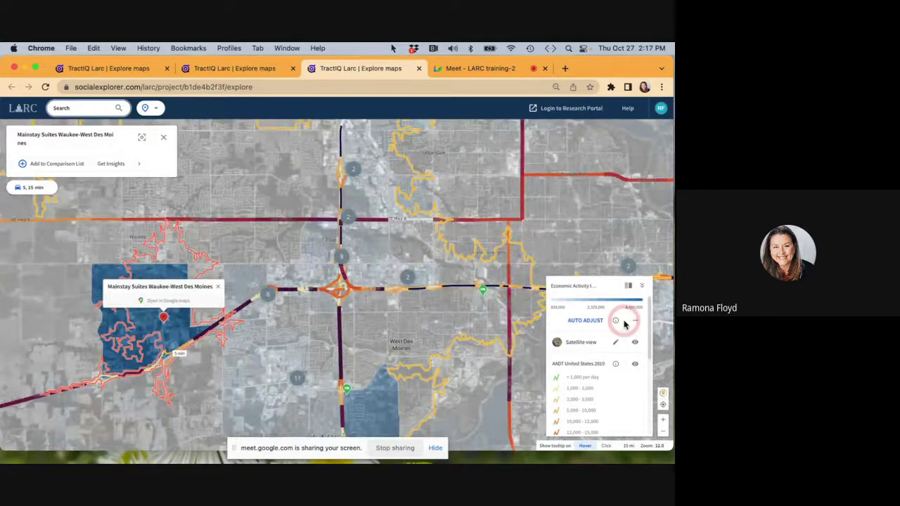
Hide the AADT 2019 traffic layer and the Satellite view basemap.
{"action": "left_click", "coordinate": [636, 365]}
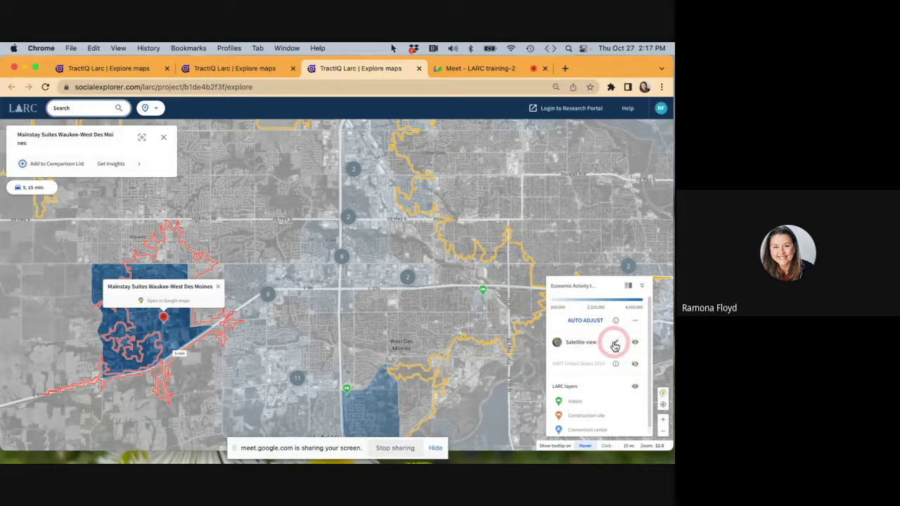
{"action": "left_click", "coordinate": [615, 344]}
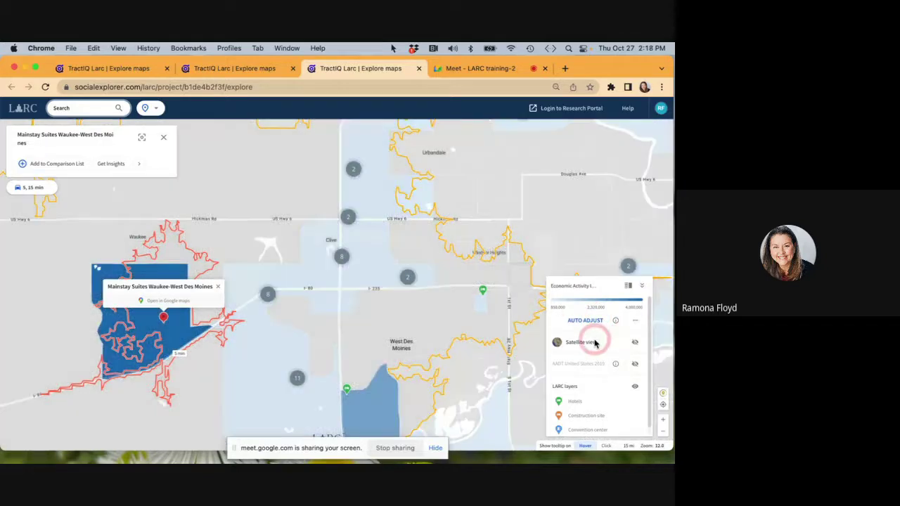
{"action": "left_click", "coordinate": [634, 365]}
{"action": "left_click", "coordinate": [635, 365]}
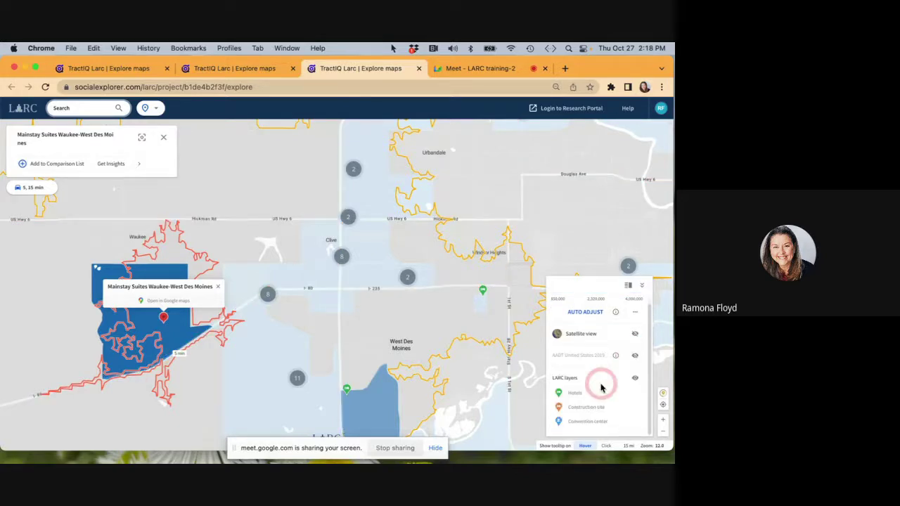
{"action": "scroll", "coordinate": [173, 336], "scroll_direction": "down", "scroll_amount": 1}
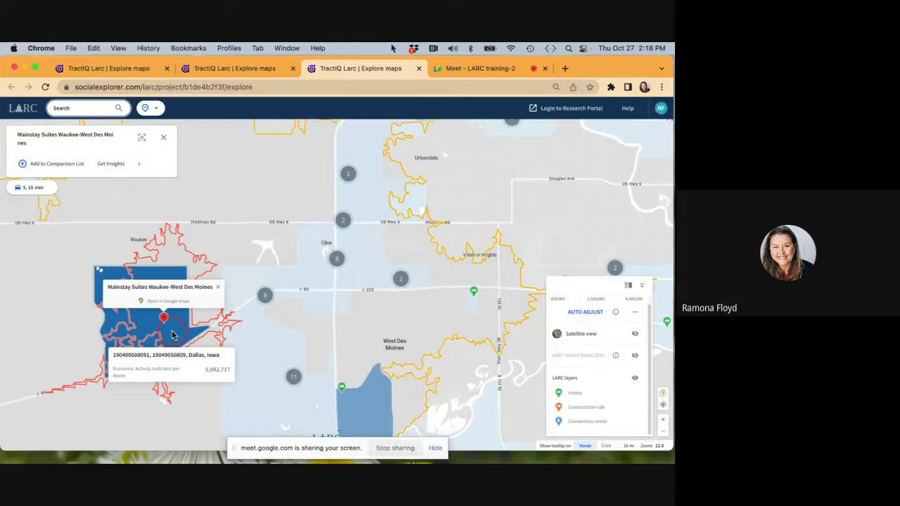
{"action": "scroll", "coordinate": [172, 336], "scroll_direction": "down", "scroll_amount": 1}
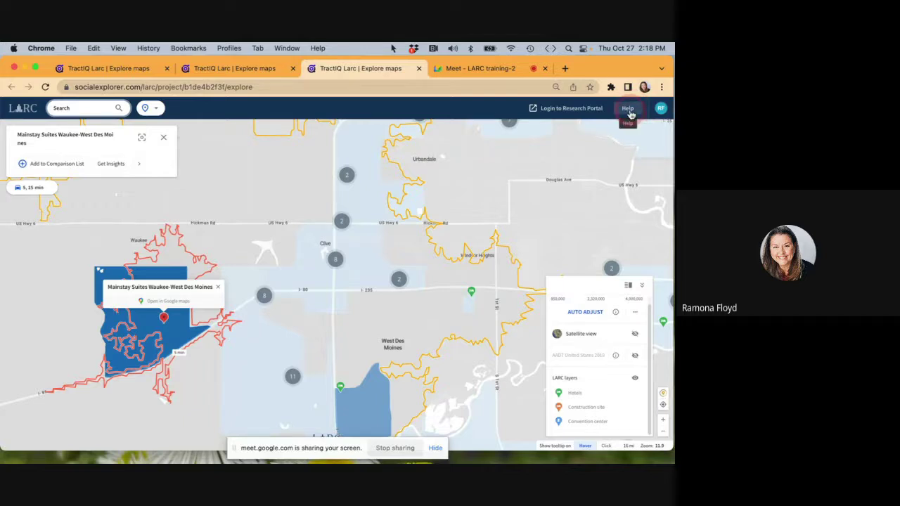
Skim the LARC help articles in a new tab, then return to the TractIQ Larc map tab.
{"action": "left_click", "coordinate": [628, 109]}
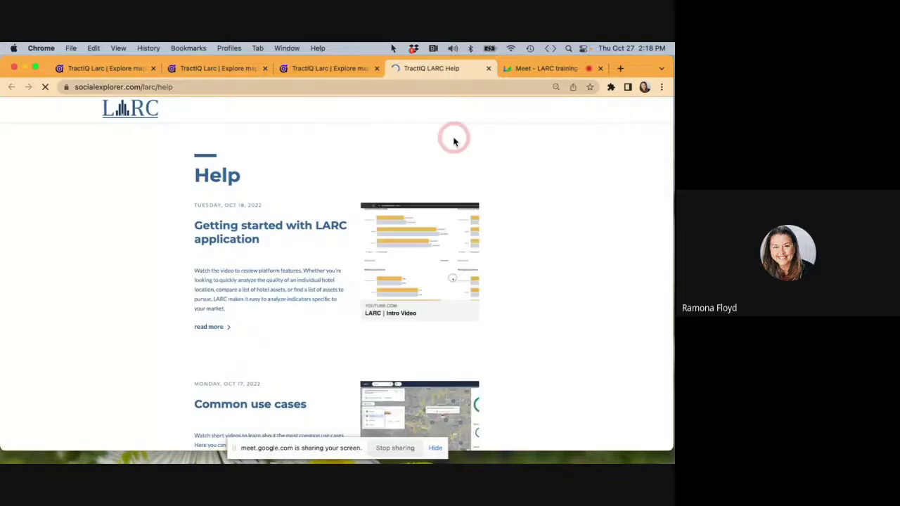
{"action": "scroll", "coordinate": [235, 322], "scroll_direction": "down", "scroll_amount": 1}
{"action": "scroll", "coordinate": [235, 322], "scroll_direction": "down", "scroll_amount": 4}
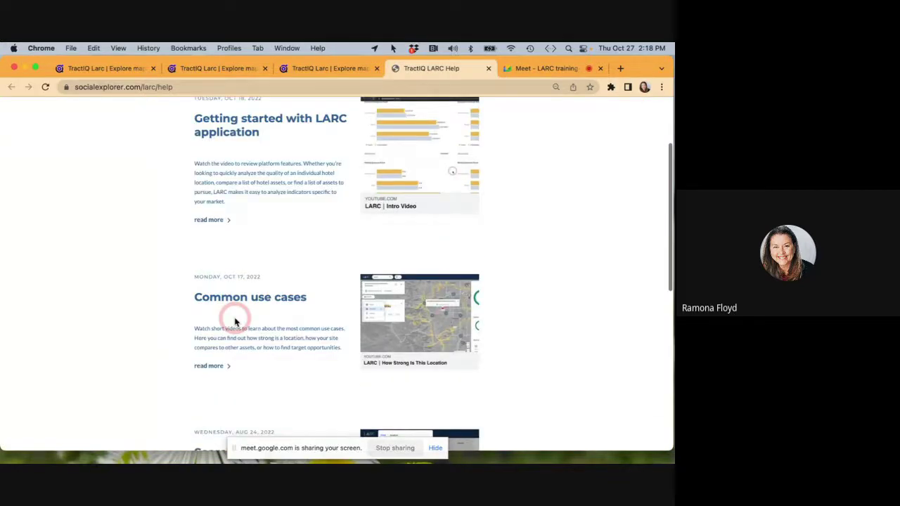
{"action": "scroll", "coordinate": [235, 322], "scroll_direction": "down", "scroll_amount": 2}
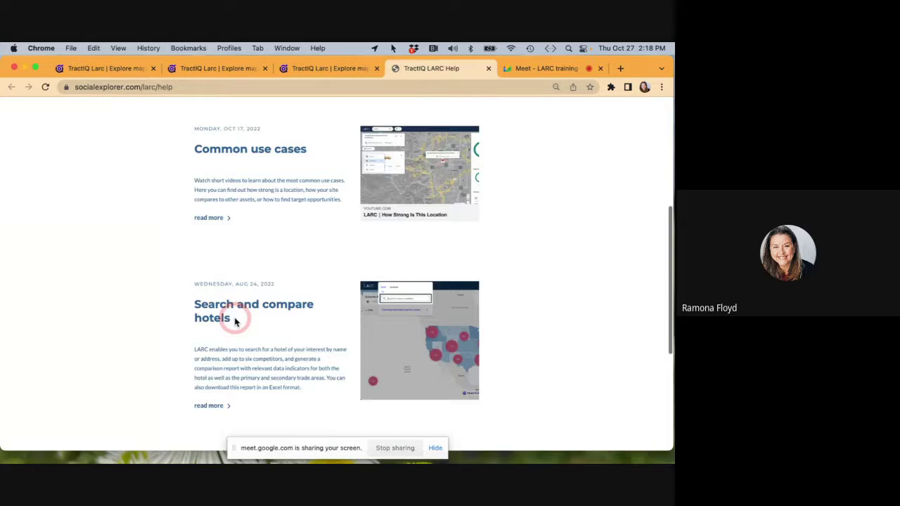
{"action": "scroll", "coordinate": [235, 322], "scroll_direction": "down", "scroll_amount": 5}
{"action": "scroll", "coordinate": [235, 322], "scroll_direction": "down", "scroll_amount": 1}
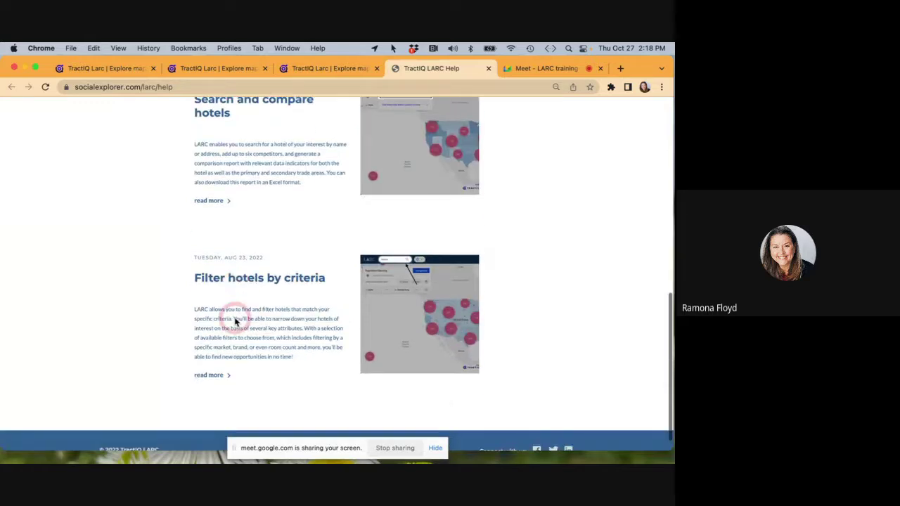
{"action": "scroll", "coordinate": [245, 296], "scroll_direction": "up", "scroll_amount": 10}
{"action": "left_click", "coordinate": [324, 78]}
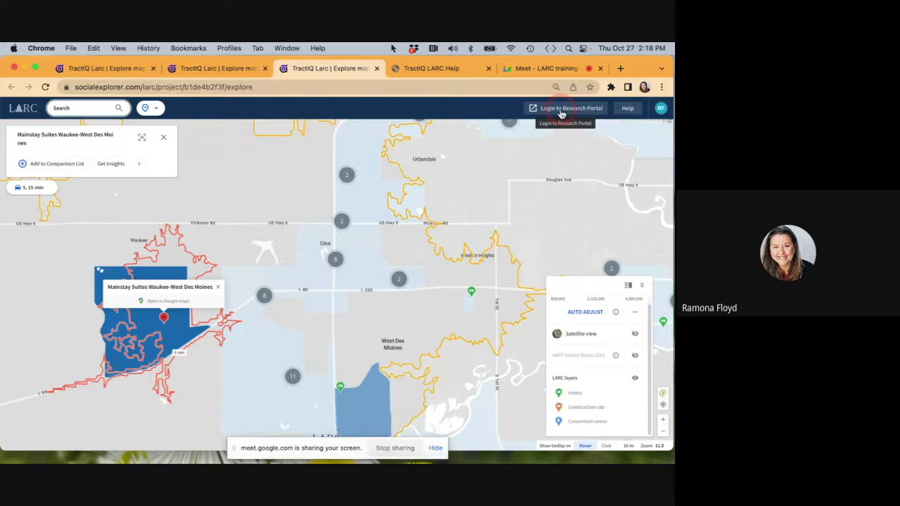
Open a new tab with the nationwide Economic Activity Indicator per Room map by state.
{"action": "left_click", "coordinate": [24, 107]}
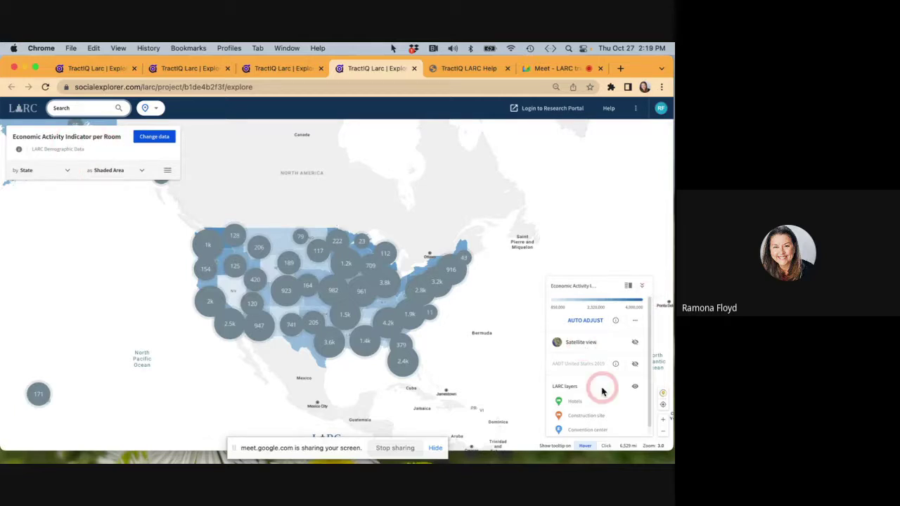
{"action": "scroll", "coordinate": [601, 389], "scroll_direction": "down", "scroll_amount": 1}
{"action": "scroll", "coordinate": [602, 380], "scroll_direction": "up", "scroll_amount": 1}
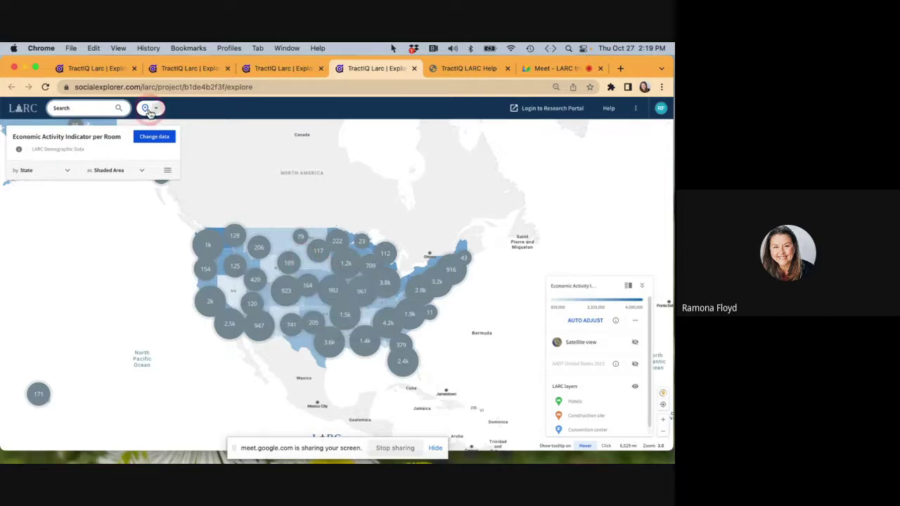
Search the Hotel field for '1315 Colorado Mill' and select SpringHill Suites by Marriott Denver West/Golden.
{"action": "left_click", "coordinate": [88, 110]}
{"action": "left_click", "coordinate": [72, 141]}
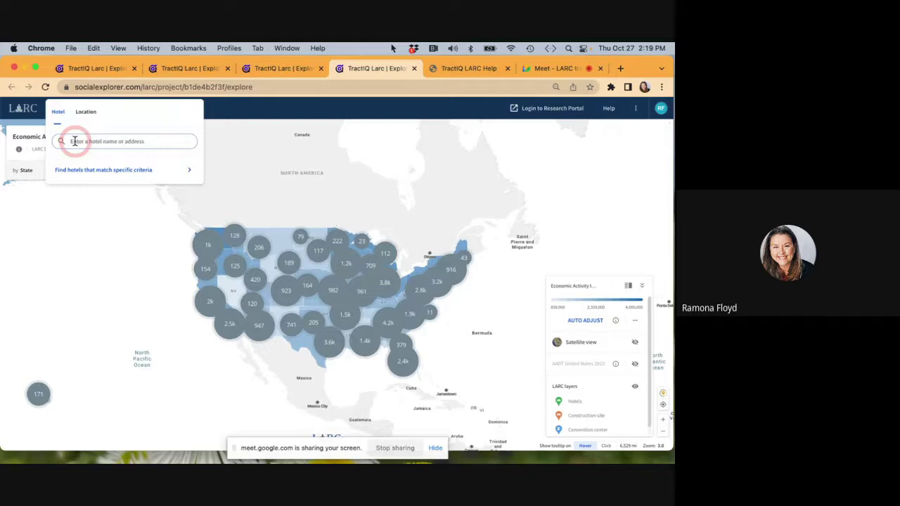
{"action": "type", "text": "1315 Color"}
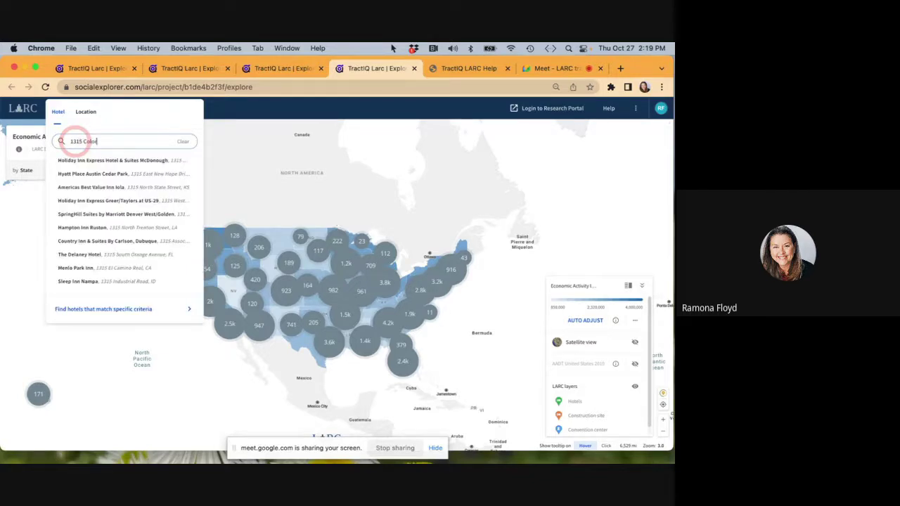
{"action": "type", "text": "ado Mil"}
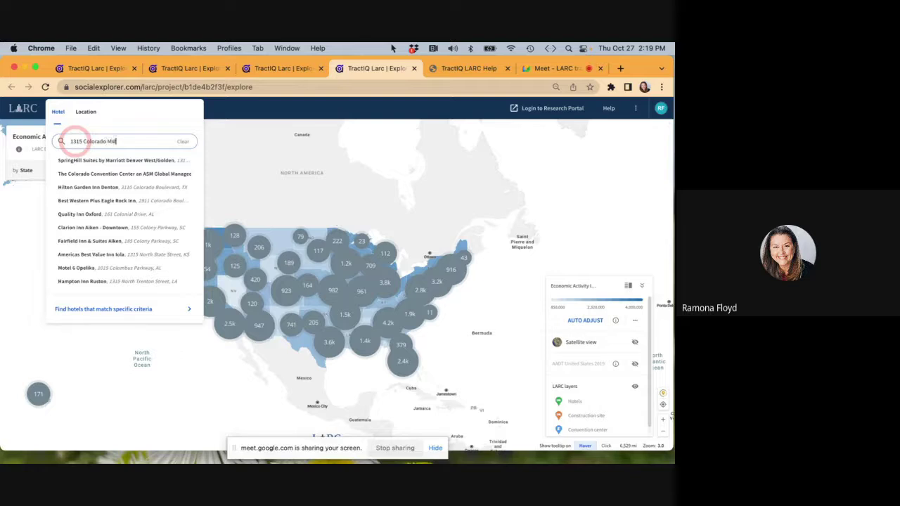
{"action": "type", "text": "l"}
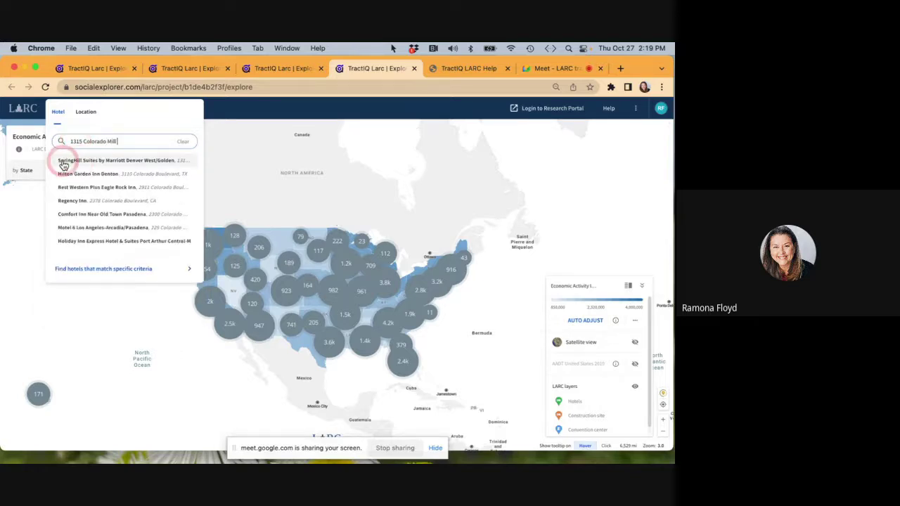
{"action": "left_click", "coordinate": [112, 161]}
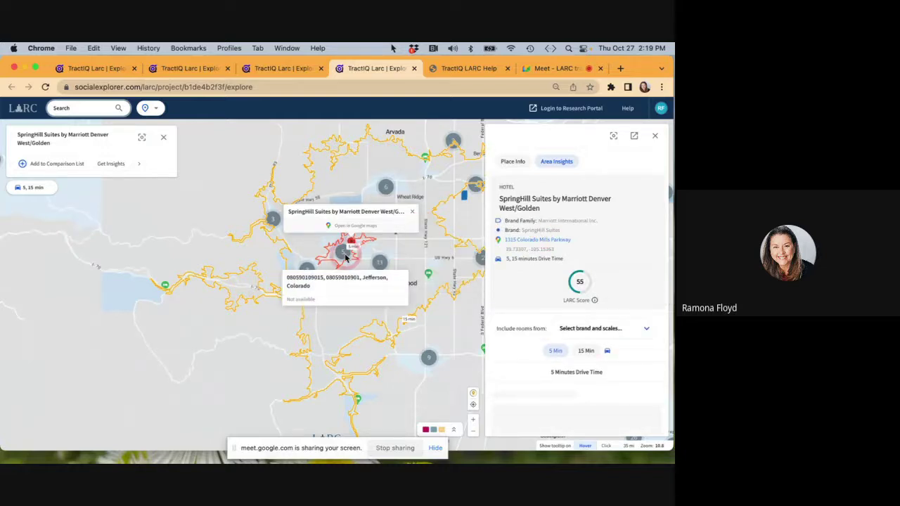
{"action": "scroll", "coordinate": [345, 258], "scroll_direction": "up", "scroll_amount": 2}
{"action": "scroll", "coordinate": [345, 258], "scroll_direction": "up", "scroll_amount": 2}
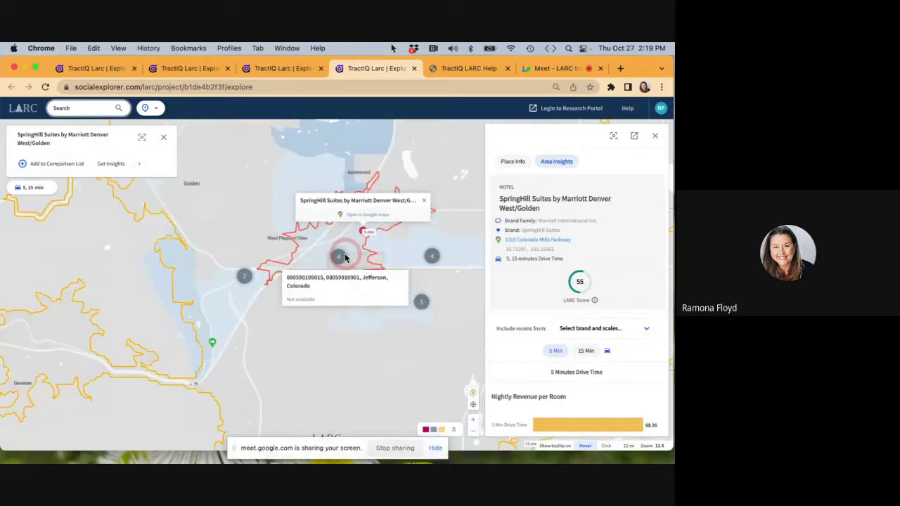
{"action": "scroll", "coordinate": [345, 258], "scroll_direction": "down", "scroll_amount": 1}
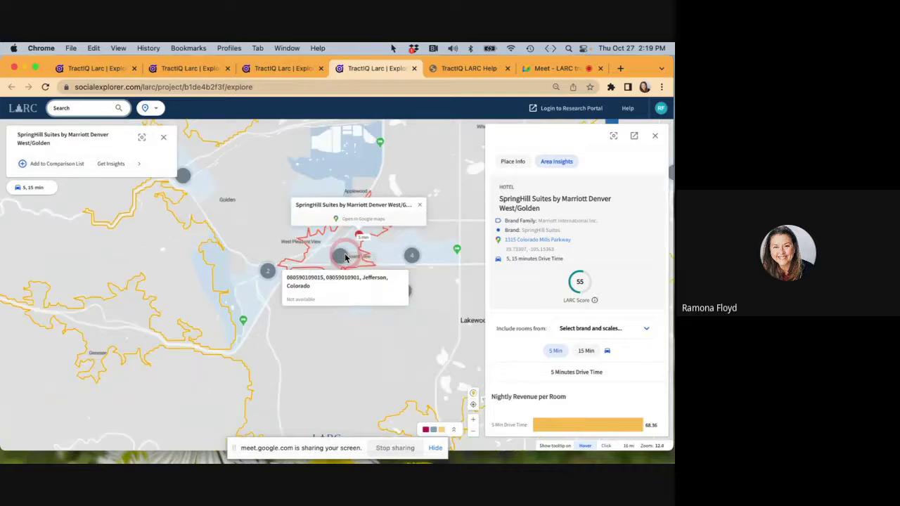
{"action": "scroll", "coordinate": [345, 258], "scroll_direction": "down", "scroll_amount": 1}
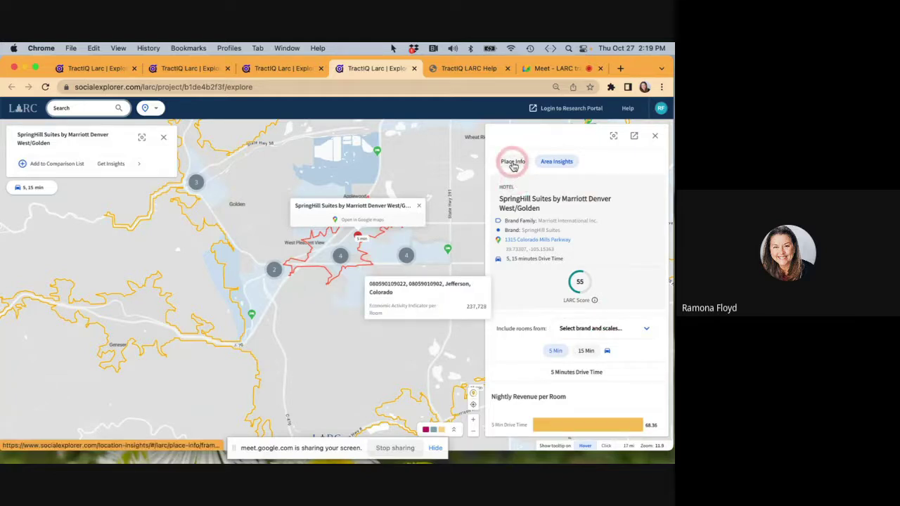
{"action": "left_click", "coordinate": [562, 308]}
{"action": "scroll", "coordinate": [563, 310], "scroll_direction": "down", "scroll_amount": 2}
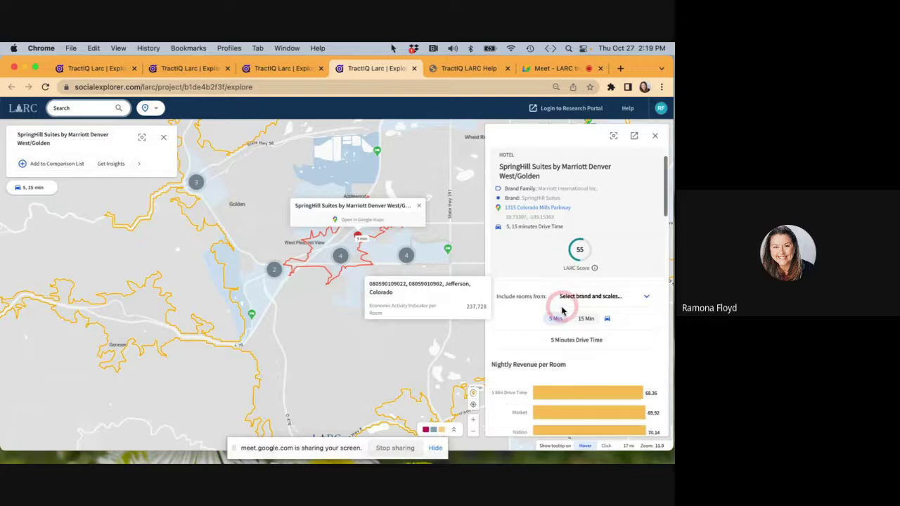
{"action": "scroll", "coordinate": [562, 311], "scroll_direction": "down", "scroll_amount": 3}
{"action": "scroll", "coordinate": [563, 311], "scroll_direction": "down", "scroll_amount": 4}
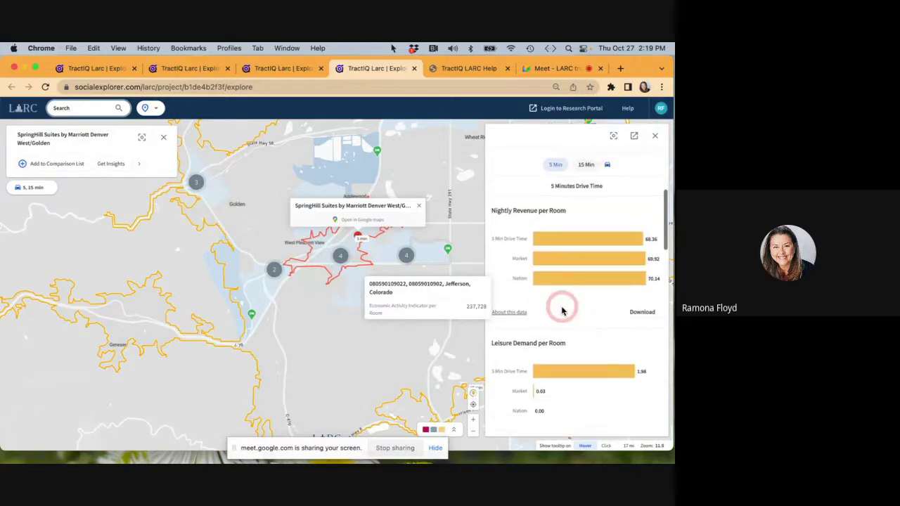
{"action": "scroll", "coordinate": [562, 311], "scroll_direction": "down", "scroll_amount": 2}
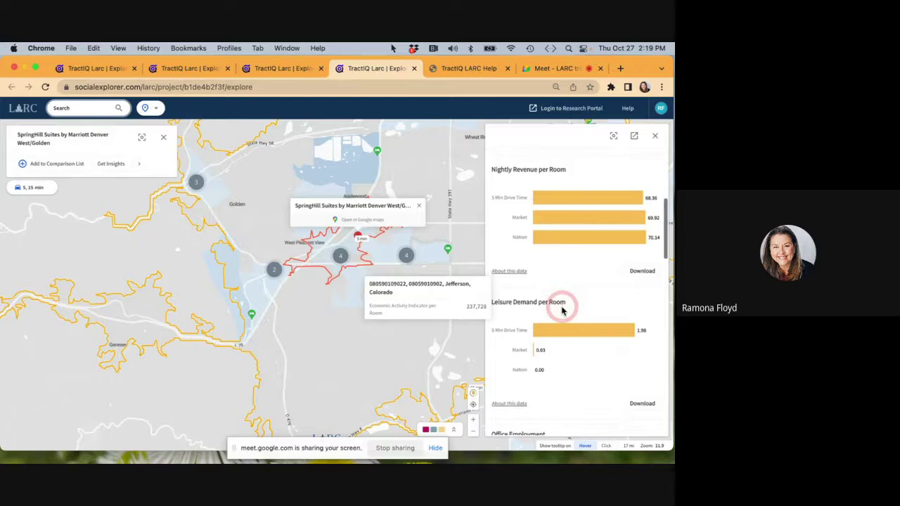
{"action": "scroll", "coordinate": [562, 311], "scroll_direction": "up", "scroll_amount": 2}
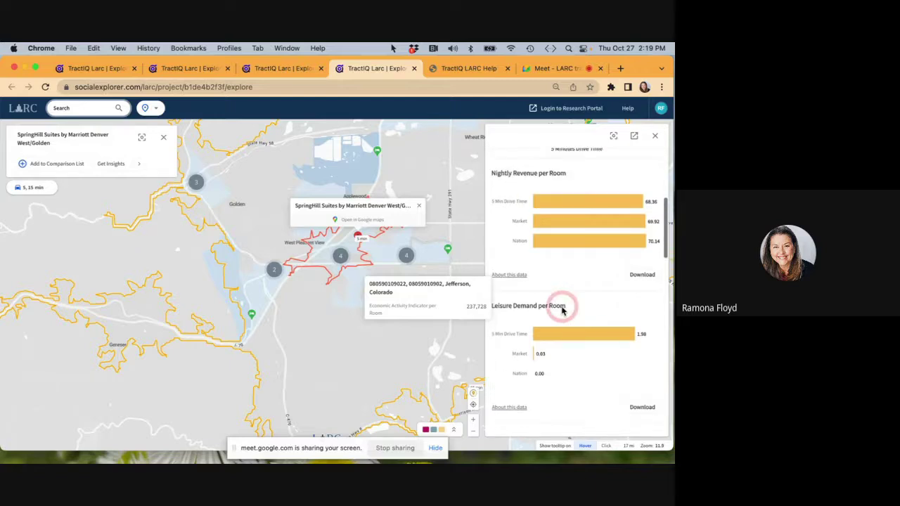
{"action": "scroll", "coordinate": [563, 311], "scroll_direction": "down", "scroll_amount": 5}
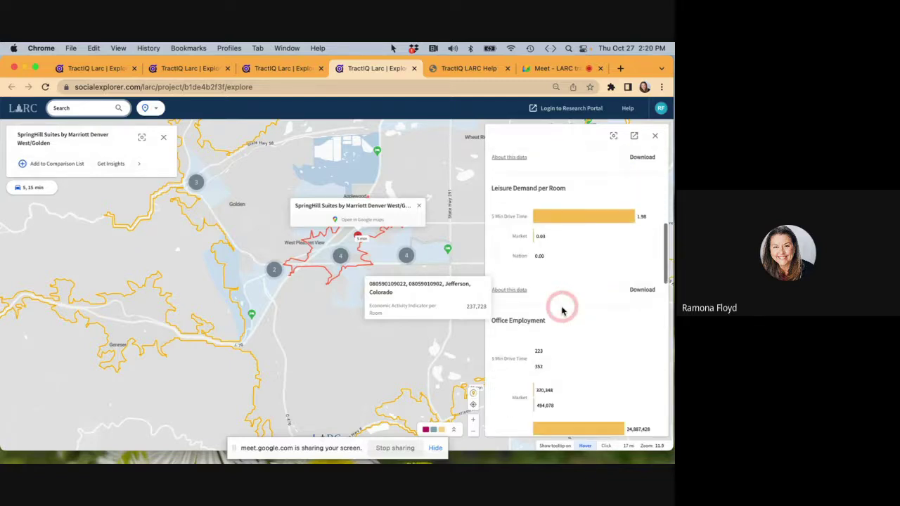
{"action": "scroll", "coordinate": [563, 311], "scroll_direction": "down", "scroll_amount": 2}
{"action": "scroll", "coordinate": [563, 311], "scroll_direction": "down", "scroll_amount": 10}
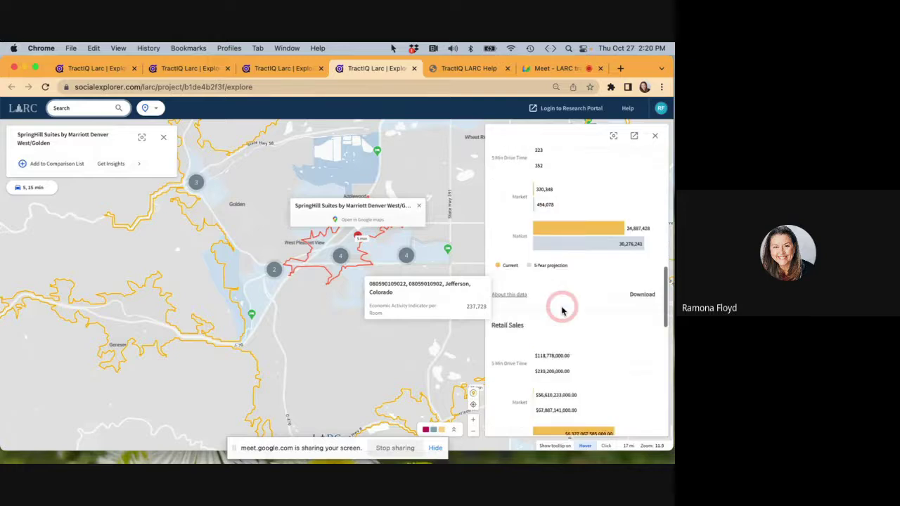
{"action": "scroll", "coordinate": [562, 311], "scroll_direction": "down", "scroll_amount": 5}
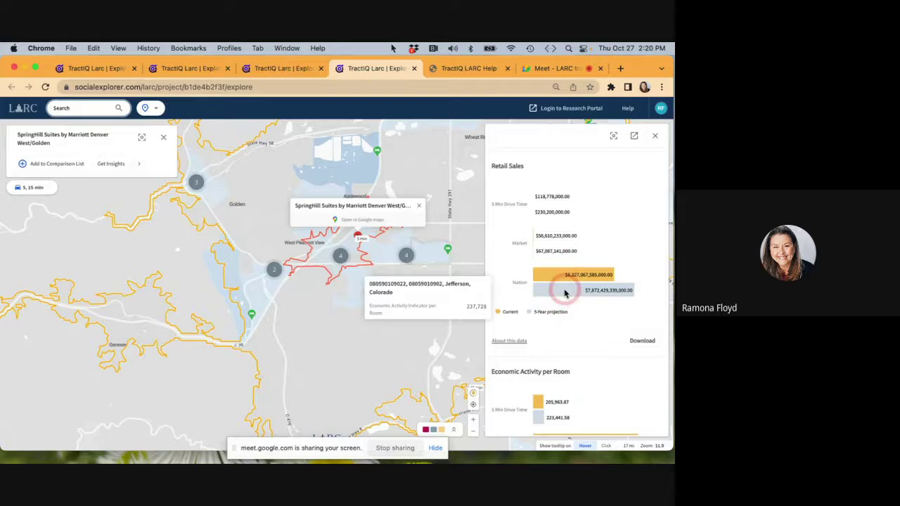
{"action": "scroll", "coordinate": [565, 294], "scroll_direction": "down", "scroll_amount": 4}
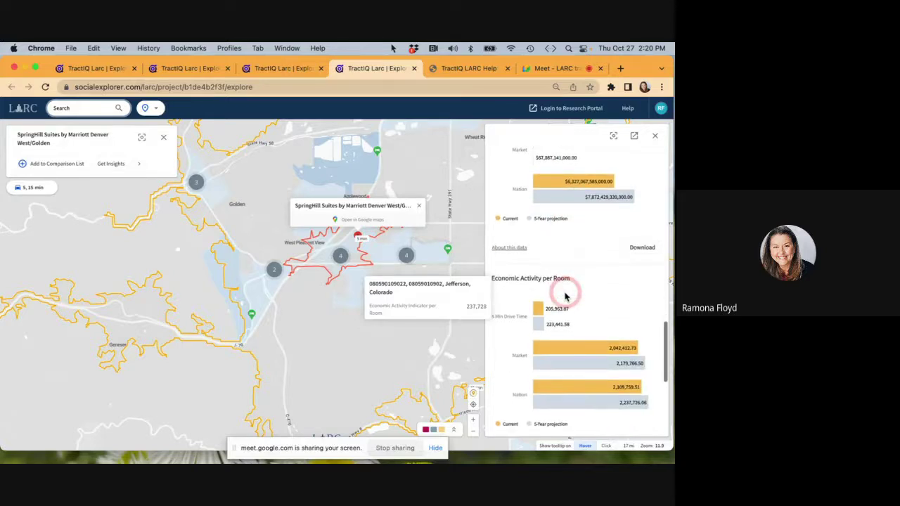
{"action": "scroll", "coordinate": [565, 296], "scroll_direction": "down", "scroll_amount": 3}
{"action": "scroll", "coordinate": [564, 296], "scroll_direction": "down", "scroll_amount": 1}
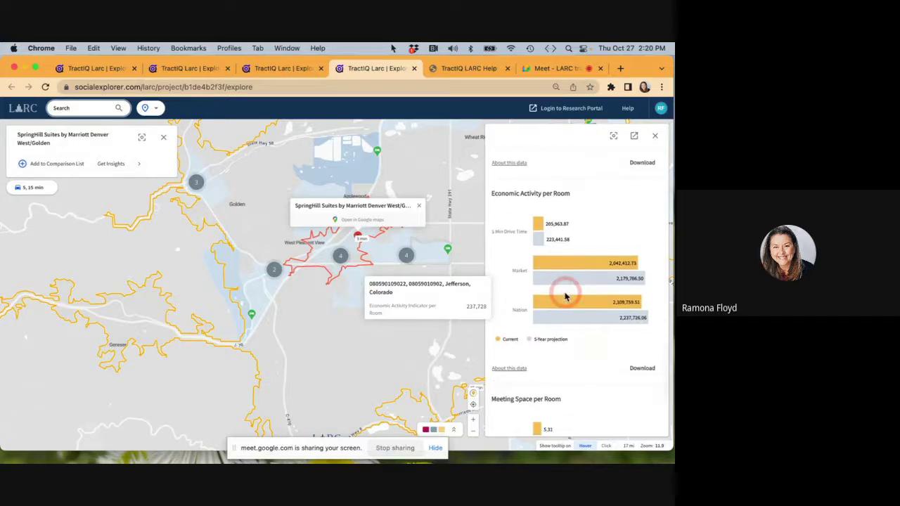
{"action": "scroll", "coordinate": [564, 296], "scroll_direction": "down", "scroll_amount": 4}
{"action": "scroll", "coordinate": [565, 296], "scroll_direction": "down", "scroll_amount": 3}
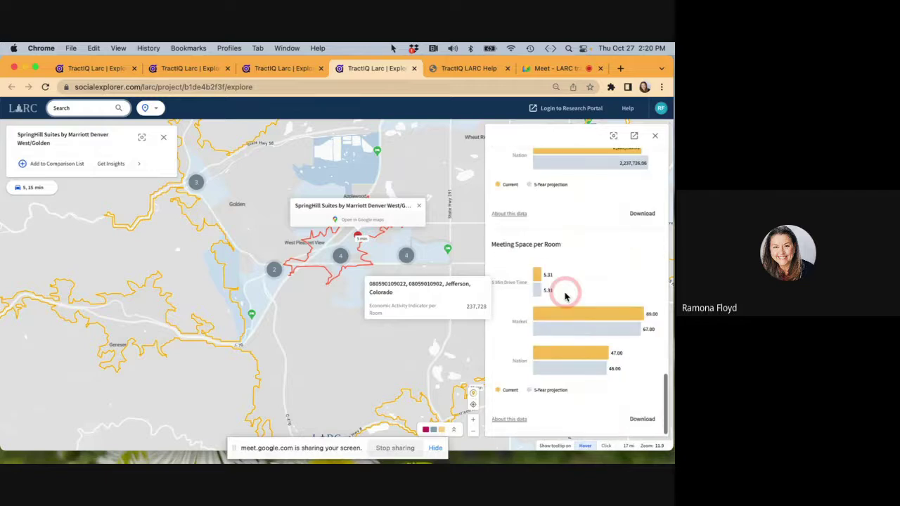
{"action": "scroll", "coordinate": [565, 296], "scroll_direction": "up", "scroll_amount": 10}
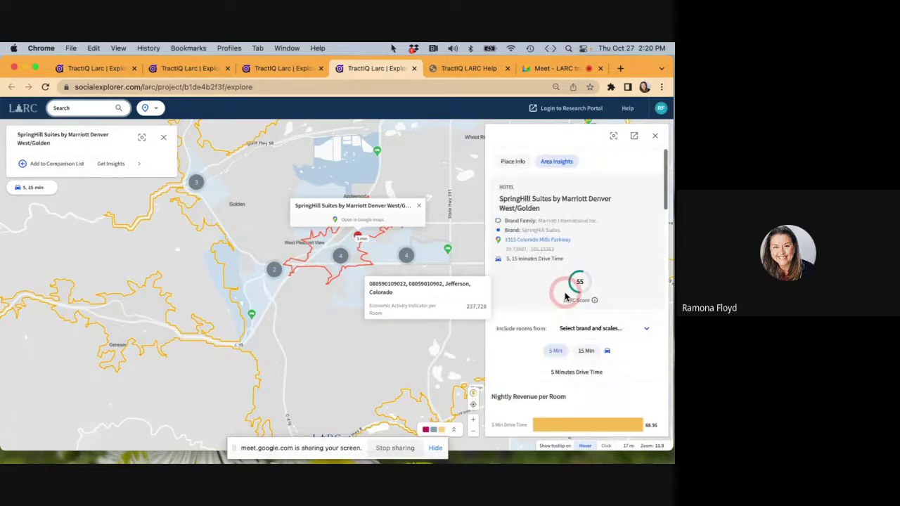
Review the hotel's Place Info: LARC score 55, subscores 65/54/36 and 127 rooms.
{"action": "left_click", "coordinate": [516, 163]}
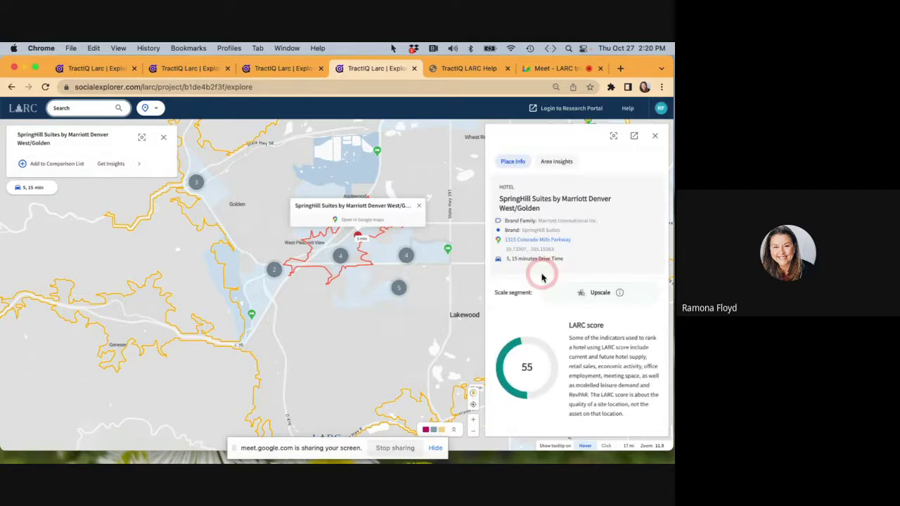
{"action": "scroll", "coordinate": [598, 185], "scroll_direction": "down", "scroll_amount": 1}
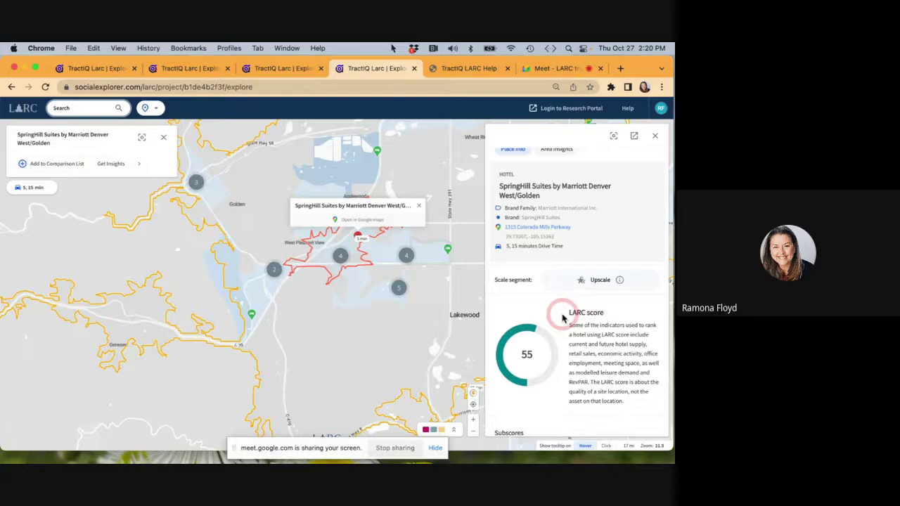
{"action": "scroll", "coordinate": [563, 320], "scroll_direction": "down", "scroll_amount": 3}
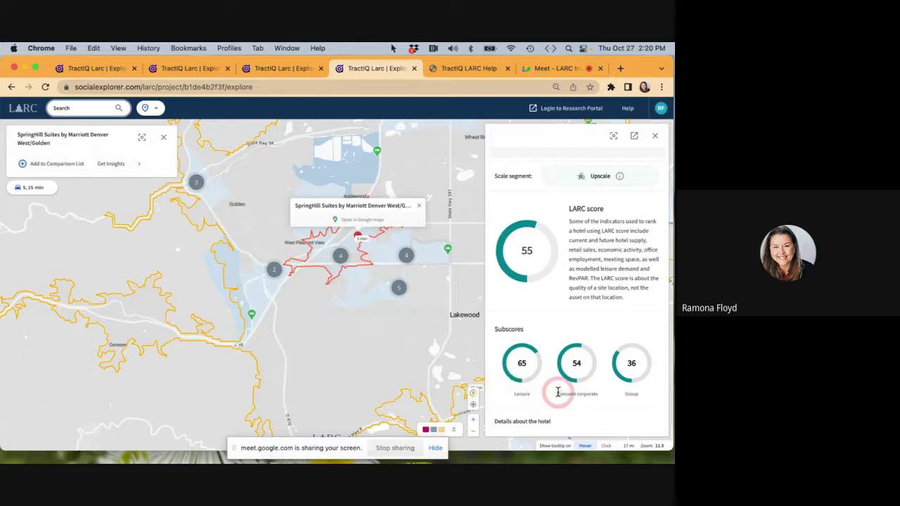
{"action": "scroll", "coordinate": [636, 395], "scroll_direction": "down", "scroll_amount": 2}
{"action": "scroll", "coordinate": [637, 395], "scroll_direction": "down", "scroll_amount": 1}
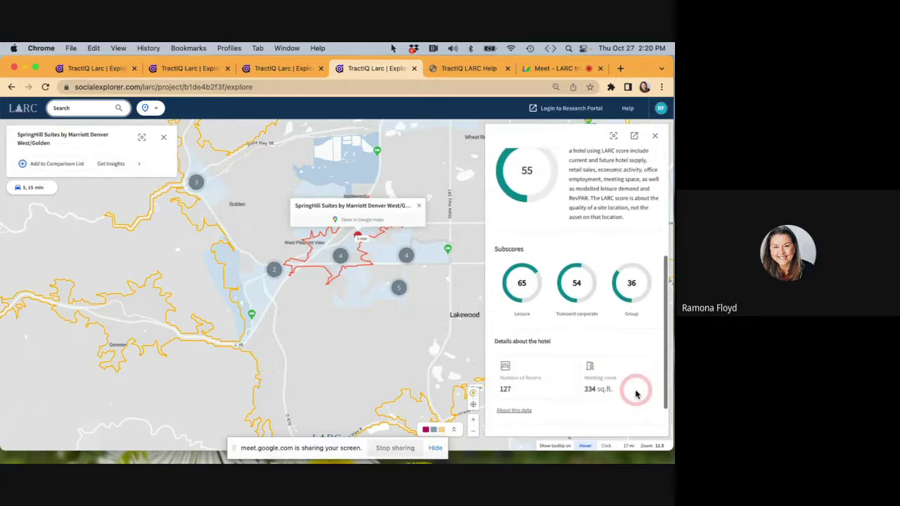
{"action": "scroll", "coordinate": [528, 391], "scroll_direction": "down", "scroll_amount": 2}
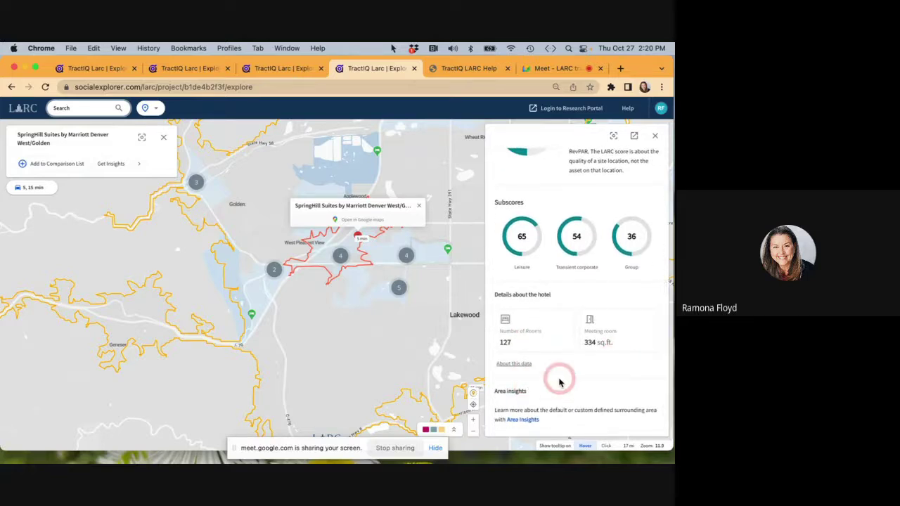
{"action": "scroll", "coordinate": [551, 380], "scroll_direction": "up", "scroll_amount": 10}
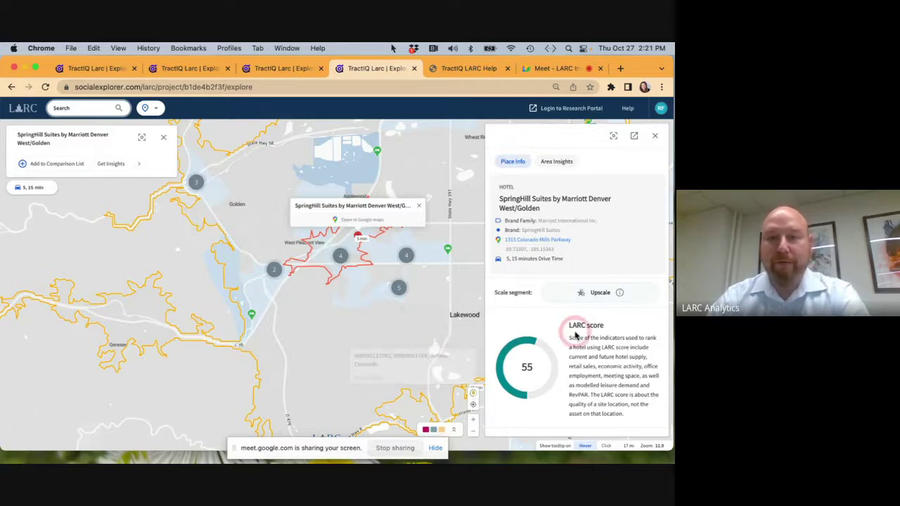
{"action": "scroll", "coordinate": [575, 336], "scroll_direction": "down", "scroll_amount": 2}
{"action": "scroll", "coordinate": [575, 336], "scroll_direction": "down", "scroll_amount": 5}
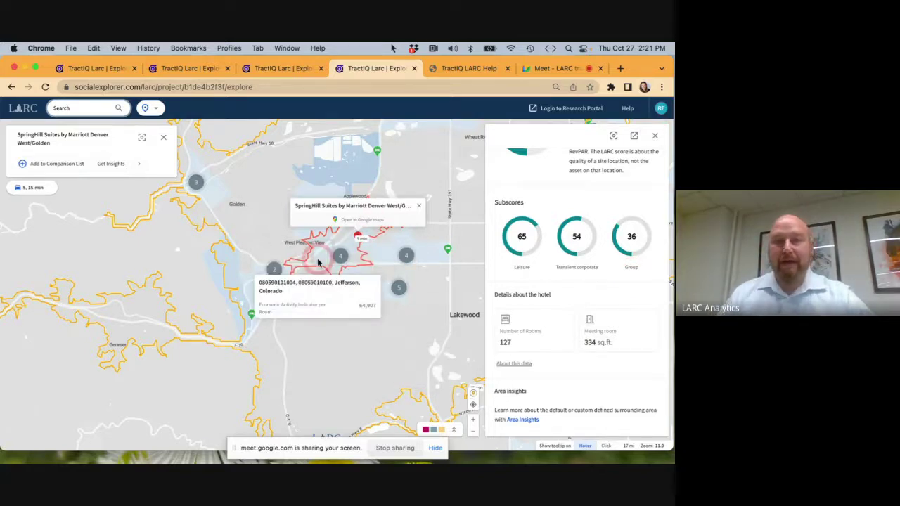
{"action": "scroll", "coordinate": [545, 228], "scroll_direction": "up", "scroll_amount": 3}
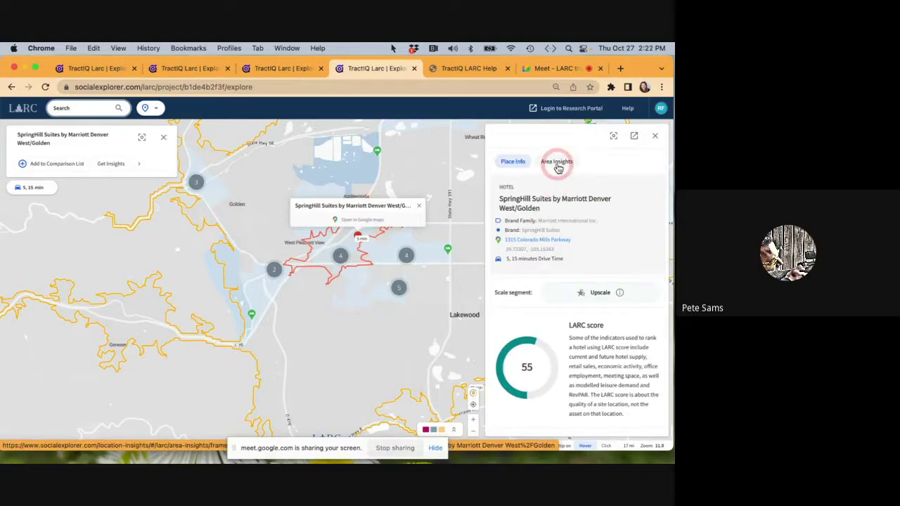
Reopen Area Insights and add a 10-minute drive time to the 5- and 15-minute areas.
{"action": "left_click", "coordinate": [558, 163]}
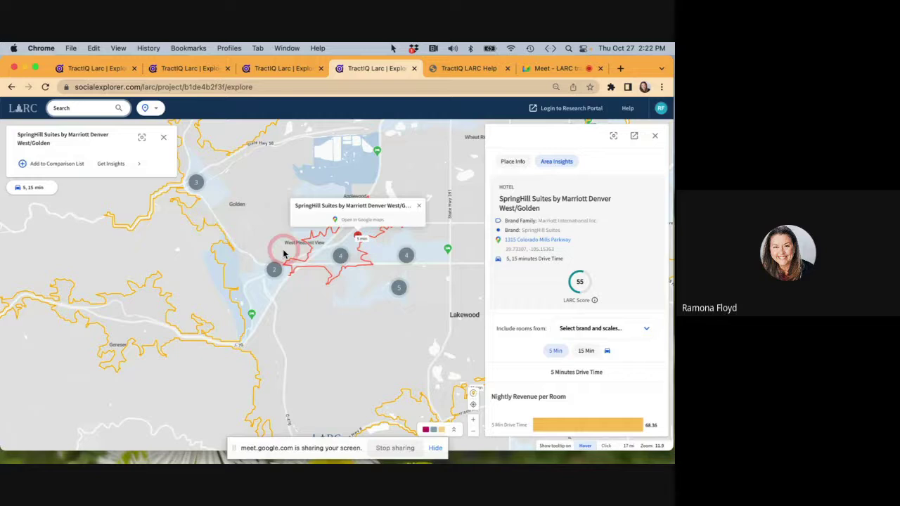
{"action": "mouse_move", "coordinate": [284, 254]}
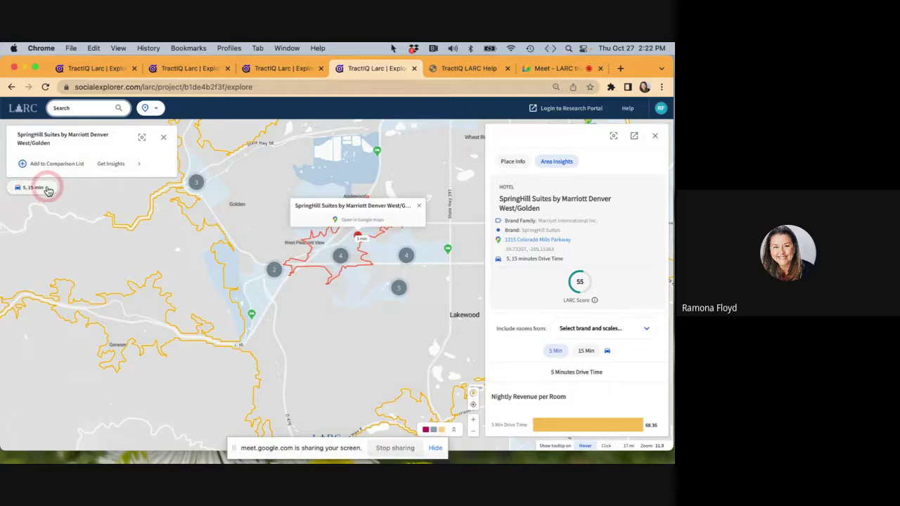
{"action": "left_click", "coordinate": [48, 190]}
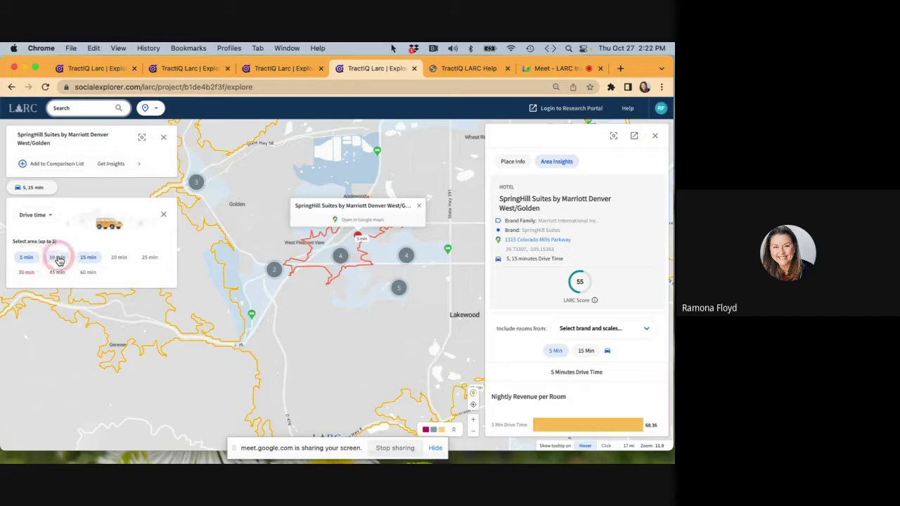
{"action": "left_click", "coordinate": [59, 259]}
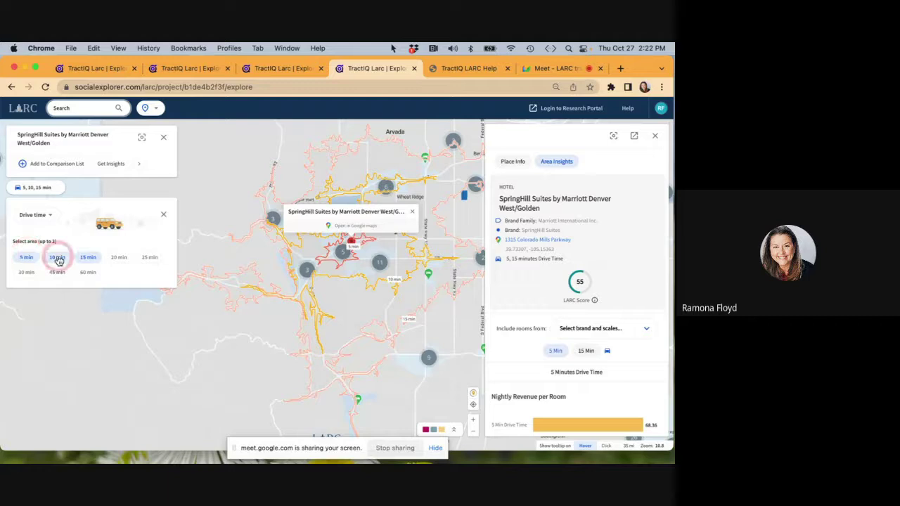
Switch the trade area to mile radius with 3- and 5-mile rings.
{"action": "left_click", "coordinate": [51, 215]}
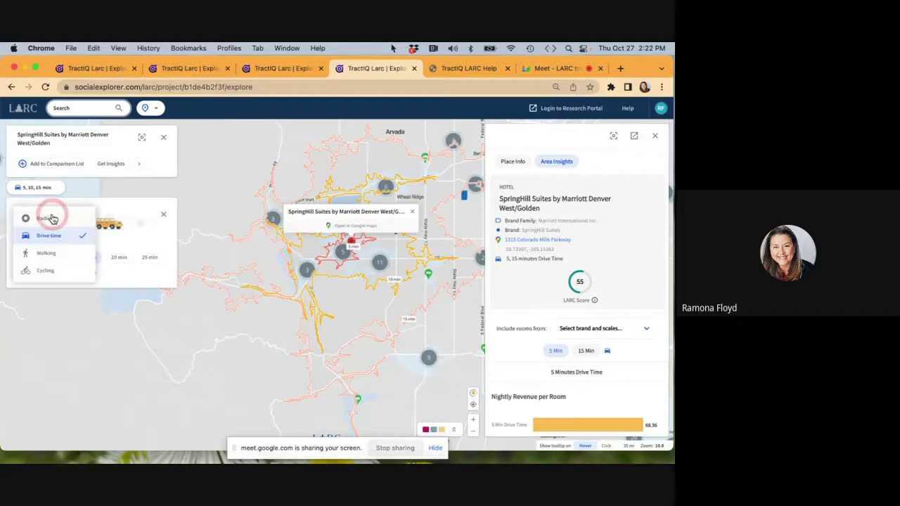
{"action": "left_click", "coordinate": [49, 218]}
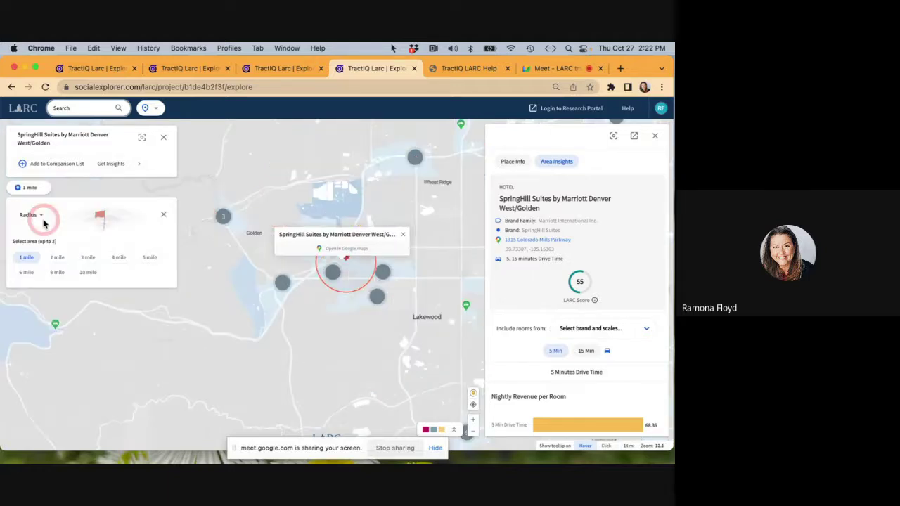
{"action": "left_click", "coordinate": [87, 257]}
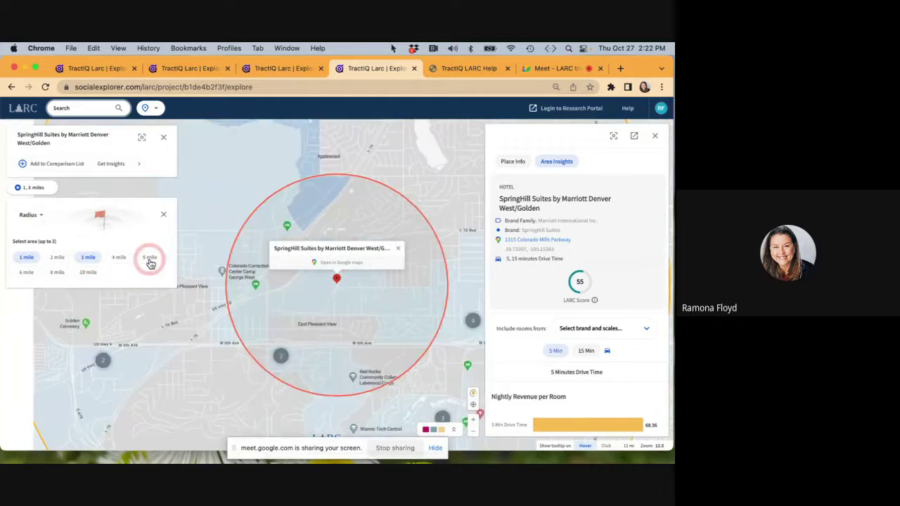
{"action": "left_click", "coordinate": [150, 260]}
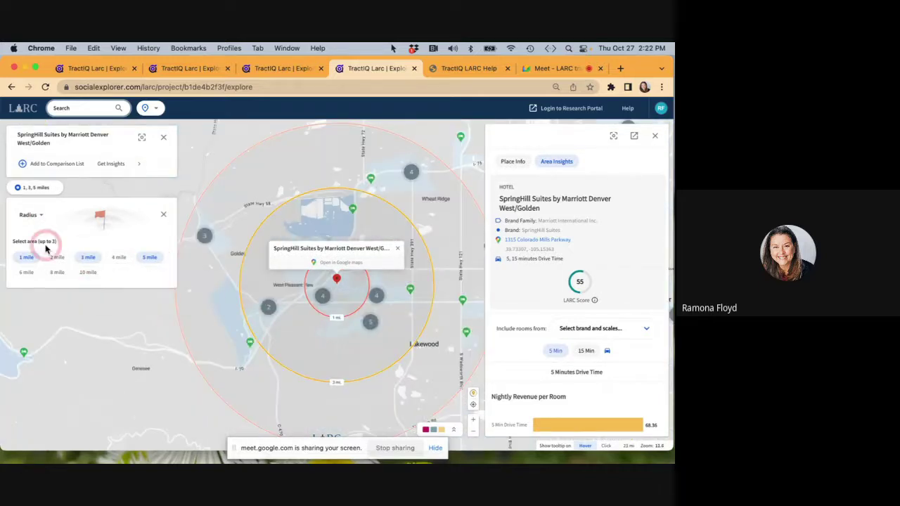
Switch the trade area to walking time and add a 10-minute walking area.
{"action": "left_click", "coordinate": [41, 216]}
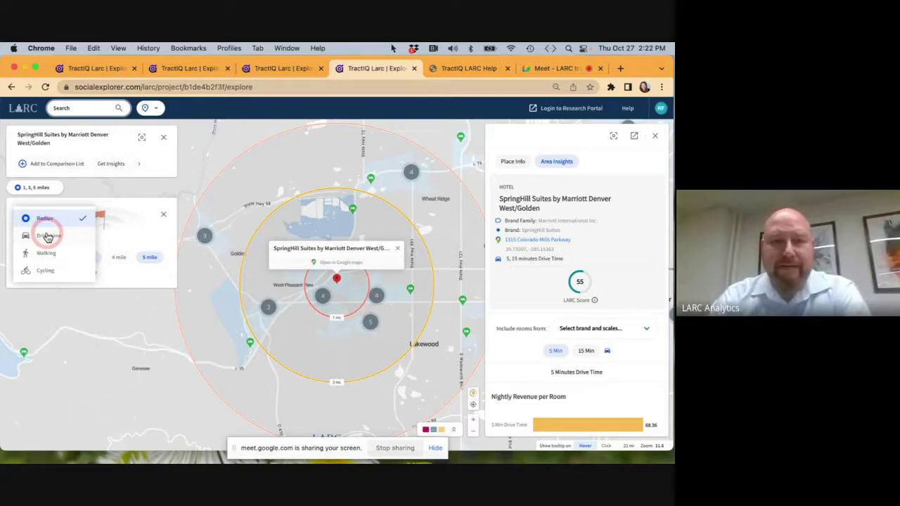
{"action": "left_click", "coordinate": [59, 220]}
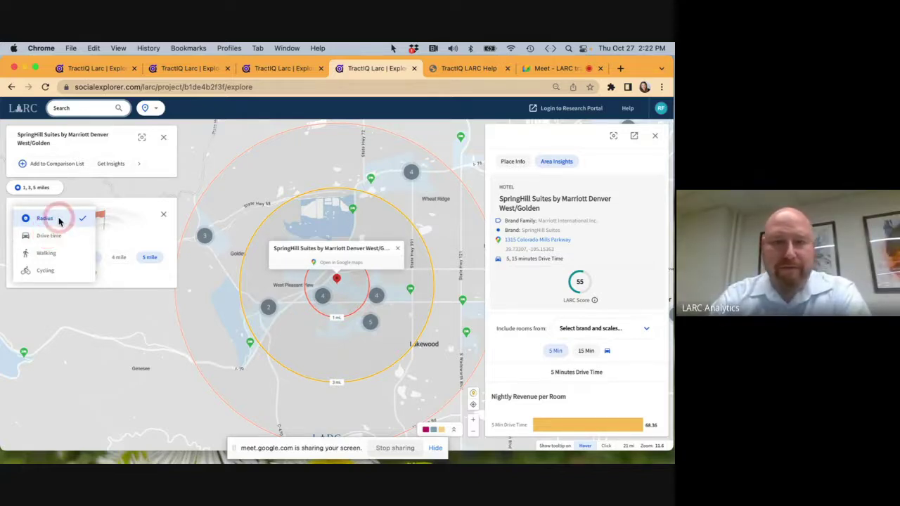
{"action": "left_click", "coordinate": [49, 238]}
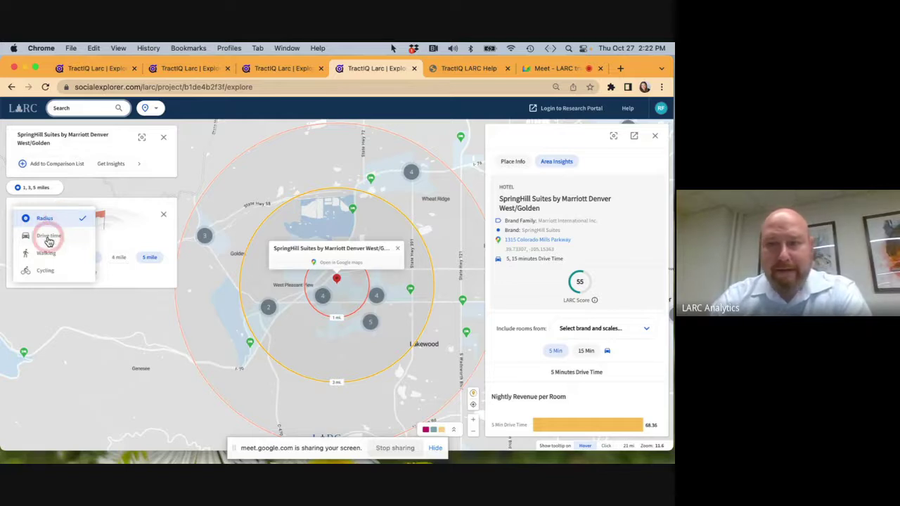
{"action": "left_click", "coordinate": [47, 253]}
{"action": "left_click", "coordinate": [73, 258]}
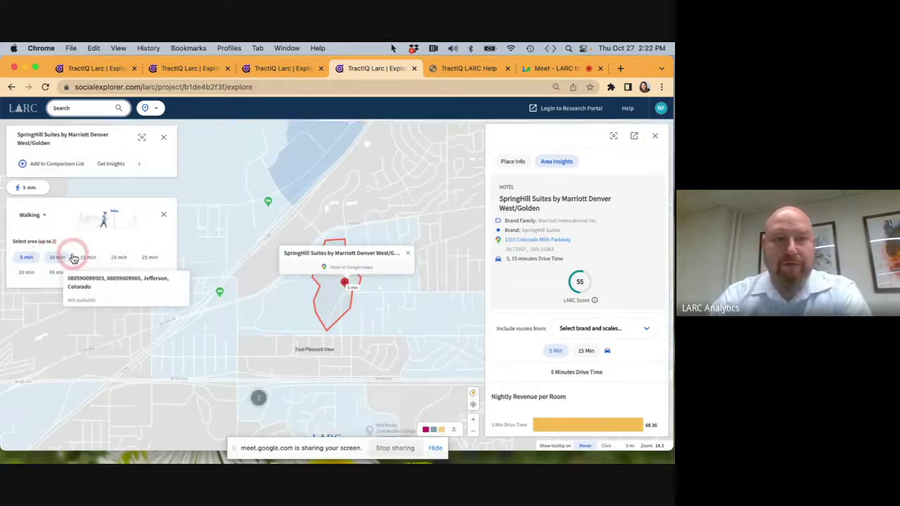
{"action": "left_click", "coordinate": [63, 259]}
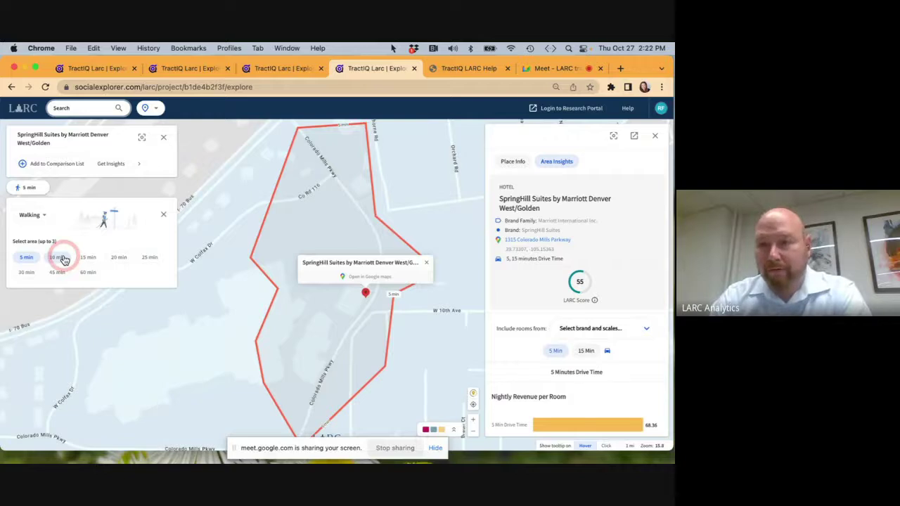
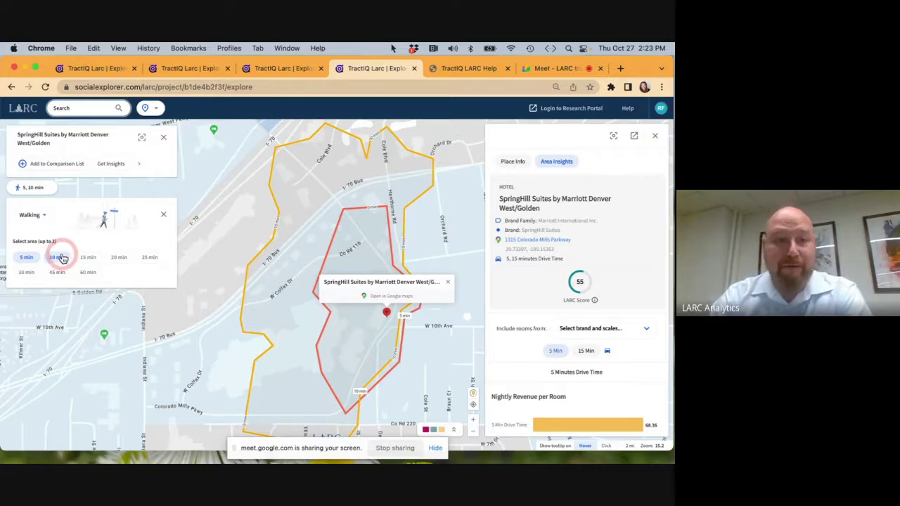
Switch the trade area from walking to drive time with 5-, 15- and 30-minute areas.
{"action": "left_click", "coordinate": [43, 215]}
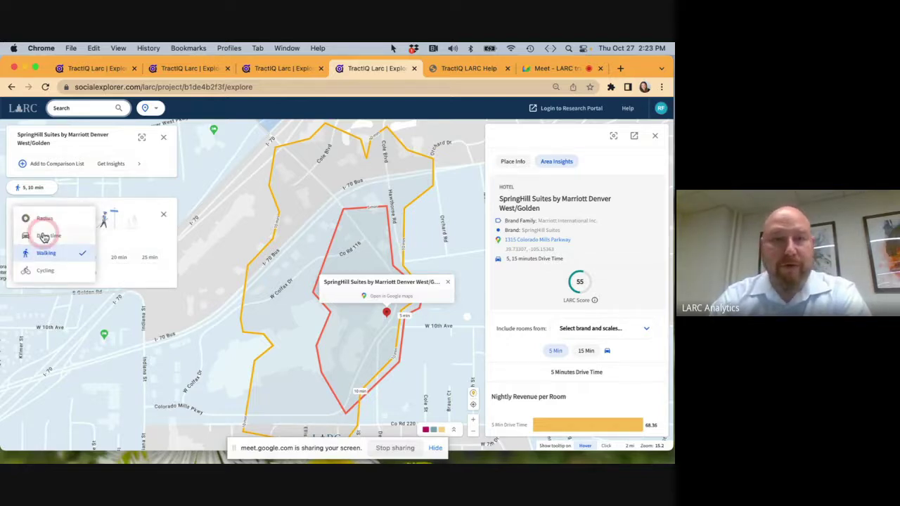
{"action": "left_click", "coordinate": [43, 236]}
{"action": "left_click", "coordinate": [85, 257]}
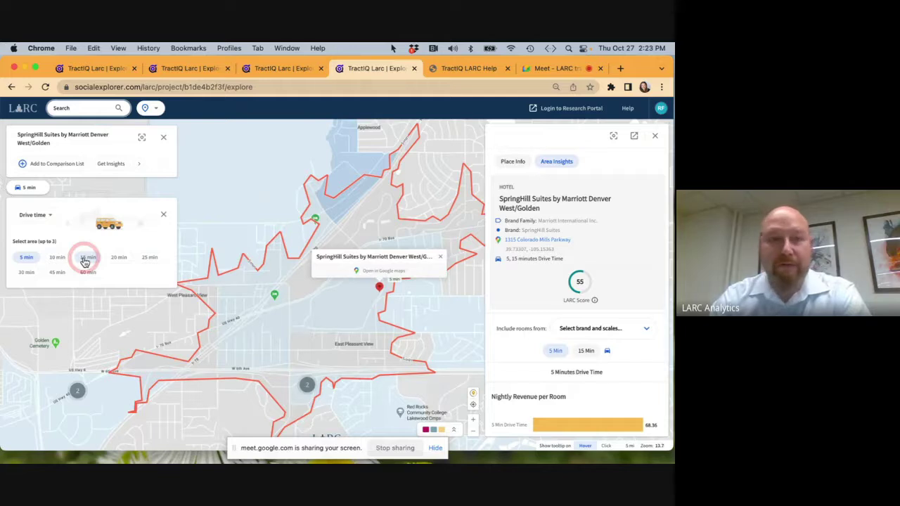
{"action": "left_click", "coordinate": [94, 258]}
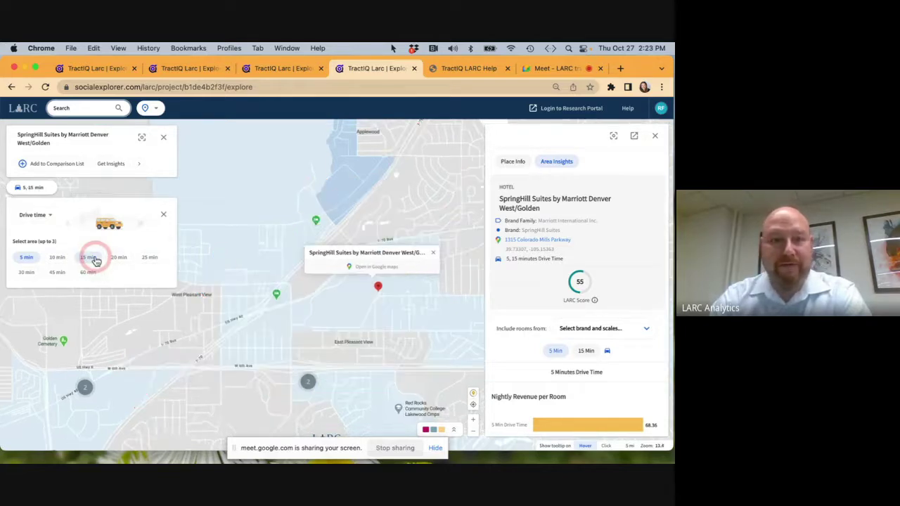
{"action": "left_click", "coordinate": [27, 273]}
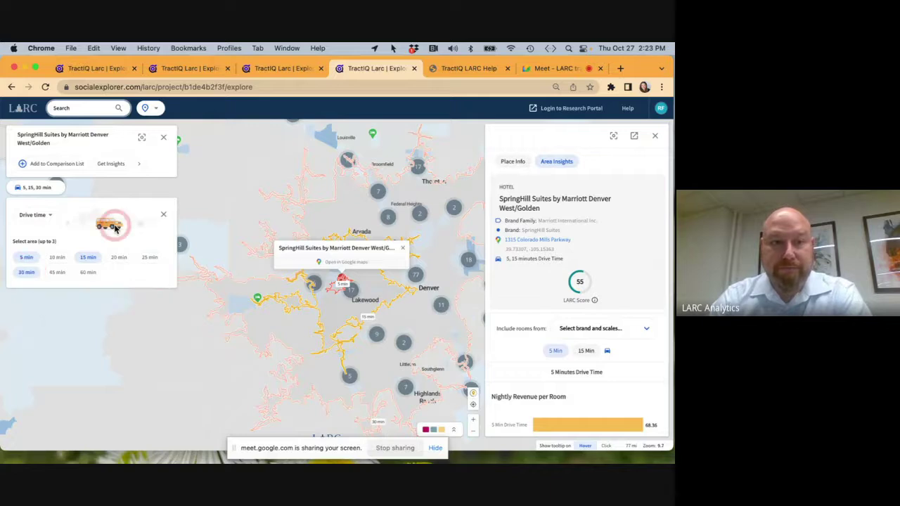
Clear the drive-time analysis and add Retail Sales, Hotel Revenue and projected per-room variables to the map.
{"action": "left_click", "coordinate": [164, 139]}
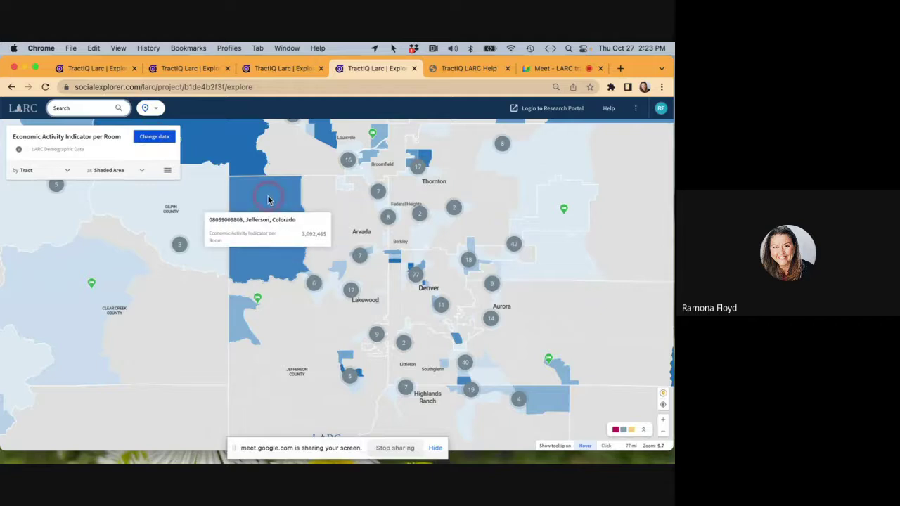
{"action": "left_click", "coordinate": [161, 136]}
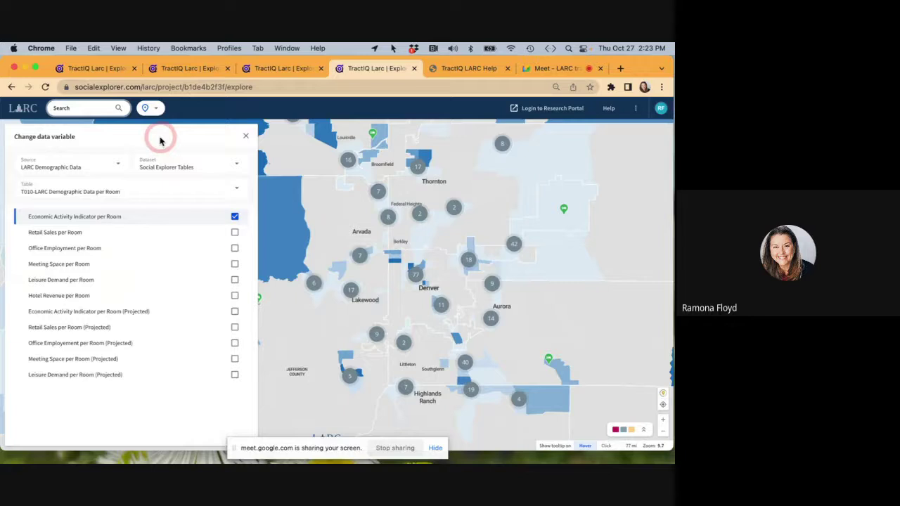
{"action": "left_click", "coordinate": [235, 233]}
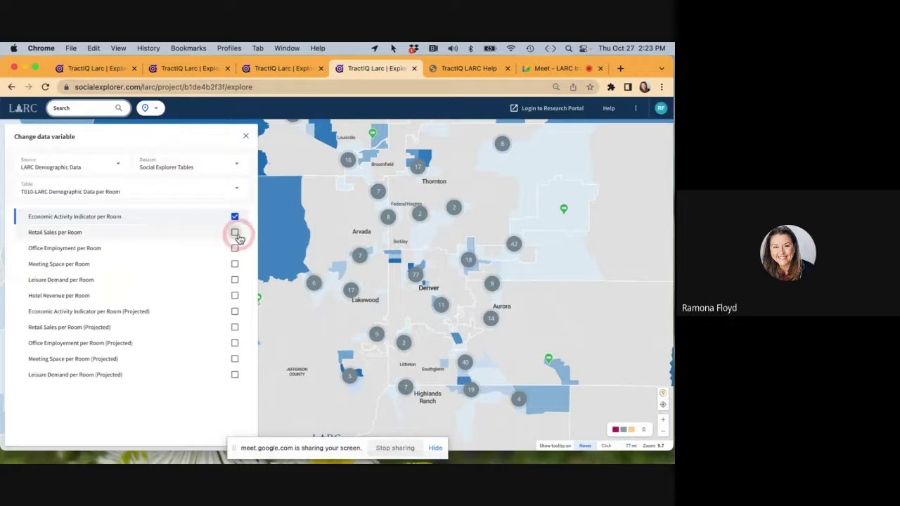
{"action": "left_click", "coordinate": [234, 296]}
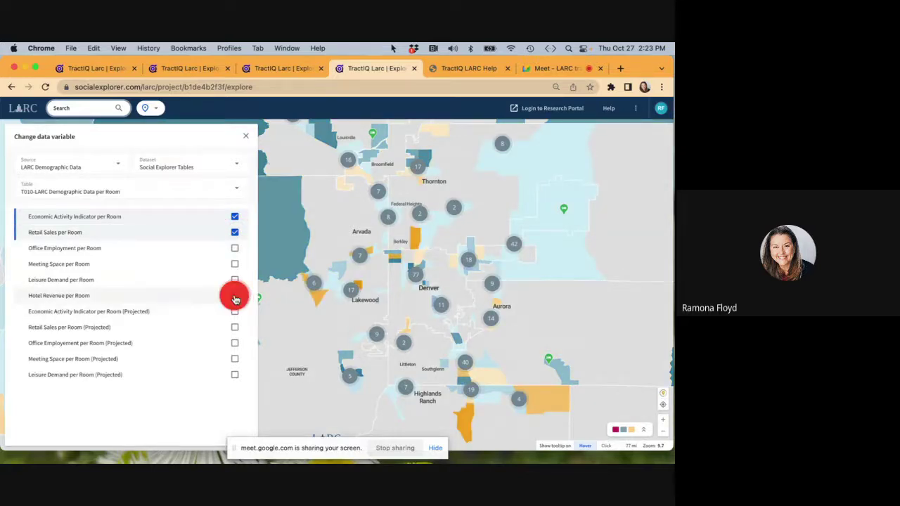
{"action": "left_click", "coordinate": [234, 311]}
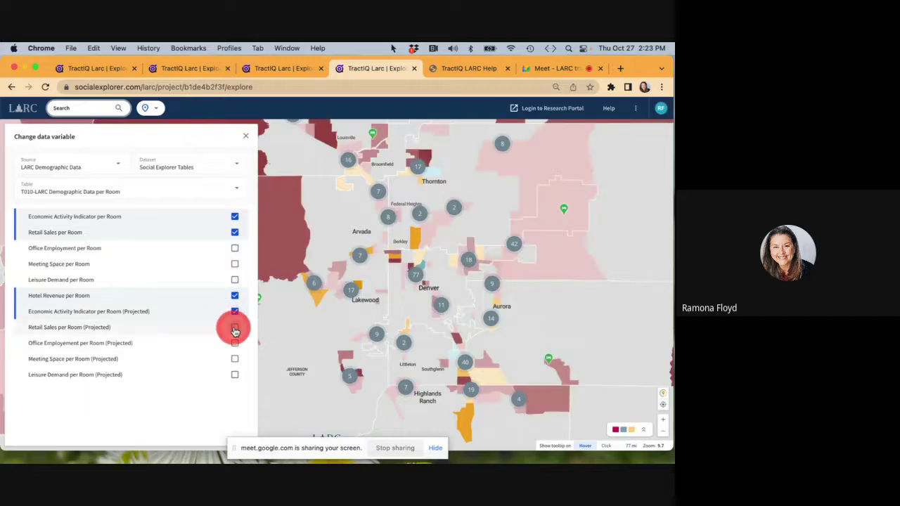
{"action": "left_click", "coordinate": [234, 329]}
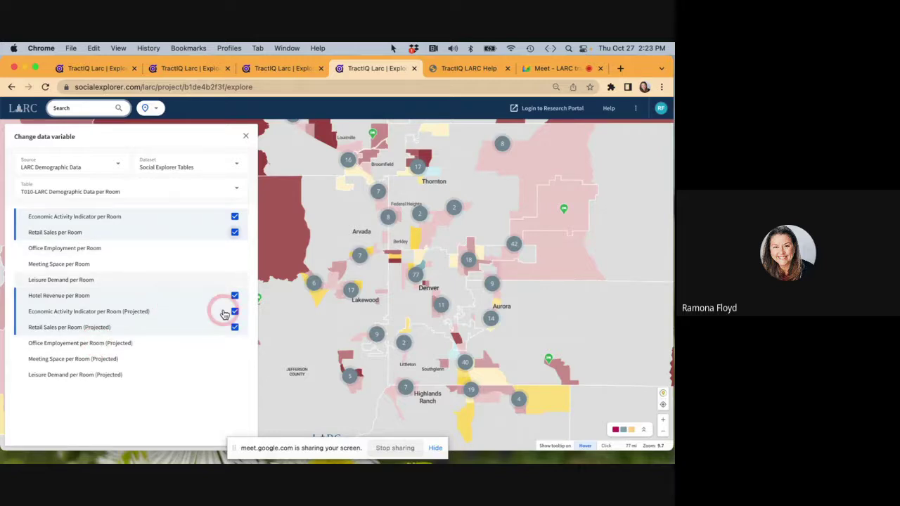
{"action": "left_click", "coordinate": [250, 151]}
{"action": "left_click", "coordinate": [245, 136]}
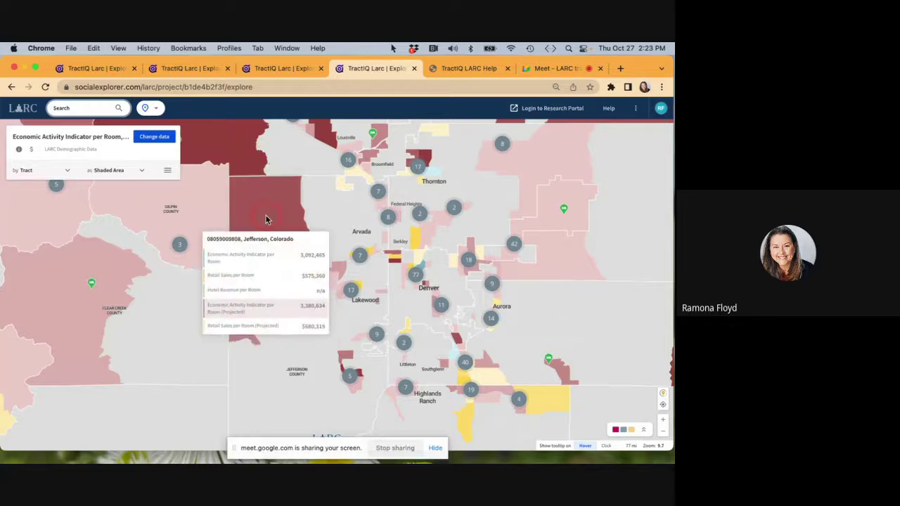
Shade the mapped data by Census Block Group instead of tract and pan west.
{"action": "left_click", "coordinate": [67, 170]}
{"action": "left_click", "coordinate": [38, 301]}
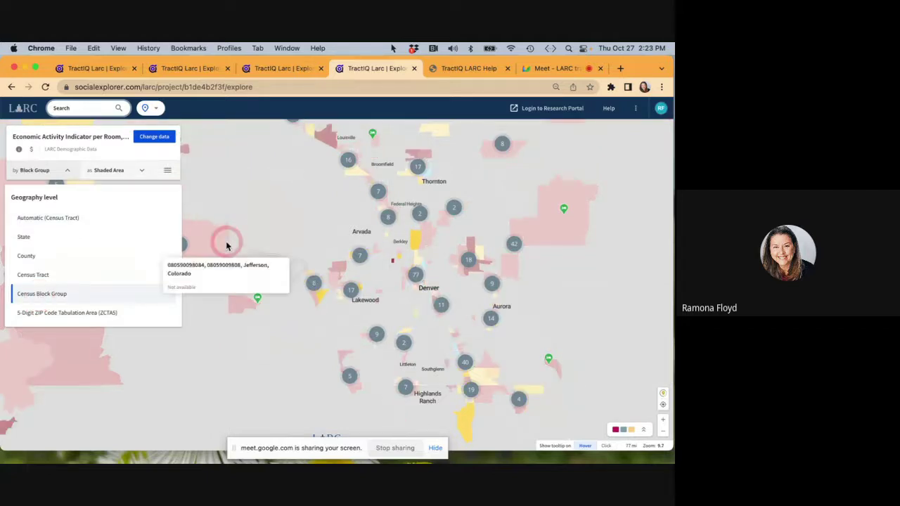
{"action": "left_click_drag", "start_coordinate": [250, 246], "coordinate": [342, 225]}
Check a hotel marker's details, then bring up the recent hotel search results.
{"action": "left_click", "coordinate": [205, 261]}
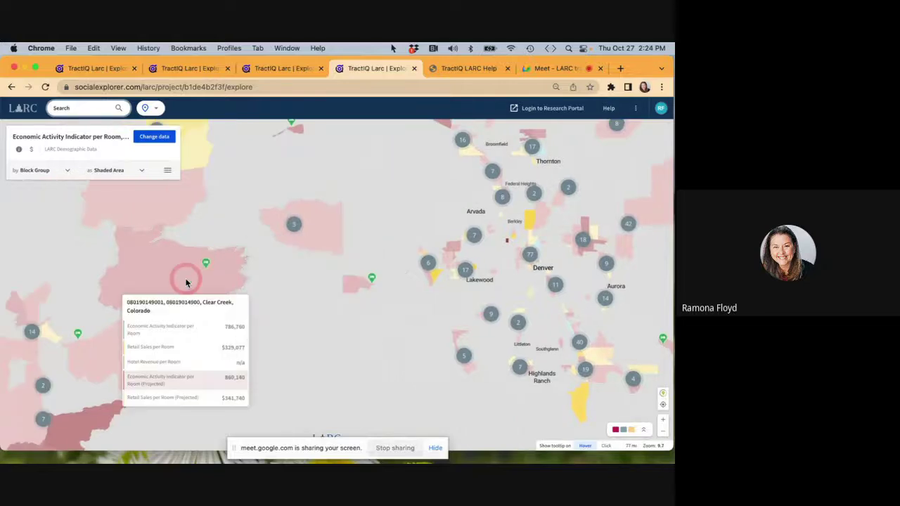
{"action": "left_click", "coordinate": [334, 244]}
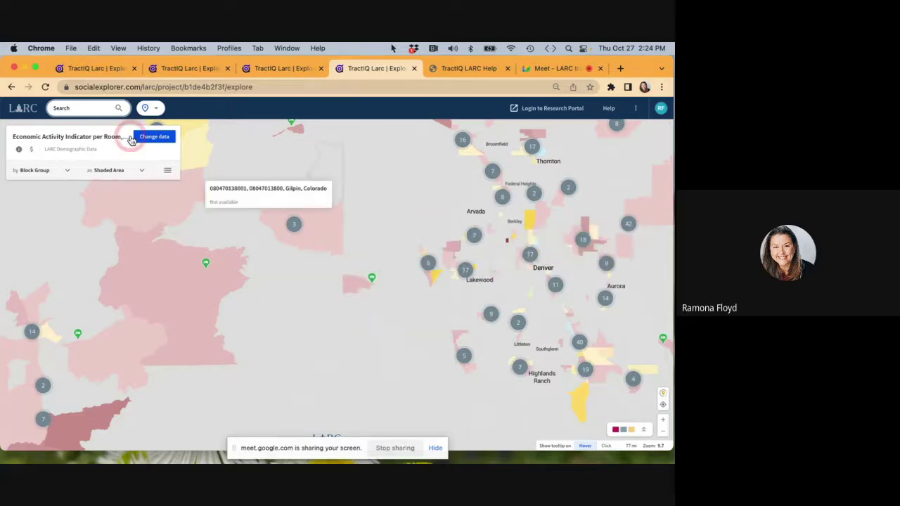
{"action": "left_click", "coordinate": [93, 110]}
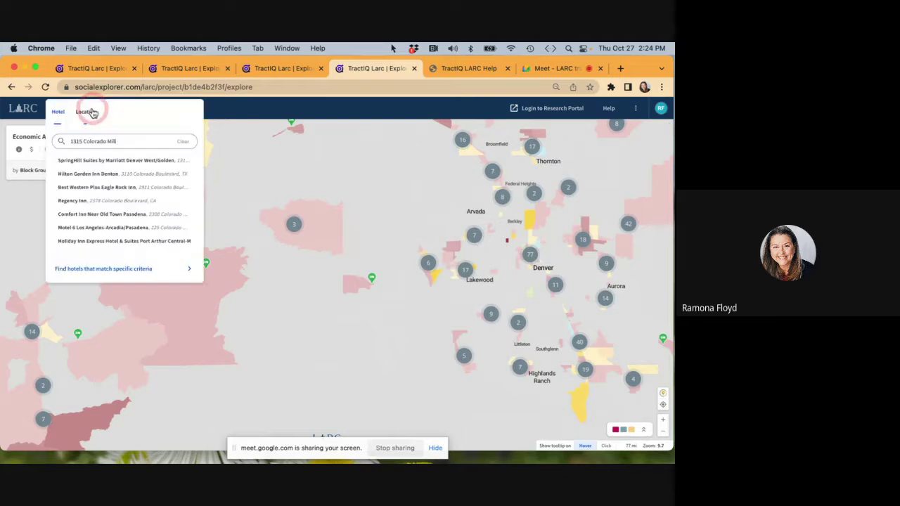
Reopen SpringHill Suites Denver West/Golden from the results and review its Area Insights, LARC Score 55.
{"action": "left_click", "coordinate": [96, 157]}
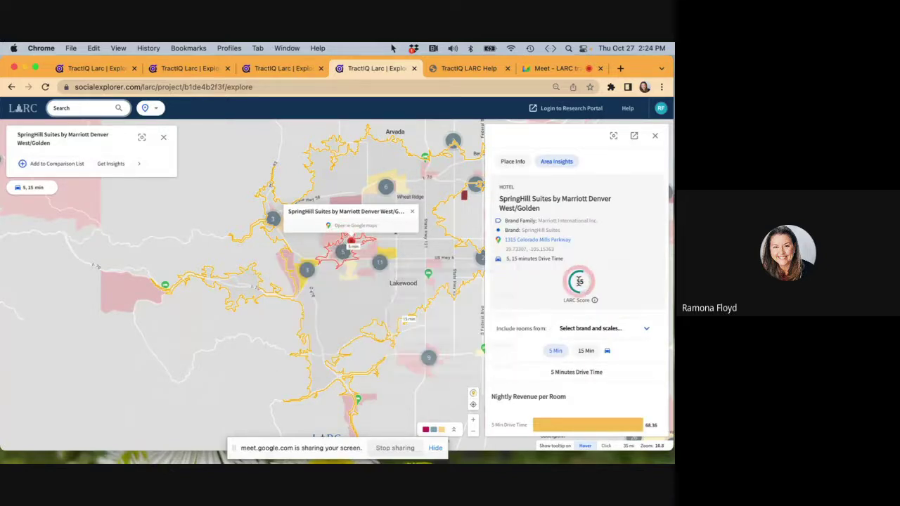
{"action": "scroll", "coordinate": [578, 280], "scroll_direction": "down", "scroll_amount": 4}
{"action": "scroll", "coordinate": [578, 280], "scroll_direction": "down", "scroll_amount": 3}
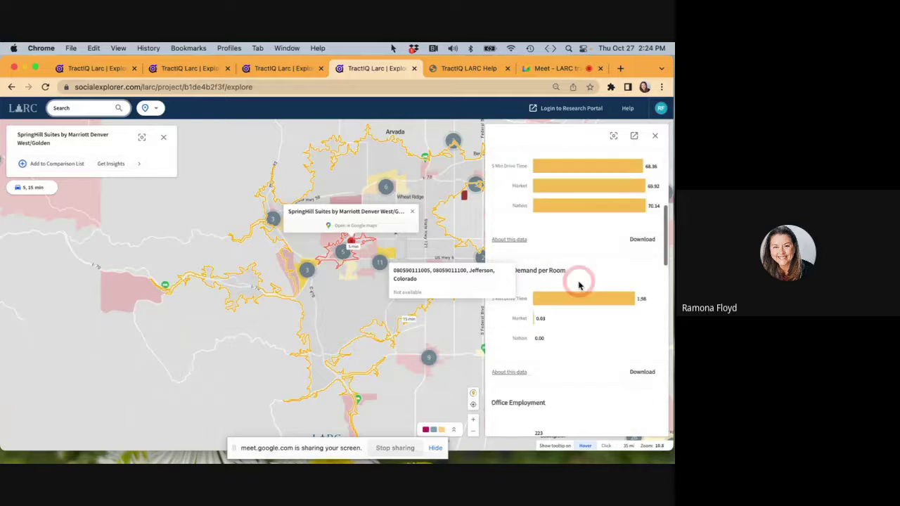
{"action": "scroll", "coordinate": [578, 281], "scroll_direction": "up", "scroll_amount": 7}
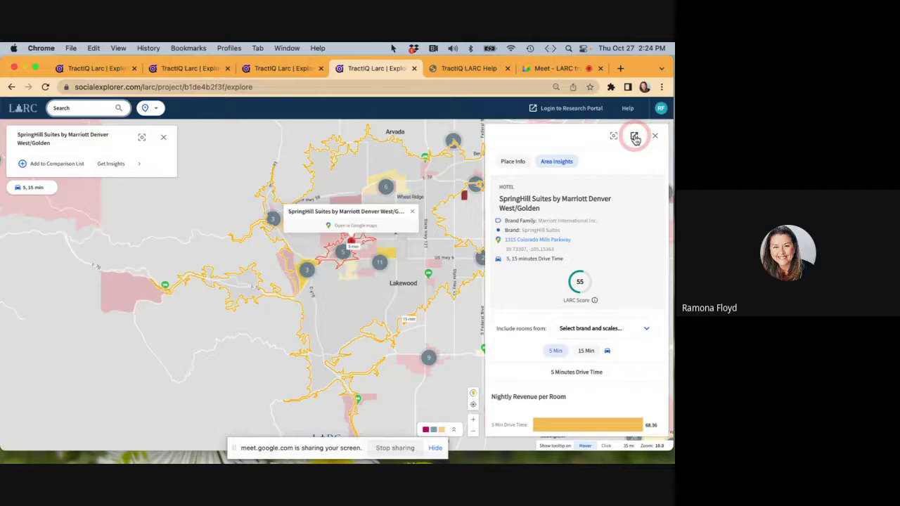
{"action": "left_click", "coordinate": [635, 138]}
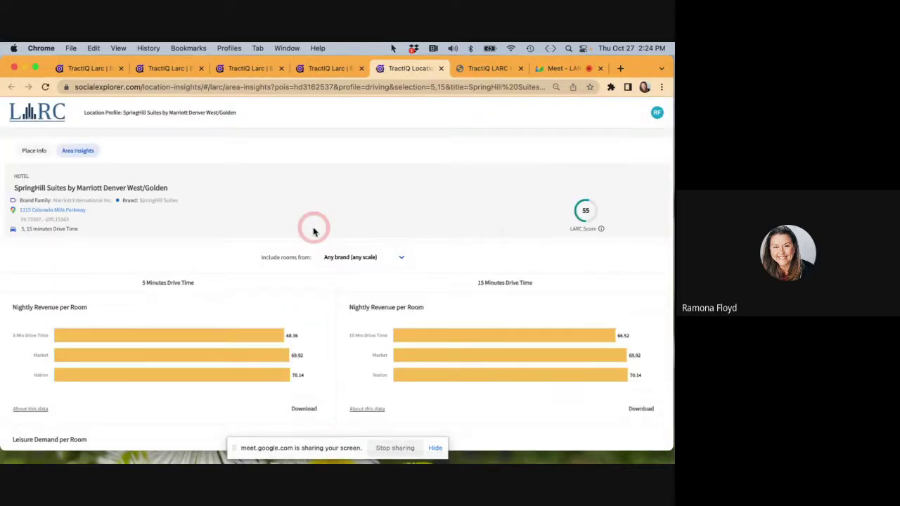
{"action": "scroll", "coordinate": [283, 241], "scroll_direction": "down", "scroll_amount": 2}
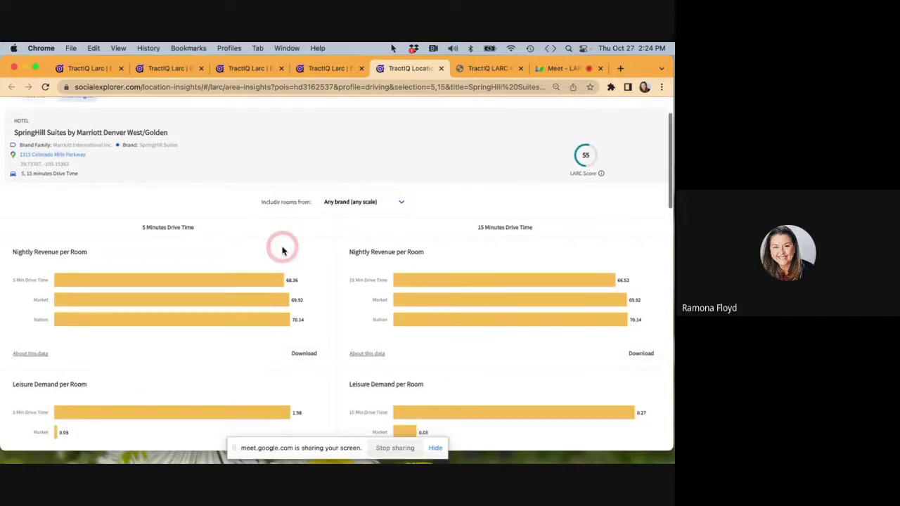
{"action": "scroll", "coordinate": [283, 249], "scroll_direction": "up", "scroll_amount": 2}
{"action": "scroll", "coordinate": [283, 241], "scroll_direction": "down", "scroll_amount": 3}
{"action": "scroll", "coordinate": [281, 241], "scroll_direction": "up", "scroll_amount": 1}
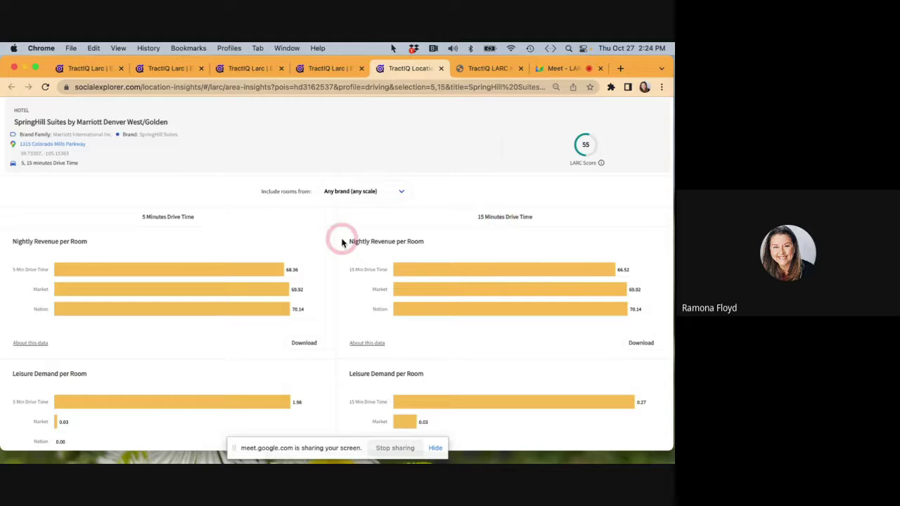
{"action": "scroll", "coordinate": [302, 264], "scroll_direction": "down", "scroll_amount": 5}
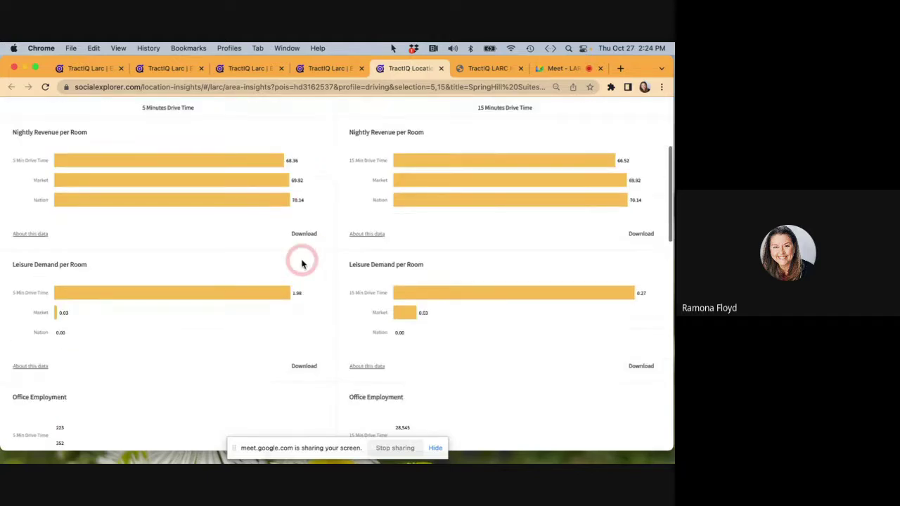
{"action": "scroll", "coordinate": [302, 264], "scroll_direction": "down", "scroll_amount": 7}
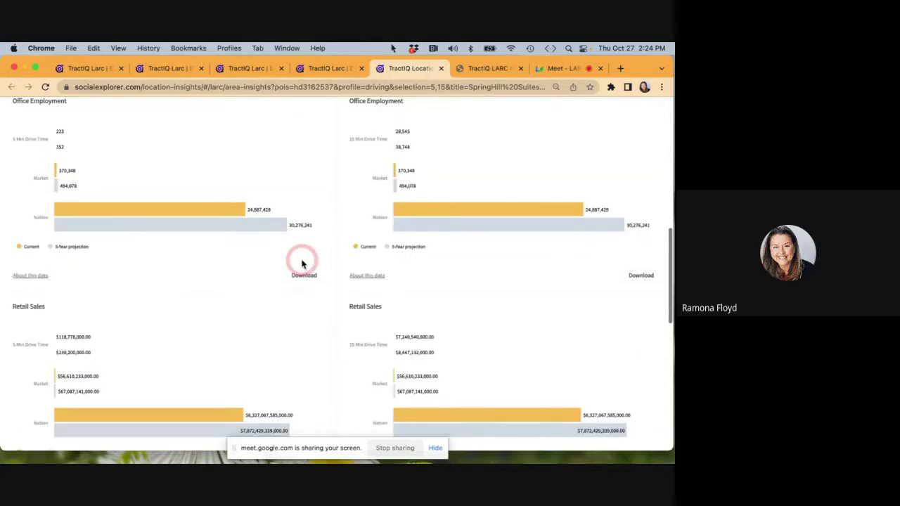
{"action": "scroll", "coordinate": [302, 264], "scroll_direction": "down", "scroll_amount": 6}
{"action": "scroll", "coordinate": [302, 263], "scroll_direction": "up", "scroll_amount": 15}
{"action": "scroll", "coordinate": [302, 264], "scroll_direction": "up", "scroll_amount": 4}
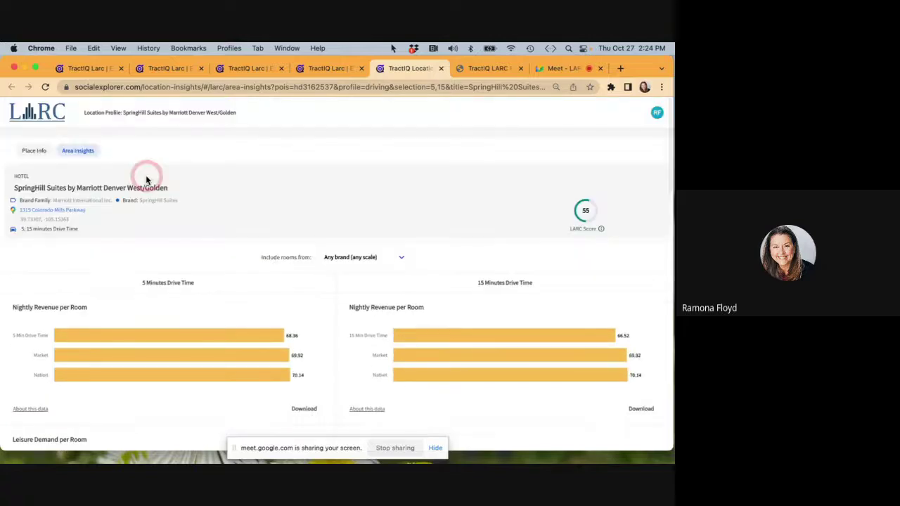
{"action": "left_click", "coordinate": [39, 154]}
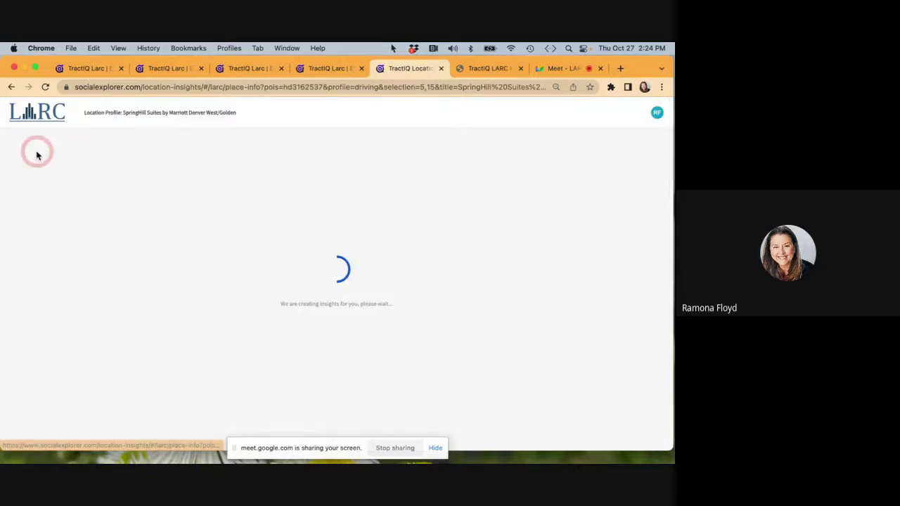
{"action": "scroll", "coordinate": [154, 254], "scroll_direction": "down", "scroll_amount": 5}
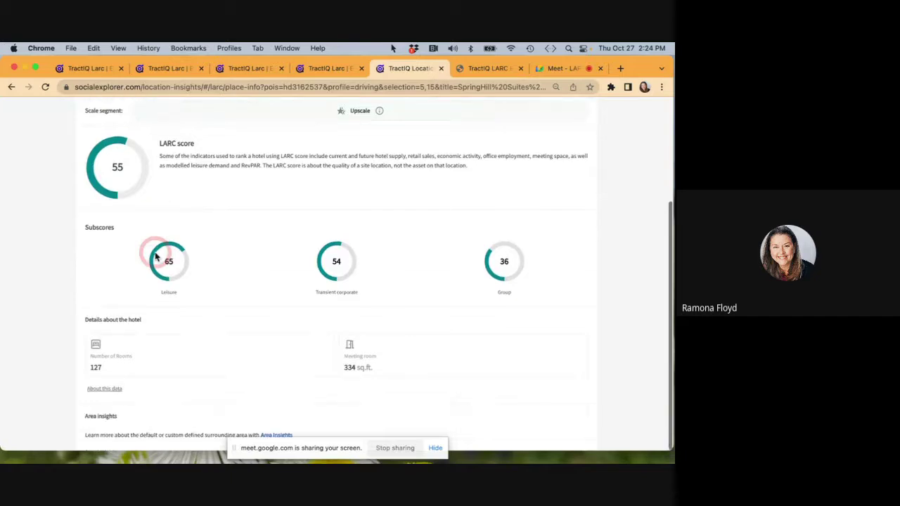
{"action": "scroll", "coordinate": [156, 258], "scroll_direction": "up", "scroll_amount": 3}
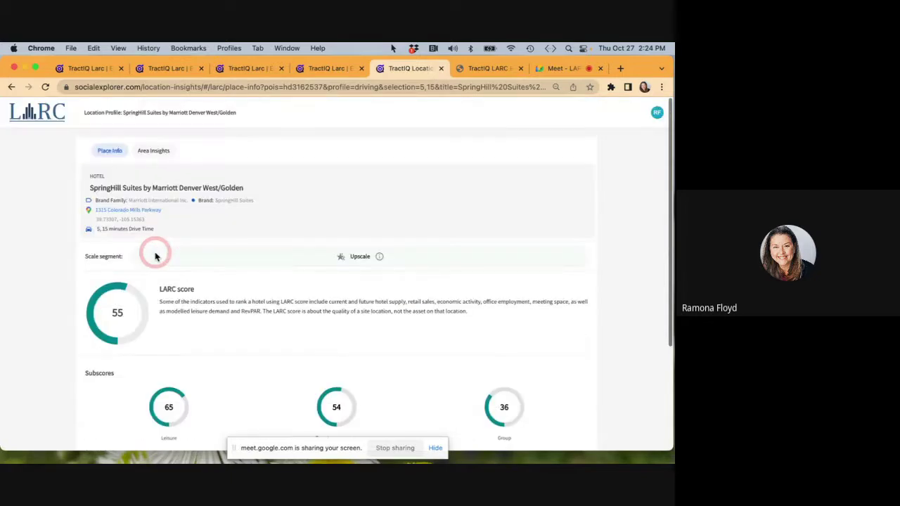
{"action": "left_click", "coordinate": [149, 152]}
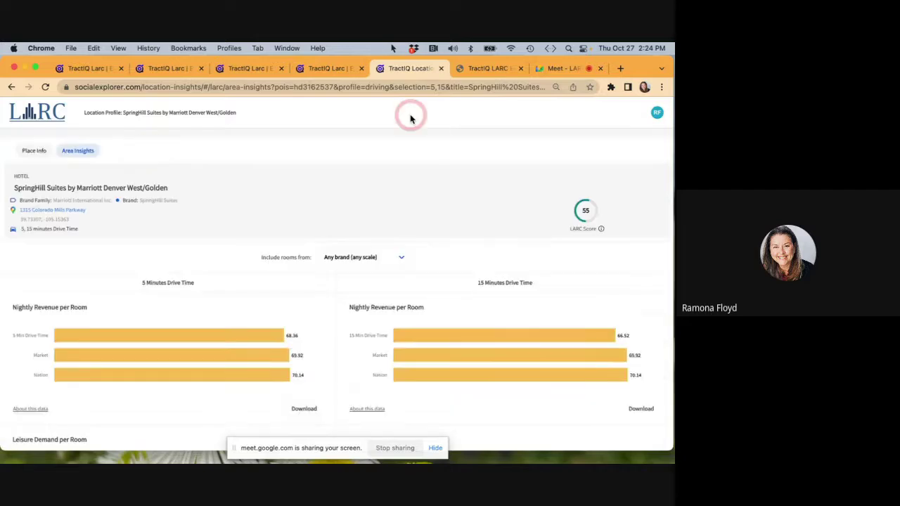
{"action": "scroll", "coordinate": [455, 144], "scroll_direction": "down", "scroll_amount": 3}
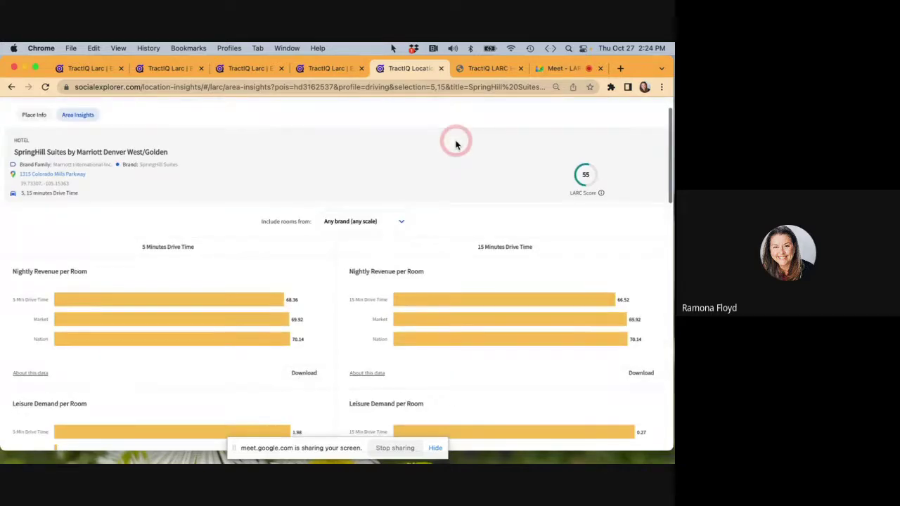
{"action": "scroll", "coordinate": [456, 144], "scroll_direction": "down", "scroll_amount": 1}
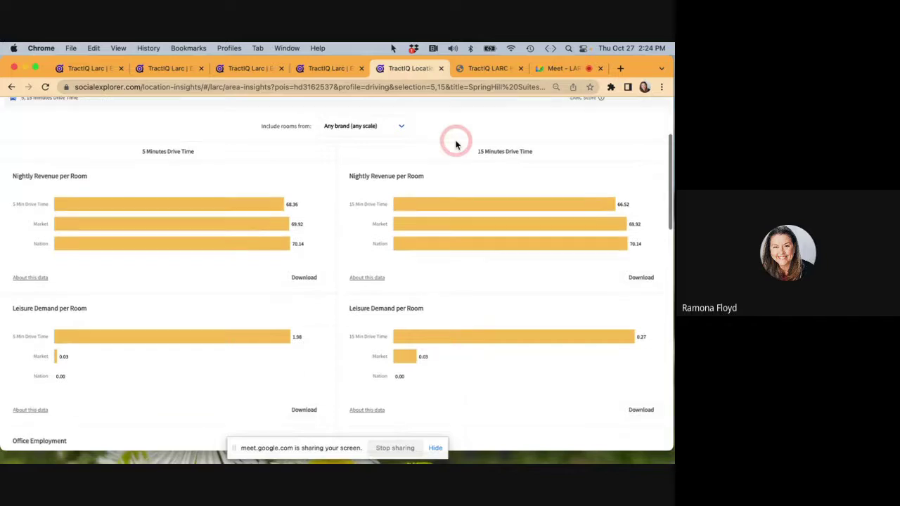
{"action": "scroll", "coordinate": [456, 144], "scroll_direction": "up", "scroll_amount": 4}
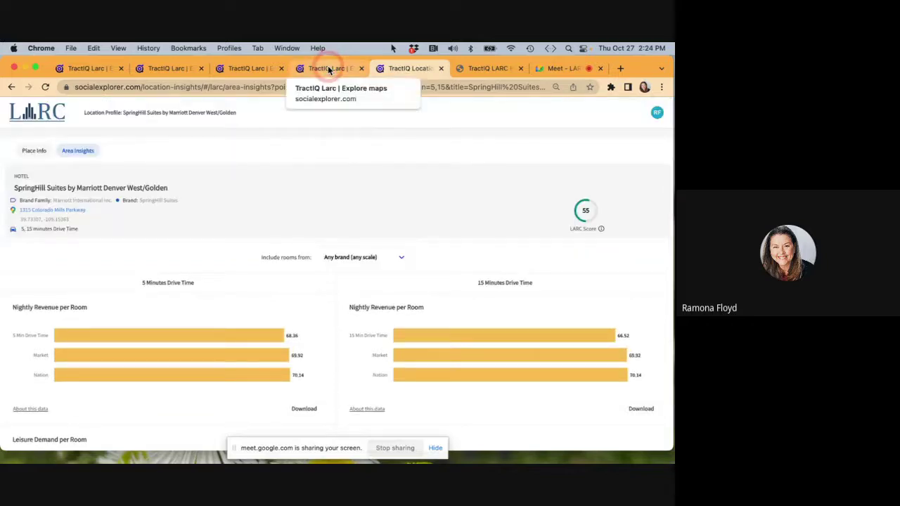
{"action": "left_click", "coordinate": [329, 69]}
{"action": "left_click", "coordinate": [473, 175]}
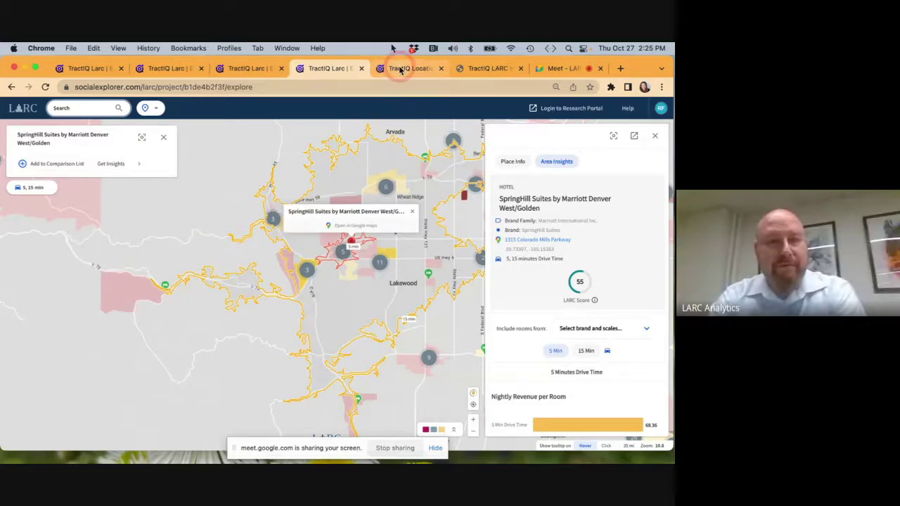
{"action": "left_click", "coordinate": [400, 70]}
{"action": "scroll", "coordinate": [342, 271], "scroll_direction": "down", "scroll_amount": 2}
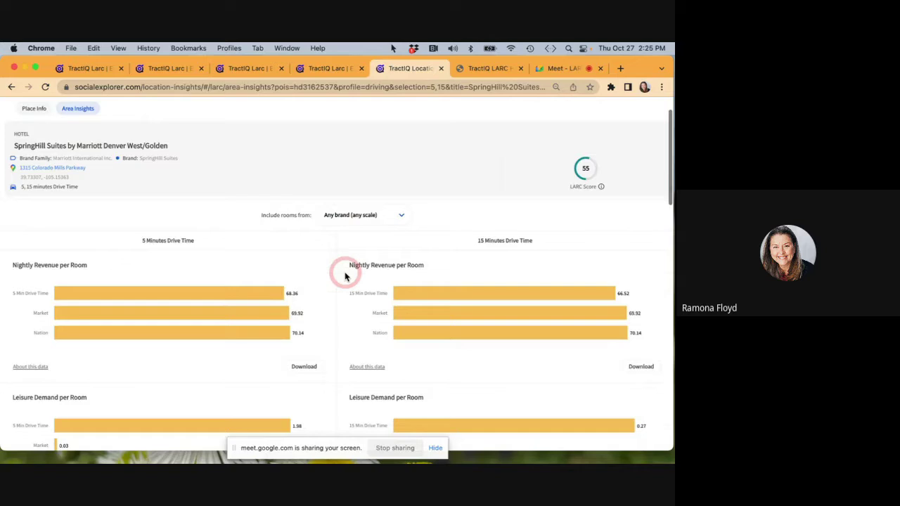
Filter the included rooms to the Upscale hotel scale.
{"action": "left_click", "coordinate": [402, 218]}
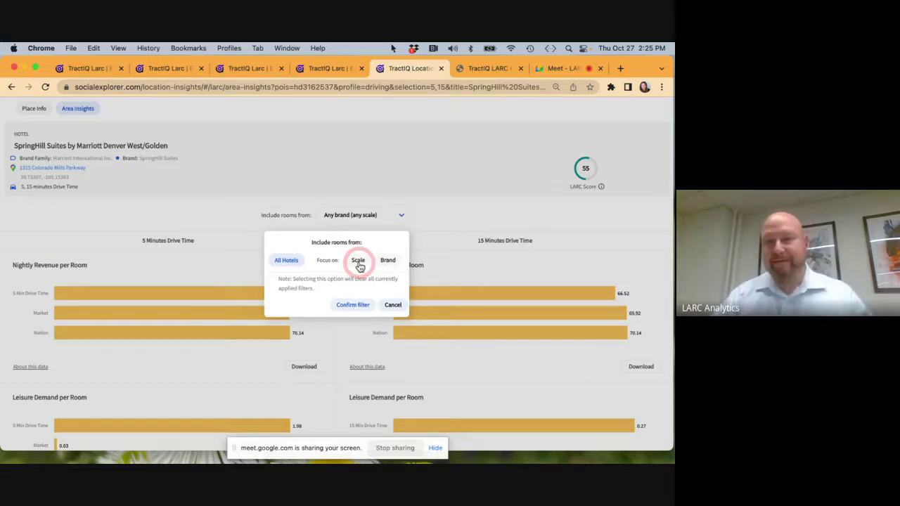
{"action": "left_click", "coordinate": [359, 262]}
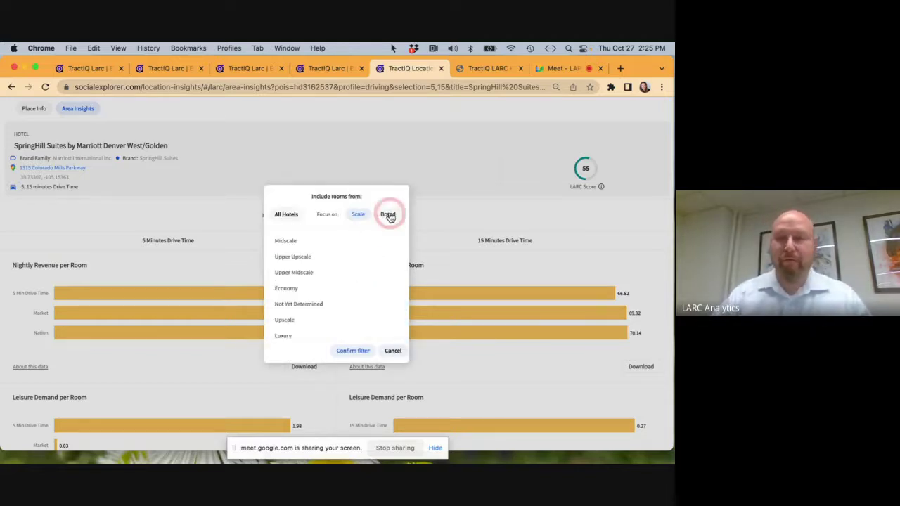
{"action": "scroll", "coordinate": [356, 261], "scroll_direction": "down", "scroll_amount": 3}
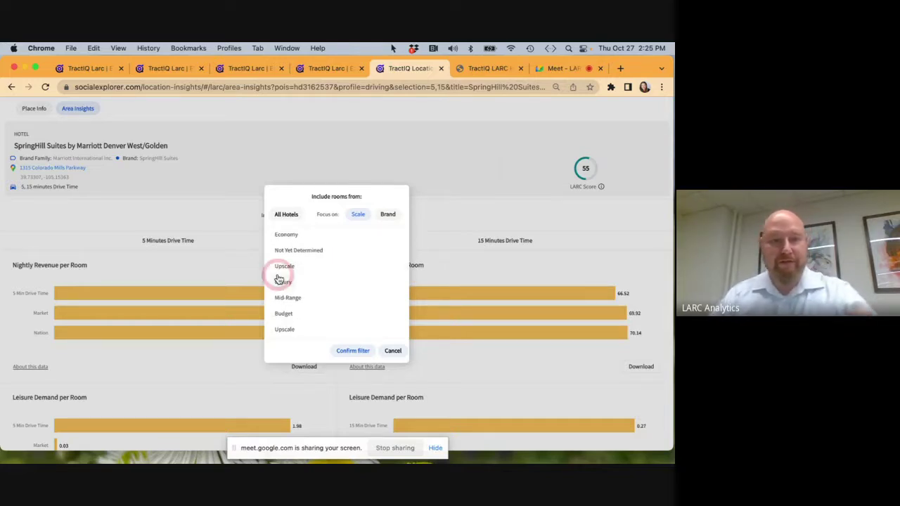
{"action": "left_click", "coordinate": [282, 267]}
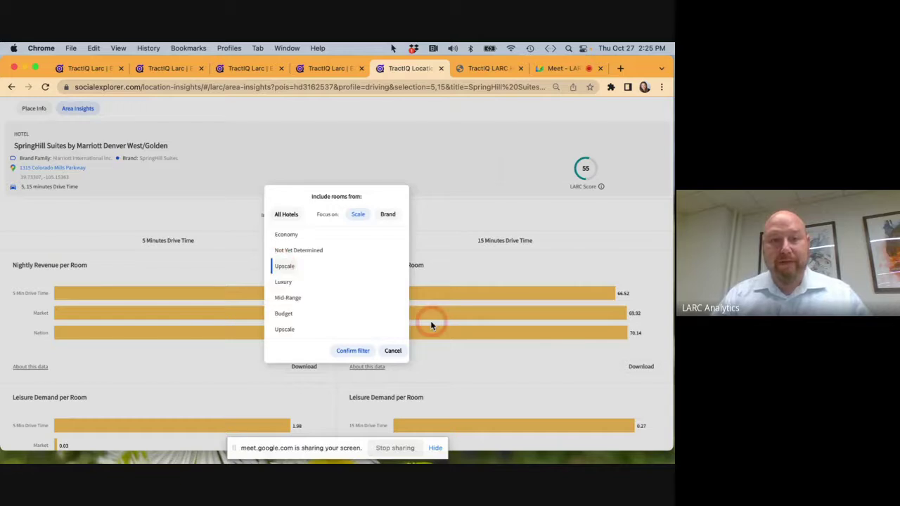
{"action": "left_click", "coordinate": [392, 351]}
{"action": "left_click", "coordinate": [361, 352]}
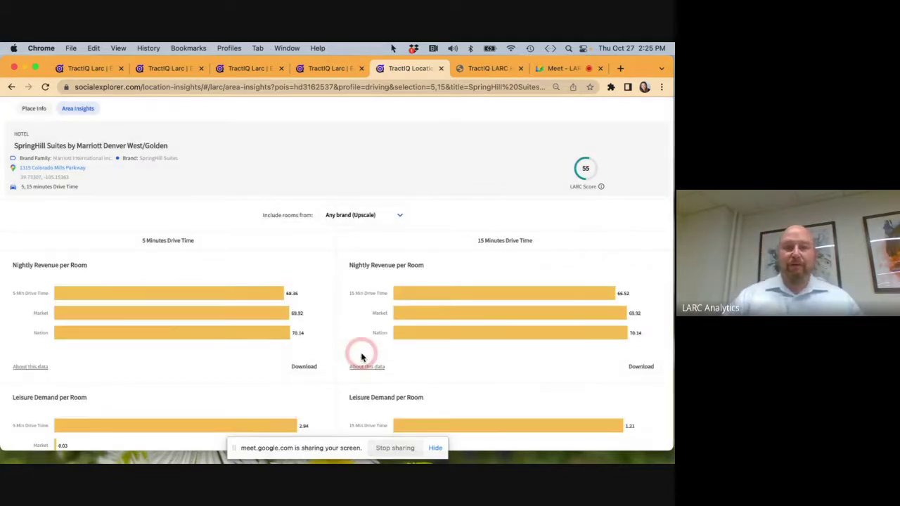
Review the updated charts: leisure demand per room 2.94 (5-minute) versus 1.21 (15-minute).
{"action": "scroll", "coordinate": [361, 358], "scroll_direction": "down", "scroll_amount": 2}
{"action": "scroll", "coordinate": [361, 358], "scroll_direction": "down", "scroll_amount": 4}
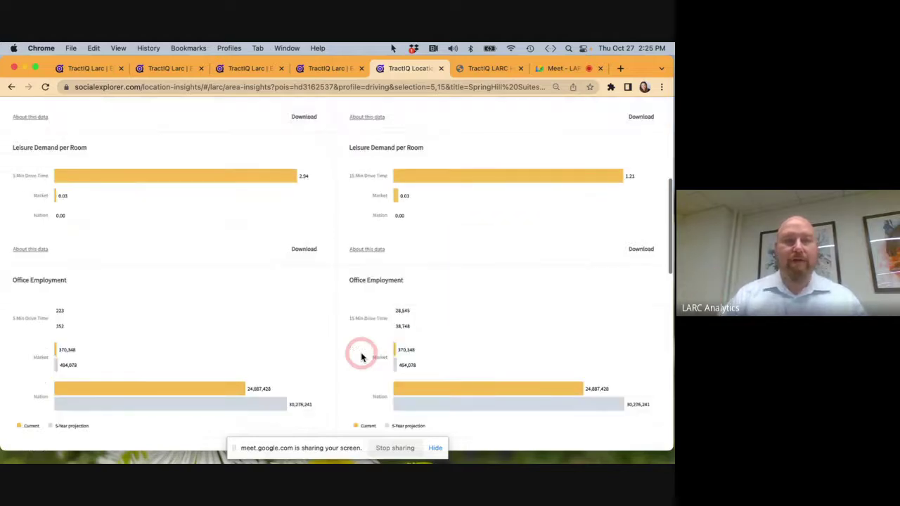
{"action": "scroll", "coordinate": [361, 357], "scroll_direction": "down", "scroll_amount": 3}
{"action": "scroll", "coordinate": [360, 358], "scroll_direction": "down", "scroll_amount": 3}
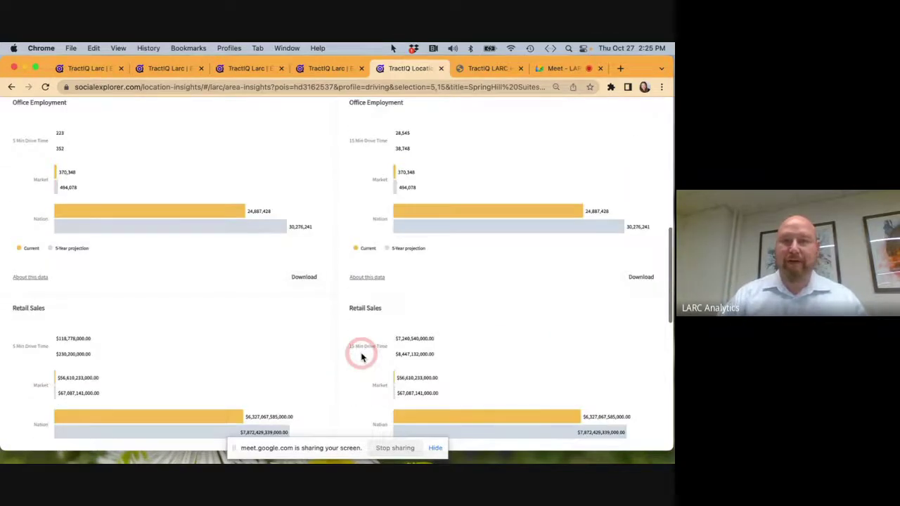
{"action": "scroll", "coordinate": [360, 357], "scroll_direction": "down", "scroll_amount": 4}
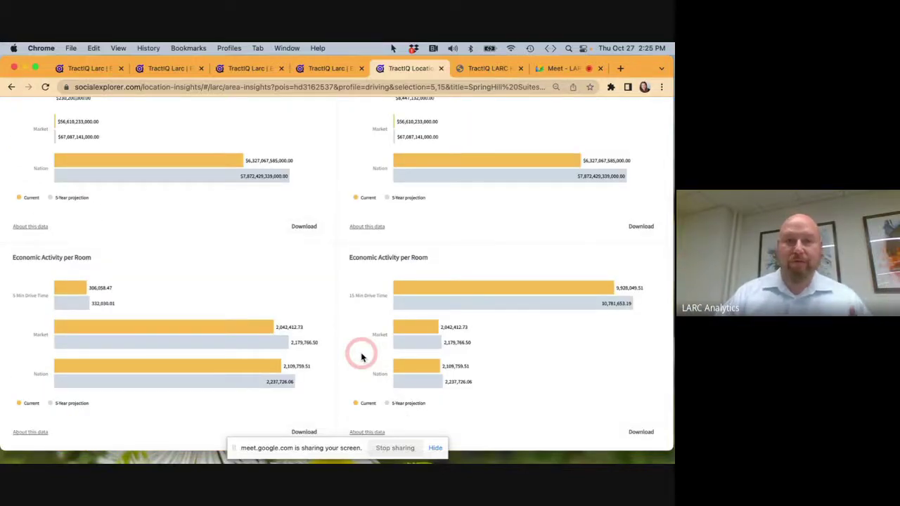
{"action": "scroll", "coordinate": [361, 357], "scroll_direction": "up", "scroll_amount": 15}
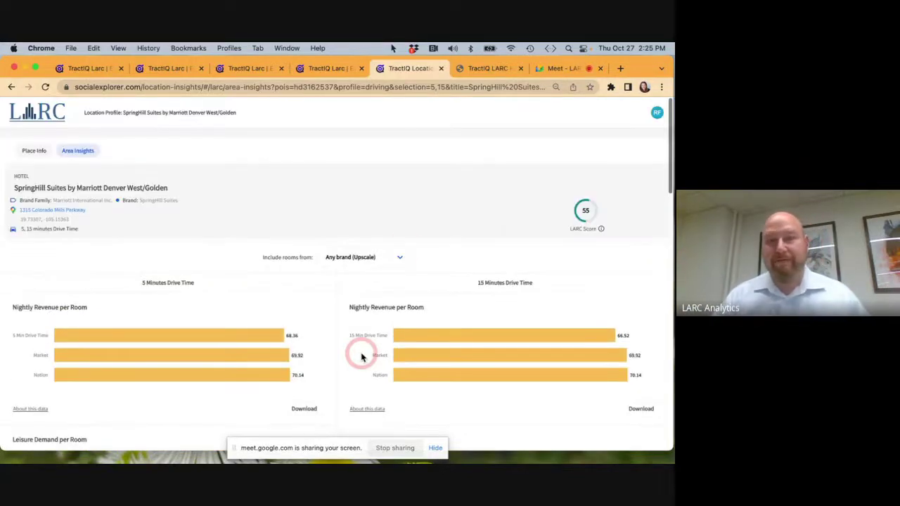
Restrict the included rooms to the Marriott brand, found by searching 'Marr'.
{"action": "left_click", "coordinate": [403, 258]}
{"action": "left_click", "coordinate": [391, 211]}
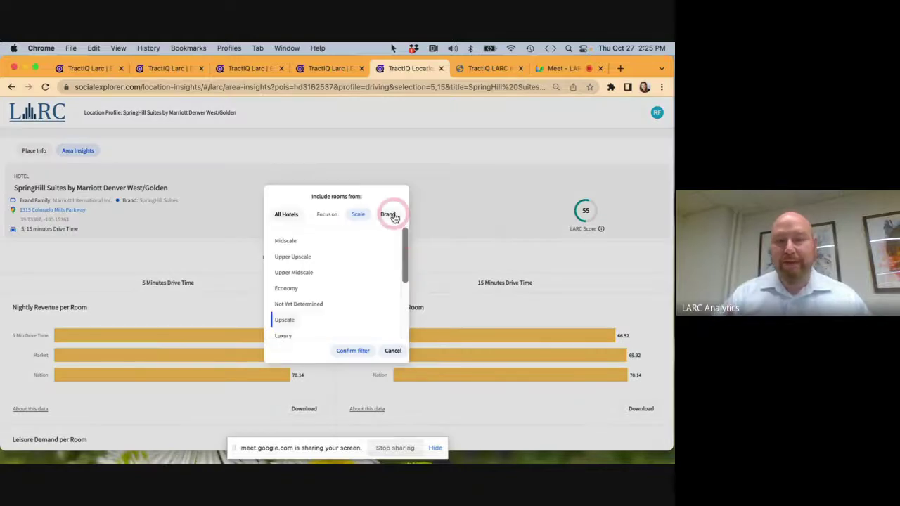
{"action": "left_click", "coordinate": [304, 335]}
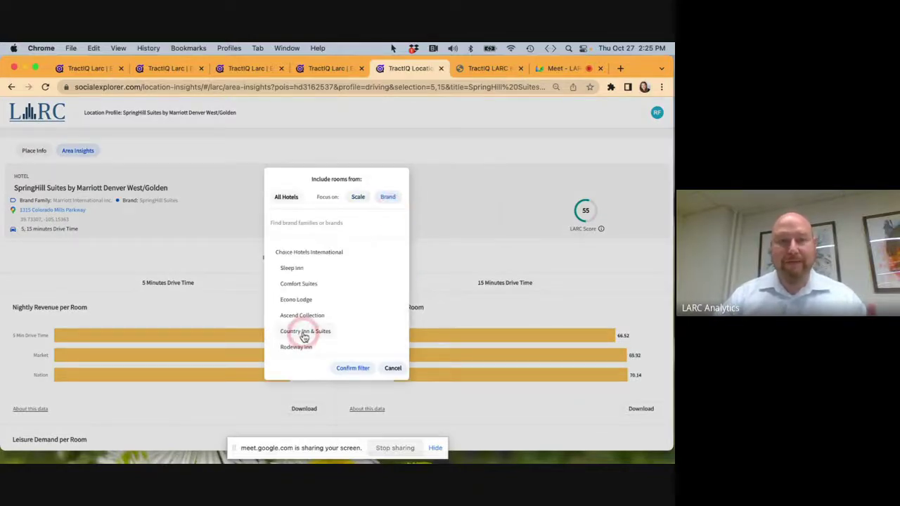
{"action": "left_click", "coordinate": [311, 315]}
{"action": "left_click", "coordinate": [314, 219]}
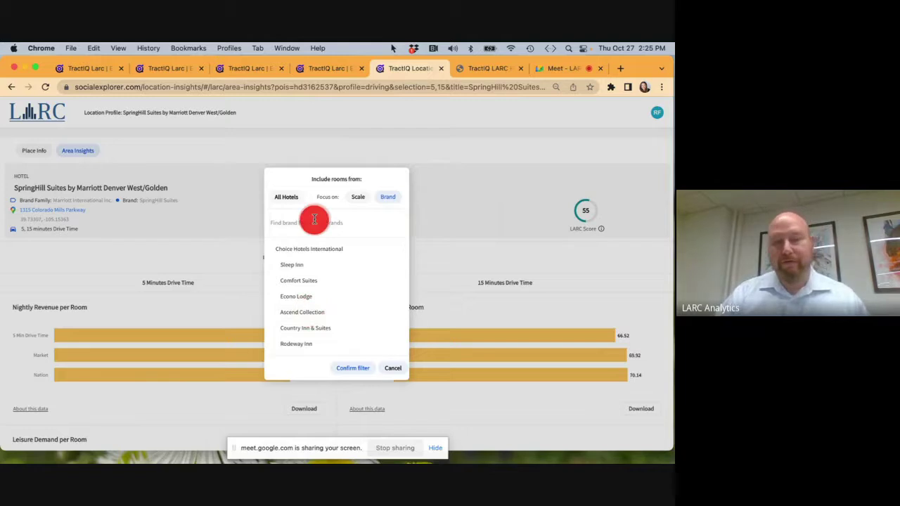
{"action": "type", "text": "Marr"}
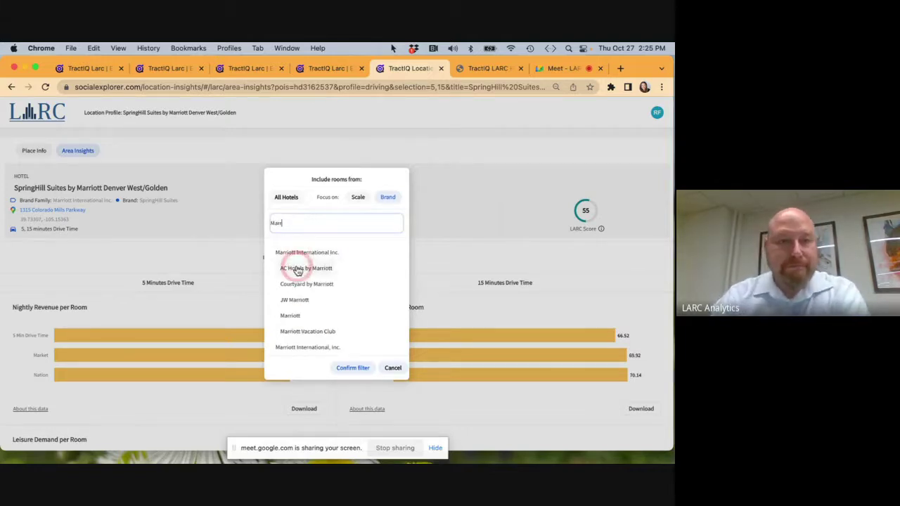
{"action": "left_click", "coordinate": [290, 318]}
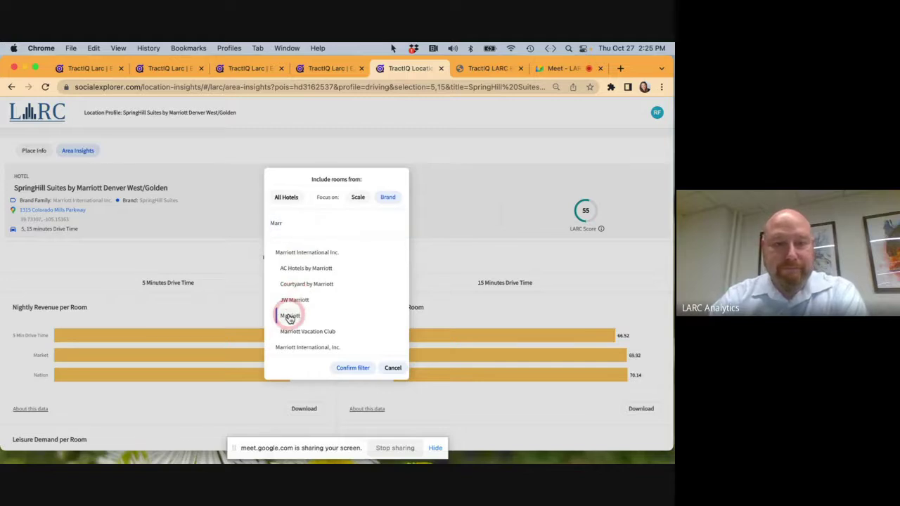
{"action": "left_click", "coordinate": [346, 364]}
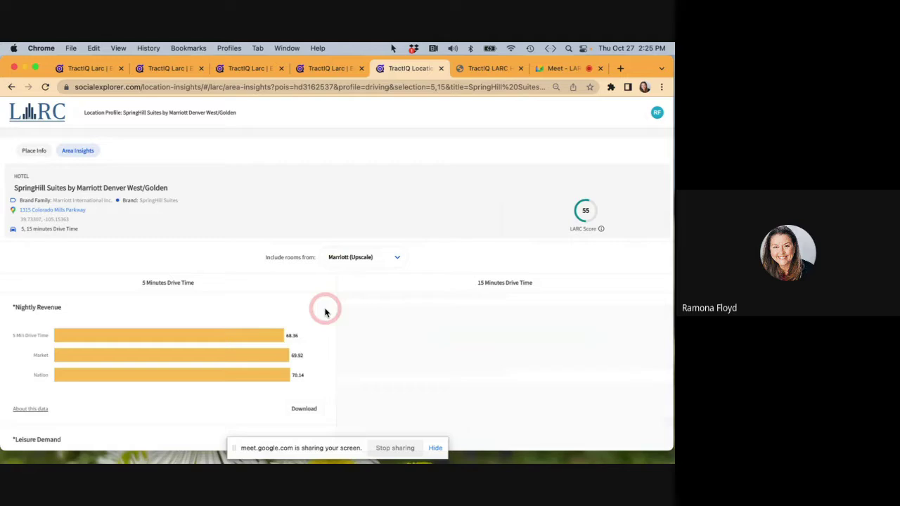
Review the updated charts, with nightly revenue 68.36 versus 66.52.
{"action": "scroll", "coordinate": [328, 312], "scroll_direction": "down", "scroll_amount": 1}
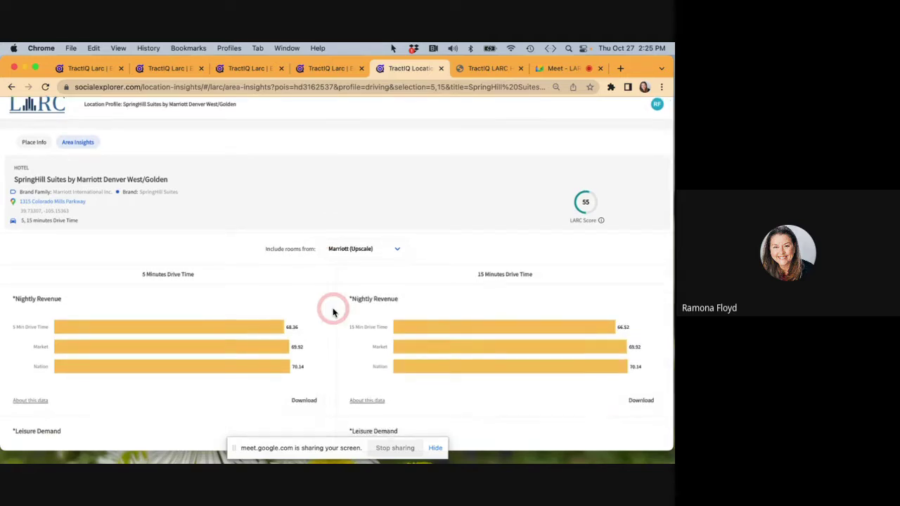
{"action": "scroll", "coordinate": [334, 312], "scroll_direction": "down", "scroll_amount": 10}
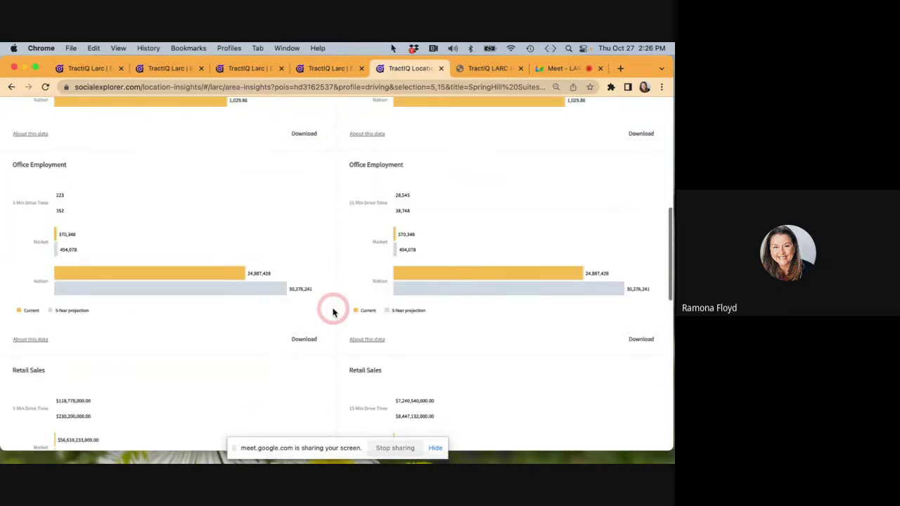
{"action": "scroll", "coordinate": [334, 312], "scroll_direction": "down", "scroll_amount": 3}
{"action": "scroll", "coordinate": [333, 313], "scroll_direction": "down", "scroll_amount": 6}
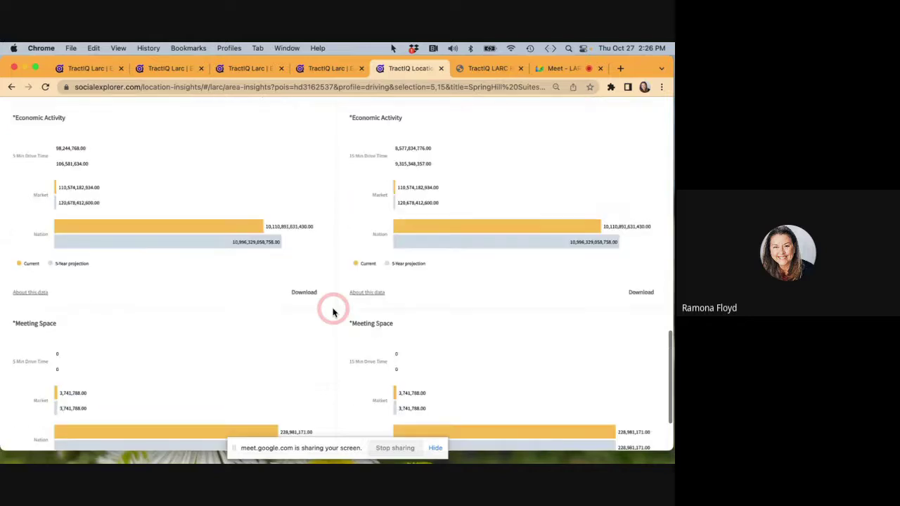
{"action": "scroll", "coordinate": [334, 312], "scroll_direction": "up", "scroll_amount": 15}
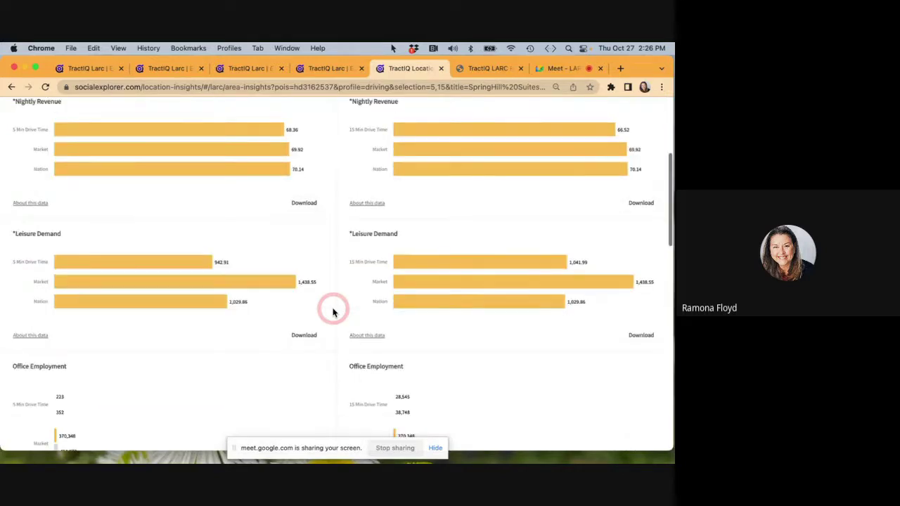
{"action": "scroll", "coordinate": [333, 313], "scroll_direction": "up", "scroll_amount": 3}
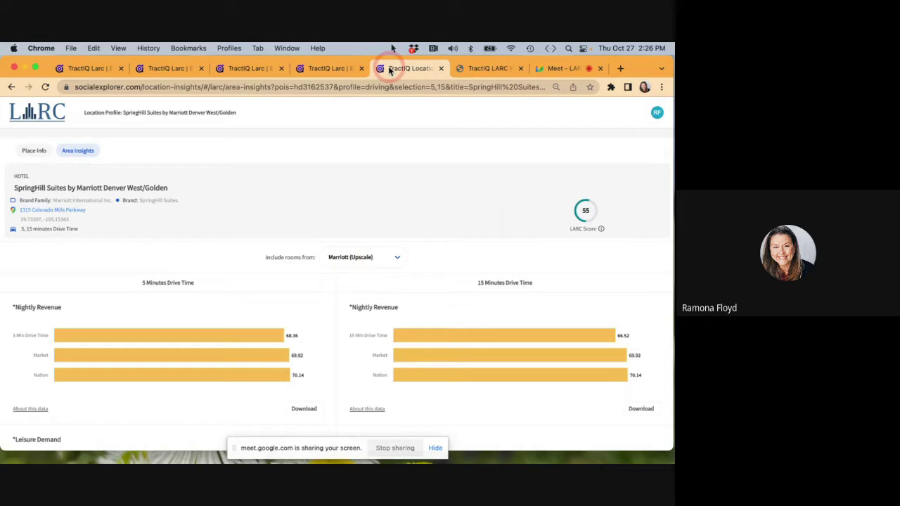
Return to Explore maps, expand the SpringHill Suites place options and scroll to Economic Activity per Room.
{"action": "left_click", "coordinate": [331, 68]}
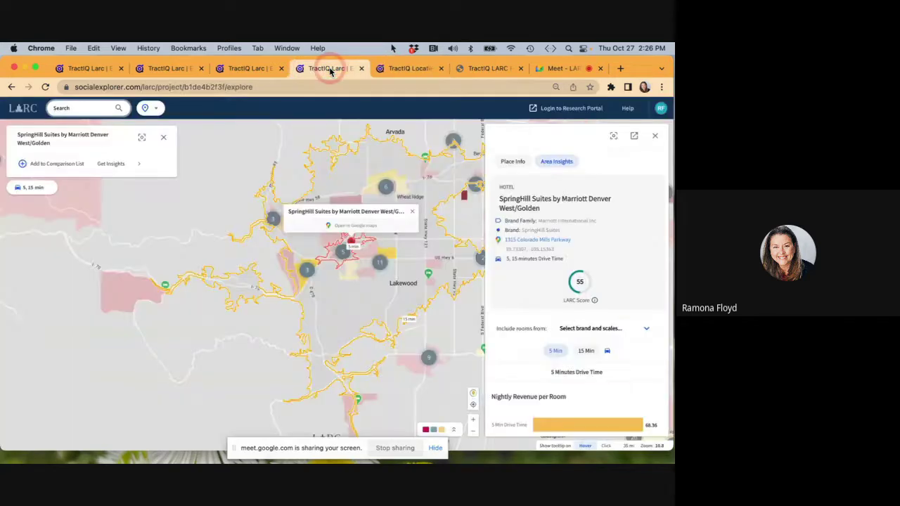
{"action": "left_click", "coordinate": [140, 169]}
{"action": "scroll", "coordinate": [560, 292], "scroll_direction": "down", "scroll_amount": 1}
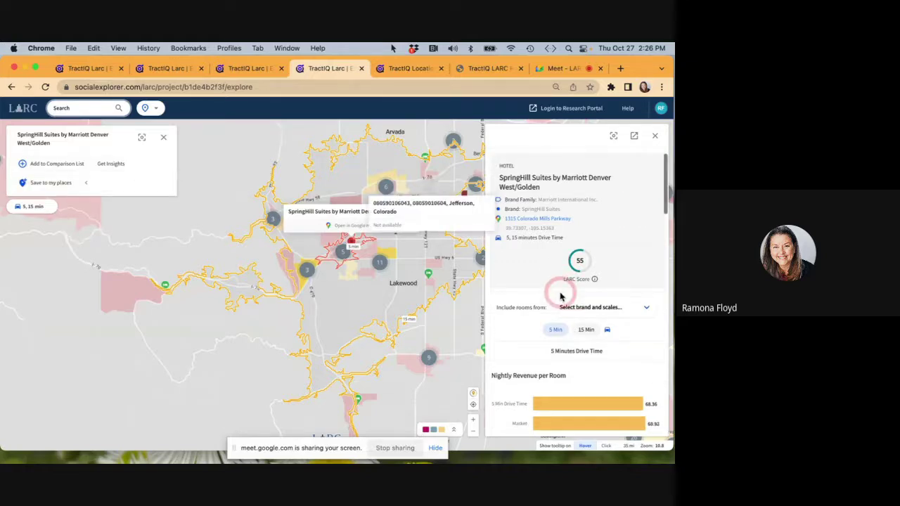
{"action": "scroll", "coordinate": [560, 296], "scroll_direction": "down", "scroll_amount": 15}
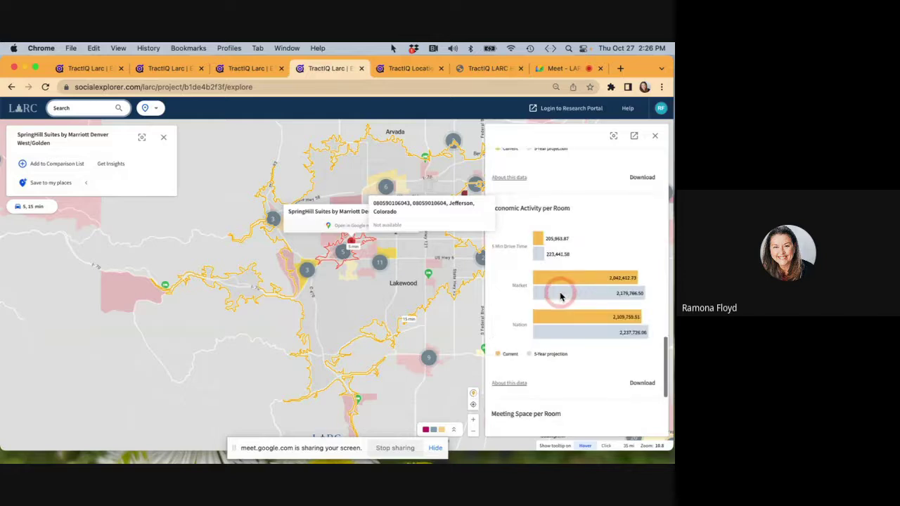
{"action": "scroll", "coordinate": [561, 296], "scroll_direction": "down", "scroll_amount": 1}
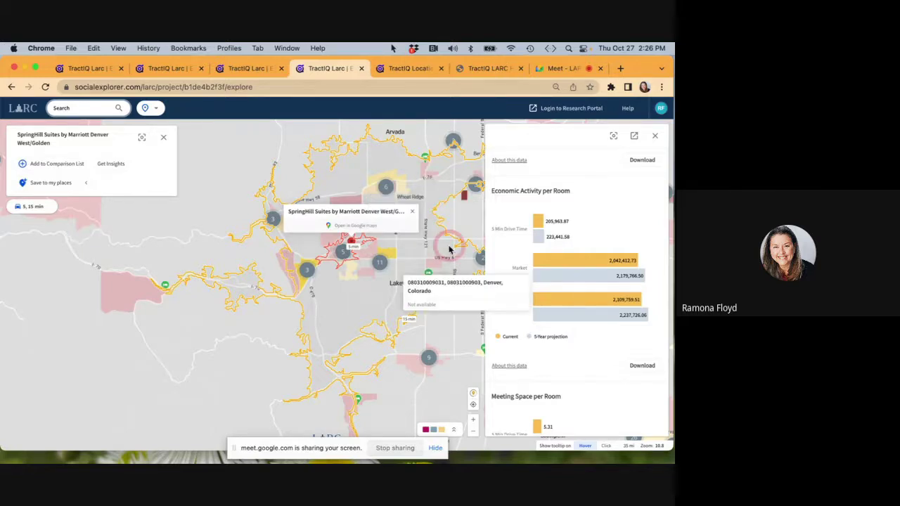
Open a fresh LARC map tab and close the extra one.
{"action": "left_click", "coordinate": [21, 111]}
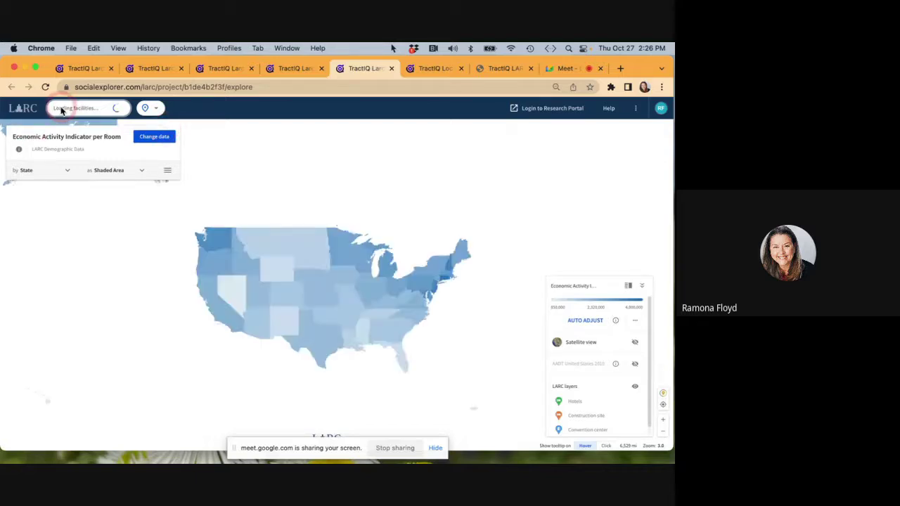
{"action": "left_click", "coordinate": [61, 110]}
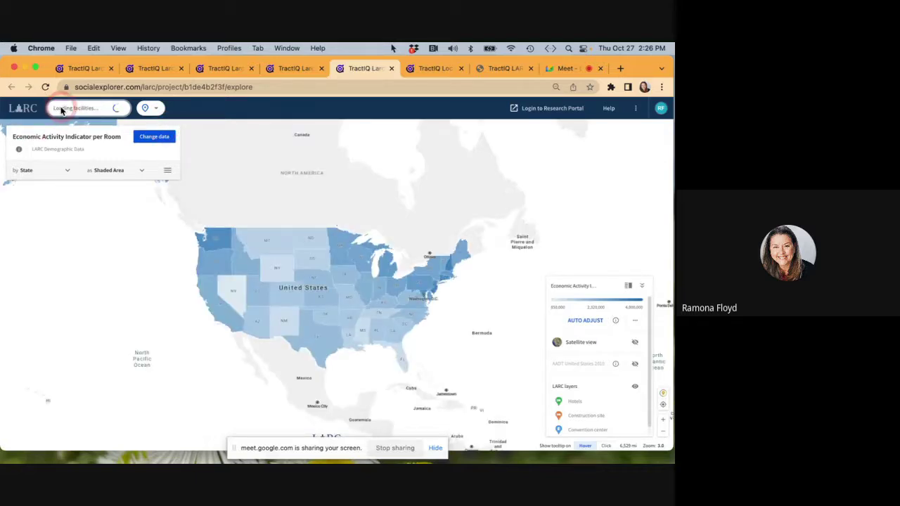
{"action": "left_click", "coordinate": [325, 74]}
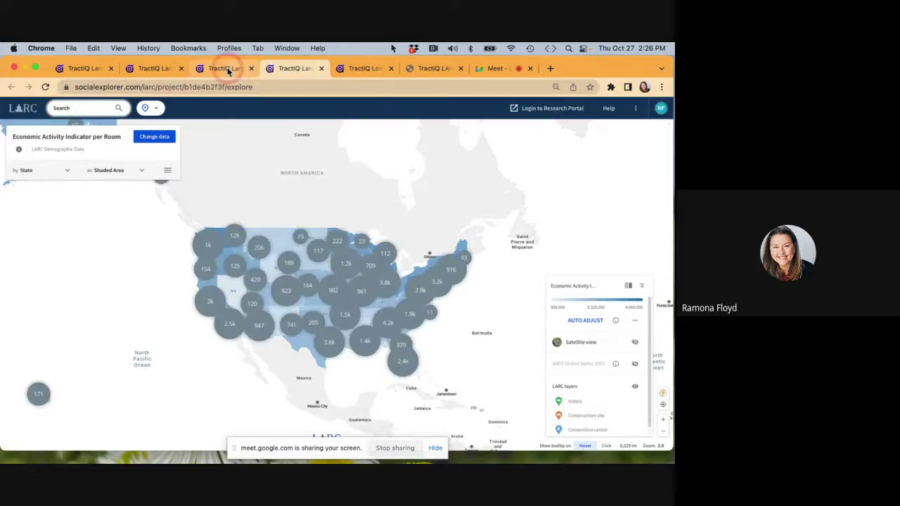
{"action": "left_click", "coordinate": [251, 69]}
Search hotels by name for 'Rodeway Inn Fort Pierce'.
{"action": "left_click", "coordinate": [87, 111]}
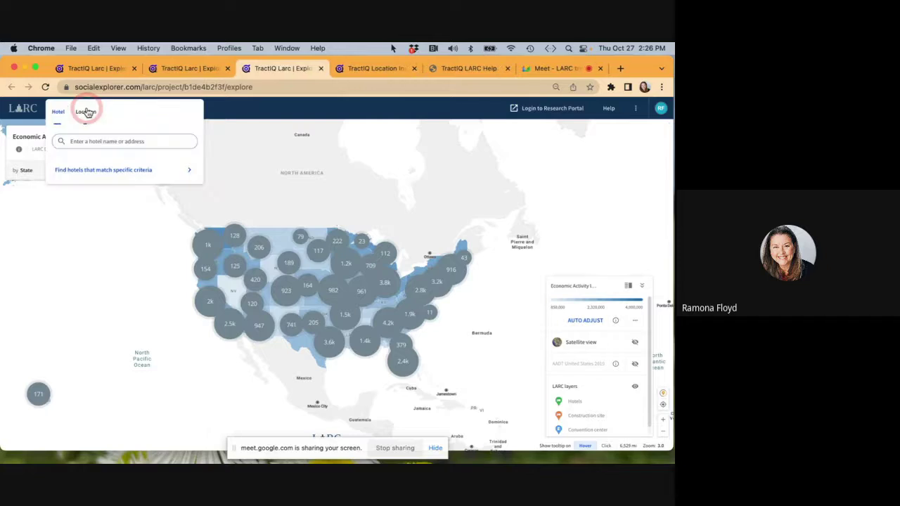
{"action": "left_click", "coordinate": [64, 112]}
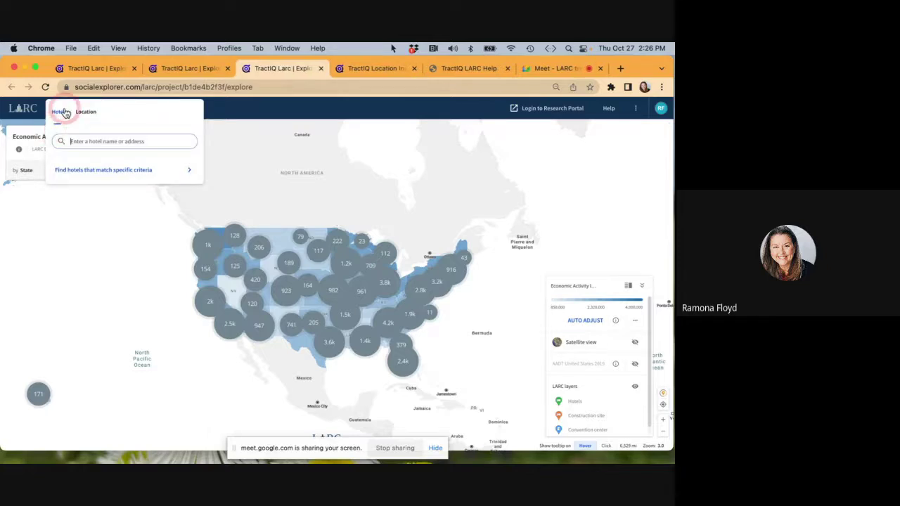
{"action": "left_click", "coordinate": [73, 145]}
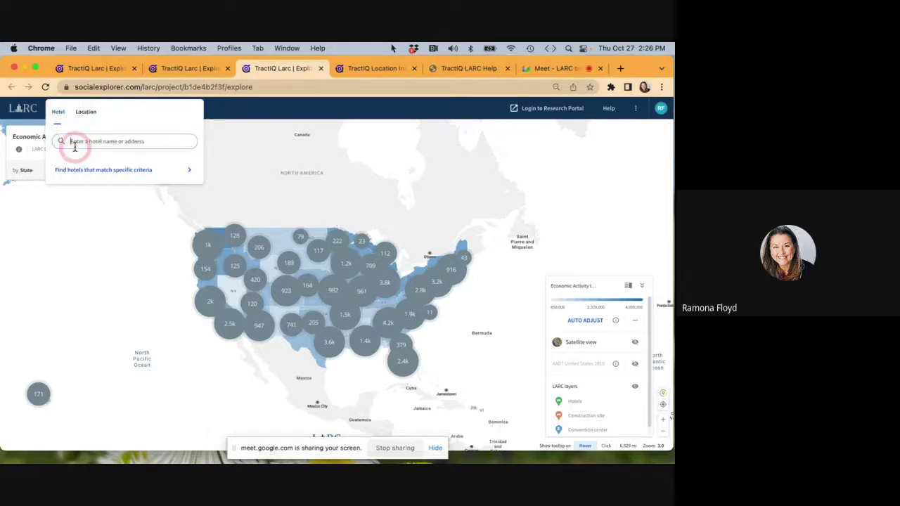
{"action": "type", "text": "Rodeway Inn"}
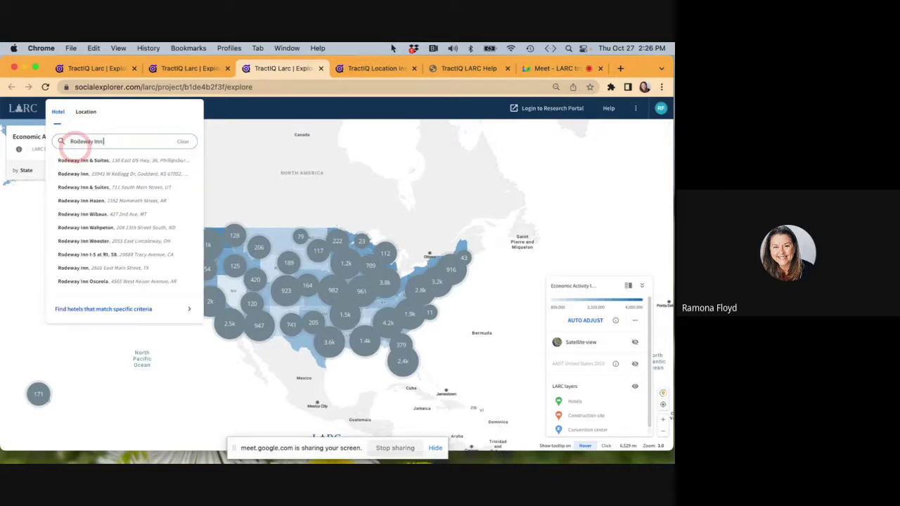
{"action": "type", "text": " Fort Pierce"}
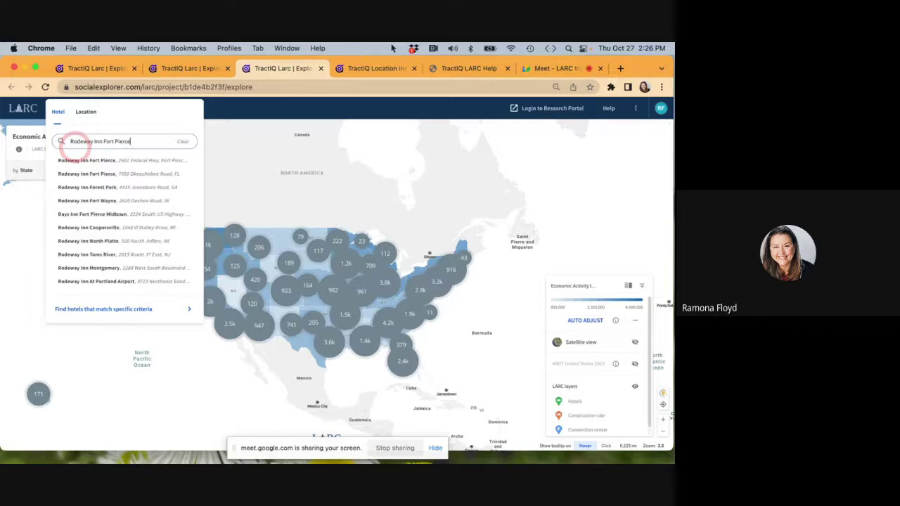
Select Rodeway Inn Fort Pierce on Okeechobee Road and add it to the comparison list.
{"action": "left_click", "coordinate": [93, 178]}
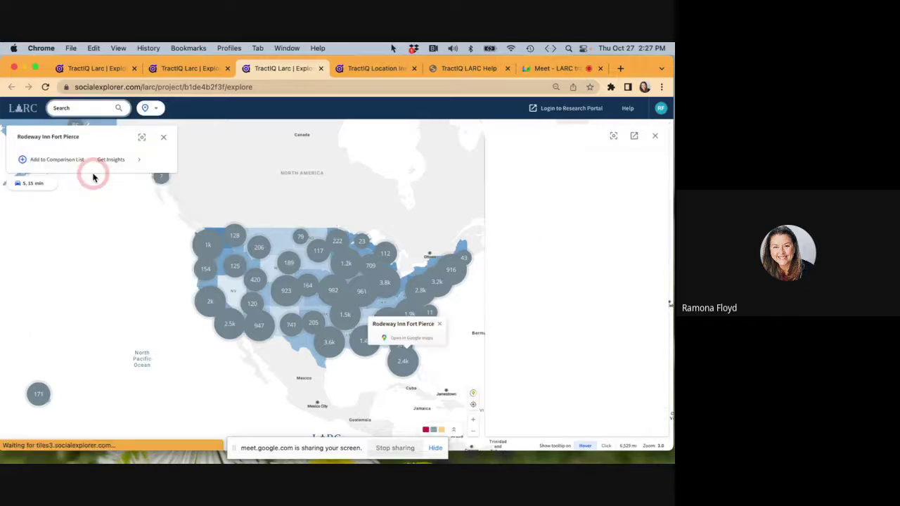
{"action": "left_click", "coordinate": [140, 138]}
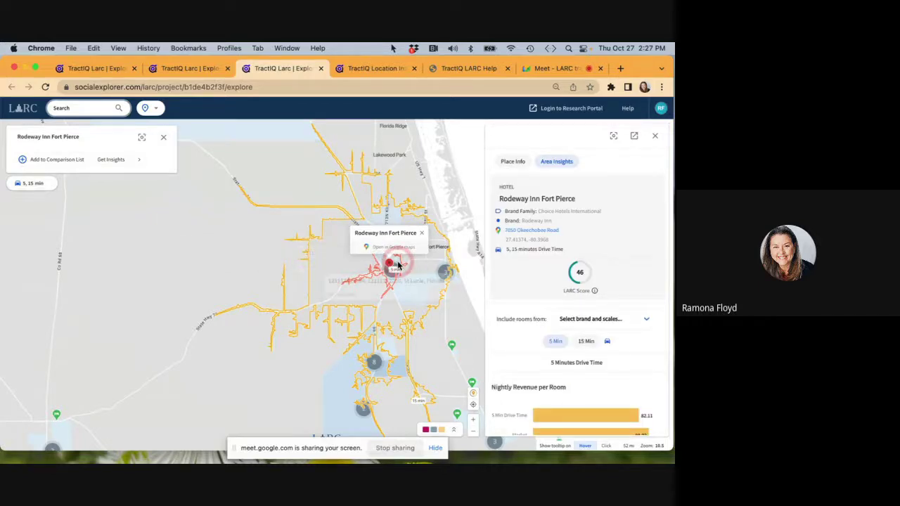
{"action": "left_click", "coordinate": [58, 160]}
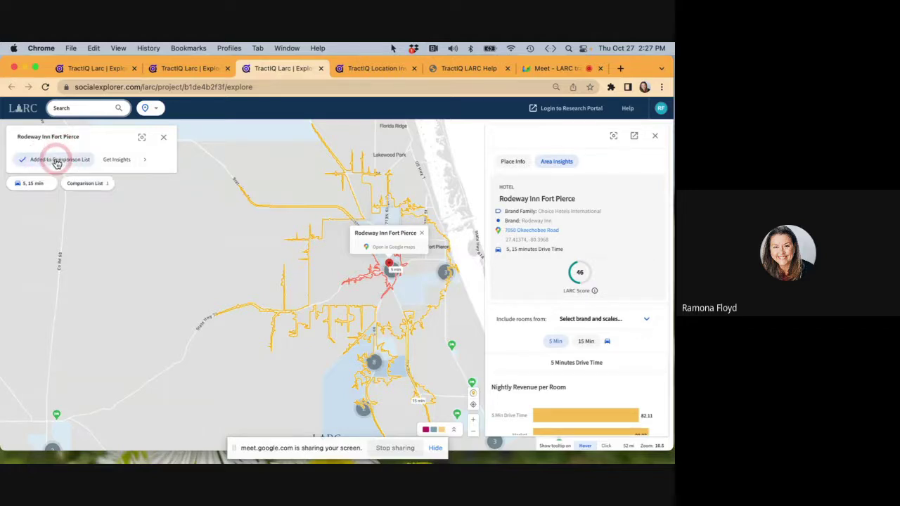
Zoom into the surrounding area and view Home2 Suites by Hilton Fort Pierce details.
{"action": "double_click", "coordinate": [370, 301]}
{"action": "scroll", "coordinate": [369, 301], "scroll_direction": "up", "scroll_amount": 2}
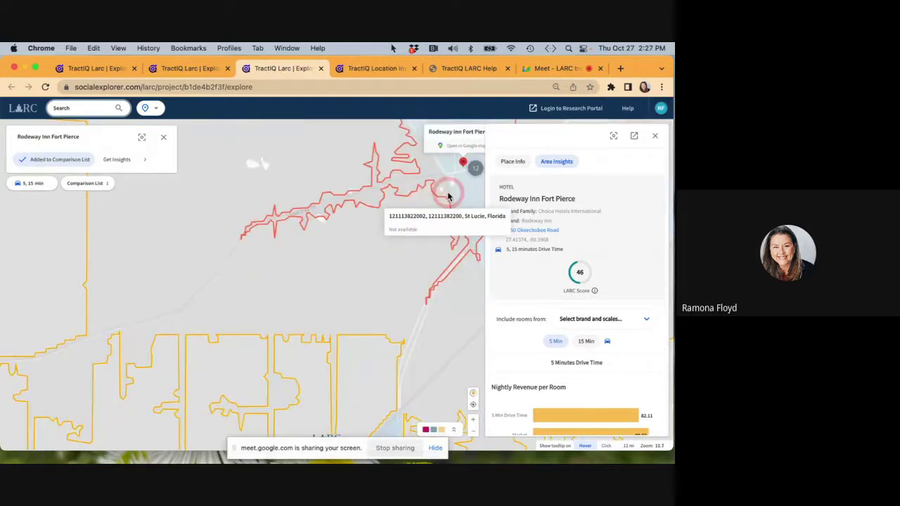
{"action": "left_click_drag", "start_coordinate": [442, 201], "coordinate": [225, 265]}
{"action": "scroll", "coordinate": [226, 271], "scroll_direction": "up", "scroll_amount": 3}
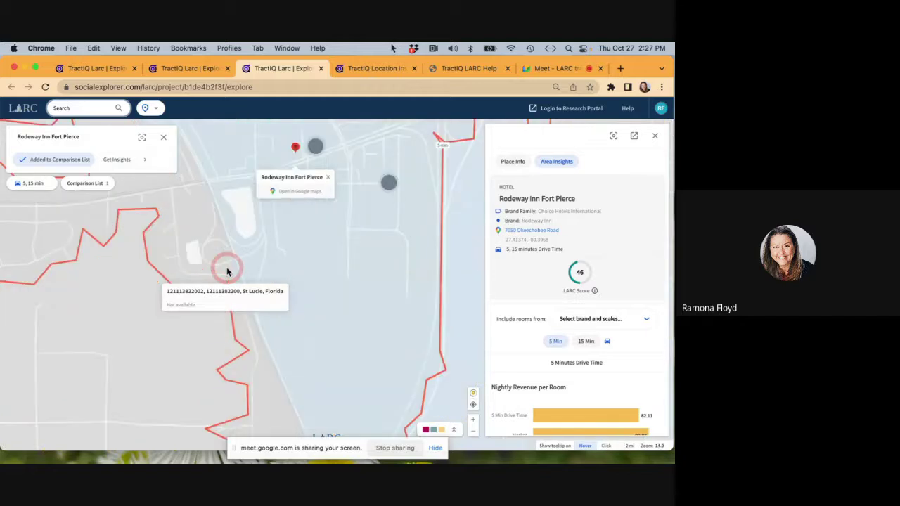
{"action": "scroll", "coordinate": [226, 272], "scroll_direction": "up", "scroll_amount": 2}
{"action": "mouse_move", "coordinate": [442, 152]}
{"action": "left_mouse_down"}
{"action": "mouse_move", "coordinate": [321, 282]}
{"action": "mouse_move", "coordinate": [275, 294]}
{"action": "left_mouse_up"}
{"action": "left_click", "coordinate": [359, 232]}
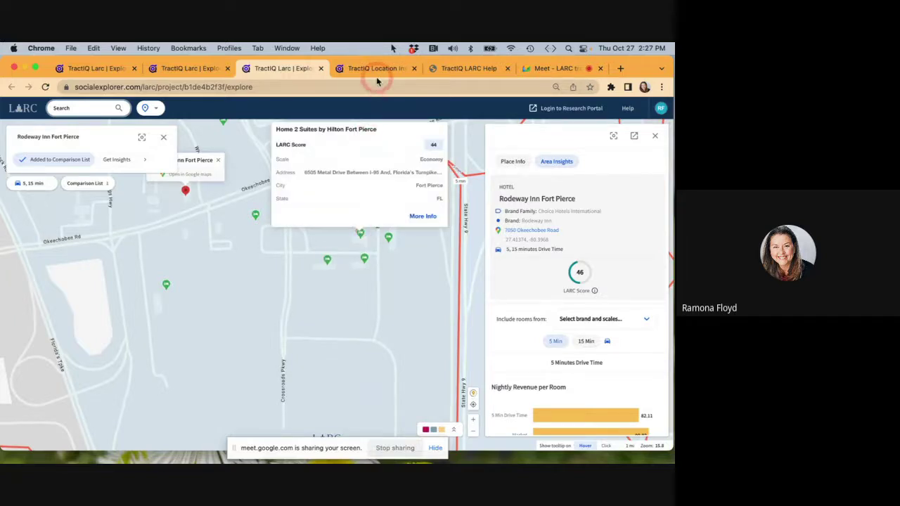
Admit the waiting guest in the video meeting and return to the map explorer.
{"action": "left_click", "coordinate": [532, 68]}
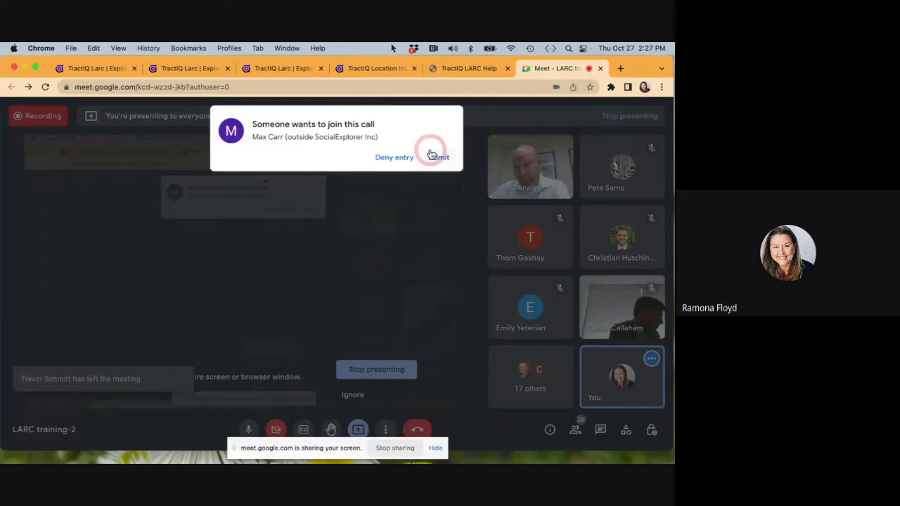
{"action": "left_click", "coordinate": [432, 153]}
{"action": "left_click", "coordinate": [283, 70]}
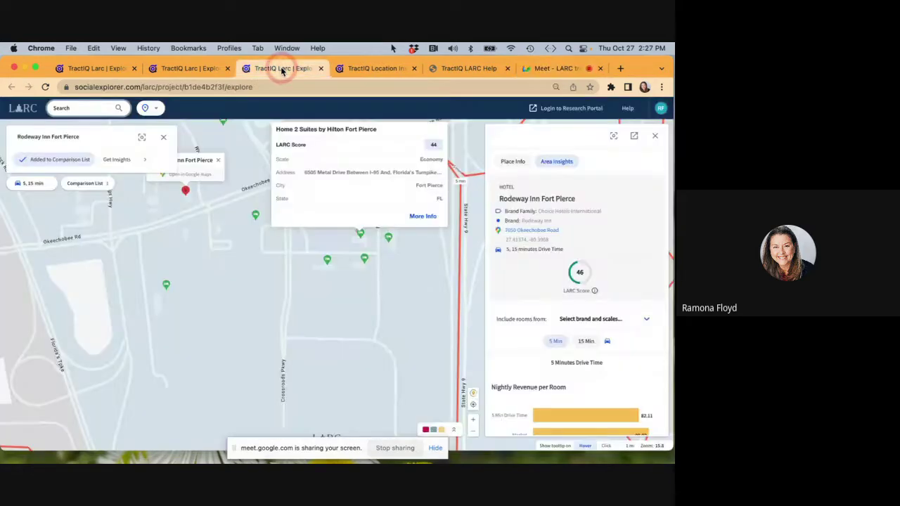
Check nearby hotels: Hampton Inn, Best Western, Quality Inn, Americas Best Value Inn, Holiday Inn Express.
{"action": "left_click", "coordinate": [327, 262]}
{"action": "left_click", "coordinate": [364, 260]}
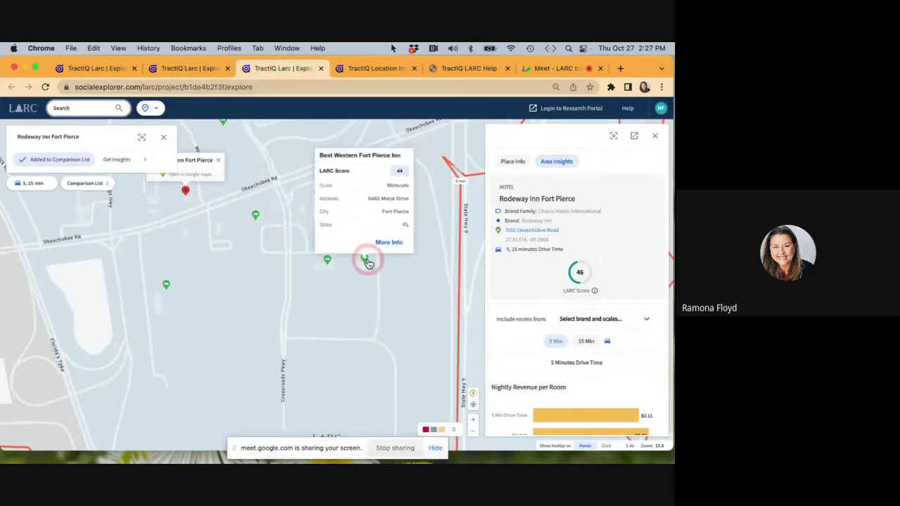
{"action": "left_click", "coordinate": [257, 215]}
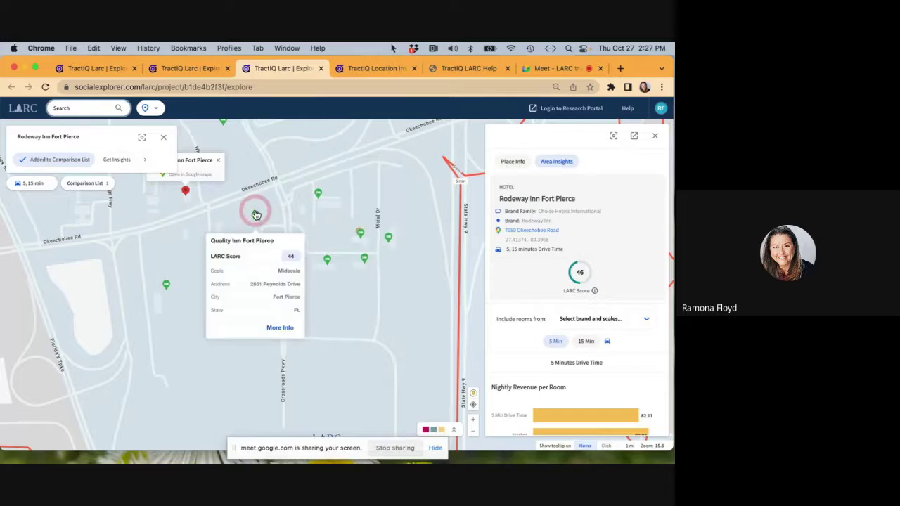
{"action": "left_click", "coordinate": [318, 194]}
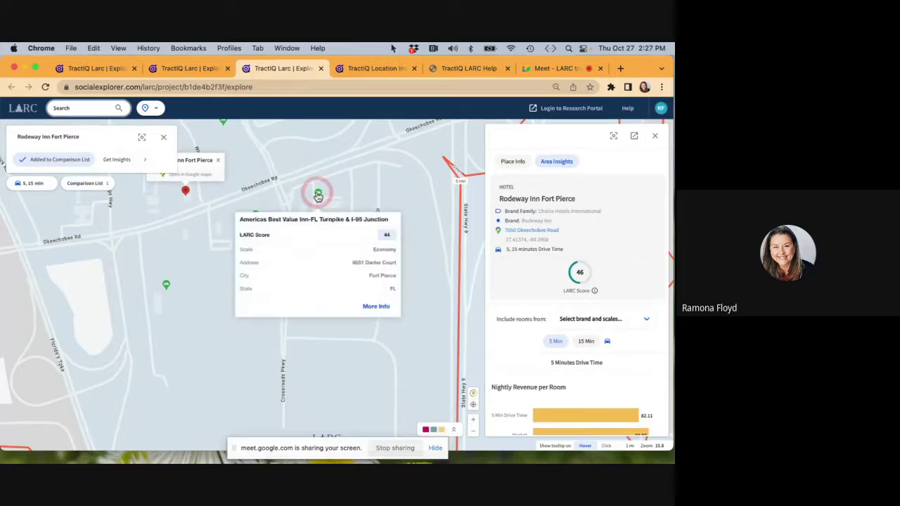
{"action": "left_click", "coordinate": [173, 285]}
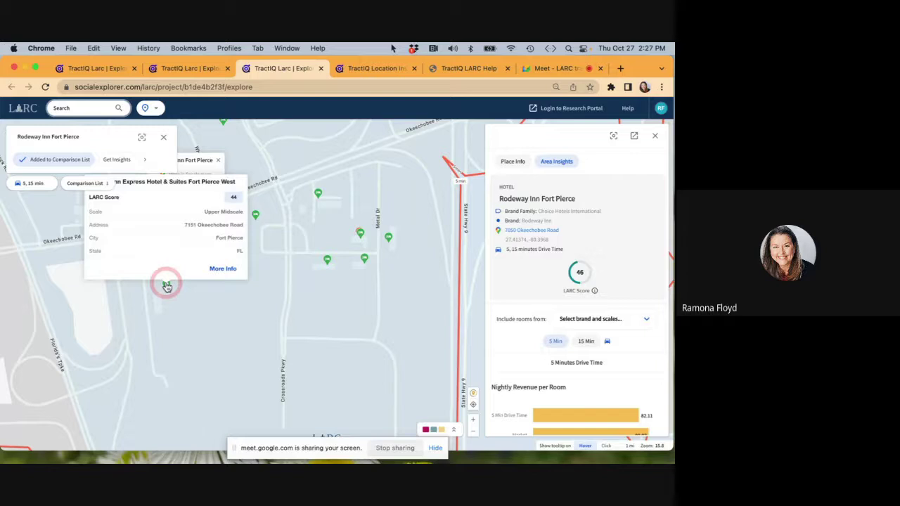
Load Holiday Inn Express Fort Pierce West insights and add it to the comparison list.
{"action": "left_click", "coordinate": [194, 279]}
{"action": "left_click", "coordinate": [218, 273]}
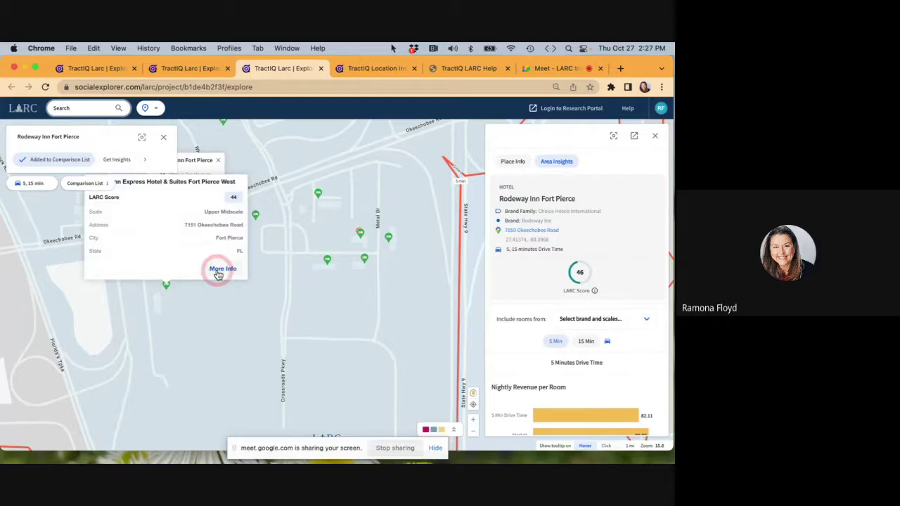
{"action": "left_click", "coordinate": [218, 273]}
{"action": "left_click", "coordinate": [40, 162]}
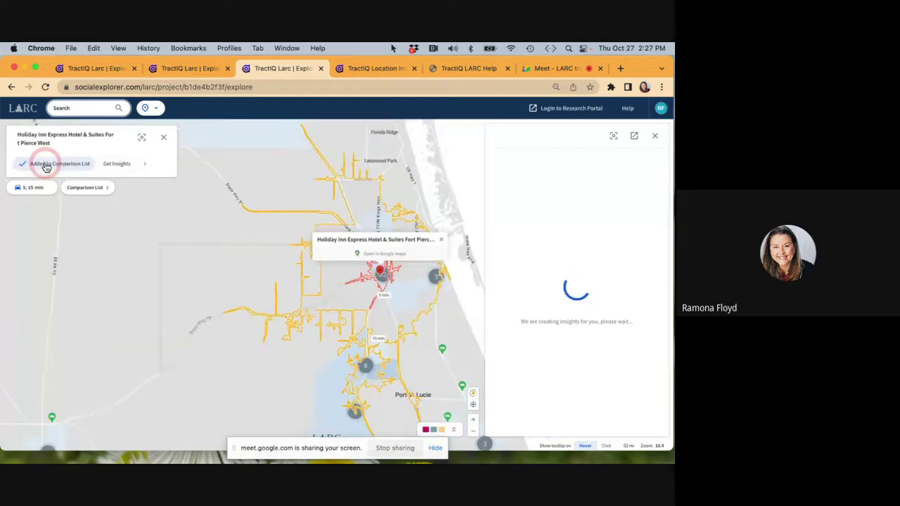
{"action": "left_click", "coordinate": [366, 213]}
{"action": "left_click", "coordinate": [395, 305]}
Explore the map around the hotel's drive-time area toward central Fort Pierce.
{"action": "scroll", "coordinate": [410, 289], "scroll_direction": "up", "scroll_amount": 5}
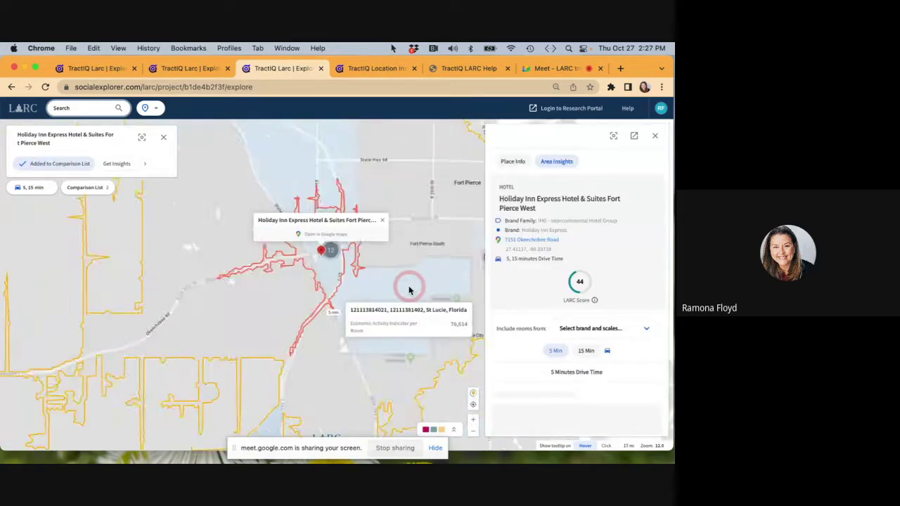
{"action": "scroll", "coordinate": [345, 240], "scroll_direction": "up", "scroll_amount": 5}
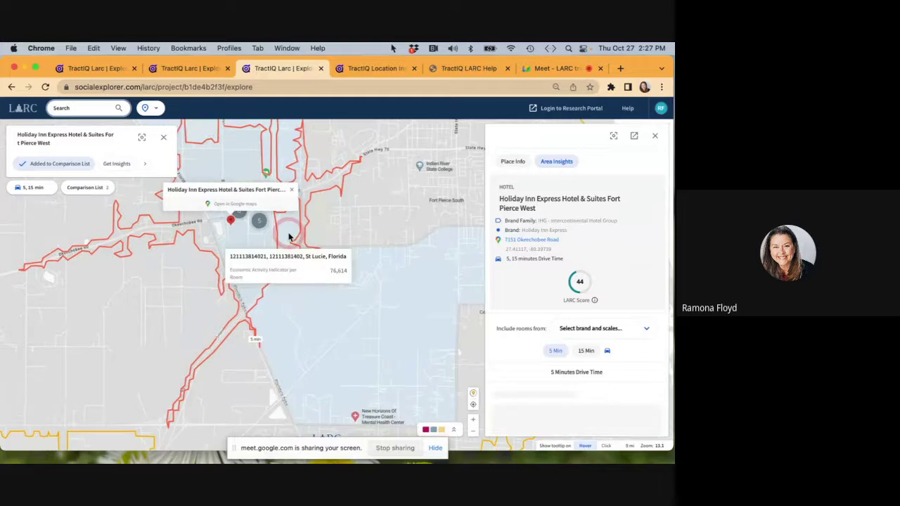
{"action": "scroll", "coordinate": [288, 237], "scroll_direction": "down", "scroll_amount": 1}
{"action": "left_click_drag", "start_coordinate": [320, 201], "coordinate": [17, 375]}
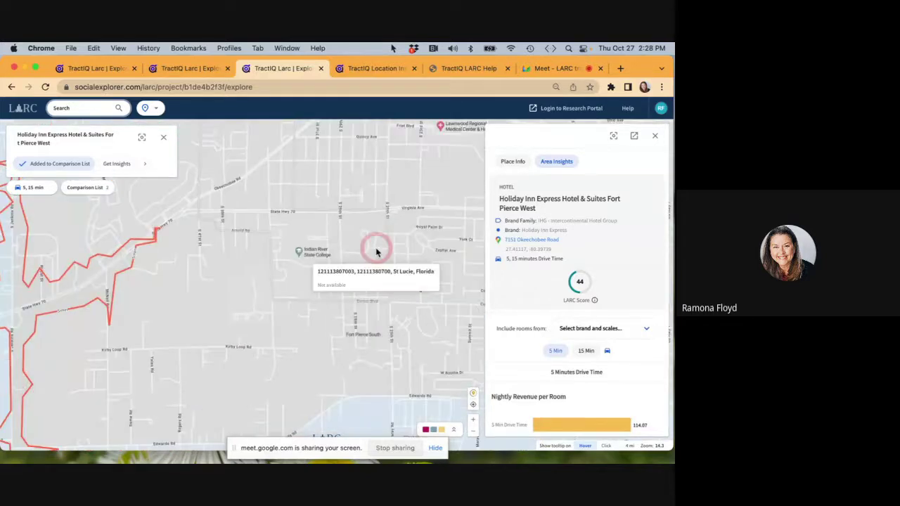
{"action": "mouse_move", "coordinate": [373, 251]}
{"action": "left_mouse_down"}
{"action": "mouse_move", "coordinate": [173, 352]}
{"action": "mouse_move", "coordinate": [120, 358]}
{"action": "mouse_move", "coordinate": [115, 323]}
{"action": "left_mouse_up"}
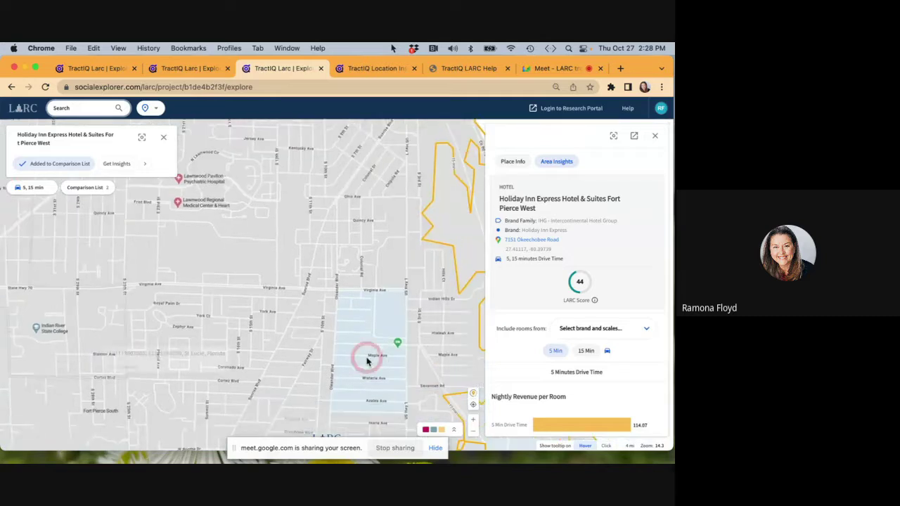
{"action": "mouse_move", "coordinate": [398, 347]}
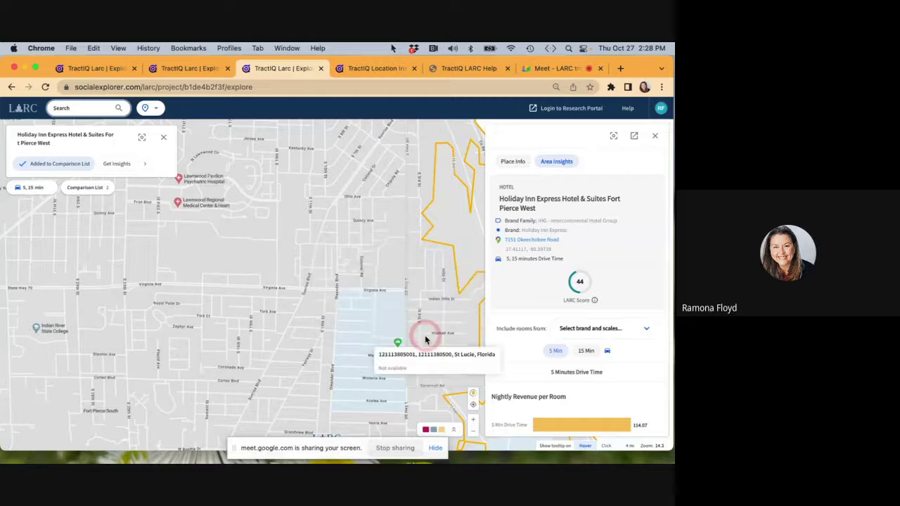
Add the Federal Hwy Rodeway Inn Fort Pierce (LARC score 60) as the third compared hotel.
{"action": "left_click", "coordinate": [455, 330]}
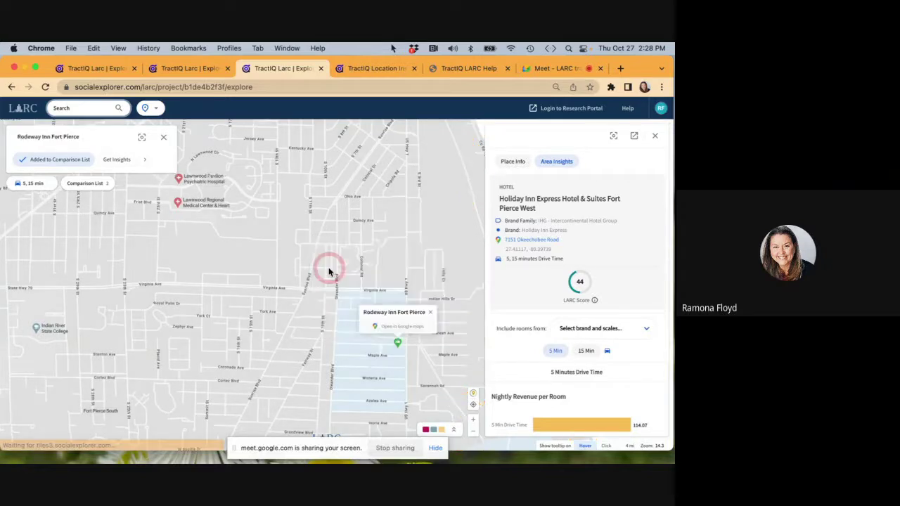
{"action": "left_click", "coordinate": [82, 184]}
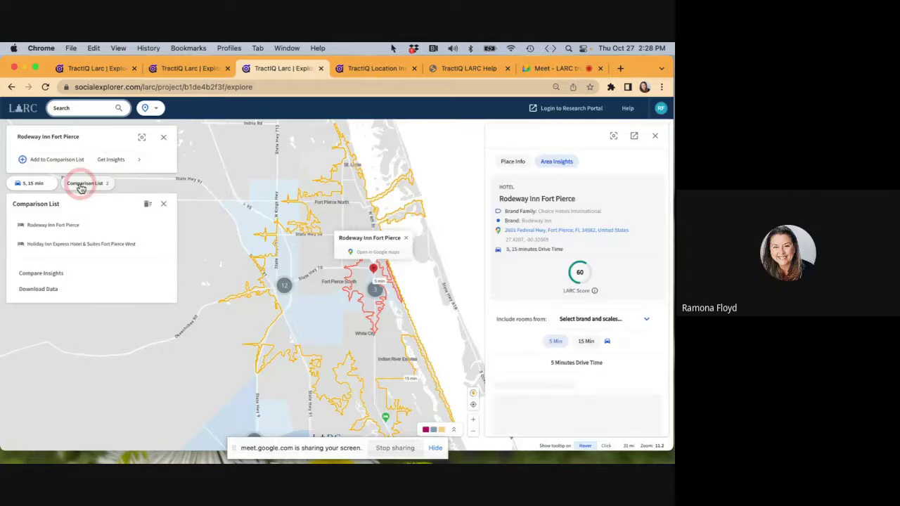
{"action": "left_click", "coordinate": [56, 159]}
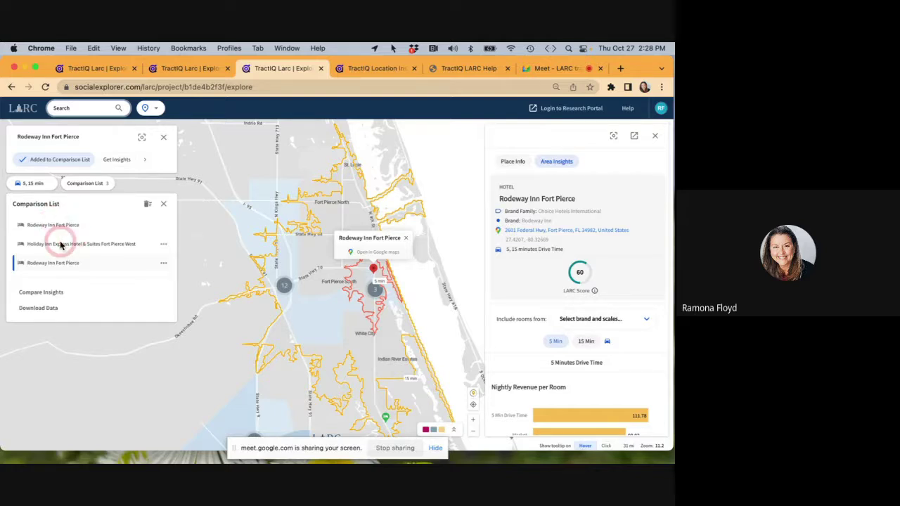
Compare the three hotels side by side at 15-minute drive time (nightly revenue 102.65, 102.65, 103.84).
{"action": "left_click", "coordinate": [44, 292]}
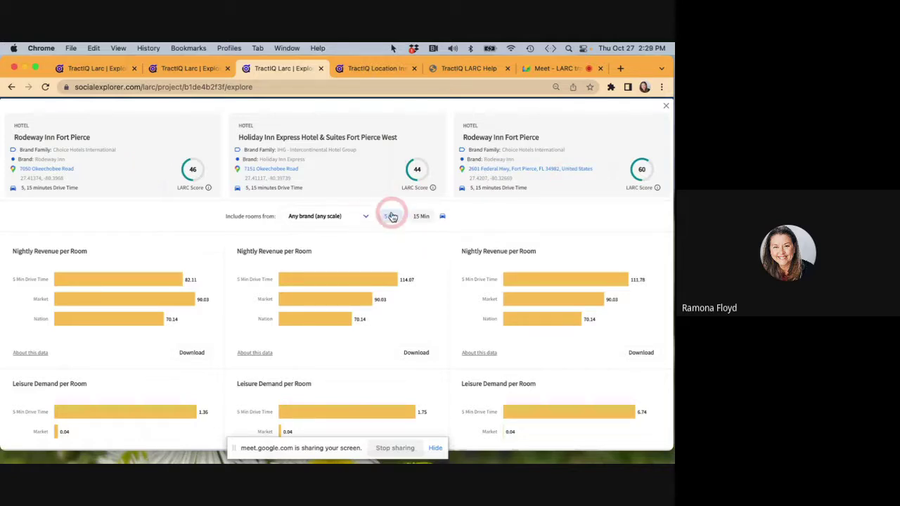
{"action": "left_click", "coordinate": [422, 217]}
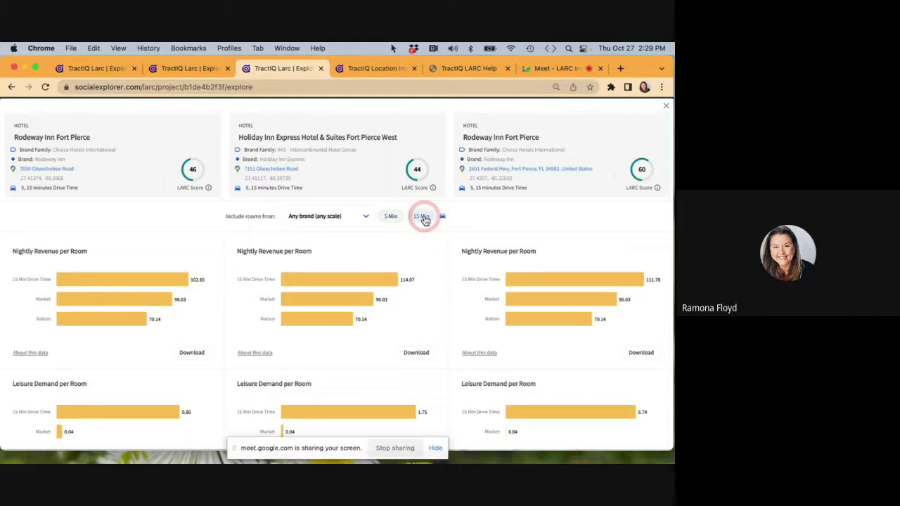
{"action": "left_click", "coordinate": [365, 217]}
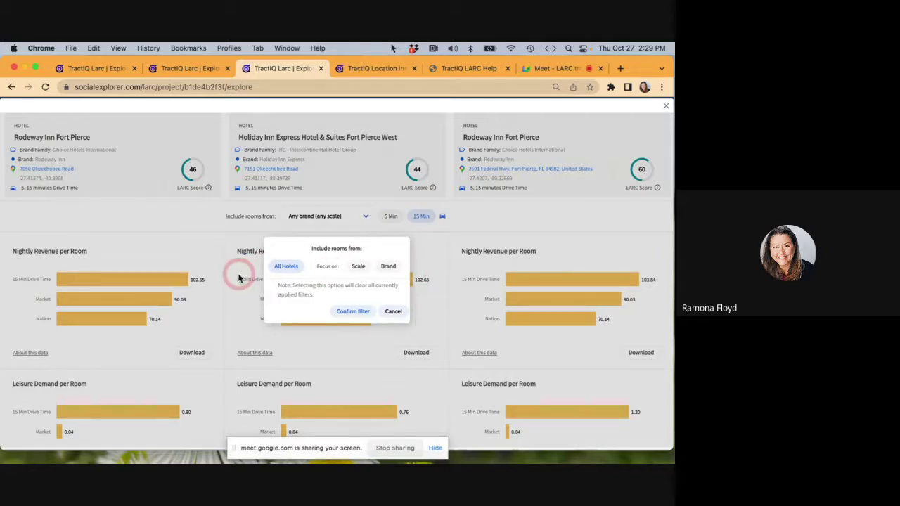
{"action": "left_click", "coordinate": [395, 311]}
{"action": "scroll", "coordinate": [358, 341], "scroll_direction": "down", "scroll_amount": 3}
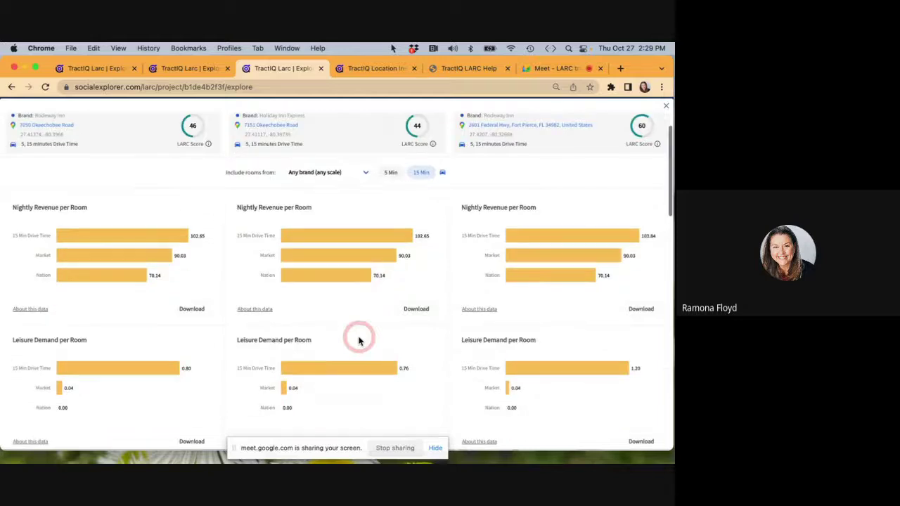
{"action": "scroll", "coordinate": [359, 341], "scroll_direction": "down", "scroll_amount": 4}
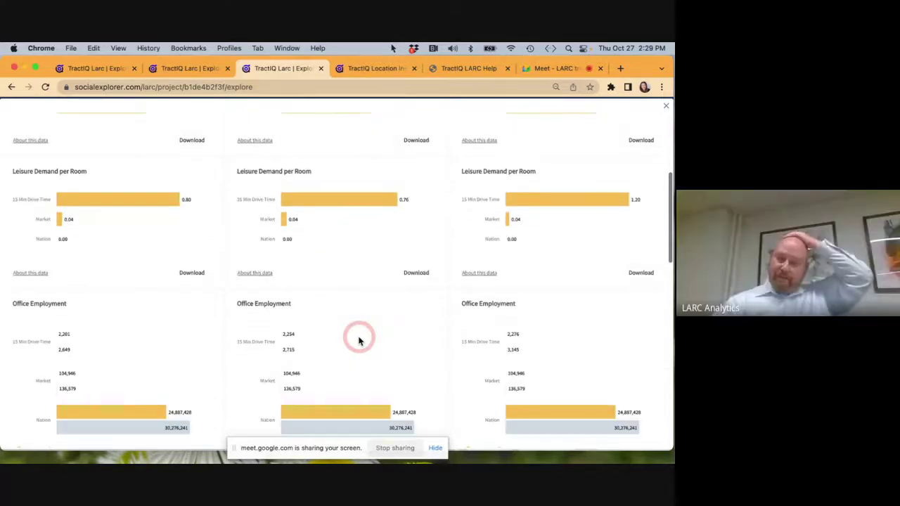
{"action": "scroll", "coordinate": [359, 341], "scroll_direction": "down", "scroll_amount": 8}
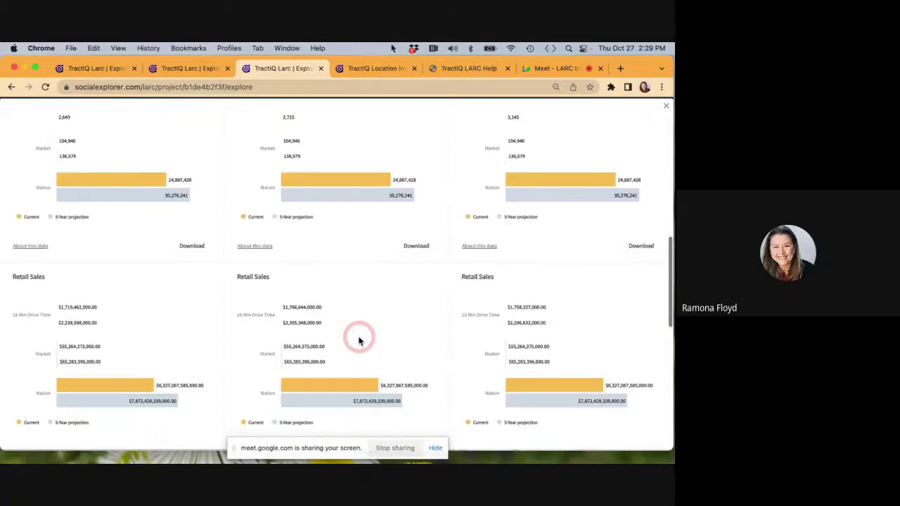
{"action": "scroll", "coordinate": [358, 341], "scroll_direction": "down", "scroll_amount": 6}
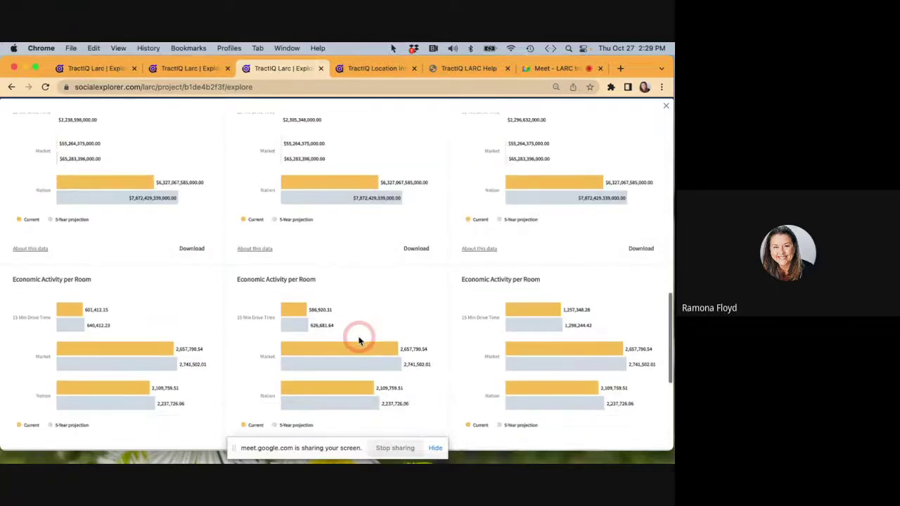
{"action": "scroll", "coordinate": [358, 341], "scroll_direction": "down", "scroll_amount": 4}
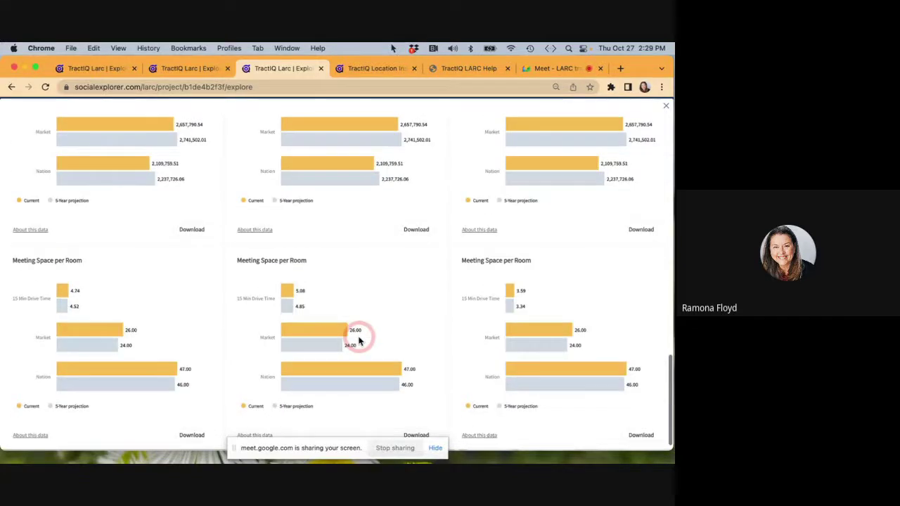
{"action": "scroll", "coordinate": [359, 341], "scroll_direction": "up", "scroll_amount": 3}
{"action": "scroll", "coordinate": [359, 341], "scroll_direction": "up", "scroll_amount": 15}
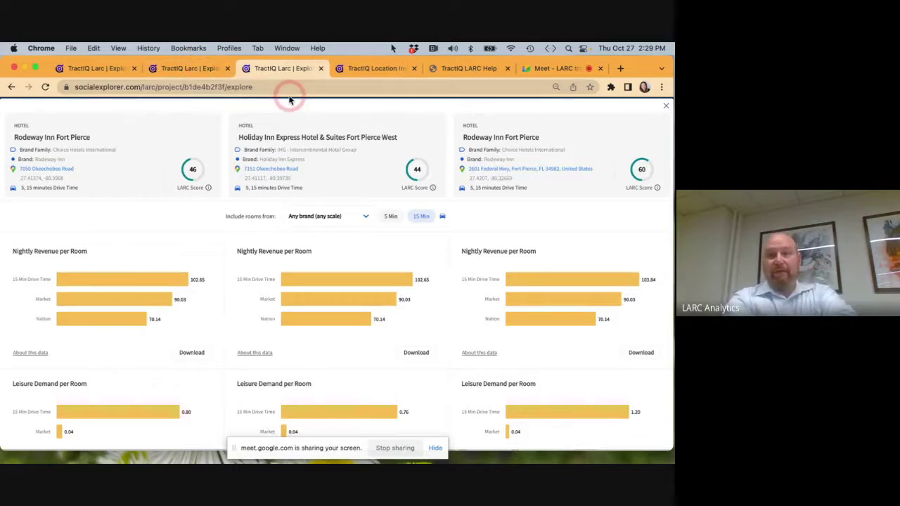
Close the hotel comparison to return to the map explore page.
{"action": "left_click", "coordinate": [211, 70]}
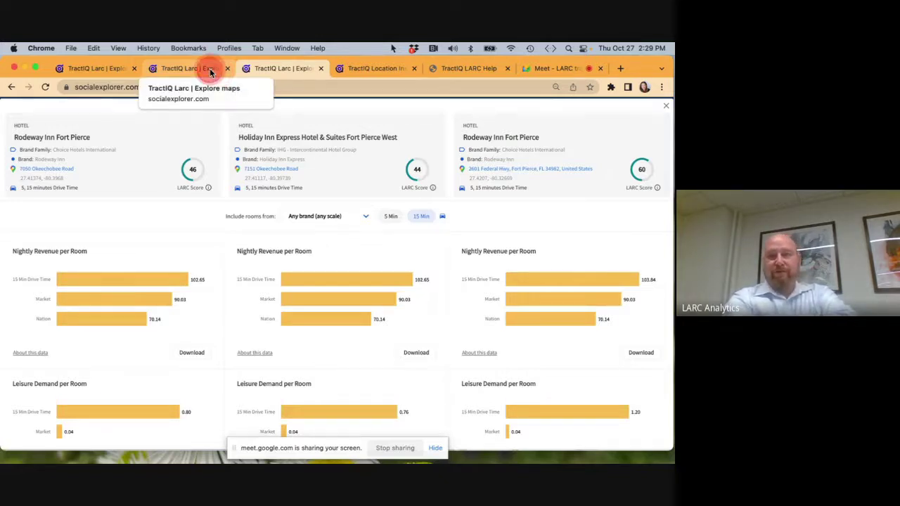
{"action": "left_click", "coordinate": [350, 329]}
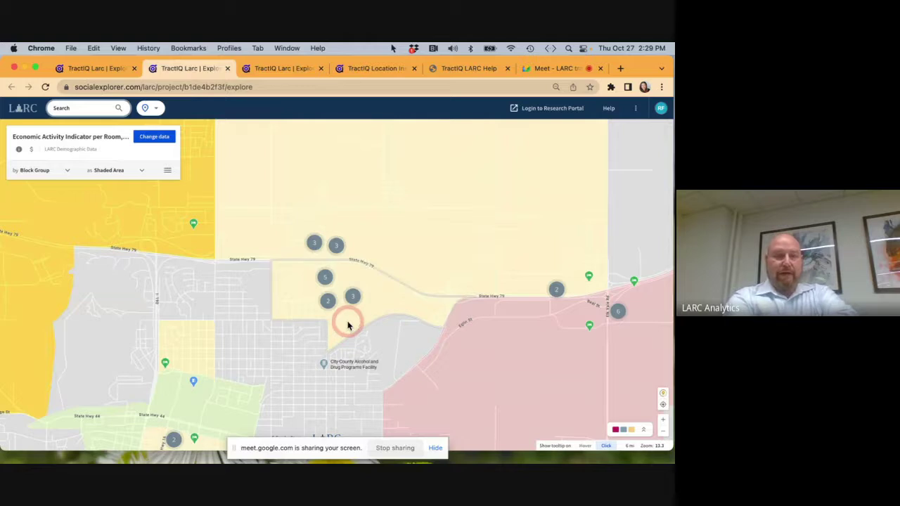
{"action": "left_click", "coordinate": [306, 70]}
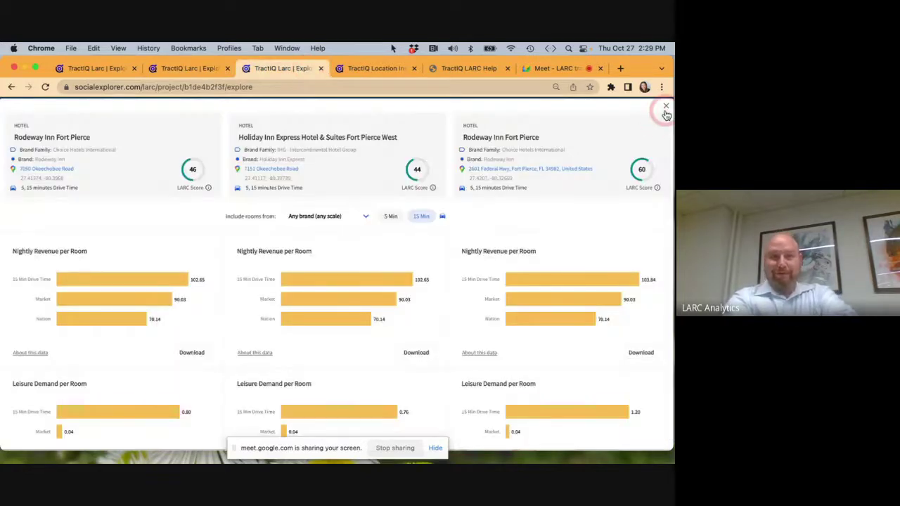
{"action": "left_click", "coordinate": [666, 106]}
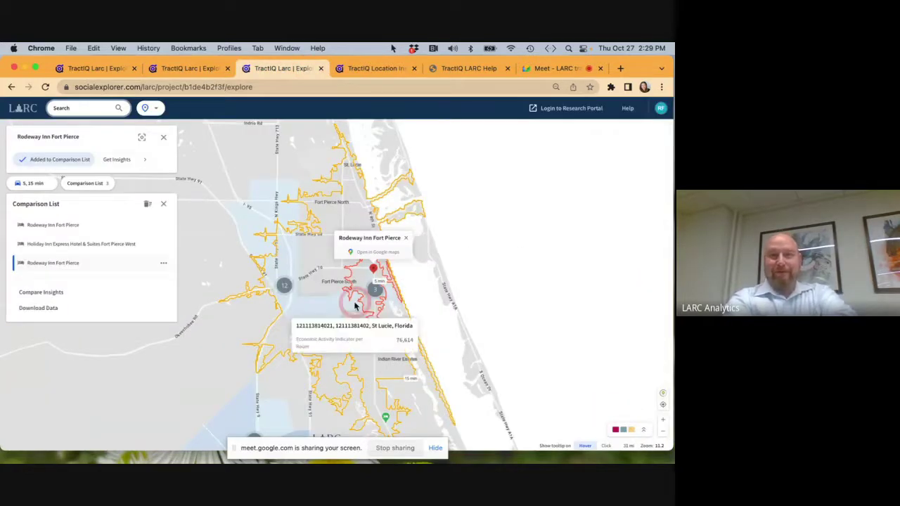
Zoom the map onto the Okeechobee Road hotels and set tooltips to show on Click.
{"action": "scroll", "coordinate": [355, 305], "scroll_direction": "up", "scroll_amount": 5}
{"action": "left_click", "coordinate": [293, 353]}
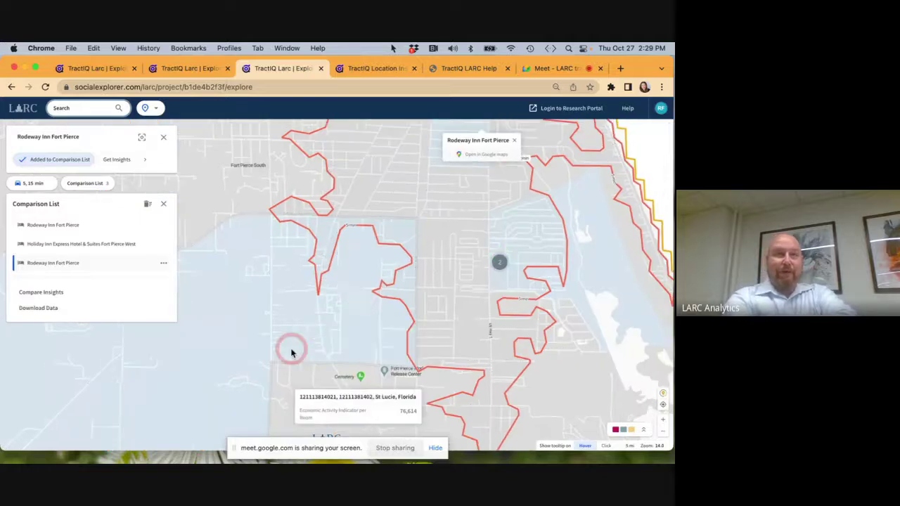
{"action": "left_click_drag", "start_coordinate": [251, 348], "coordinate": [661, 268]}
{"action": "left_click_drag", "start_coordinate": [237, 344], "coordinate": [416, 287]}
{"action": "scroll", "coordinate": [416, 285], "scroll_direction": "down", "scroll_amount": 5}
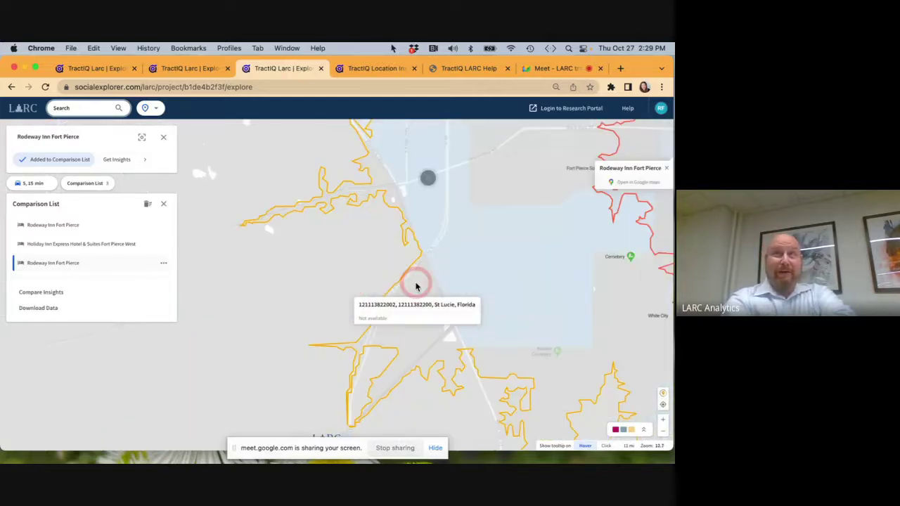
{"action": "scroll", "coordinate": [408, 349], "scroll_direction": "up", "scroll_amount": 4}
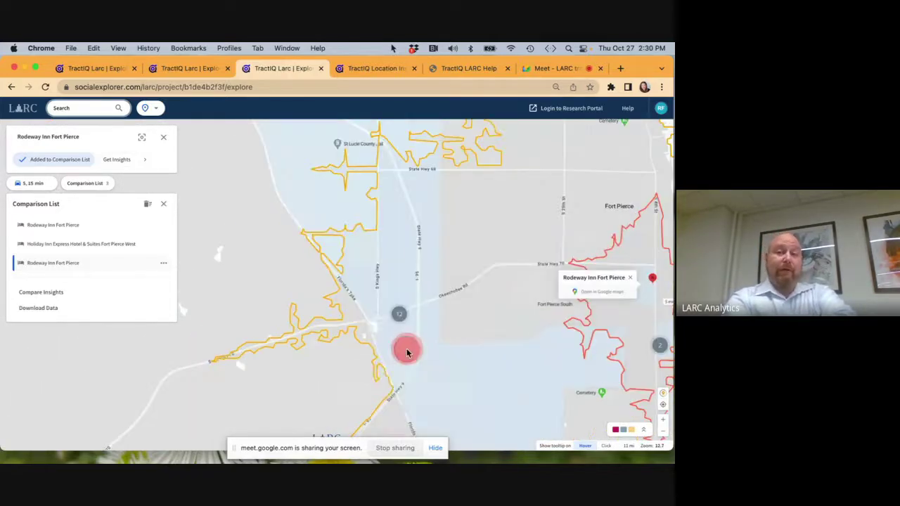
{"action": "scroll", "coordinate": [406, 351], "scroll_direction": "up", "scroll_amount": 4}
{"action": "scroll", "coordinate": [407, 351], "scroll_direction": "up", "scroll_amount": 2}
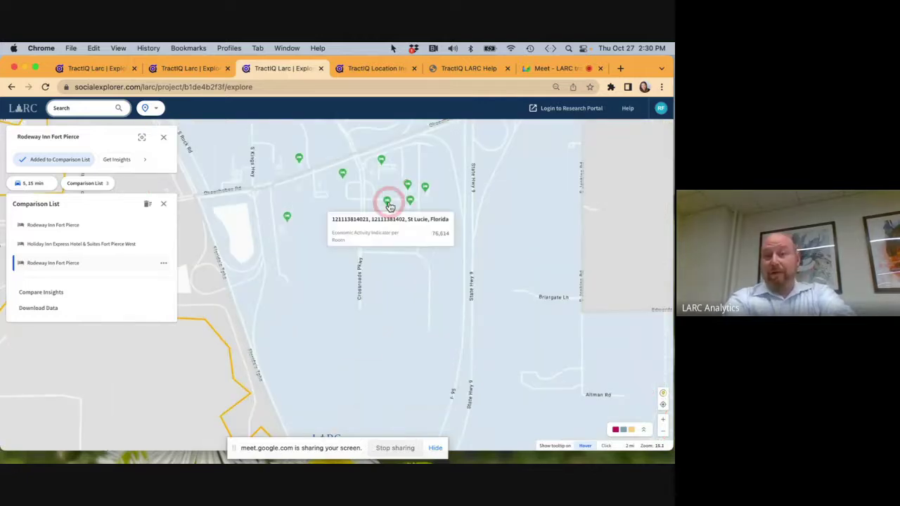
{"action": "mouse_move", "coordinate": [389, 206]}
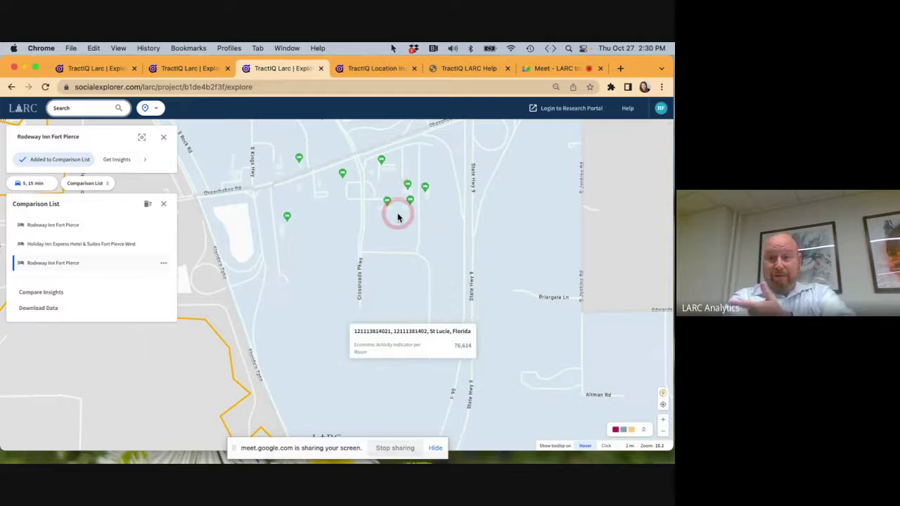
{"action": "mouse_move", "coordinate": [383, 164]}
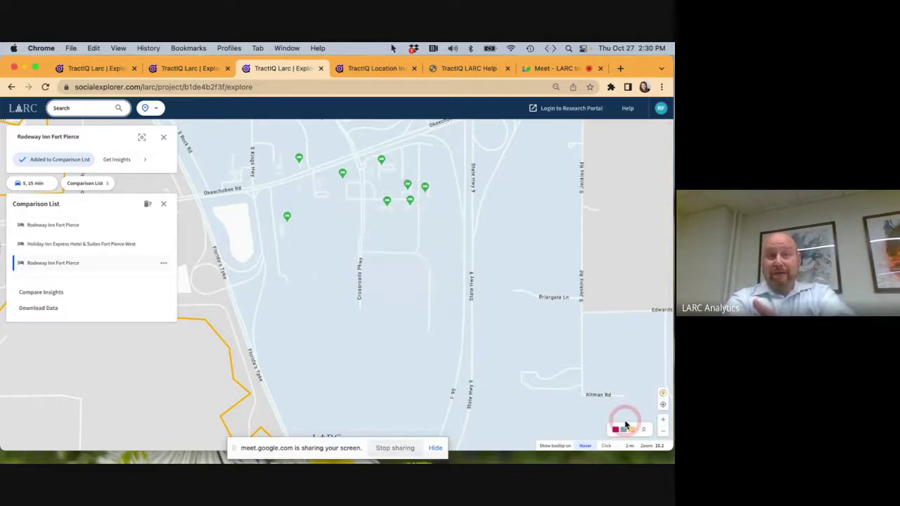
{"action": "left_click", "coordinate": [606, 446]}
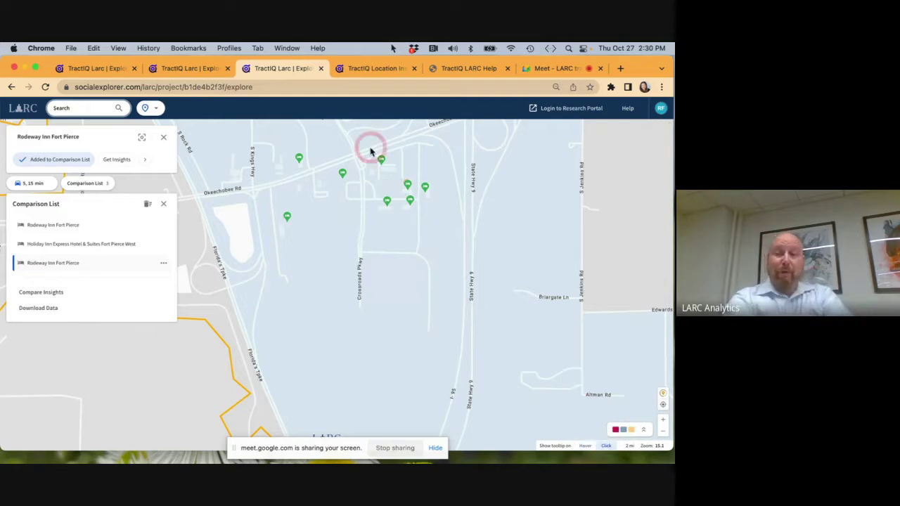
Add Quality Inn Fort Pierce to the comparison list from its info card.
{"action": "left_click", "coordinate": [343, 173]}
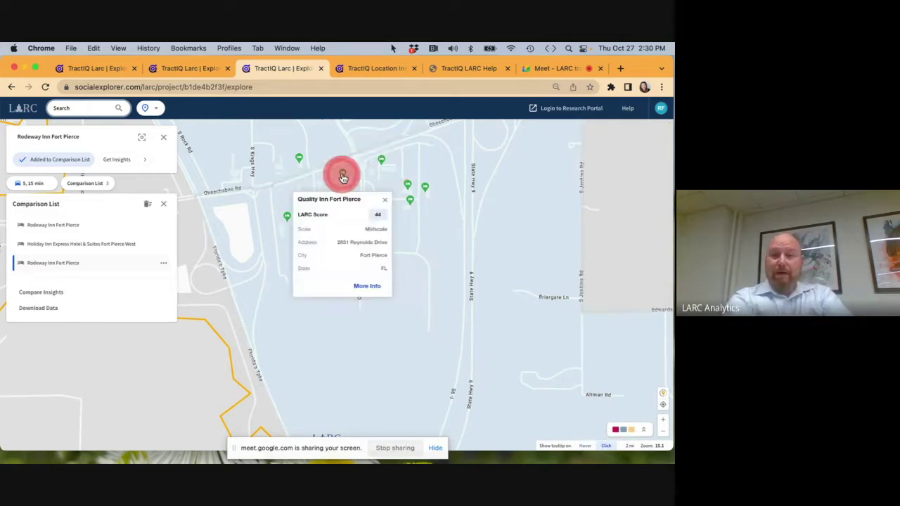
{"action": "left_click", "coordinate": [365, 285]}
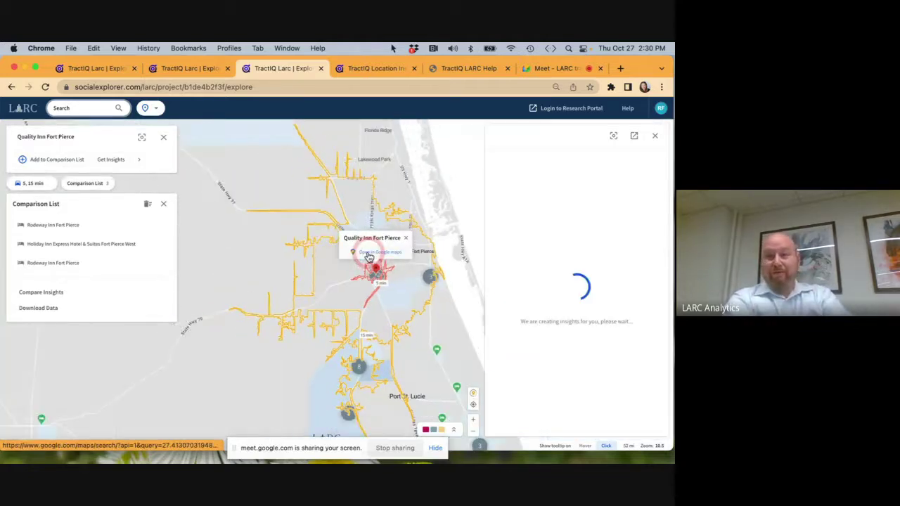
{"action": "left_click", "coordinate": [61, 159]}
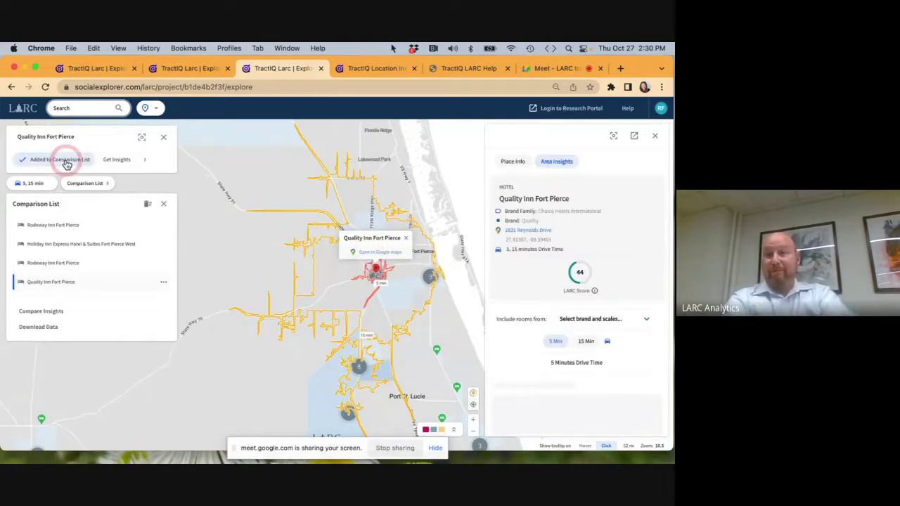
{"action": "left_click", "coordinate": [312, 288]}
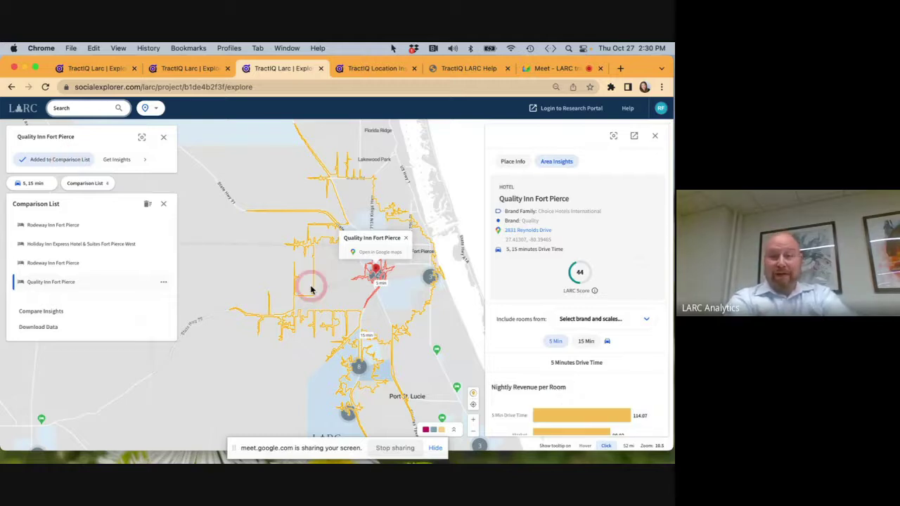
Add Best Western Port St. Lucie (LARC score 50) to the comparison list.
{"action": "left_click", "coordinate": [436, 351]}
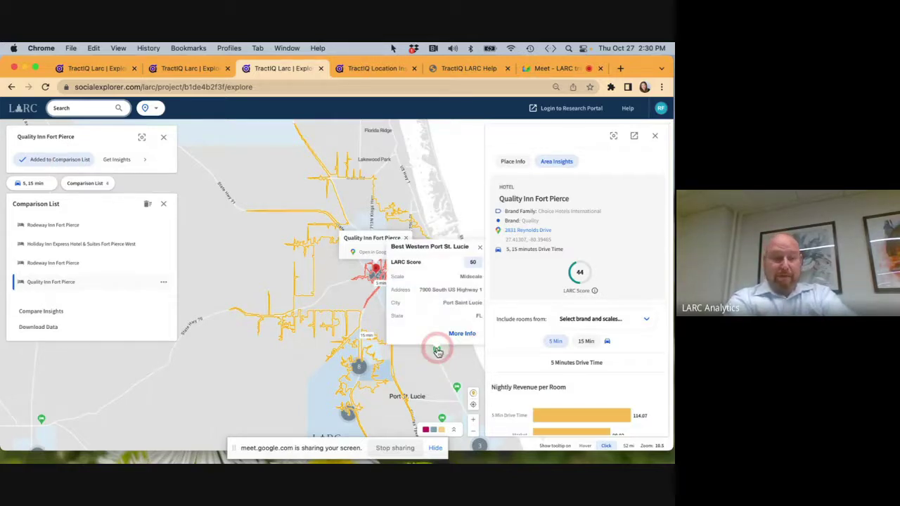
{"action": "left_click", "coordinate": [461, 335]}
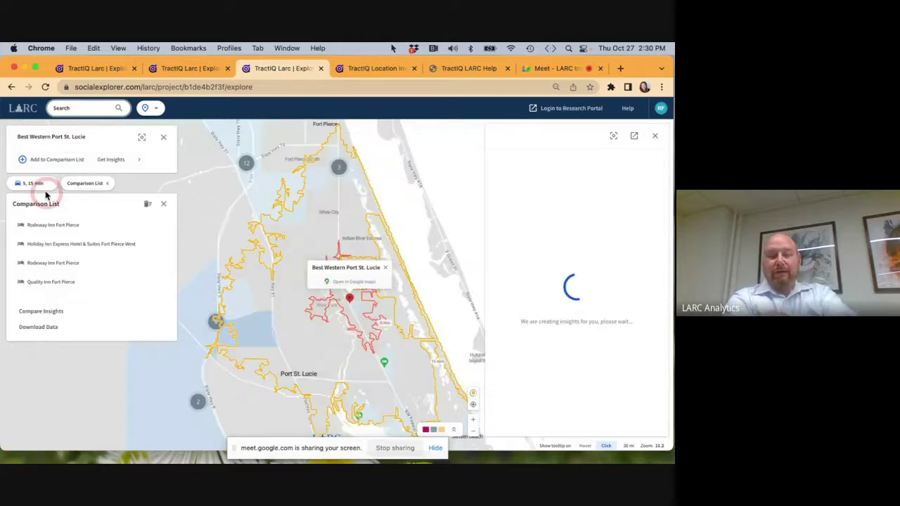
{"action": "left_click", "coordinate": [49, 163]}
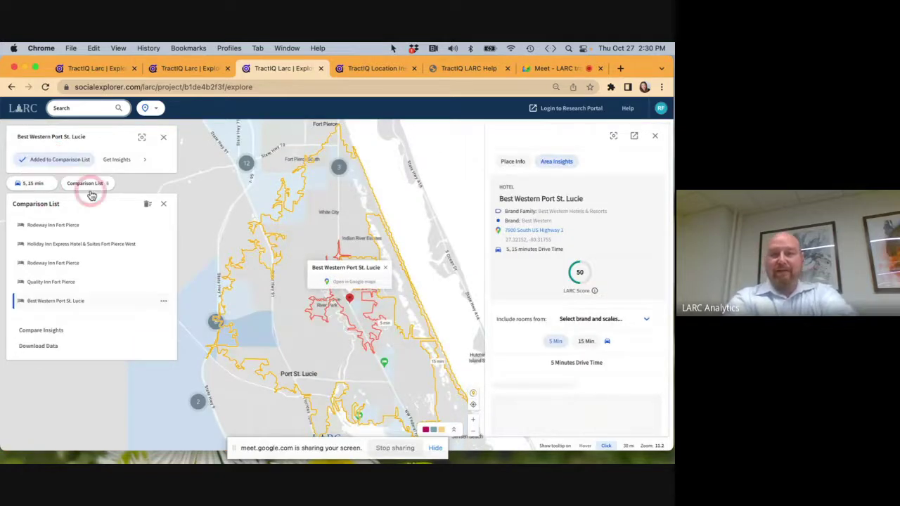
{"action": "left_click", "coordinate": [41, 332]}
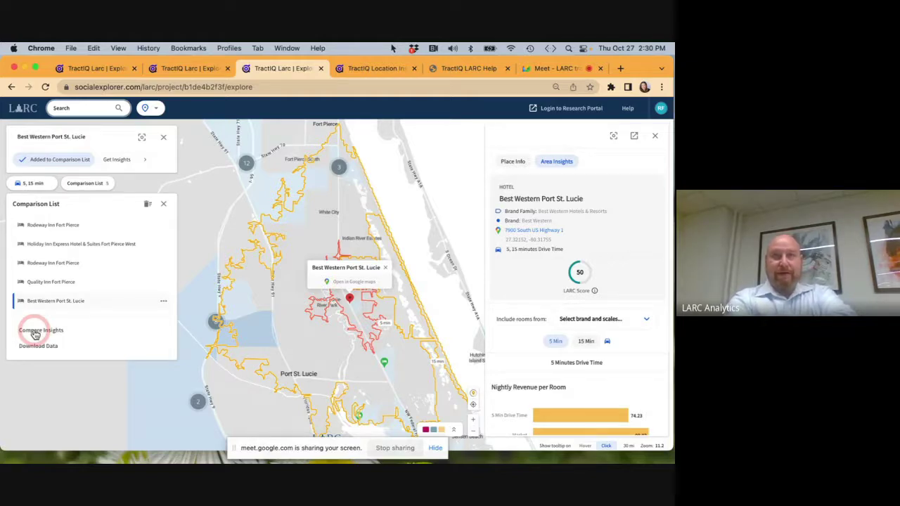
{"action": "left_click", "coordinate": [35, 335]}
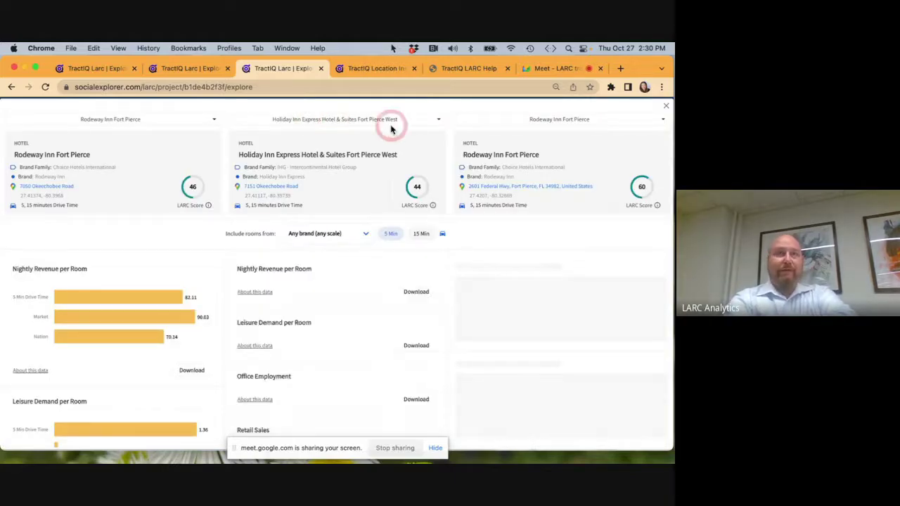
{"action": "left_click", "coordinate": [441, 123]}
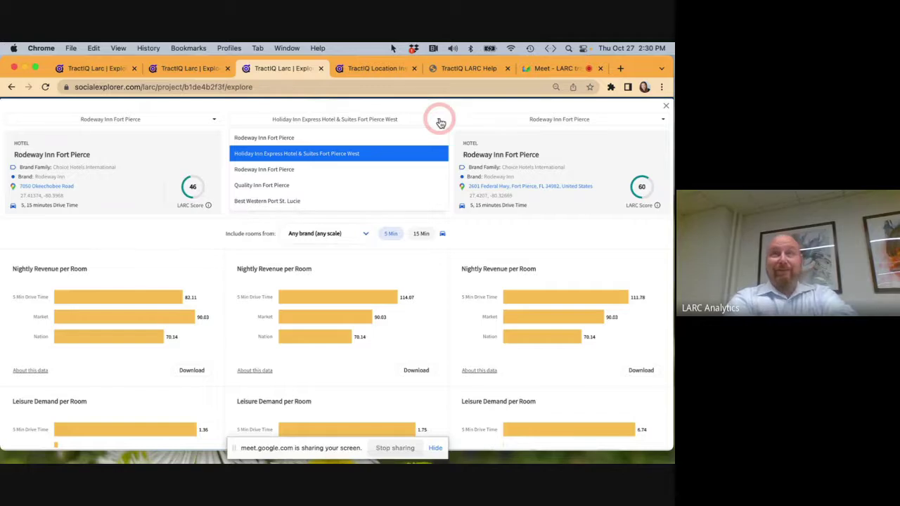
{"action": "scroll", "coordinate": [336, 295], "scroll_direction": "down", "scroll_amount": 3}
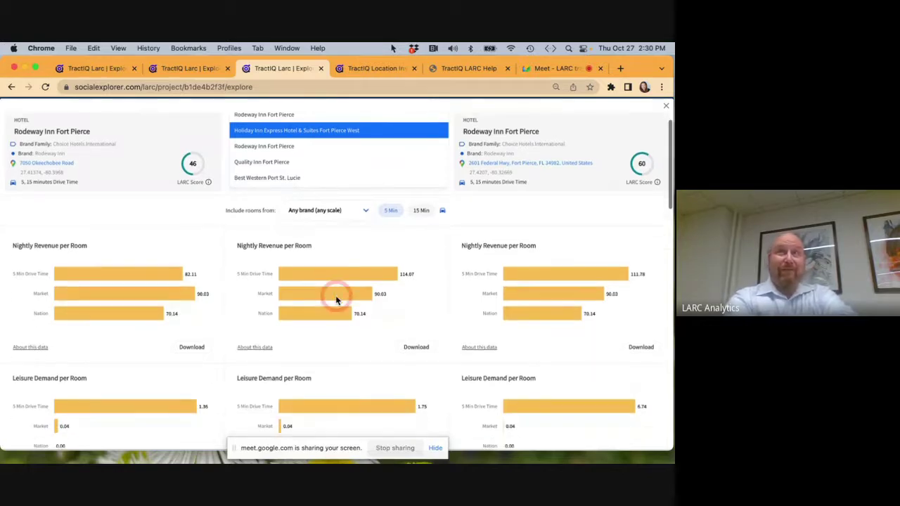
{"action": "scroll", "coordinate": [336, 300], "scroll_direction": "up", "scroll_amount": 3}
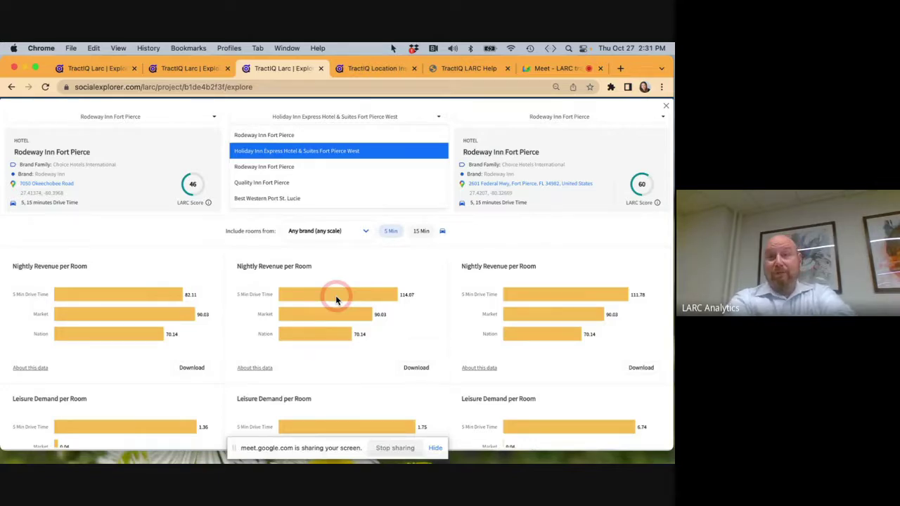
{"action": "left_click", "coordinate": [424, 232]}
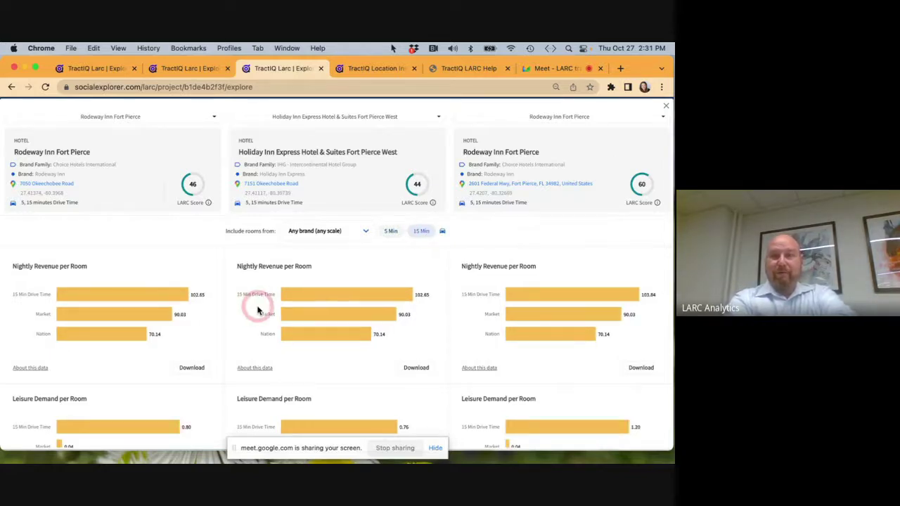
{"action": "scroll", "coordinate": [274, 337], "scroll_direction": "down", "scroll_amount": 3}
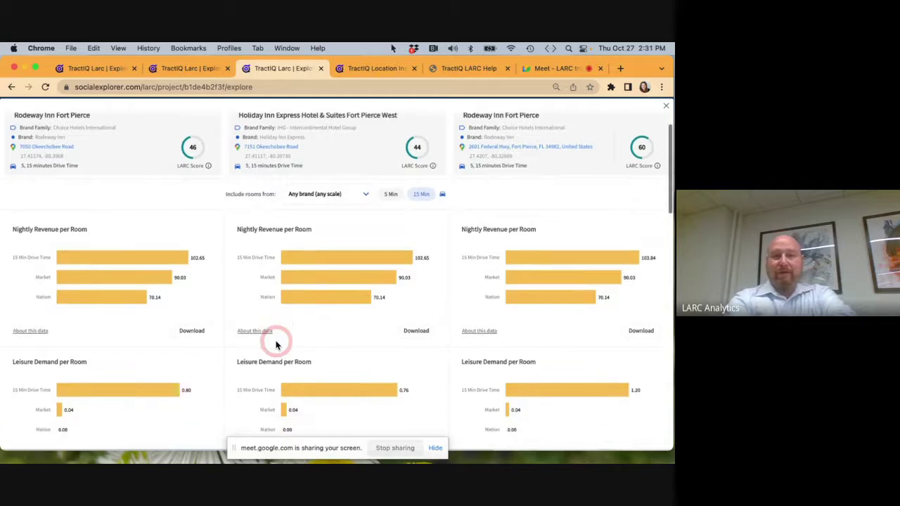
{"action": "scroll", "coordinate": [276, 345], "scroll_direction": "down", "scroll_amount": 5}
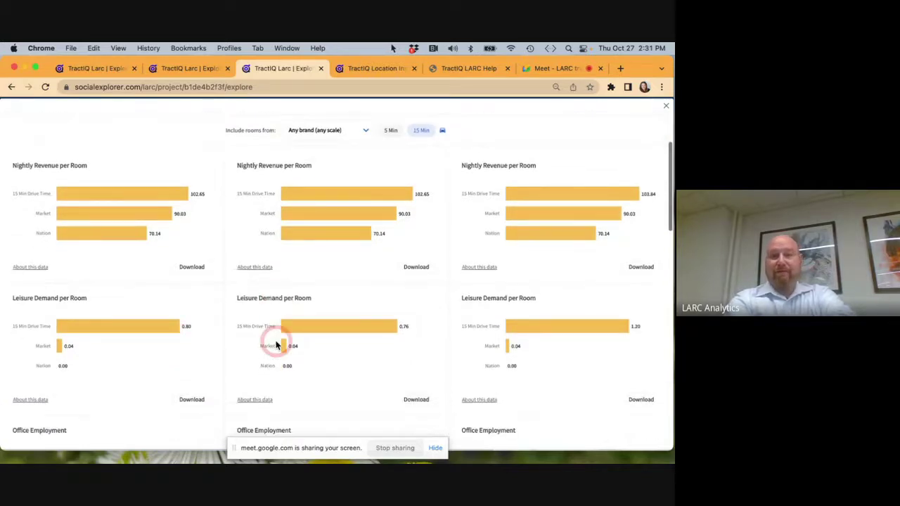
{"action": "scroll", "coordinate": [276, 345], "scroll_direction": "down", "scroll_amount": 8}
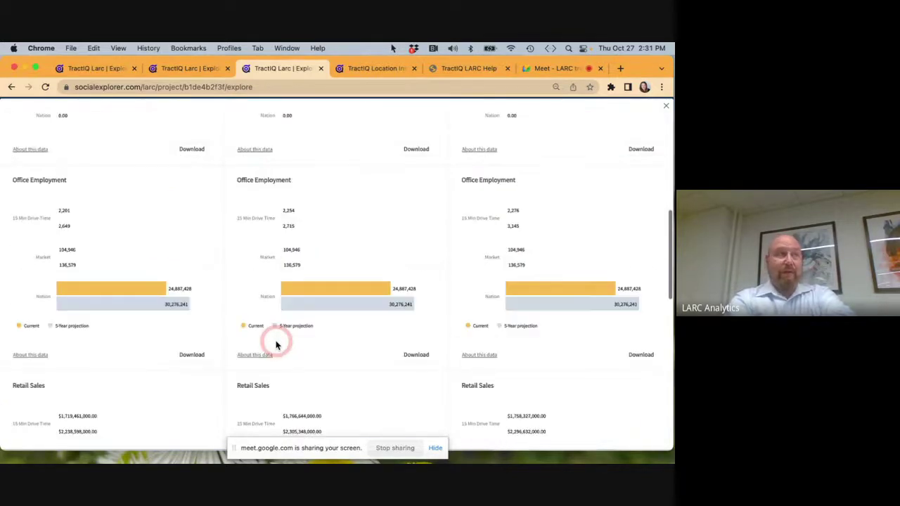
{"action": "scroll", "coordinate": [276, 345], "scroll_direction": "down", "scroll_amount": 5}
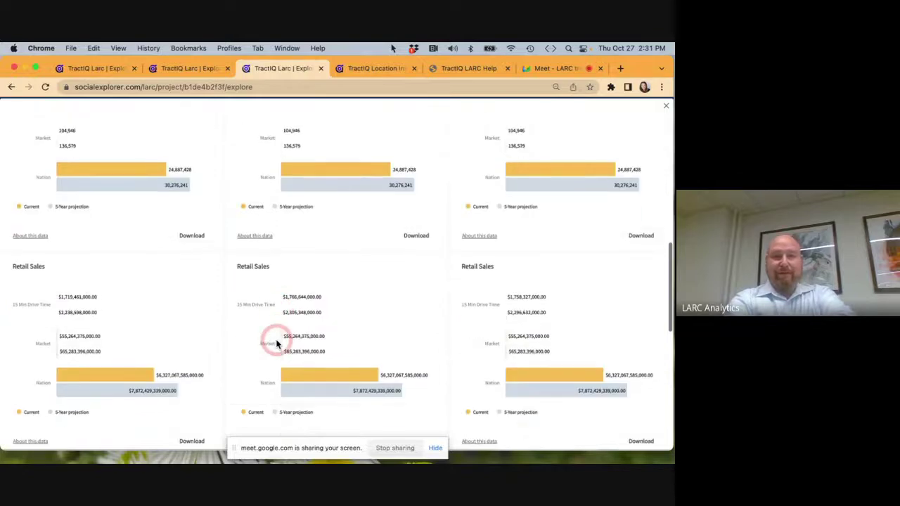
{"action": "scroll", "coordinate": [277, 345], "scroll_direction": "down", "scroll_amount": 5}
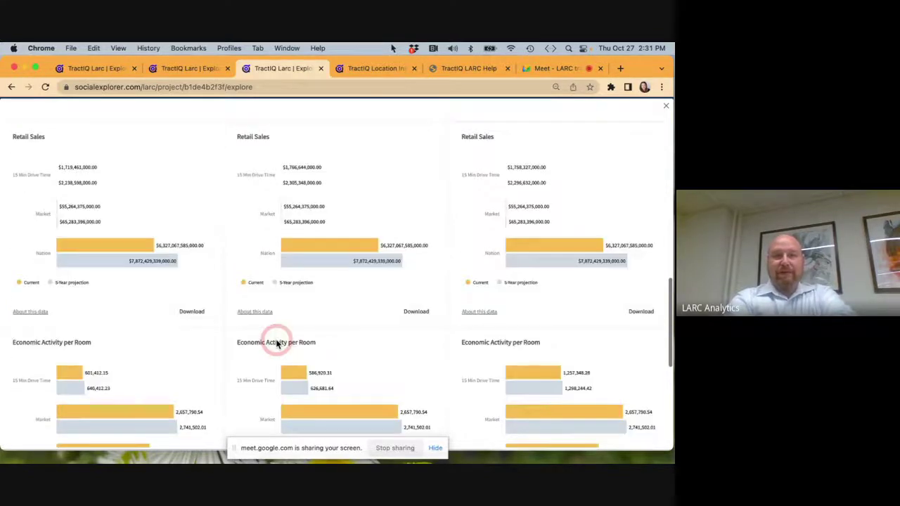
{"action": "scroll", "coordinate": [276, 342], "scroll_direction": "down", "scroll_amount": 3}
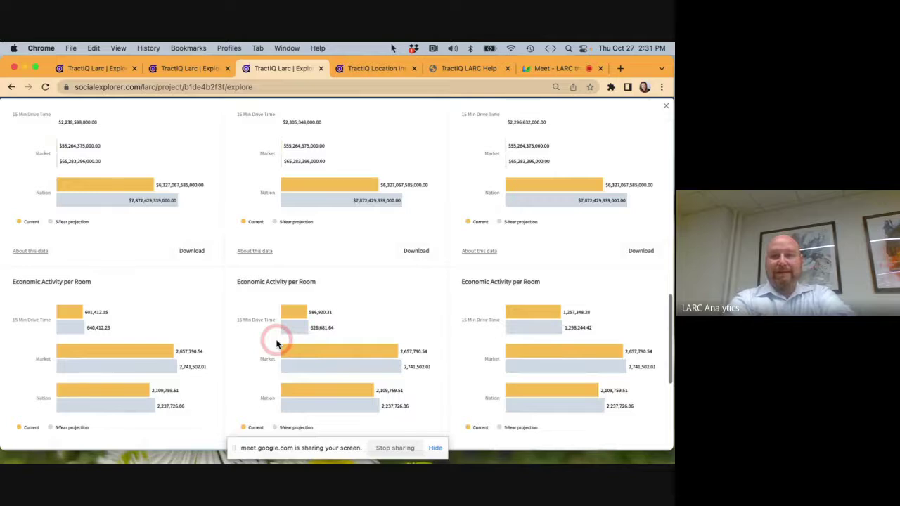
{"action": "scroll", "coordinate": [277, 343], "scroll_direction": "down", "scroll_amount": 1}
{"action": "scroll", "coordinate": [276, 345], "scroll_direction": "down", "scroll_amount": 4}
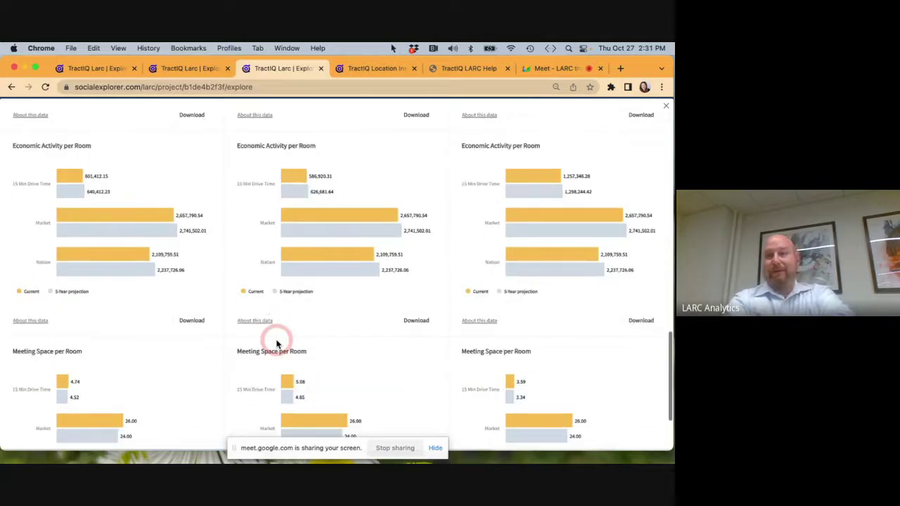
{"action": "scroll", "coordinate": [276, 344], "scroll_direction": "down", "scroll_amount": 2}
{"action": "scroll", "coordinate": [277, 344], "scroll_direction": "down", "scroll_amount": 2}
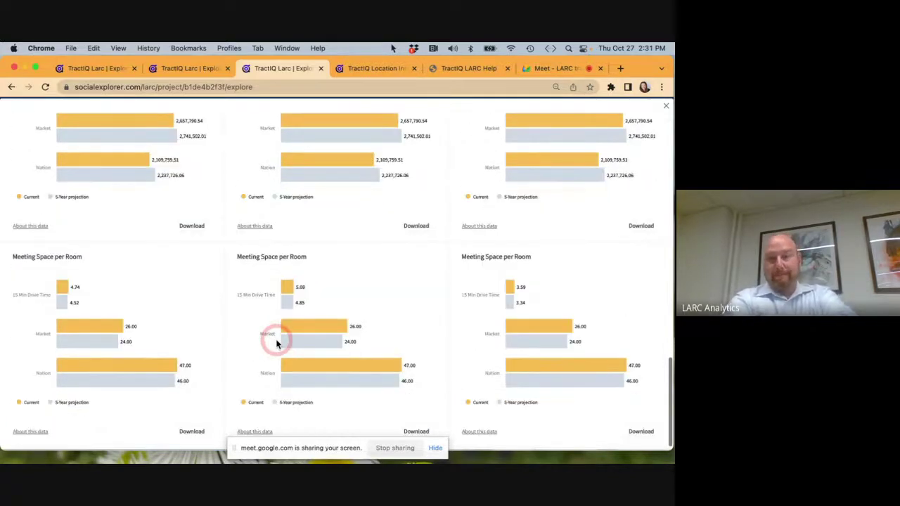
{"action": "scroll", "coordinate": [277, 344], "scroll_direction": "up", "scroll_amount": 15}
{"action": "scroll", "coordinate": [276, 344], "scroll_direction": "up", "scroll_amount": 3}
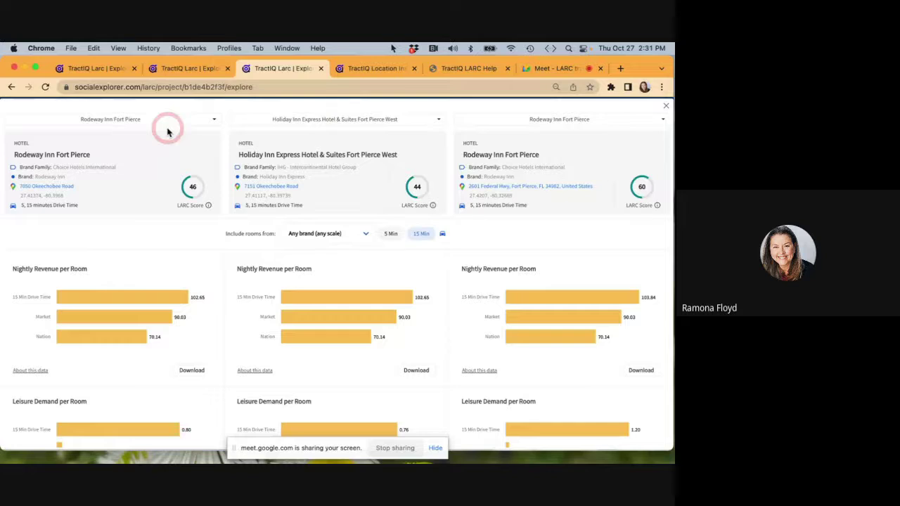
Switch the comparison's middle column to Best Western Port St. Lucie and review its scores.
{"action": "left_click", "coordinate": [441, 122]}
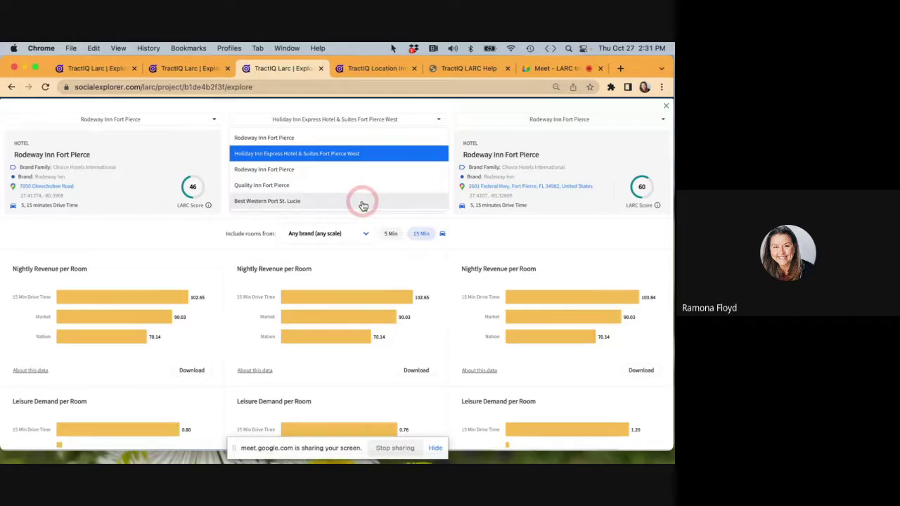
{"action": "left_click", "coordinate": [363, 203]}
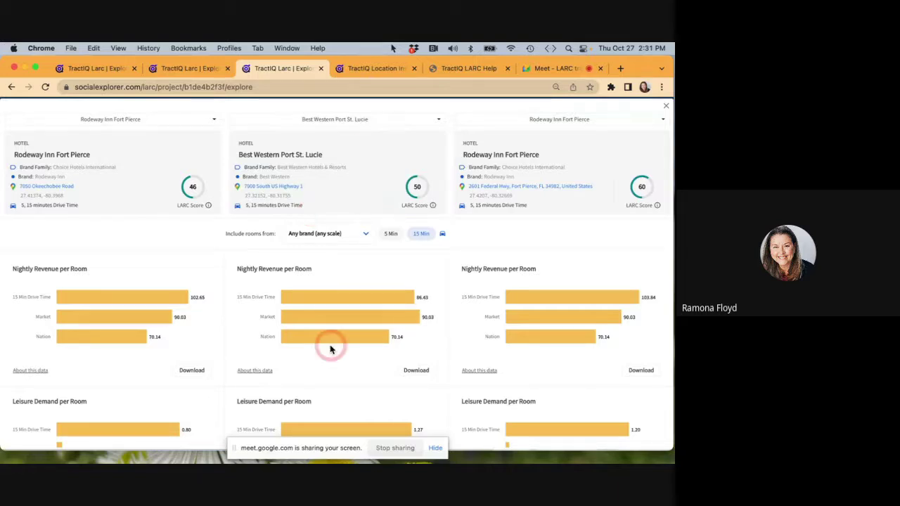
{"action": "scroll", "coordinate": [323, 307], "scroll_direction": "down", "scroll_amount": 1}
{"action": "scroll", "coordinate": [325, 313], "scroll_direction": "up", "scroll_amount": 1}
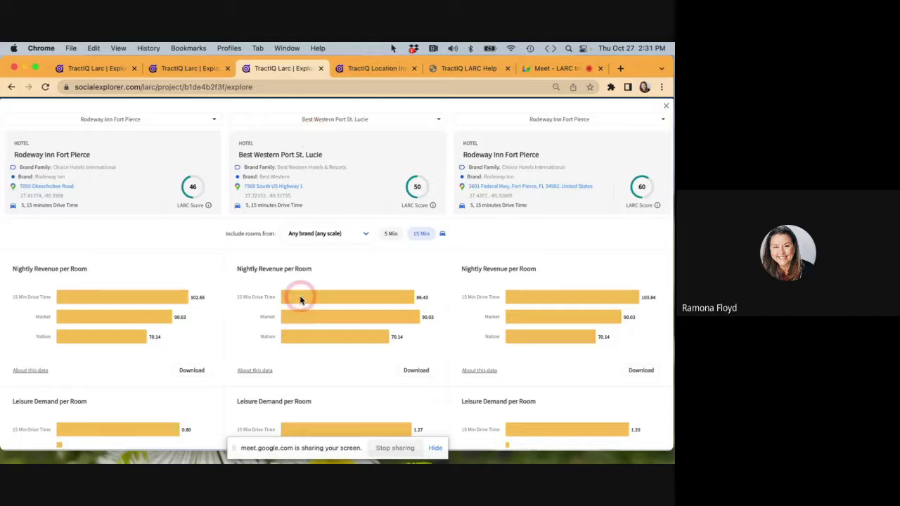
{"action": "scroll", "coordinate": [300, 296], "scroll_direction": "down", "scroll_amount": 3}
{"action": "scroll", "coordinate": [299, 295], "scroll_direction": "up", "scroll_amount": 3}
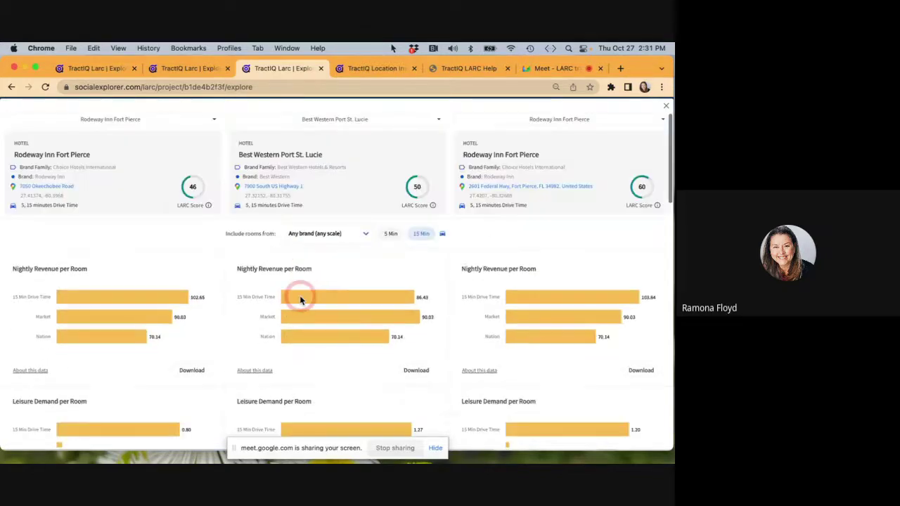
Download the five-hotel comparison list data and open the .xlsx report in Excel.
{"action": "left_click", "coordinate": [667, 107]}
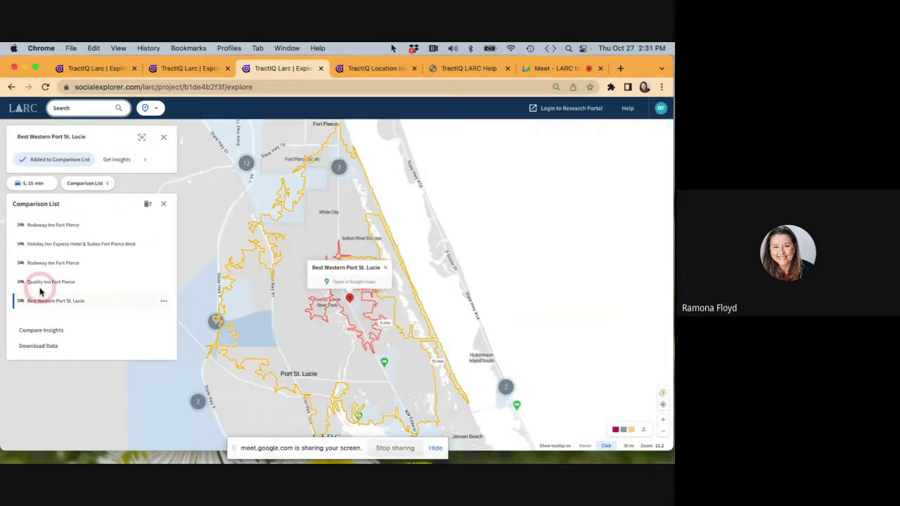
{"action": "left_click", "coordinate": [35, 348]}
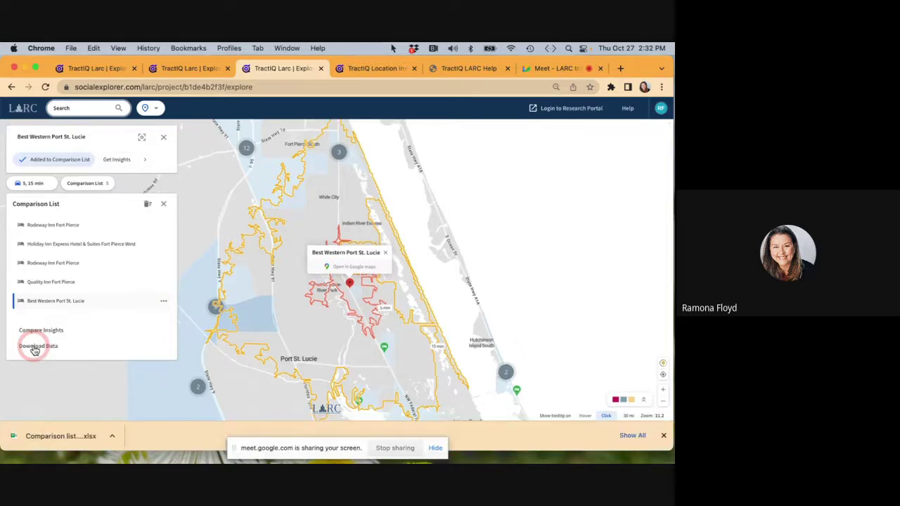
{"action": "left_click", "coordinate": [58, 438]}
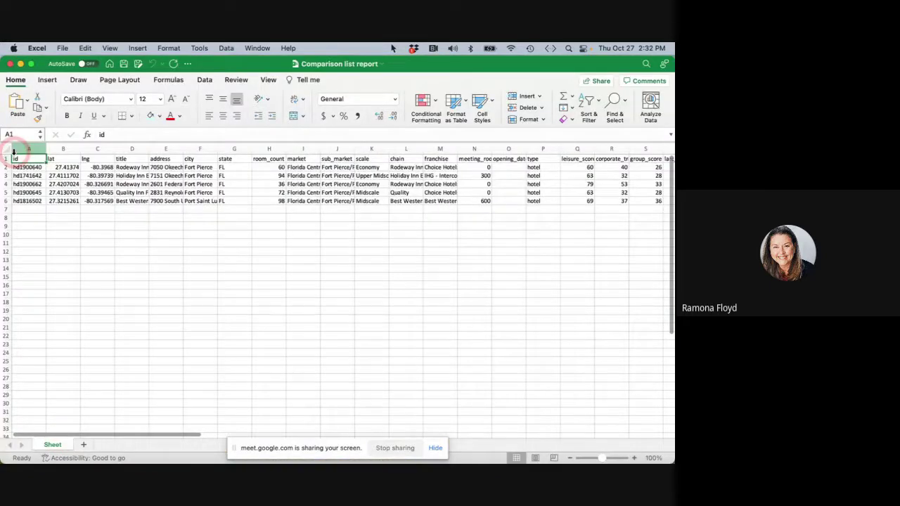
Auto-fit every column width in the Comparison list report sheet.
{"action": "left_click", "coordinate": [8, 148]}
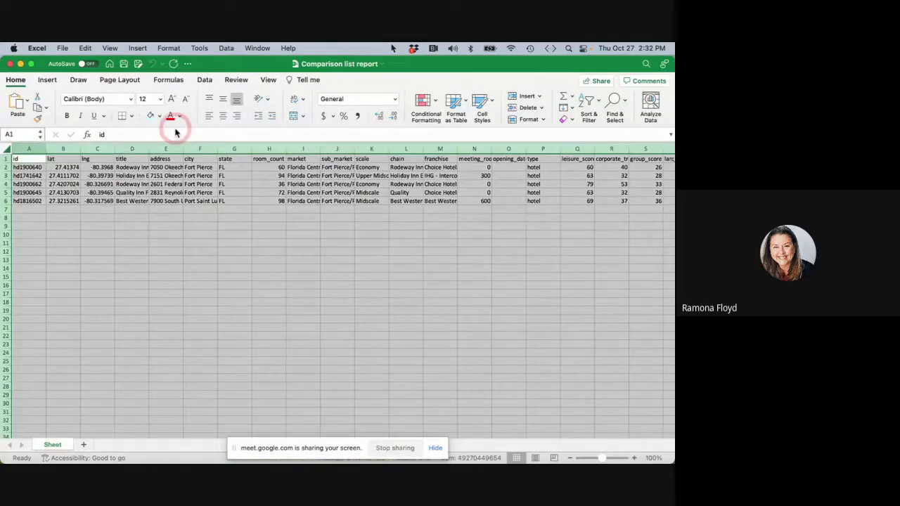
{"action": "left_click", "coordinate": [541, 122]}
{"action": "left_click", "coordinate": [546, 187]}
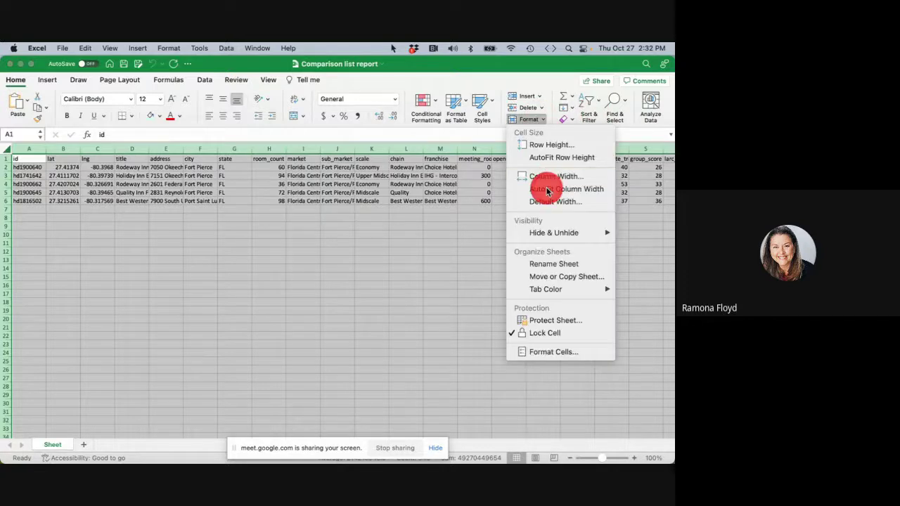
{"action": "left_click", "coordinate": [157, 220]}
Review the header row across all report columns, then close the workbook with Don't Save.
{"action": "scroll", "coordinate": [134, 200], "scroll_direction": "right", "scroll_amount": 3}
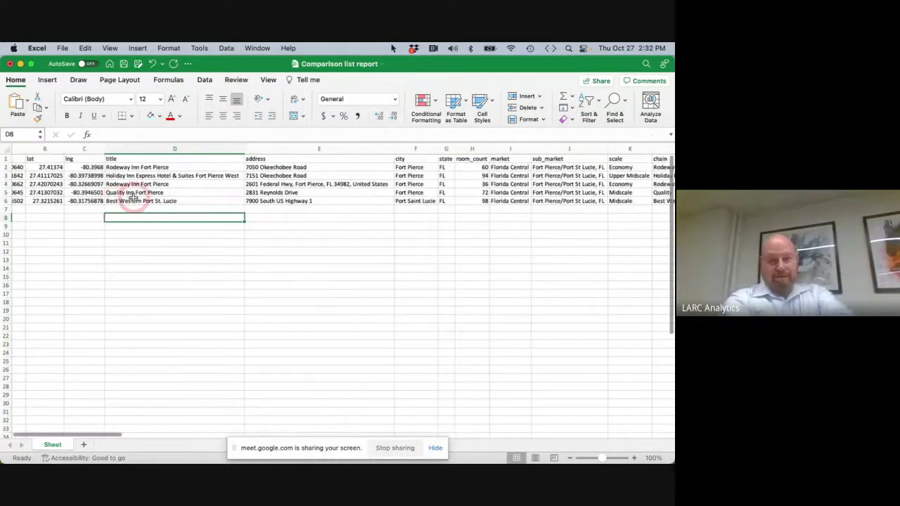
{"action": "scroll", "coordinate": [133, 198], "scroll_direction": "right", "scroll_amount": 4}
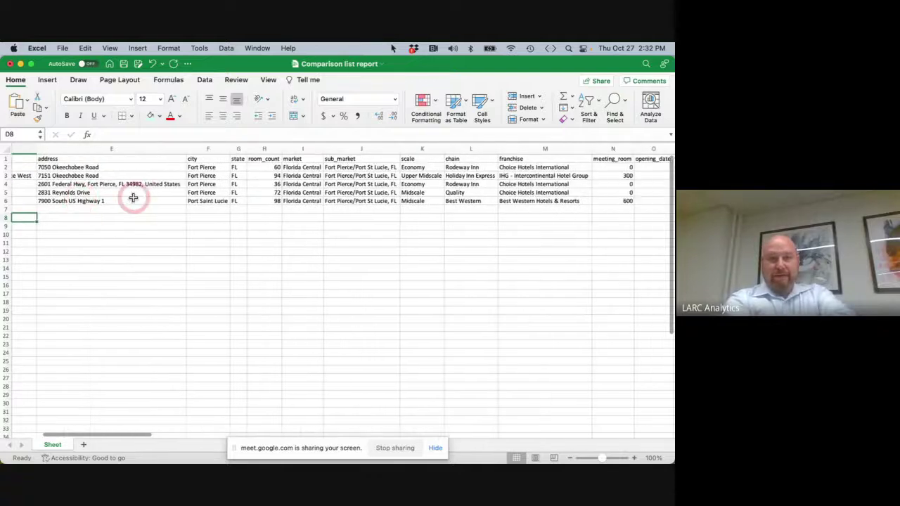
{"action": "scroll", "coordinate": [132, 198], "scroll_direction": "right", "scroll_amount": 4}
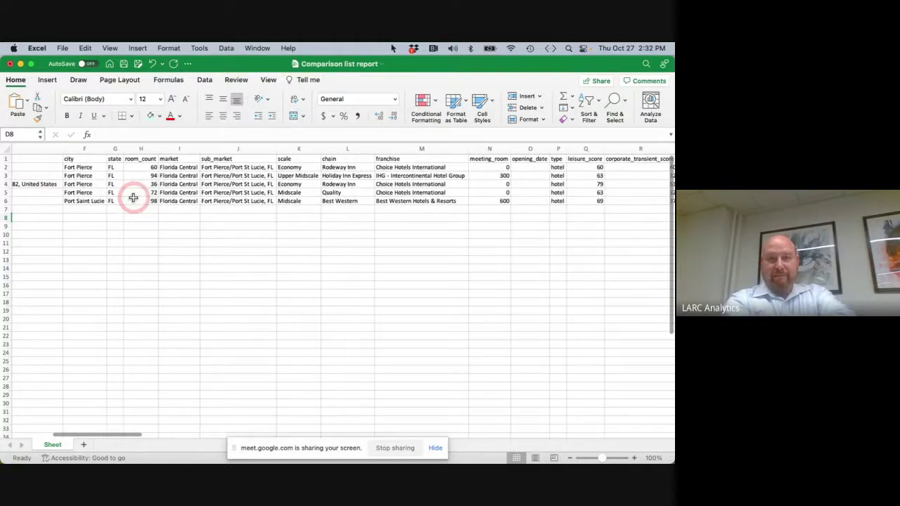
{"action": "left_click", "coordinate": [5, 158]}
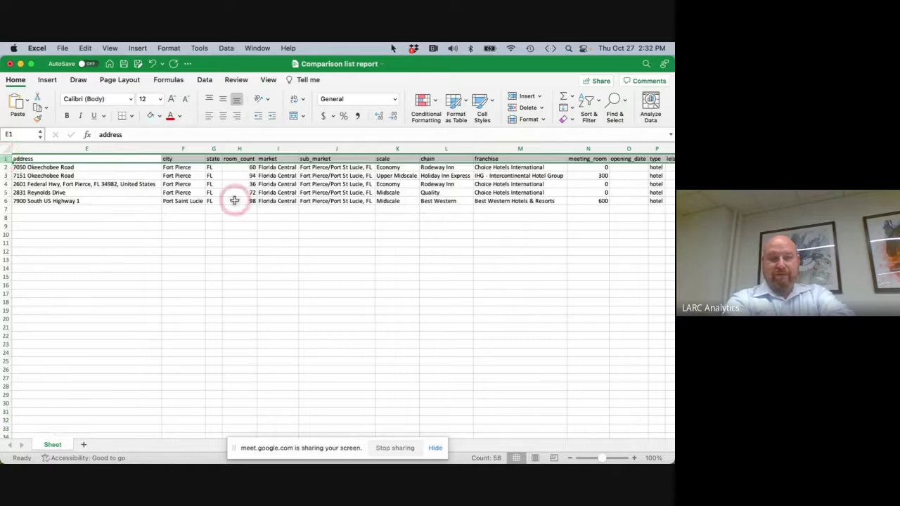
{"action": "scroll", "coordinate": [235, 202], "scroll_direction": "right", "scroll_amount": 4}
{"action": "scroll", "coordinate": [235, 199], "scroll_direction": "right", "scroll_amount": 5}
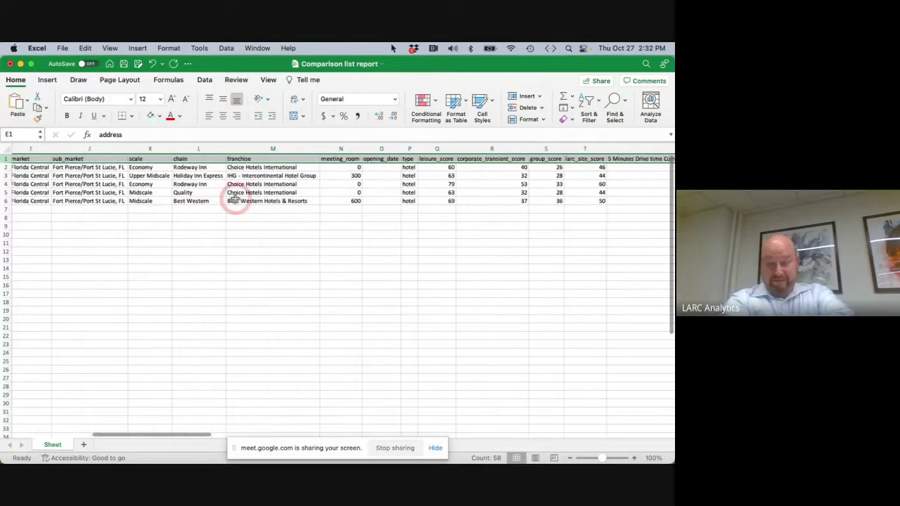
{"action": "scroll", "coordinate": [235, 199], "scroll_direction": "right", "scroll_amount": 3}
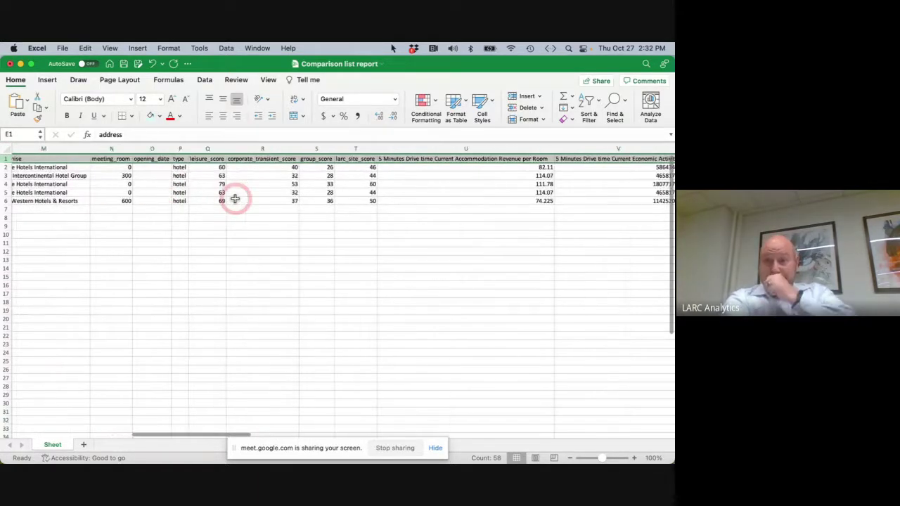
{"action": "scroll", "coordinate": [234, 199], "scroll_direction": "right", "scroll_amount": 1}
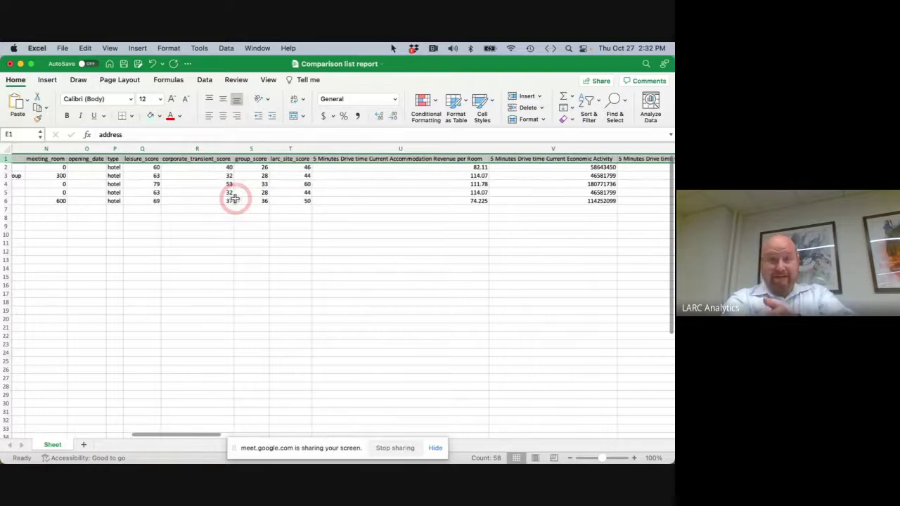
{"action": "scroll", "coordinate": [235, 199], "scroll_direction": "right", "scroll_amount": 2}
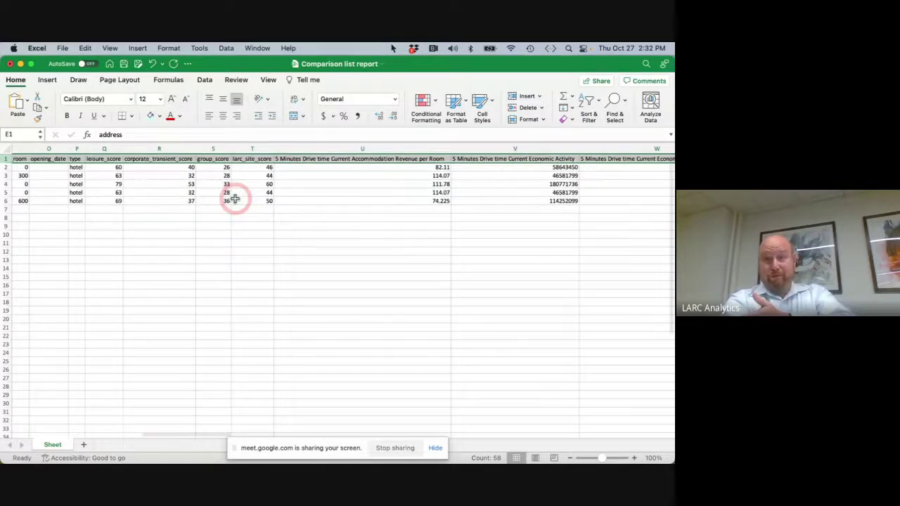
{"action": "scroll", "coordinate": [235, 199], "scroll_direction": "right", "scroll_amount": 2}
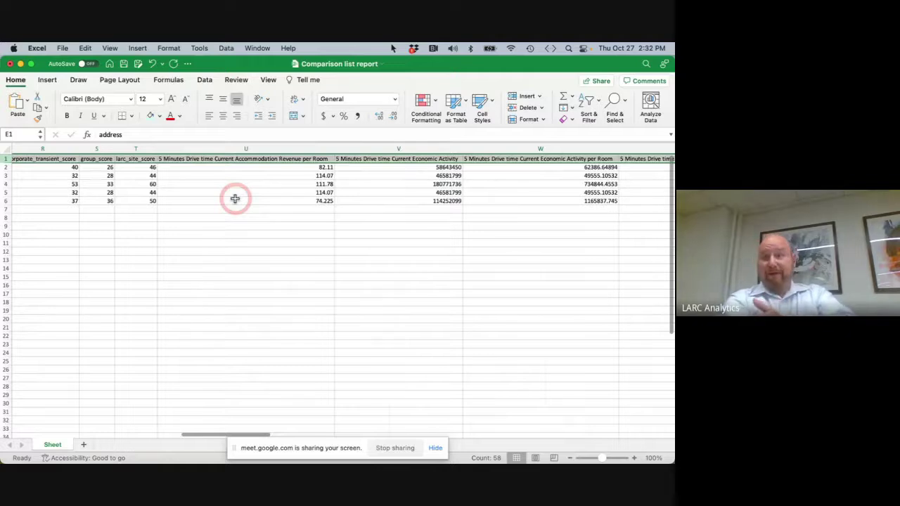
{"action": "scroll", "coordinate": [235, 199], "scroll_direction": "right", "scroll_amount": 5}
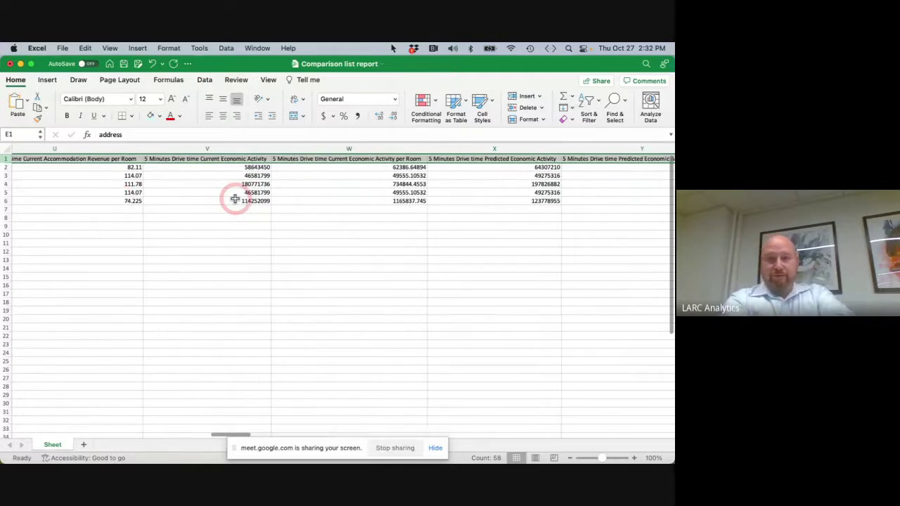
{"action": "scroll", "coordinate": [235, 199], "scroll_direction": "right", "scroll_amount": 3}
{"action": "scroll", "coordinate": [235, 199], "scroll_direction": "right", "scroll_amount": 3}
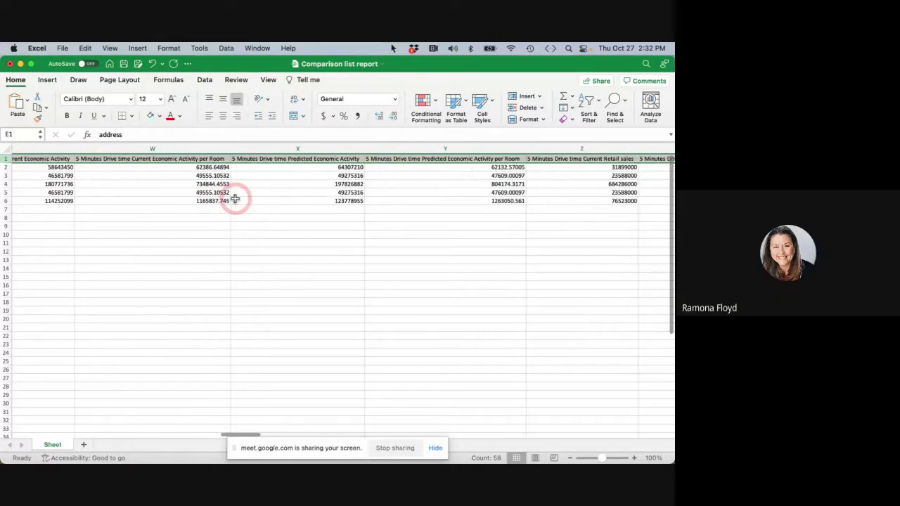
{"action": "scroll", "coordinate": [235, 199], "scroll_direction": "right", "scroll_amount": 2}
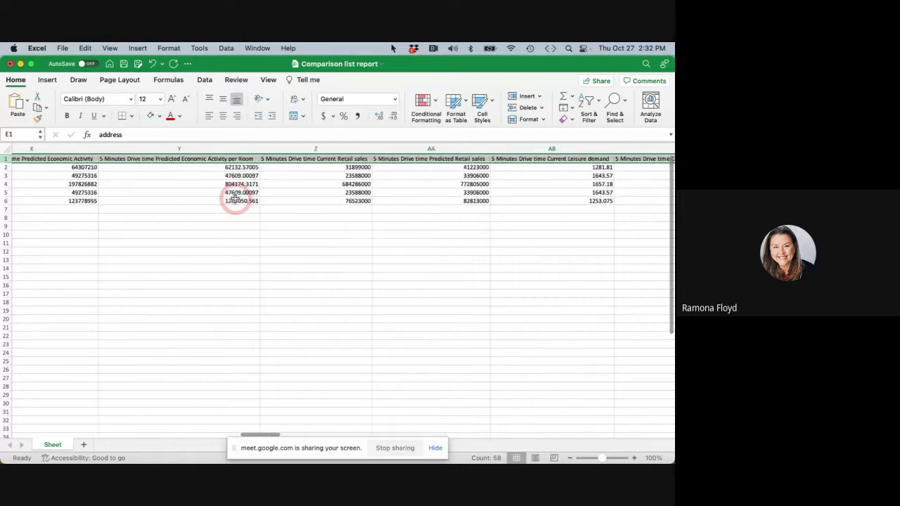
{"action": "scroll", "coordinate": [235, 199], "scroll_direction": "right", "scroll_amount": 2}
{"action": "scroll", "coordinate": [234, 199], "scroll_direction": "right", "scroll_amount": 3}
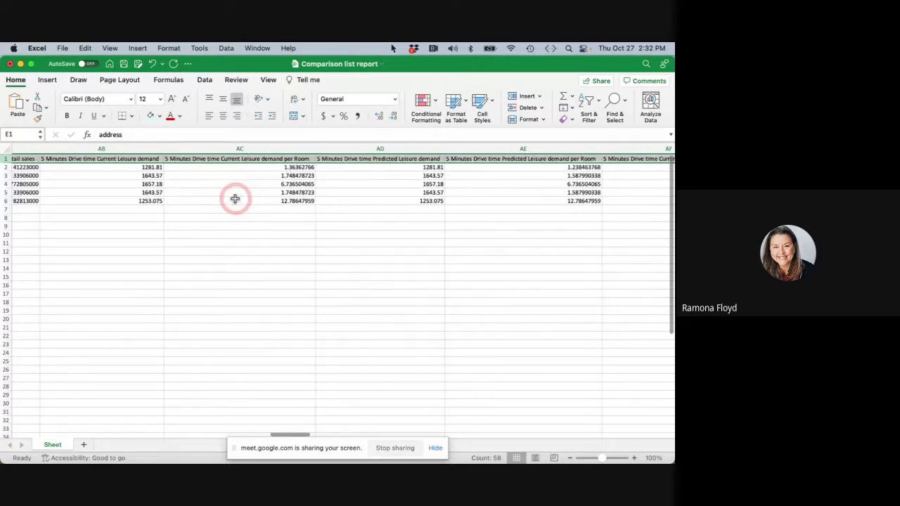
{"action": "scroll", "coordinate": [235, 199], "scroll_direction": "right", "scroll_amount": 3}
{"action": "scroll", "coordinate": [235, 199], "scroll_direction": "right", "scroll_amount": 5}
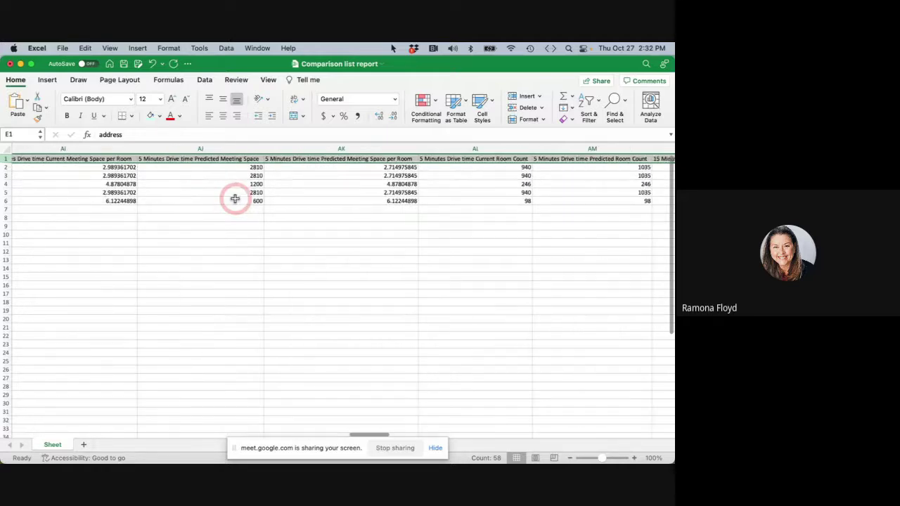
{"action": "scroll", "coordinate": [235, 199], "scroll_direction": "right", "scroll_amount": 5}
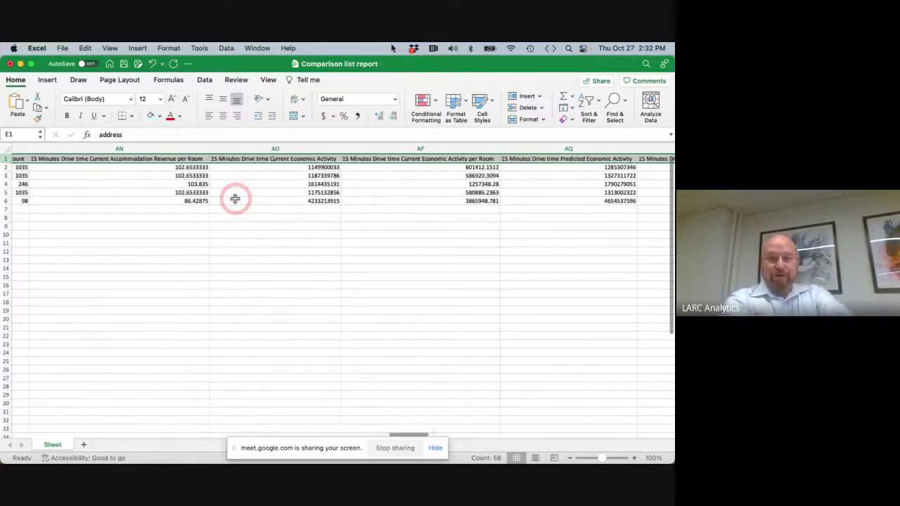
{"action": "scroll", "coordinate": [235, 199], "scroll_direction": "right", "scroll_amount": 3}
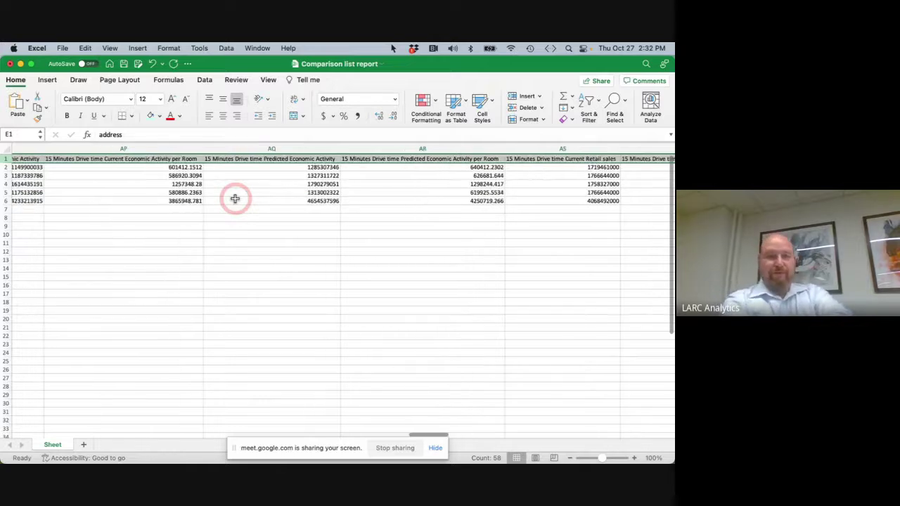
{"action": "scroll", "coordinate": [235, 199], "scroll_direction": "right", "scroll_amount": 5}
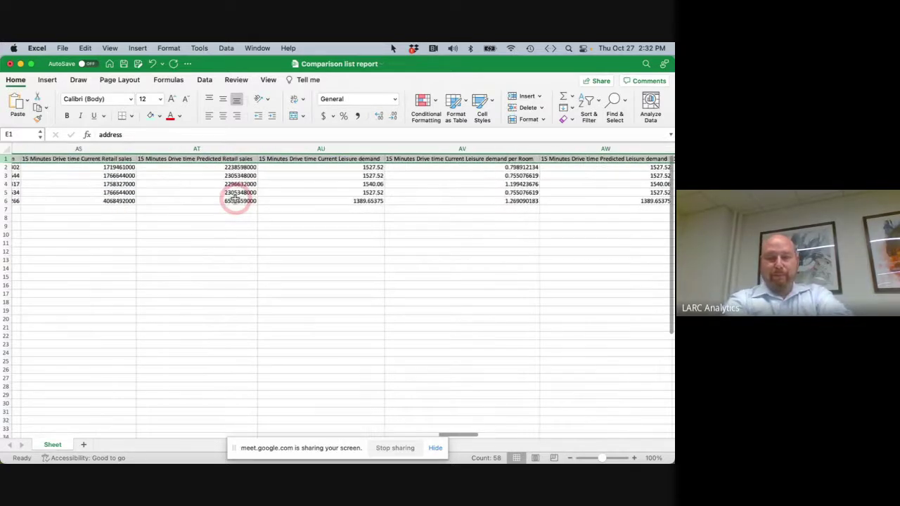
{"action": "scroll", "coordinate": [235, 199], "scroll_direction": "right", "scroll_amount": 3}
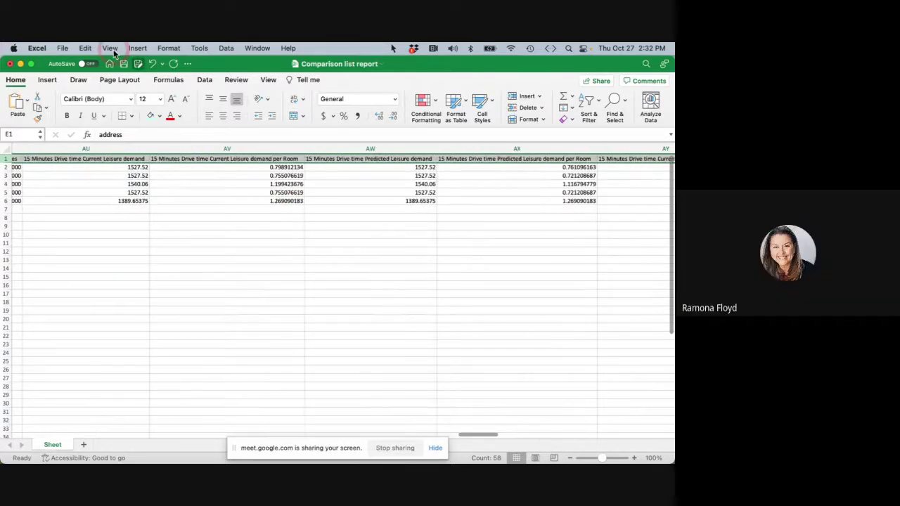
{"action": "left_click", "coordinate": [10, 65]}
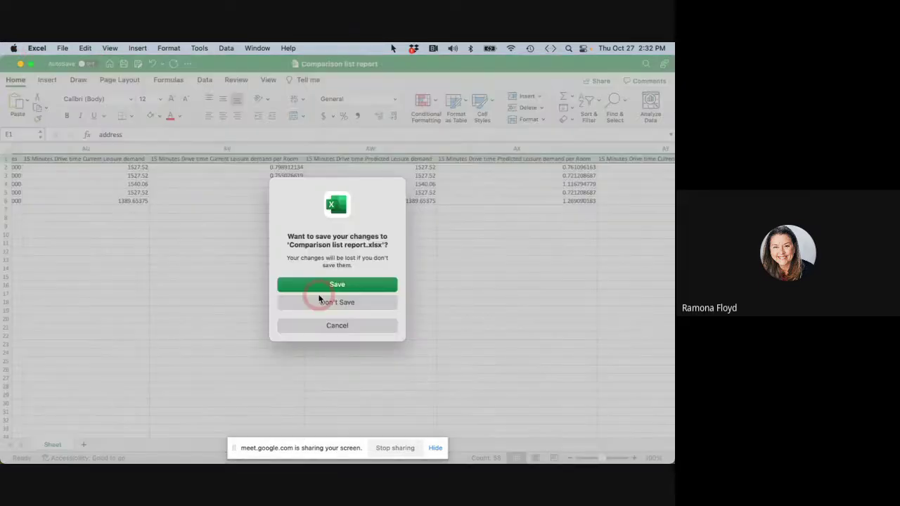
{"action": "left_click", "coordinate": [319, 301]}
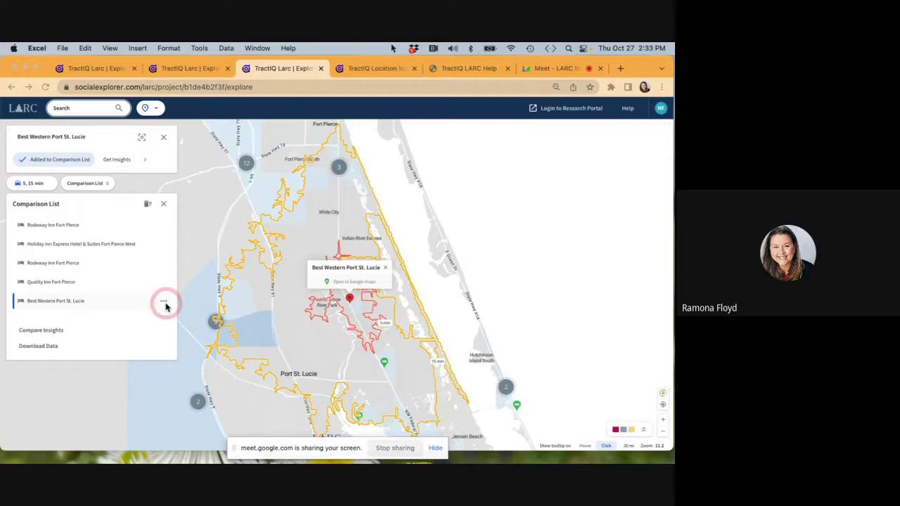
Remove Best Western Port St. Lucie from the comparison list, then delete all remaining hotels.
{"action": "left_click", "coordinate": [130, 306]}
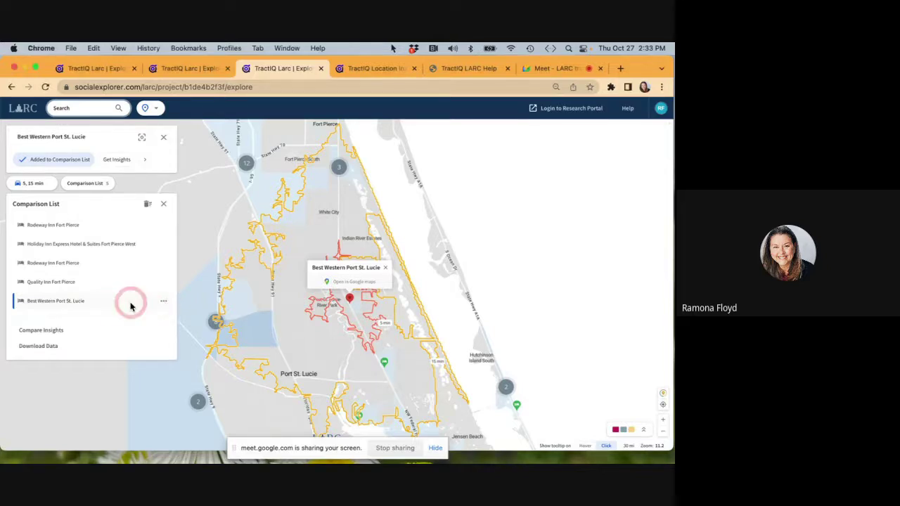
{"action": "left_click", "coordinate": [163, 301]}
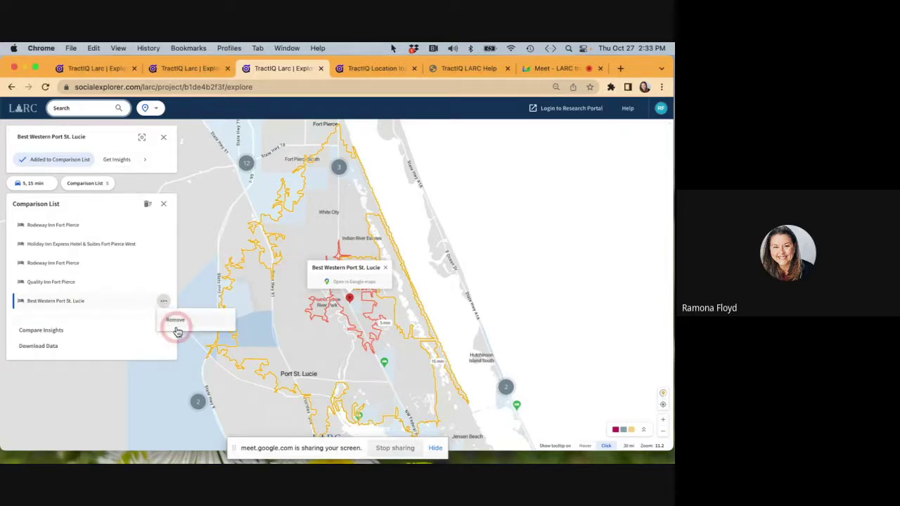
{"action": "left_click", "coordinate": [177, 329]}
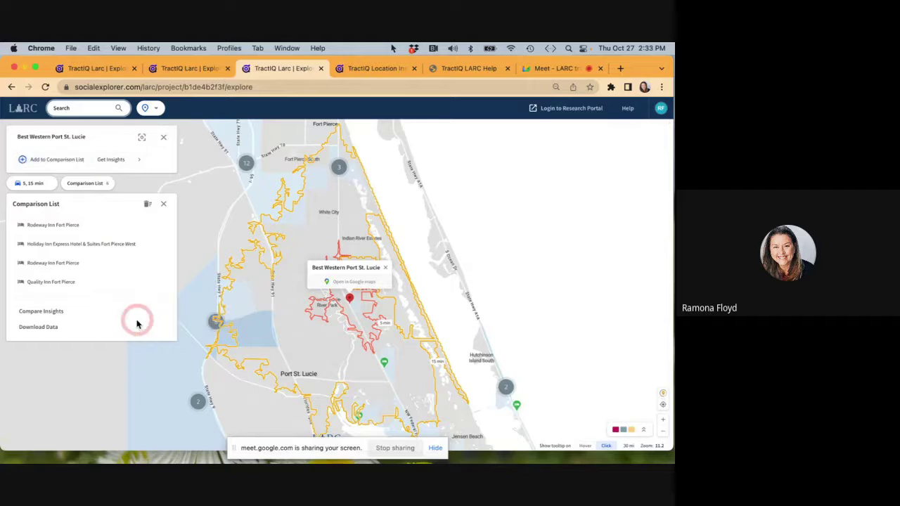
{"action": "left_click", "coordinate": [147, 206]}
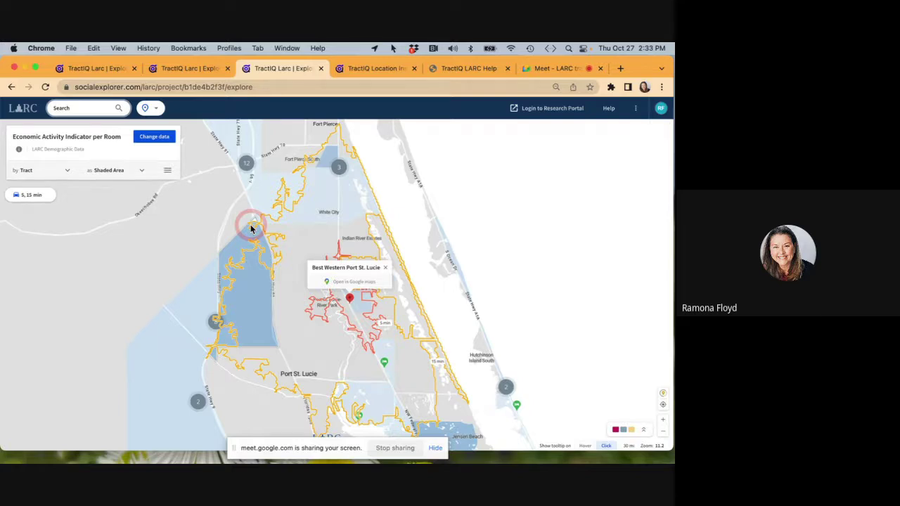
Jump the map to the saved Kansas City Grand Blvd address under My places.
{"action": "left_click", "coordinate": [61, 109]}
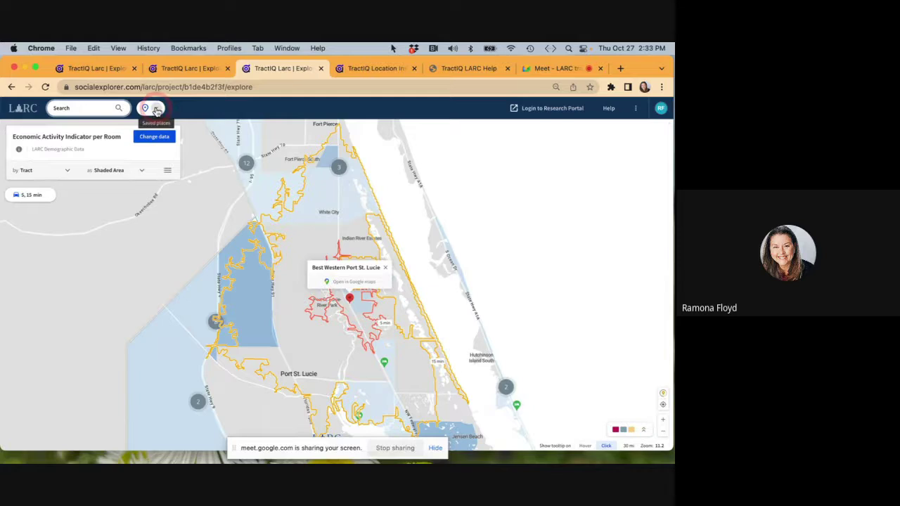
{"action": "left_click", "coordinate": [156, 109]}
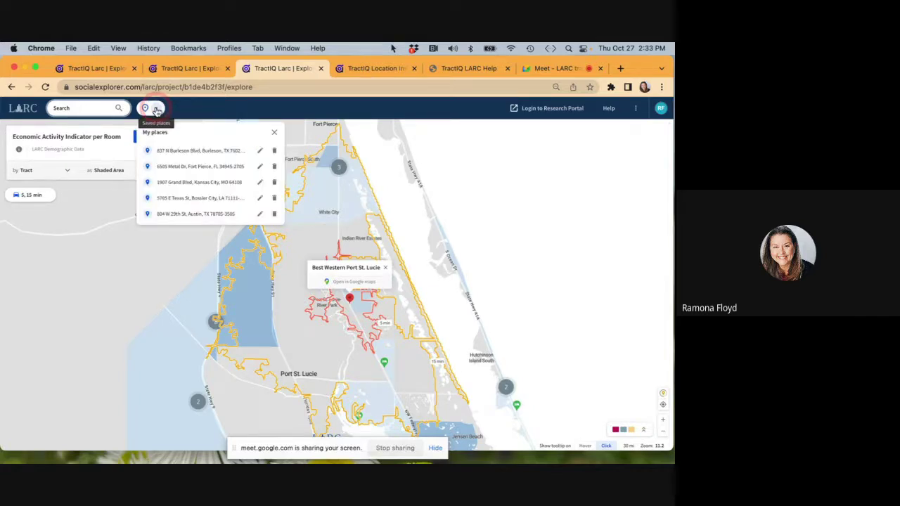
{"action": "left_click", "coordinate": [170, 184]}
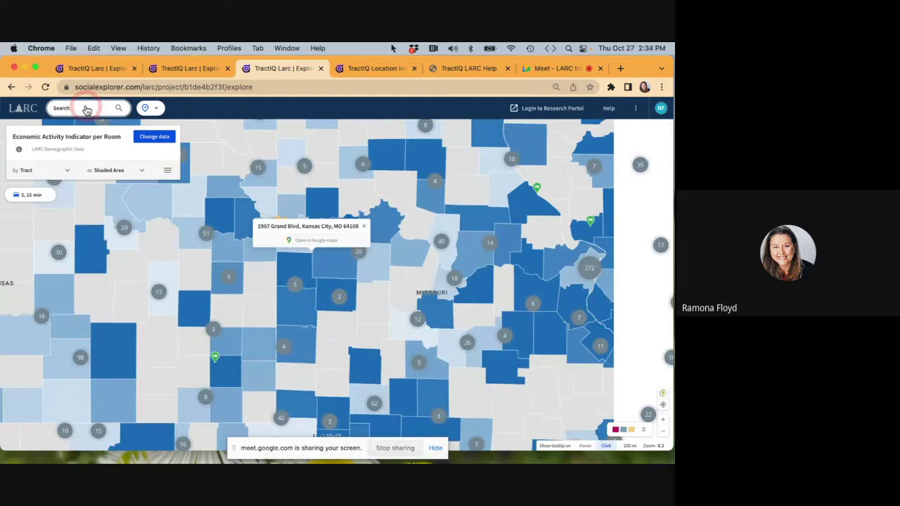
Open the Hotel/Location search in address and geography mode, then close it again.
{"action": "left_click", "coordinate": [86, 109]}
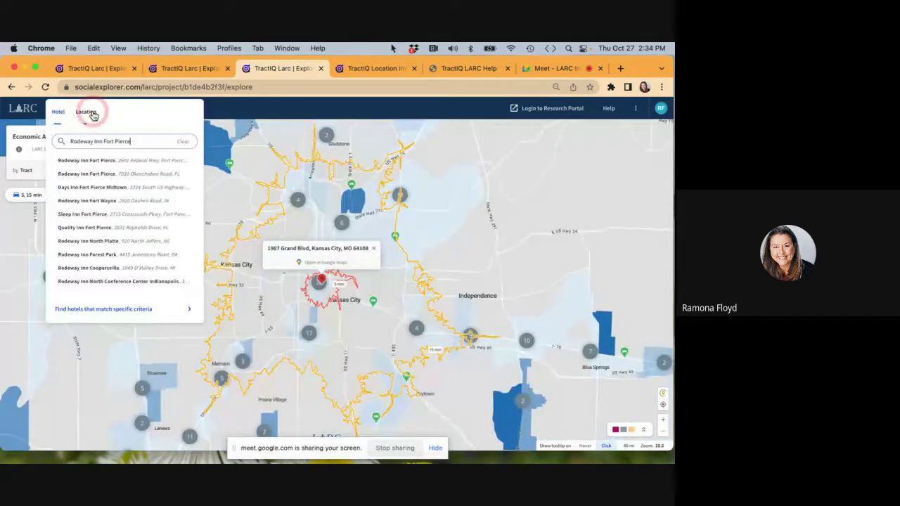
{"action": "left_click", "coordinate": [86, 111]}
{"action": "left_click", "coordinate": [92, 141]}
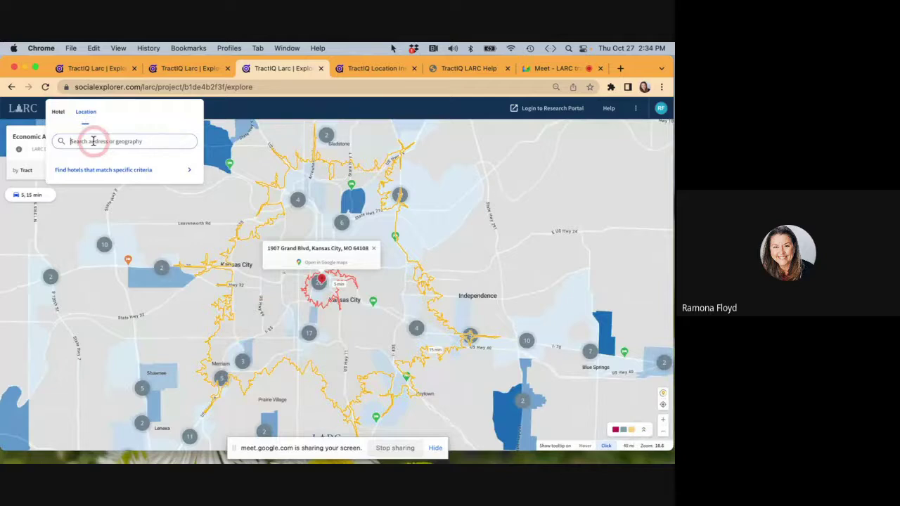
{"action": "left_click", "coordinate": [152, 115]}
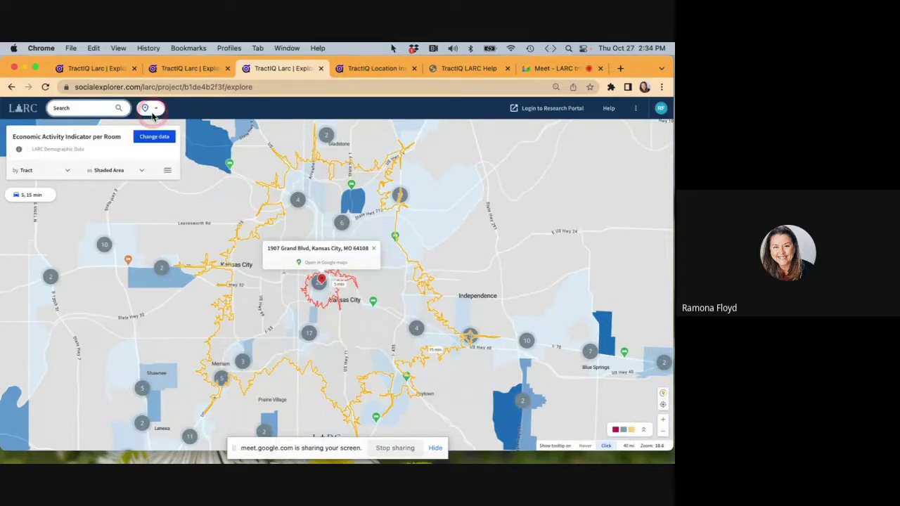
{"action": "left_click", "coordinate": [160, 141]}
{"action": "left_click", "coordinate": [267, 285]}
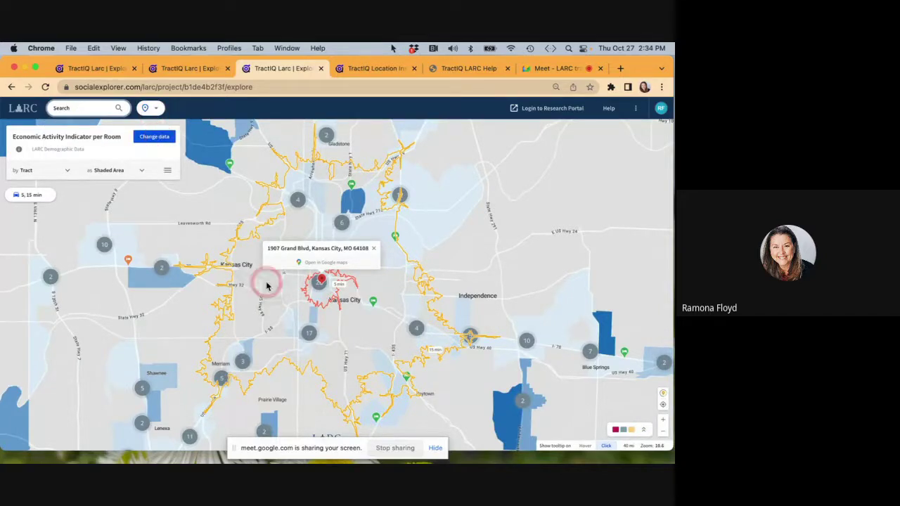
Zoom to street level and centre the map on the Kansas City address marker.
{"action": "scroll", "coordinate": [267, 285], "scroll_direction": "up", "scroll_amount": 5}
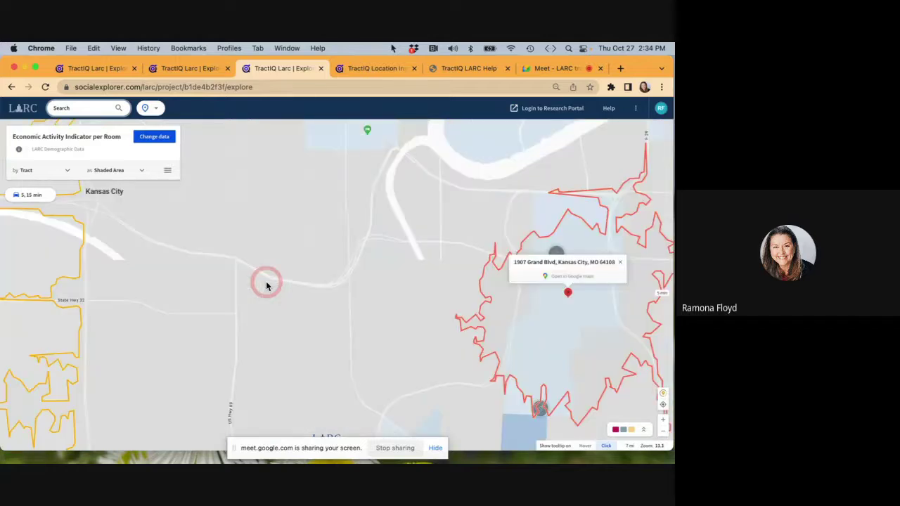
{"action": "scroll", "coordinate": [211, 312], "scroll_direction": "down", "scroll_amount": 3}
{"action": "scroll", "coordinate": [213, 285], "scroll_direction": "up", "scroll_amount": 5}
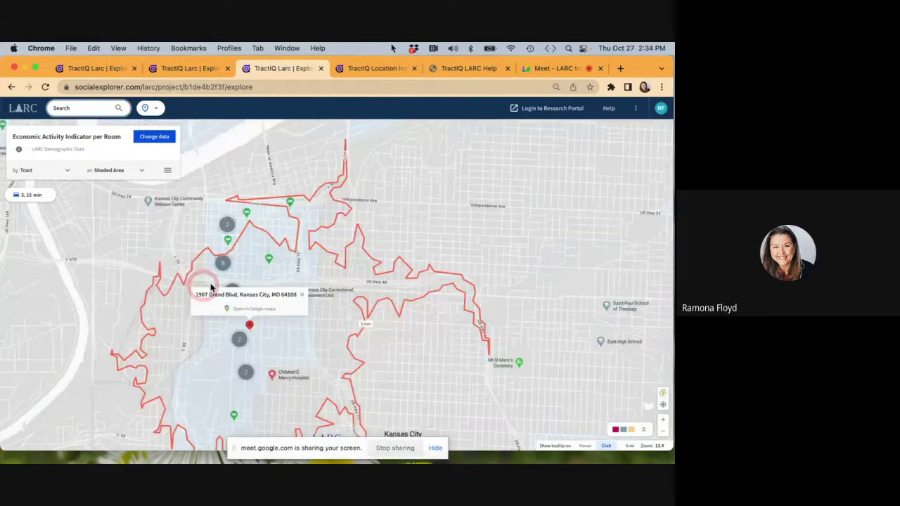
{"action": "scroll", "coordinate": [213, 285], "scroll_direction": "down", "scroll_amount": 4}
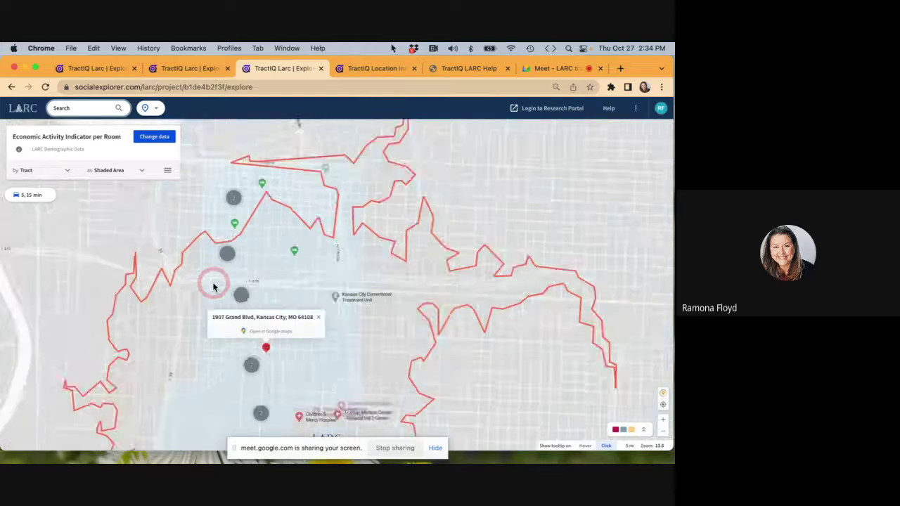
{"action": "left_click_drag", "start_coordinate": [284, 302], "coordinate": [293, 235]}
{"action": "scroll", "coordinate": [241, 211], "scroll_direction": "up", "scroll_amount": 5}
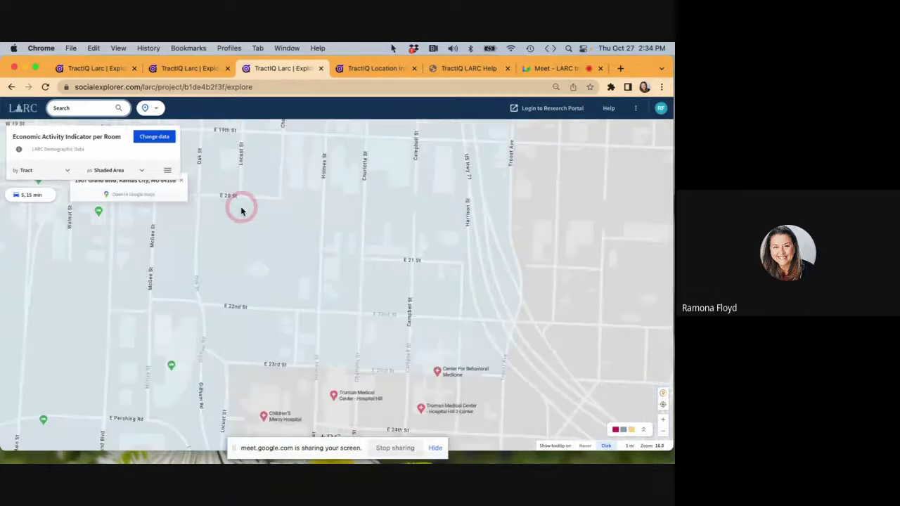
{"action": "left_click_drag", "start_coordinate": [241, 211], "coordinate": [392, 279]}
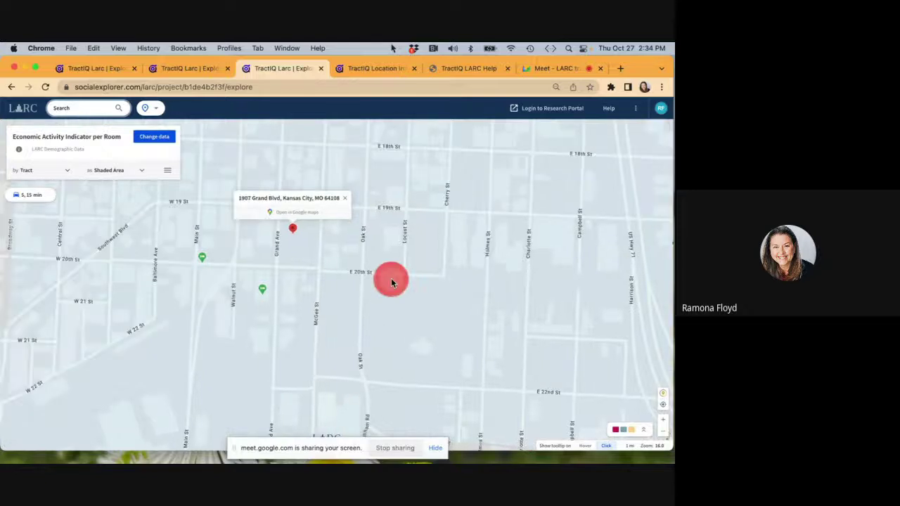
Turn on Satellite view in greyscale with data opacity at 50%.
{"action": "left_click", "coordinate": [647, 430]}
{"action": "left_click", "coordinate": [636, 344]}
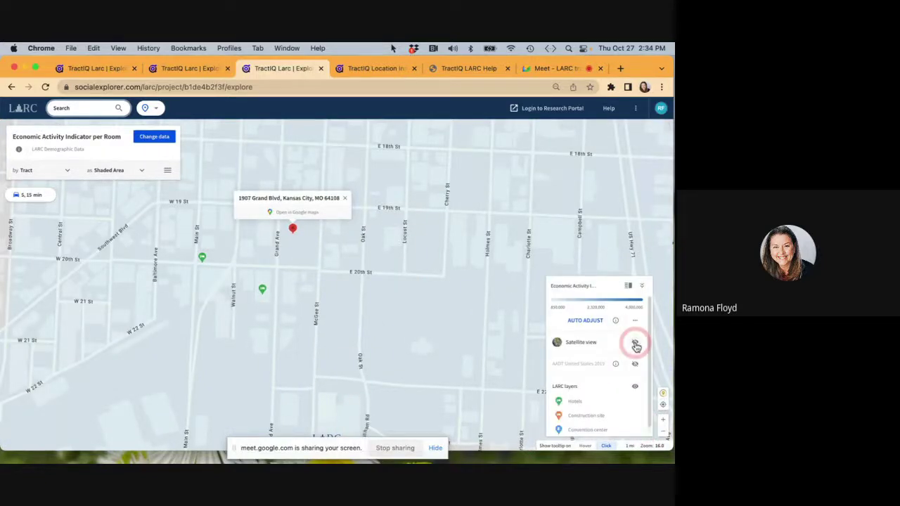
{"action": "left_click", "coordinate": [525, 354]}
{"action": "left_click", "coordinate": [615, 343]}
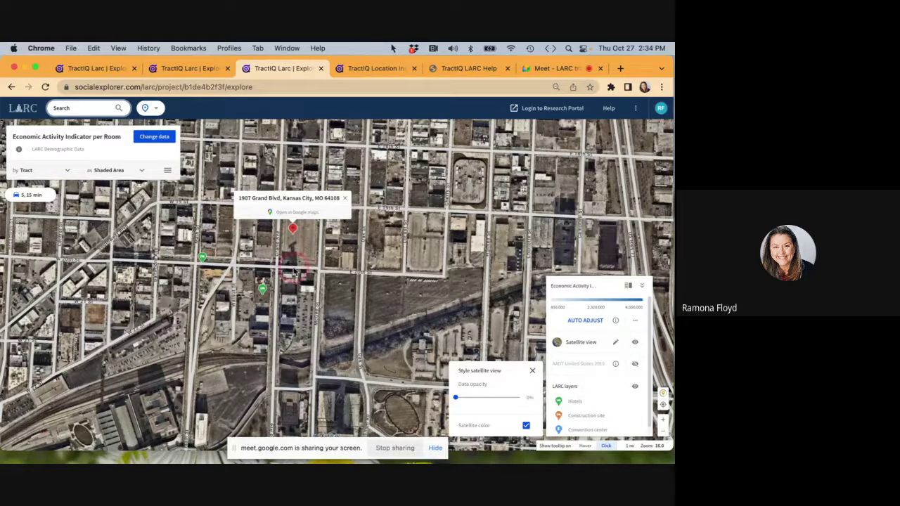
{"action": "left_click", "coordinate": [464, 406]}
{"action": "left_click_drag", "start_coordinate": [464, 408], "coordinate": [487, 398]}
{"action": "left_click", "coordinate": [526, 425]}
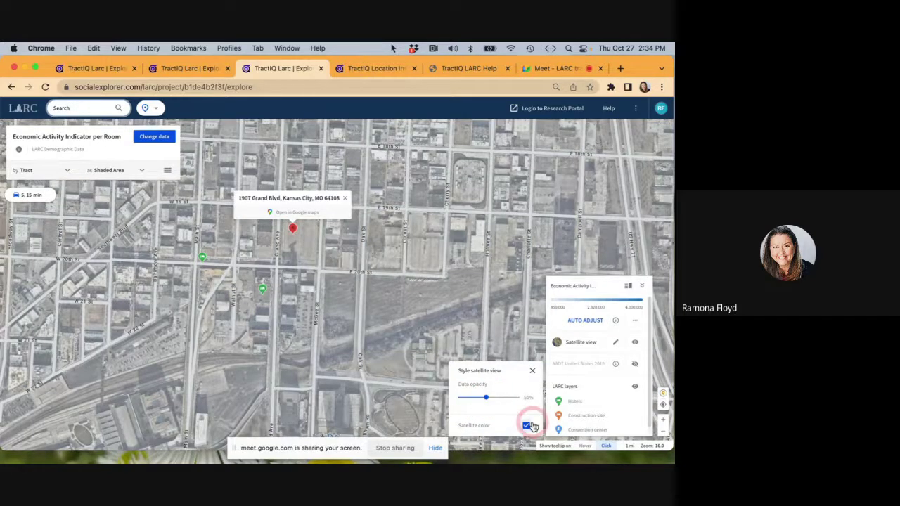
Check the nearby Hotel Indigo's LARC score and the tract's indicator value.
{"action": "left_click", "coordinate": [138, 289]}
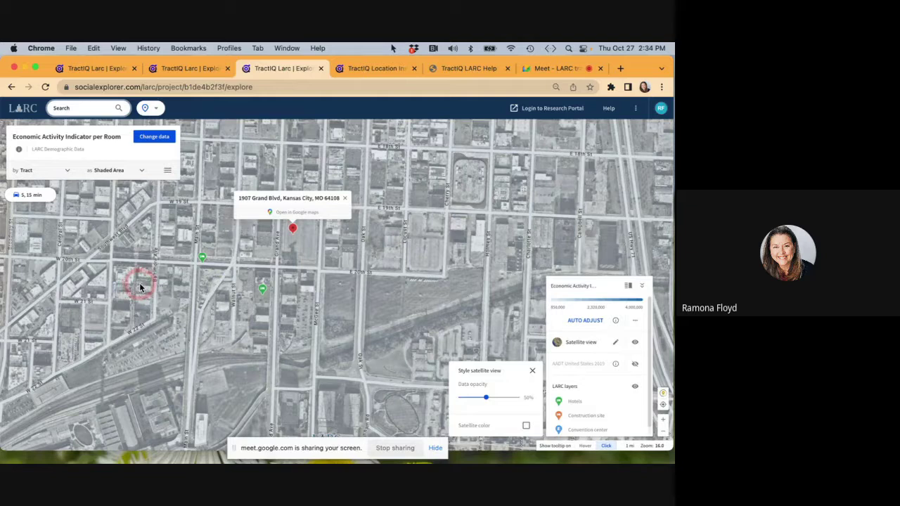
{"action": "left_click", "coordinate": [306, 253]}
{"action": "left_click", "coordinate": [262, 289]}
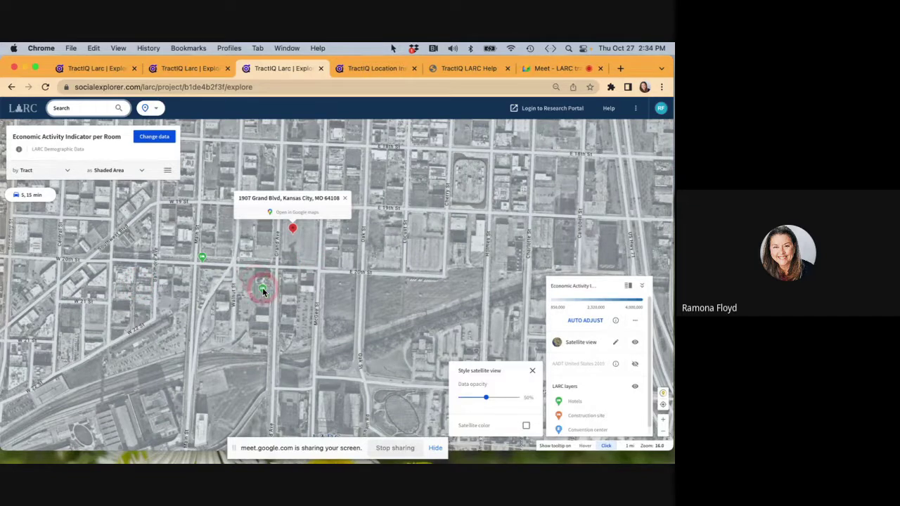
{"action": "left_click", "coordinate": [263, 291]}
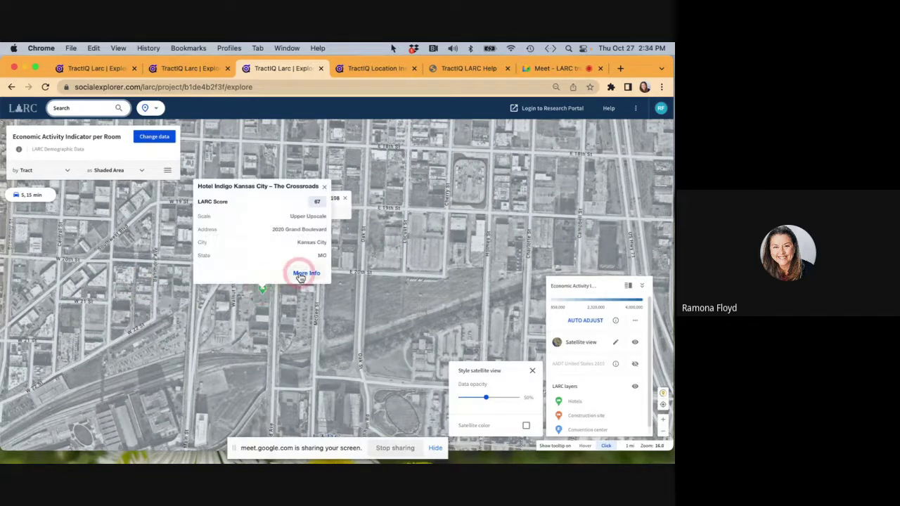
{"action": "left_click", "coordinate": [324, 160]}
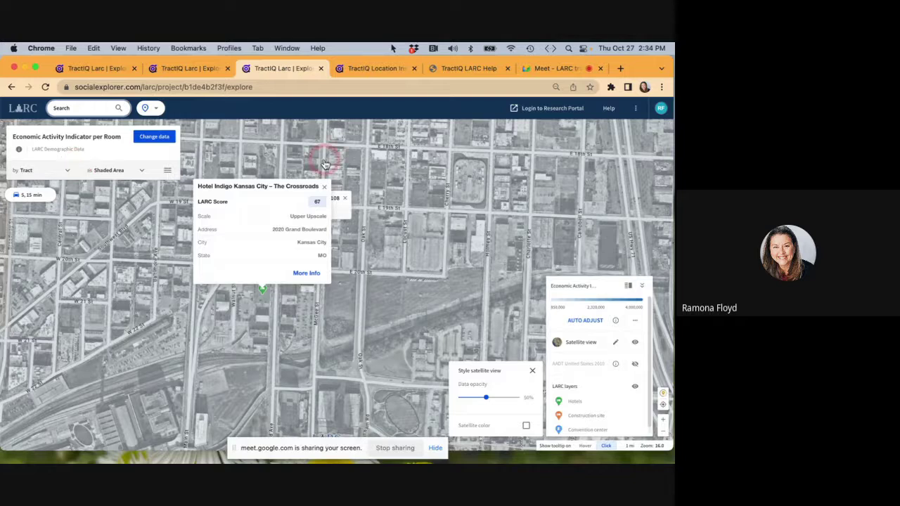
{"action": "left_click", "coordinate": [320, 201]}
{"action": "left_click", "coordinate": [292, 225]}
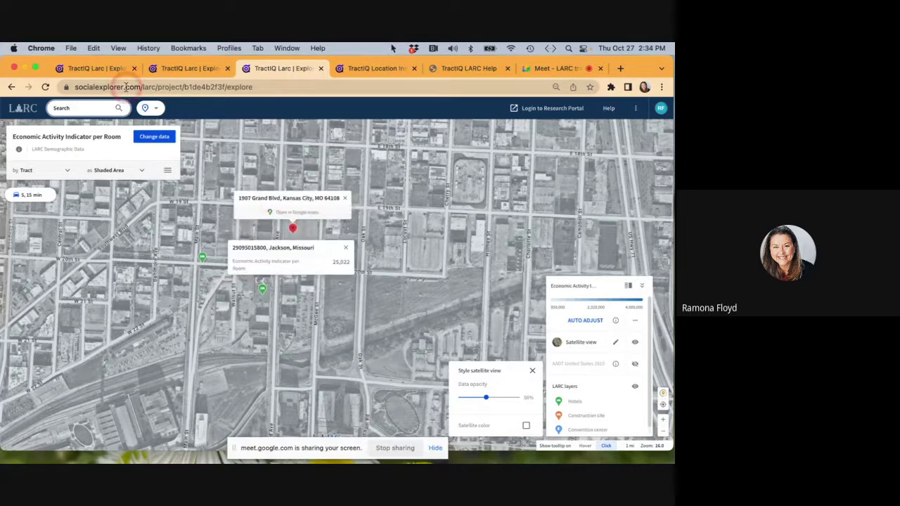
{"action": "left_click", "coordinate": [156, 110]}
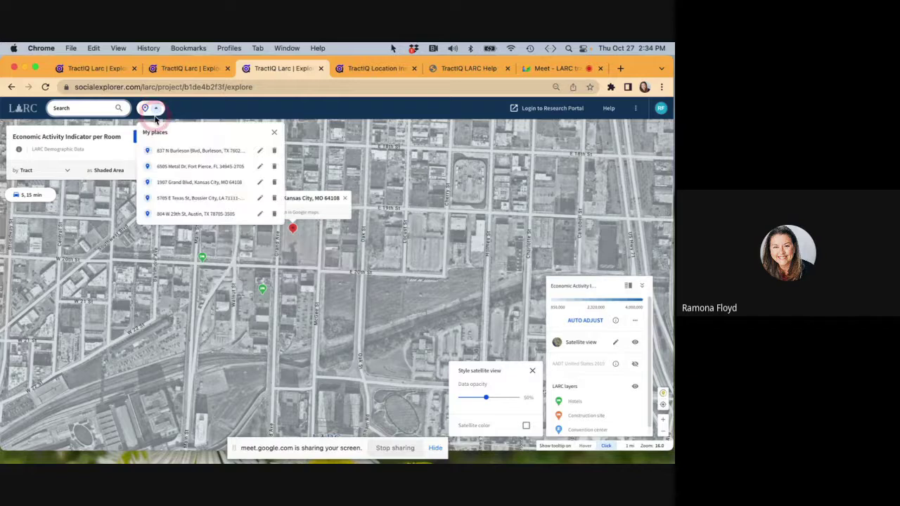
Return to the saved Kansas City address, view Hotel Indigo Kansas City – The Crossroads' full insights, then go back to the LARC start page.
{"action": "left_click", "coordinate": [172, 174]}
{"action": "left_click", "coordinate": [175, 183]}
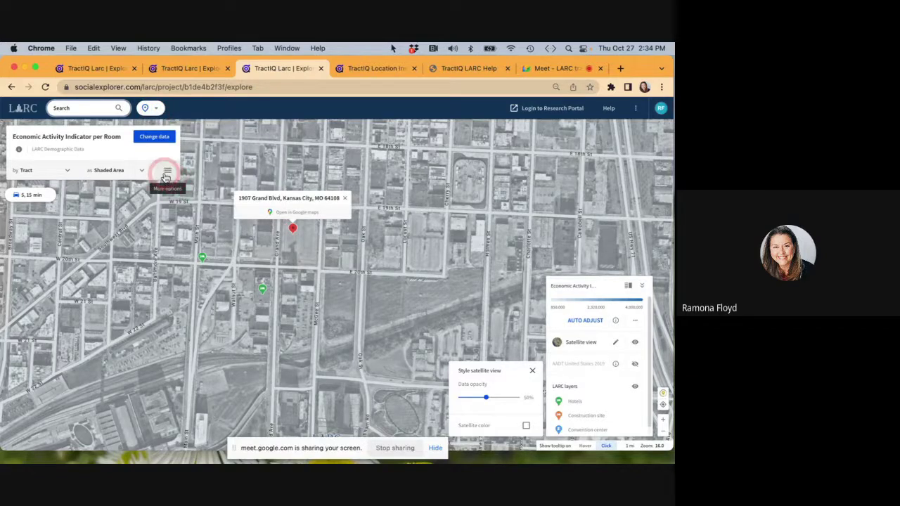
{"action": "left_click", "coordinate": [261, 290]}
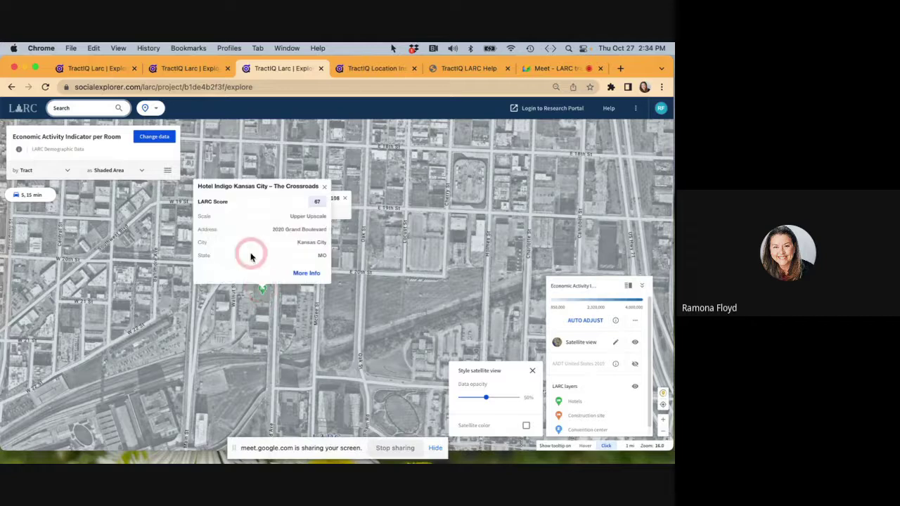
{"action": "left_click", "coordinate": [305, 273]}
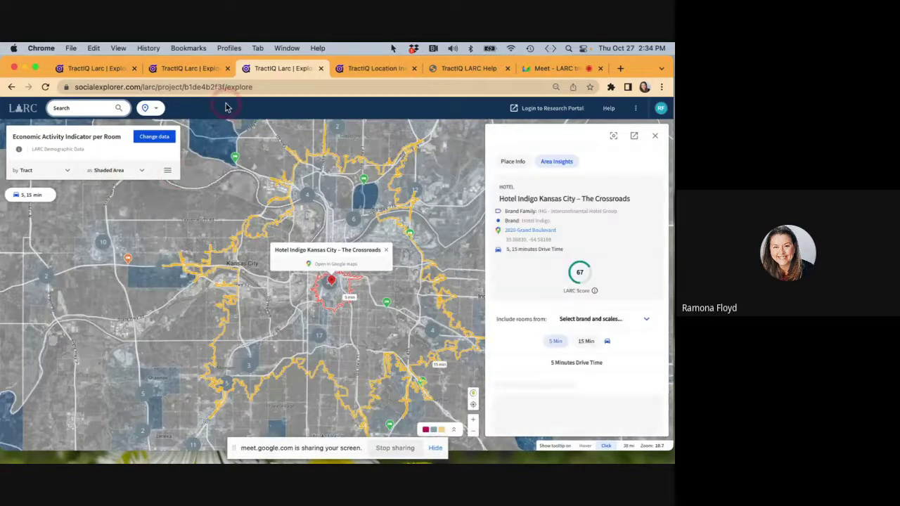
{"action": "left_click", "coordinate": [20, 110]}
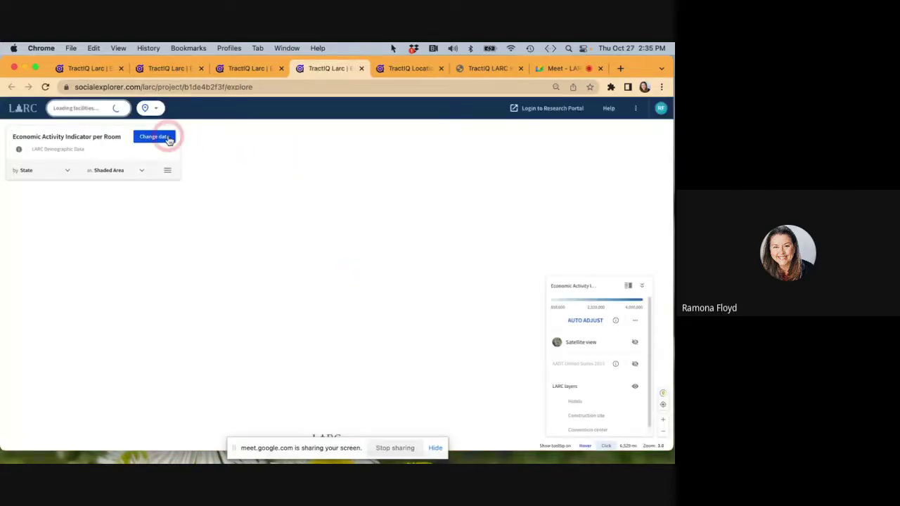
{"action": "left_click", "coordinate": [156, 110]}
{"action": "left_click", "coordinate": [156, 110]}
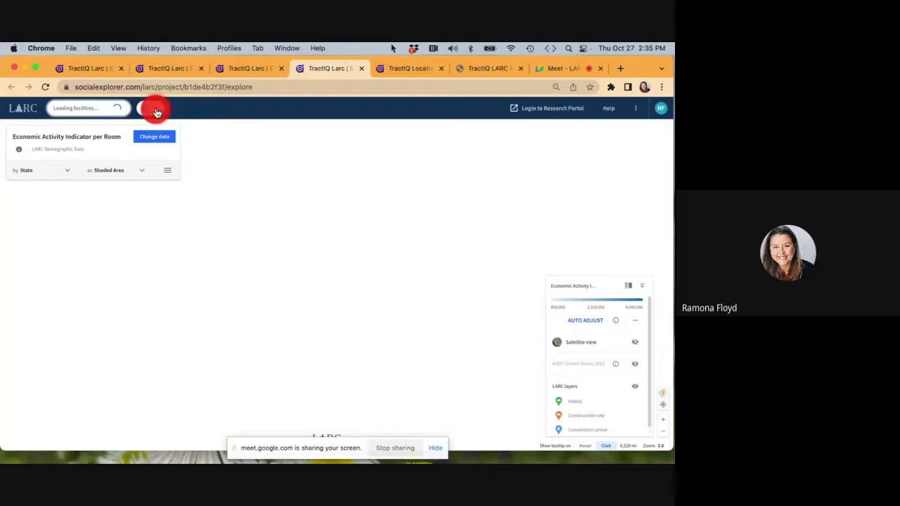
{"action": "left_click", "coordinate": [179, 185]}
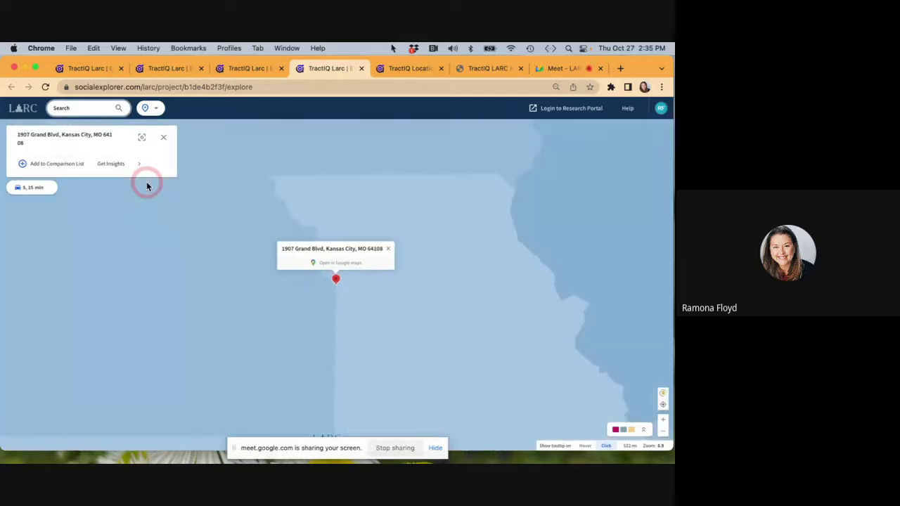
{"action": "left_click", "coordinate": [74, 165]}
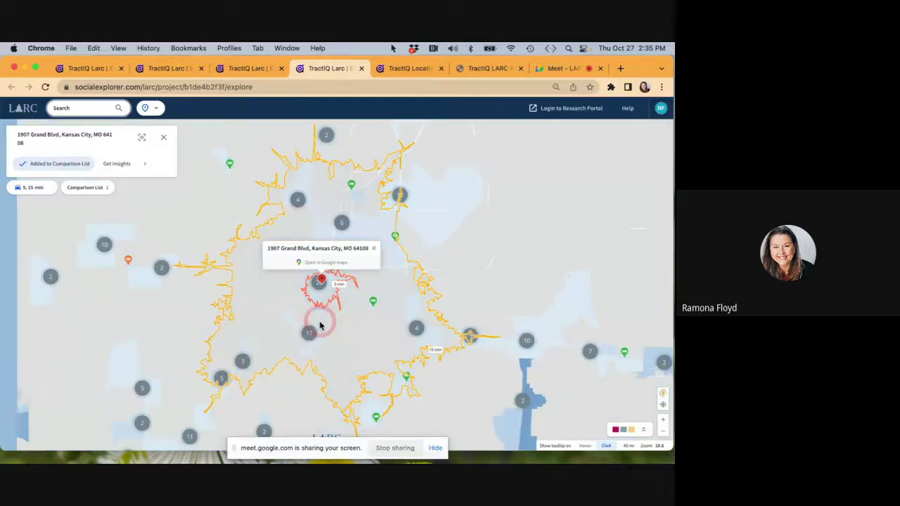
Zoom in on the address and open full details for Hotel Indigo.
{"action": "scroll", "coordinate": [320, 325], "scroll_direction": "up", "scroll_amount": 5}
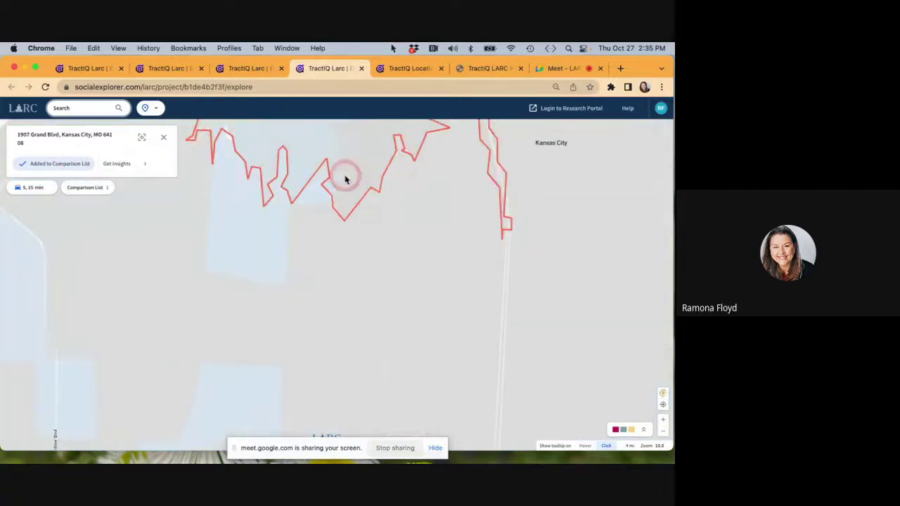
{"action": "left_click_drag", "start_coordinate": [345, 179], "coordinate": [382, 386]}
{"action": "left_click", "coordinate": [381, 241]}
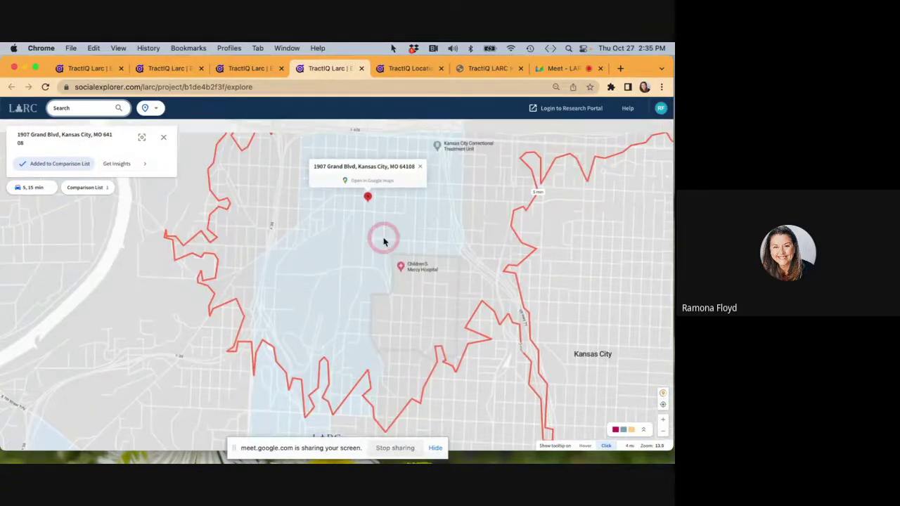
{"action": "scroll", "coordinate": [384, 237], "scroll_direction": "up", "scroll_amount": 3}
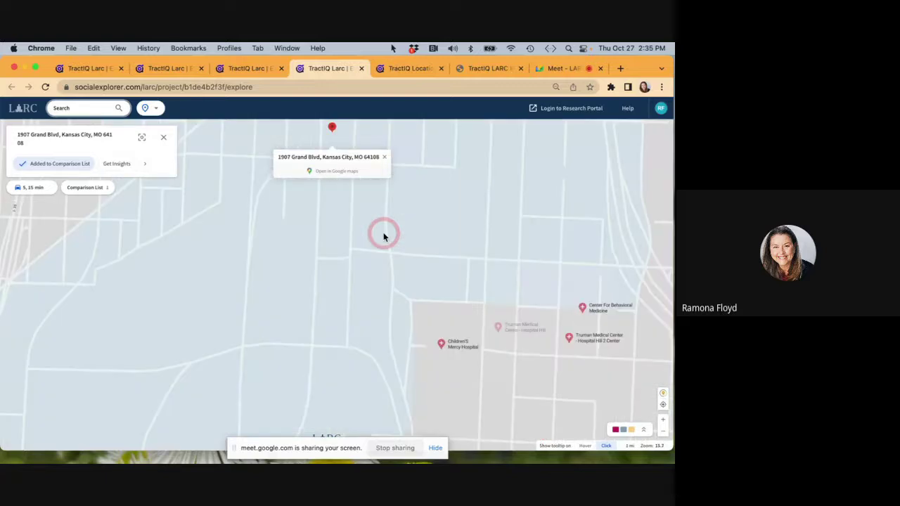
{"action": "mouse_move", "coordinate": [384, 237]}
{"action": "left_mouse_down"}
{"action": "mouse_move", "coordinate": [460, 386]}
{"action": "mouse_move", "coordinate": [452, 392]}
{"action": "left_mouse_up"}
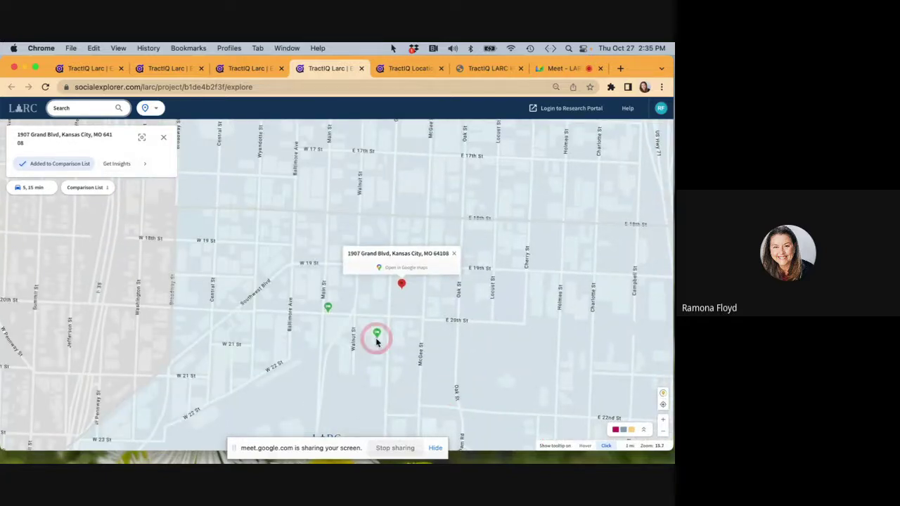
{"action": "left_click", "coordinate": [377, 337]}
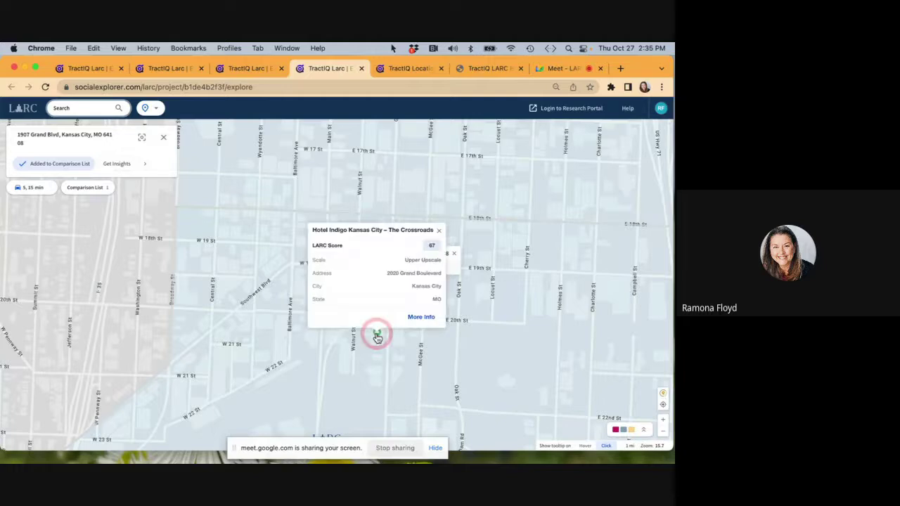
{"action": "left_click", "coordinate": [420, 317]}
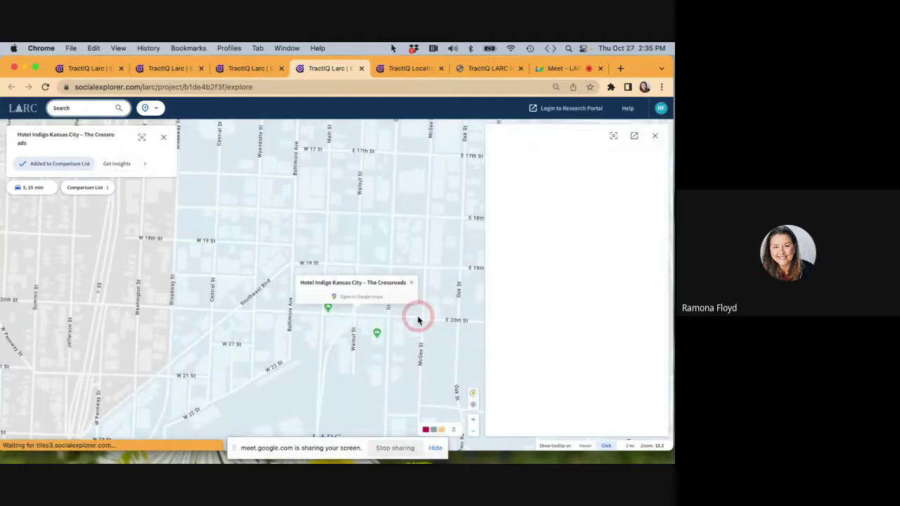
Add Hotel Indigo and Ambassador Hotel Kansas City, Autograph Collection to the comparison list.
{"action": "left_click", "coordinate": [55, 166]}
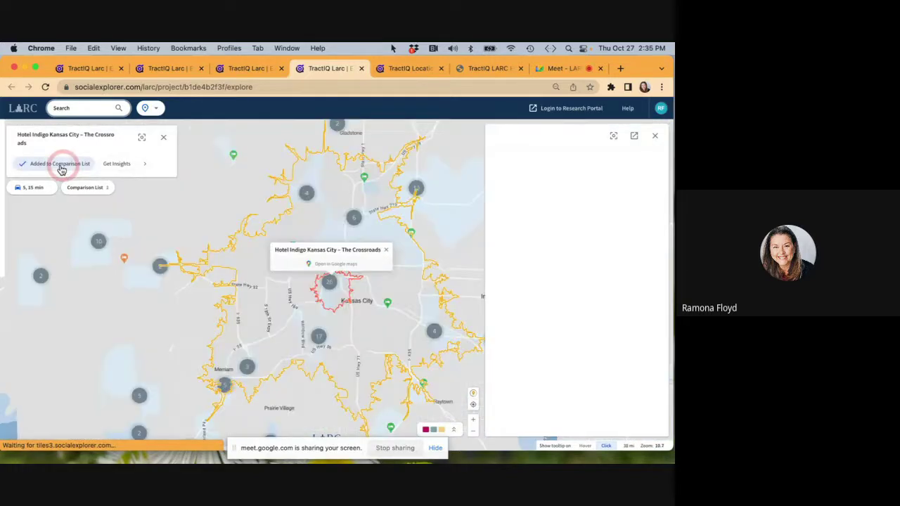
{"action": "double_click", "coordinate": [318, 292]}
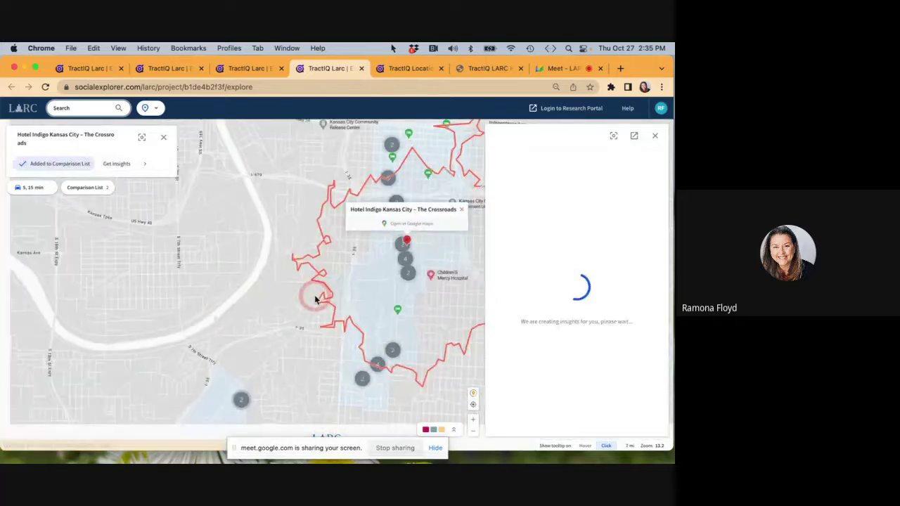
{"action": "left_click", "coordinate": [395, 310]}
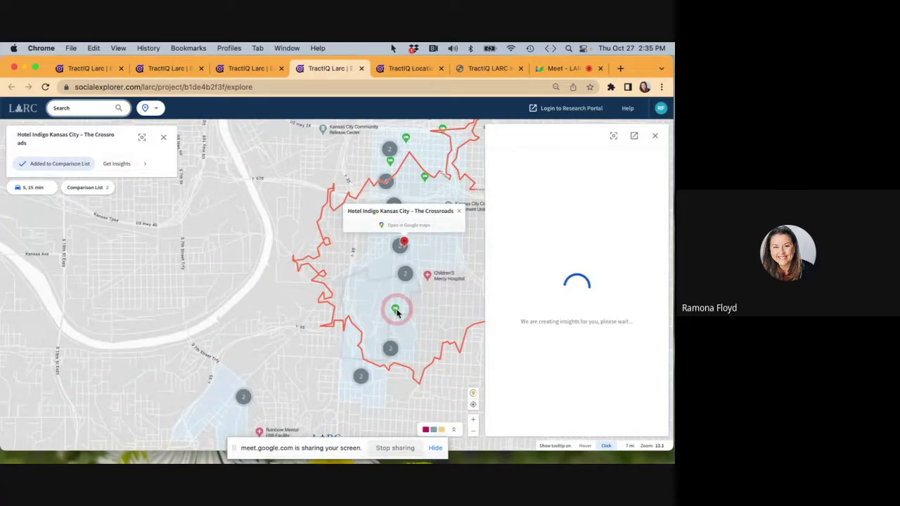
{"action": "left_click", "coordinate": [449, 296]}
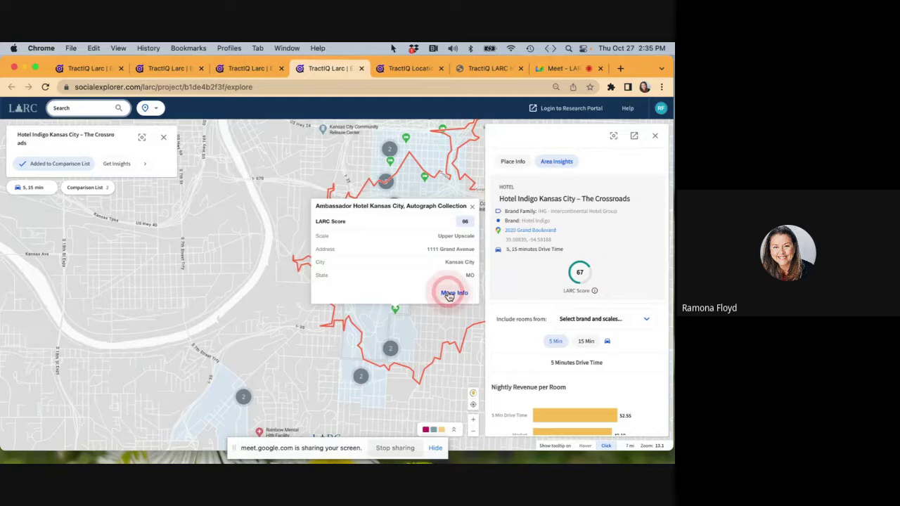
{"action": "left_click", "coordinate": [51, 168]}
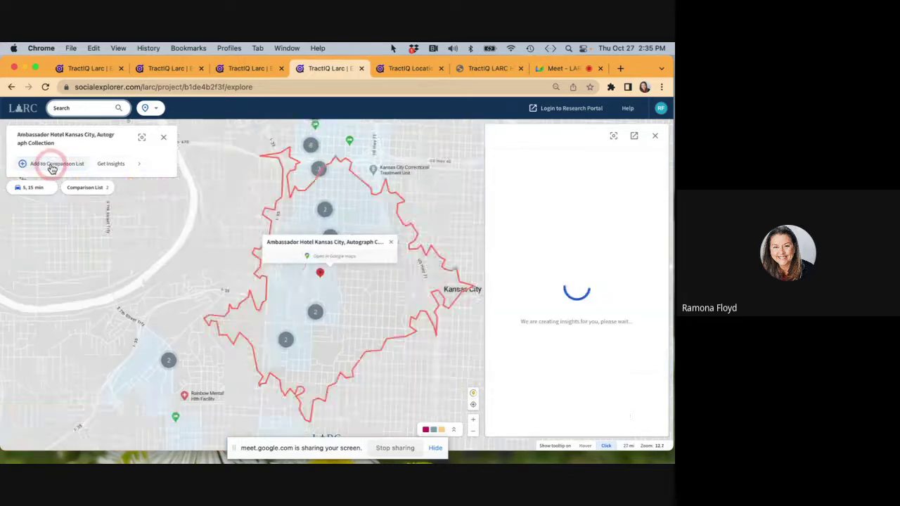
{"action": "left_click", "coordinate": [86, 191]}
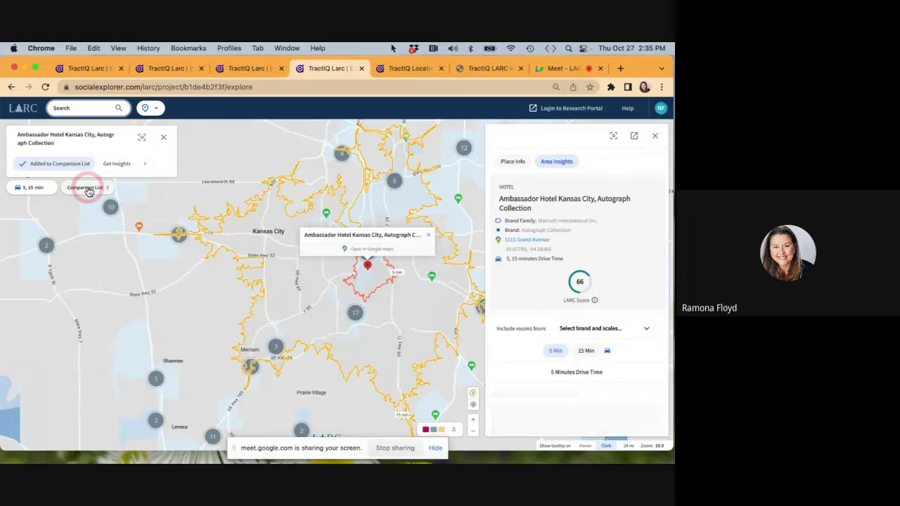
Compare insights for the three listed locations side by side and scroll through the charts.
{"action": "left_click", "coordinate": [56, 265]}
{"action": "left_click", "coordinate": [94, 228]}
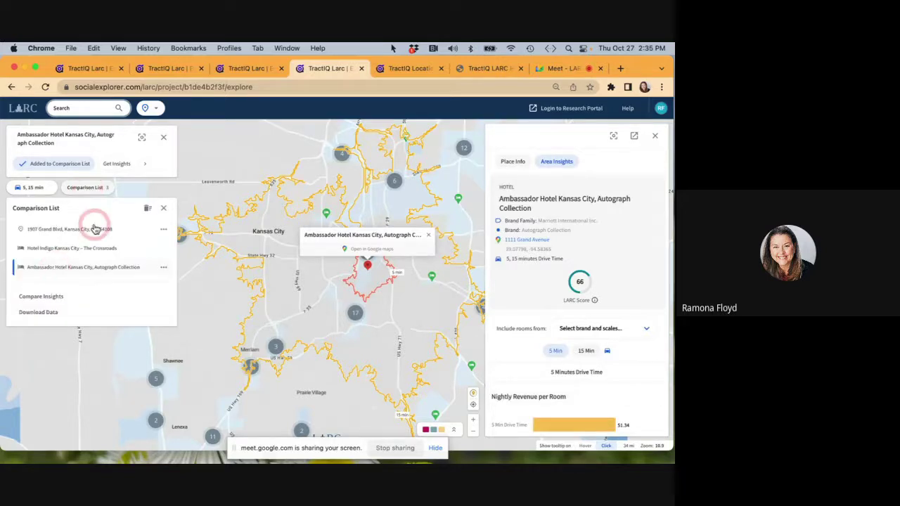
{"action": "left_click", "coordinate": [42, 290]}
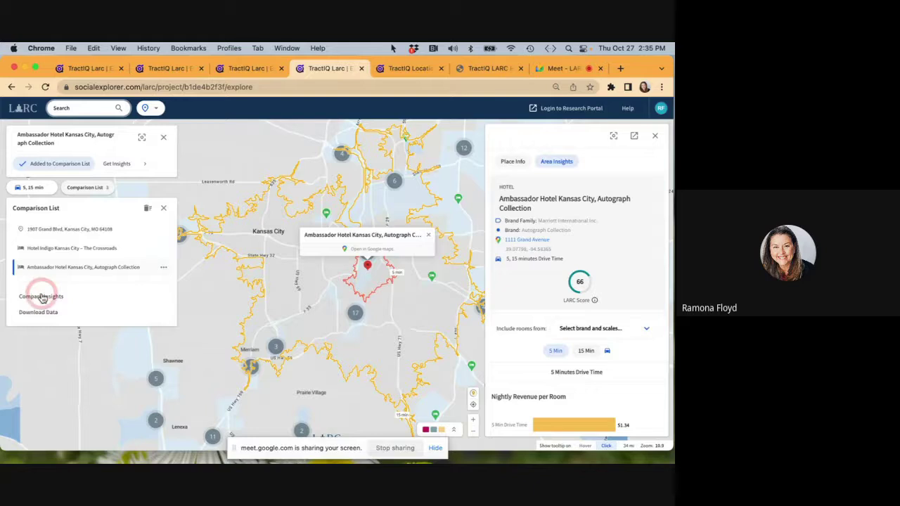
{"action": "left_click", "coordinate": [42, 295]}
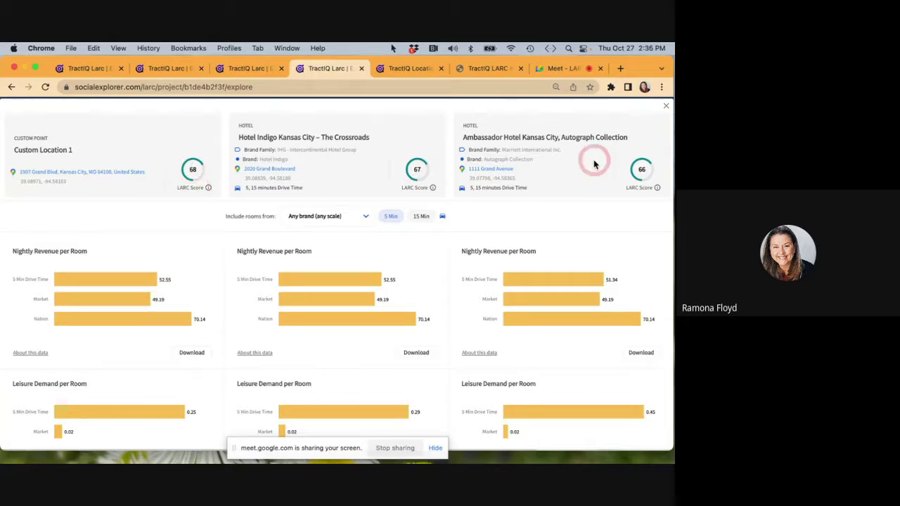
{"action": "scroll", "coordinate": [338, 299], "scroll_direction": "down", "scroll_amount": 2}
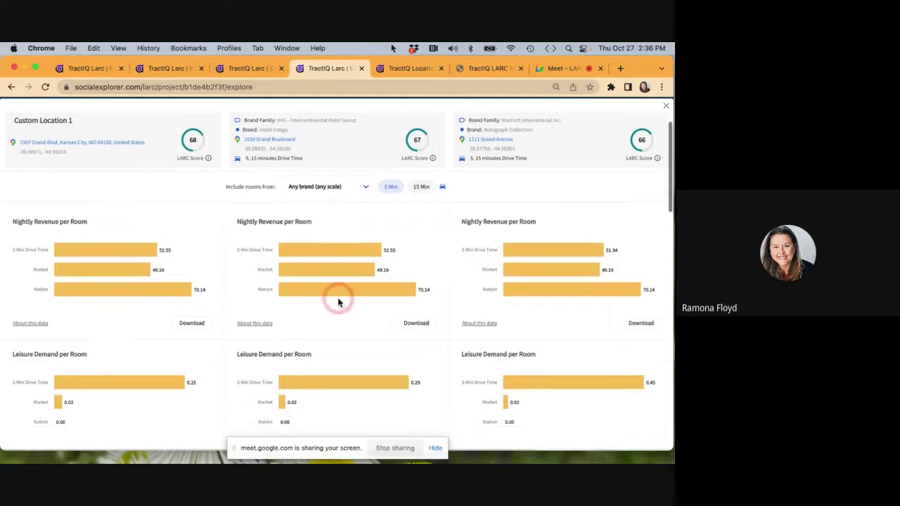
{"action": "scroll", "coordinate": [338, 302], "scroll_direction": "up", "scroll_amount": 2}
{"action": "scroll", "coordinate": [338, 302], "scroll_direction": "down", "scroll_amount": 8}
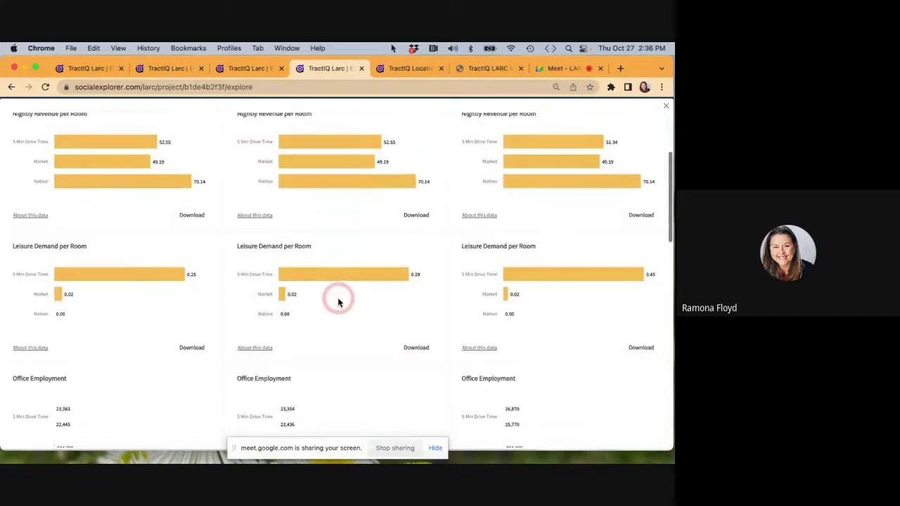
{"action": "scroll", "coordinate": [338, 301], "scroll_direction": "down", "scroll_amount": 10}
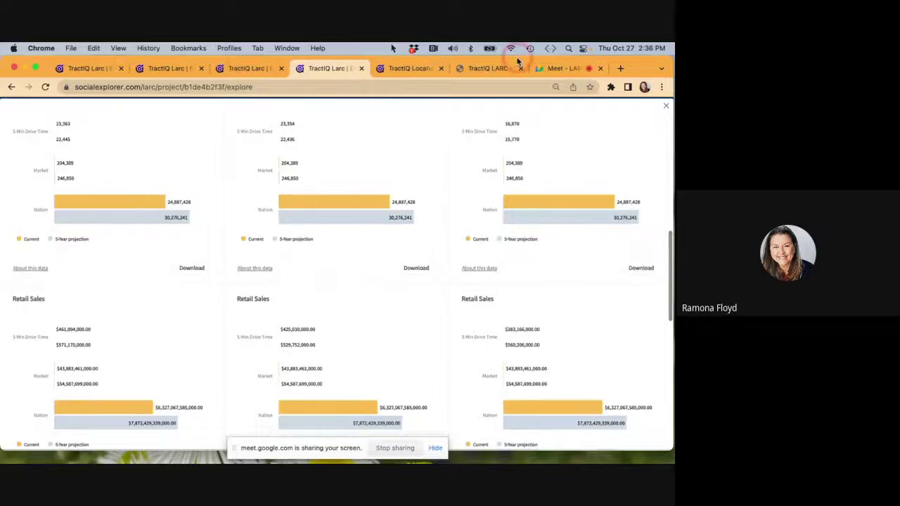
Admit the waiting participant to the video call, then return to the side-by-side comparison.
{"action": "left_click", "coordinate": [561, 71]}
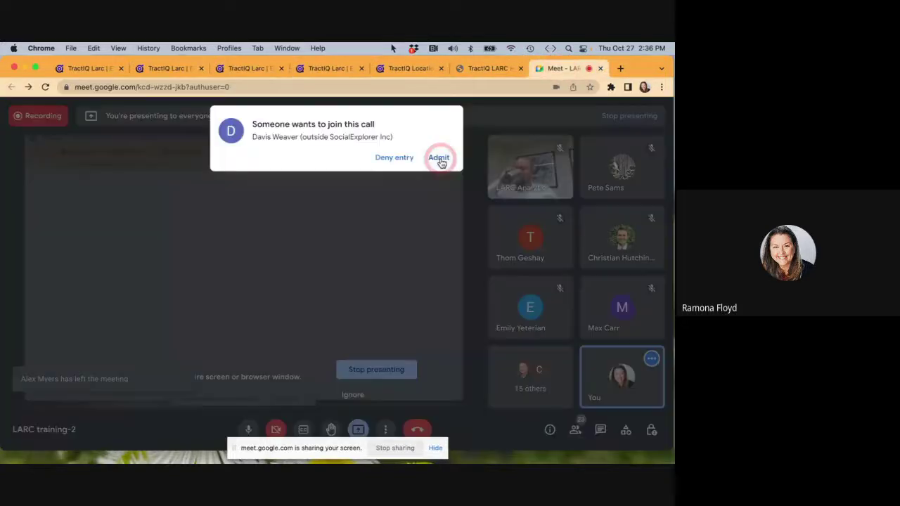
{"action": "left_click", "coordinate": [439, 158]}
{"action": "left_click", "coordinate": [265, 73]}
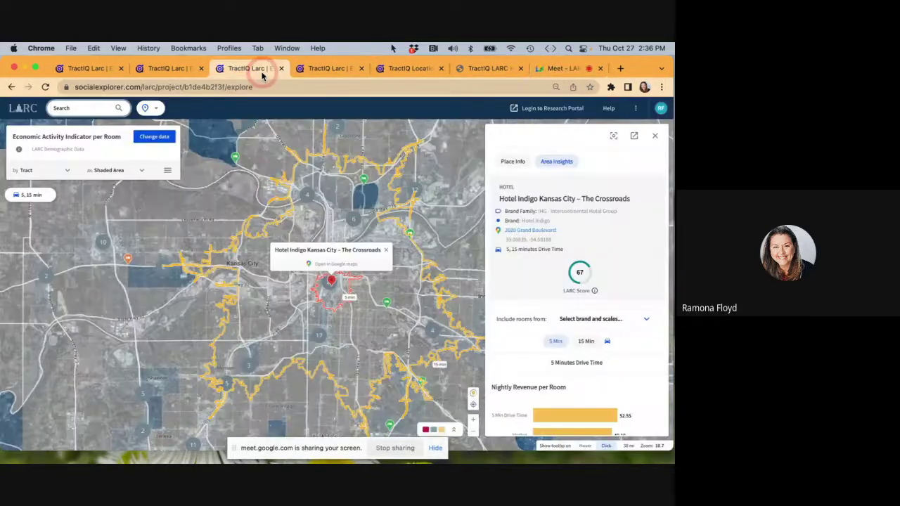
{"action": "left_click", "coordinate": [331, 66]}
Switch the comparison to 15-minute drive time, check the room options, then close the overlay.
{"action": "left_click", "coordinate": [364, 199]}
{"action": "scroll", "coordinate": [364, 202], "scroll_direction": "up", "scroll_amount": 2}
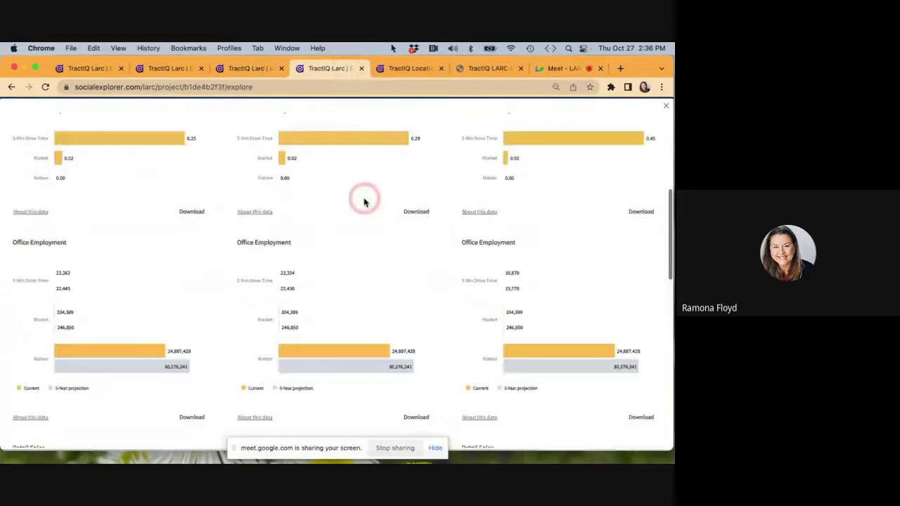
{"action": "scroll", "coordinate": [364, 199], "scroll_direction": "up", "scroll_amount": 10}
{"action": "left_click", "coordinate": [668, 110]}
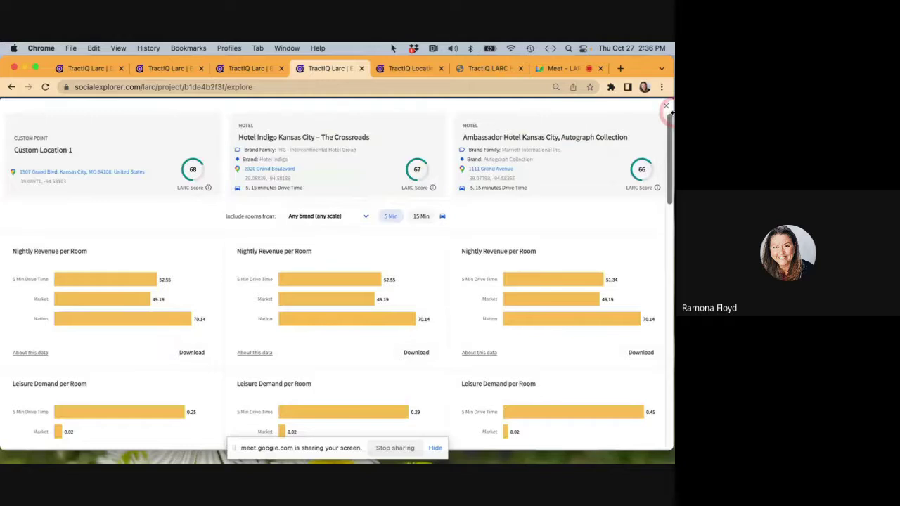
{"action": "left_click", "coordinate": [422, 215]}
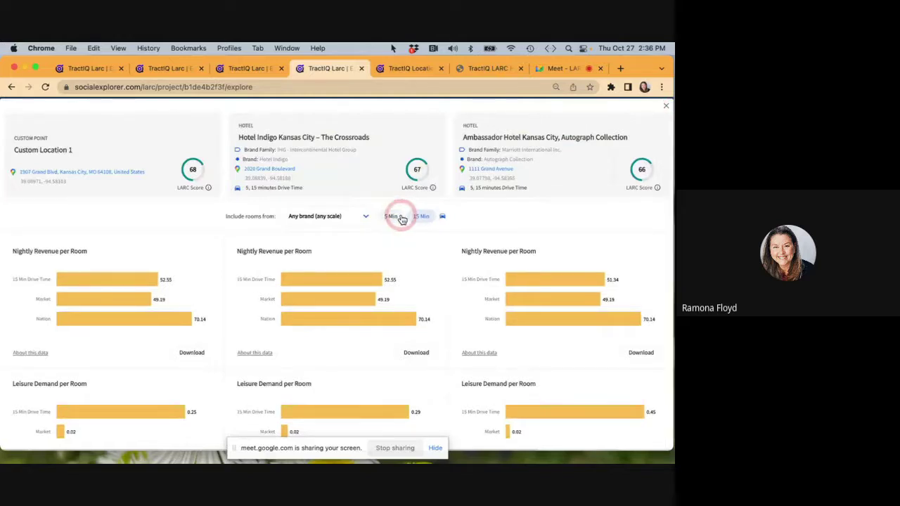
{"action": "left_click", "coordinate": [366, 216]}
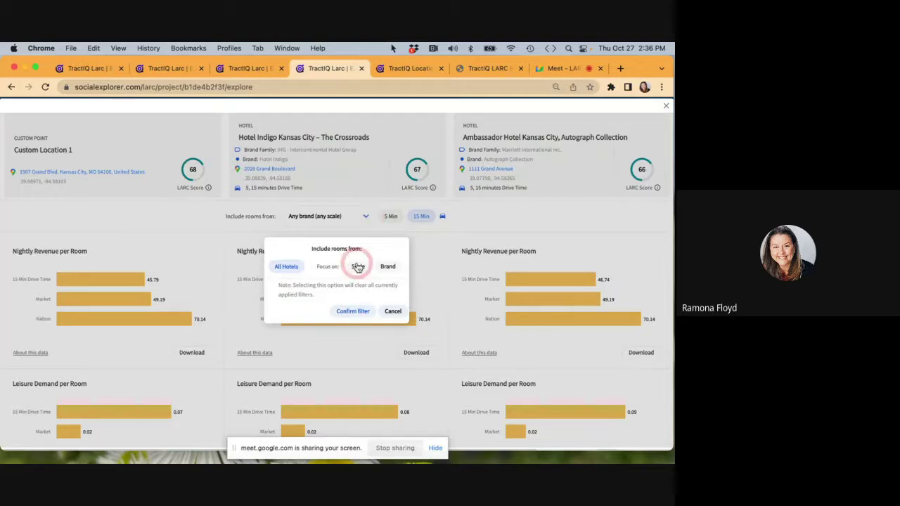
{"action": "left_click", "coordinate": [666, 106]}
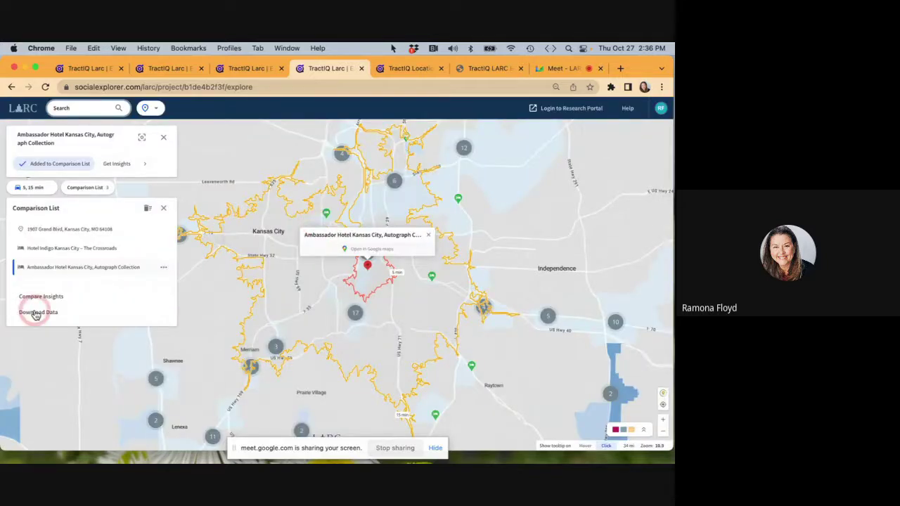
Download the comparison list data and open the xlsx report in Excel.
{"action": "left_click", "coordinate": [35, 313]}
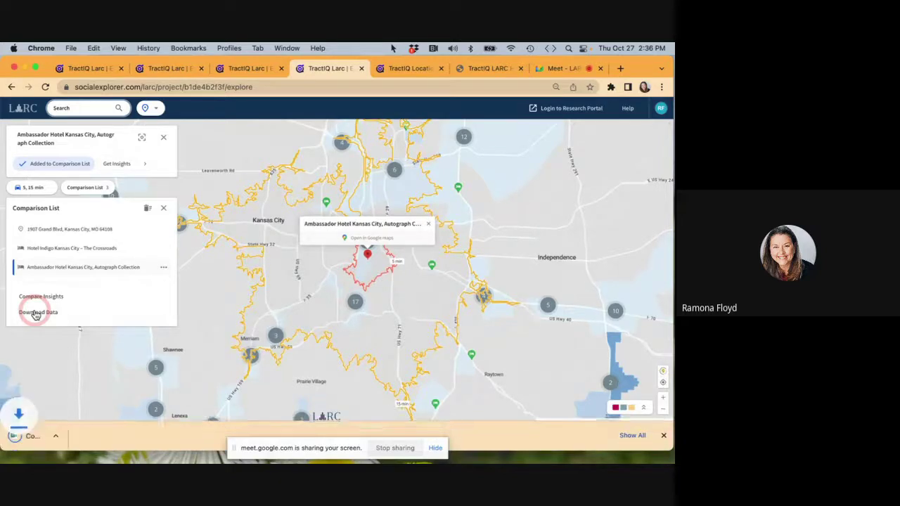
{"action": "left_click", "coordinate": [73, 450]}
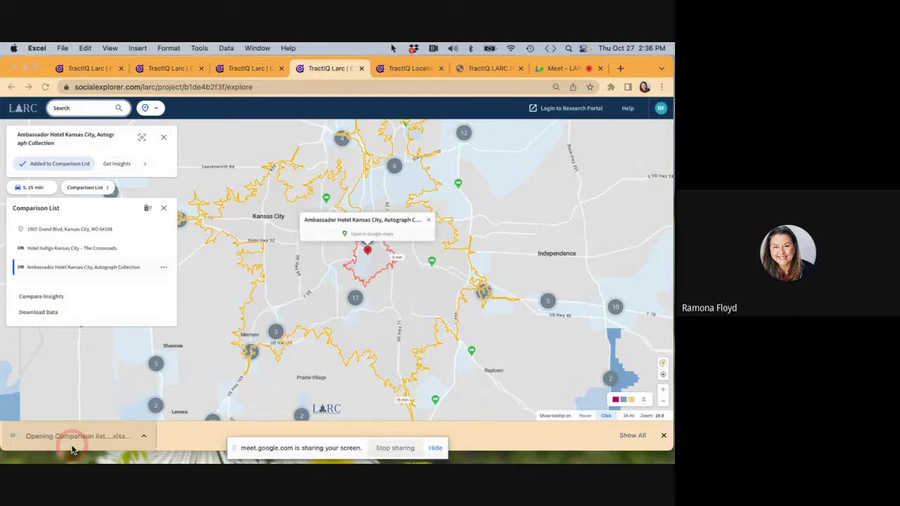
{"action": "left_click", "coordinate": [243, 196]}
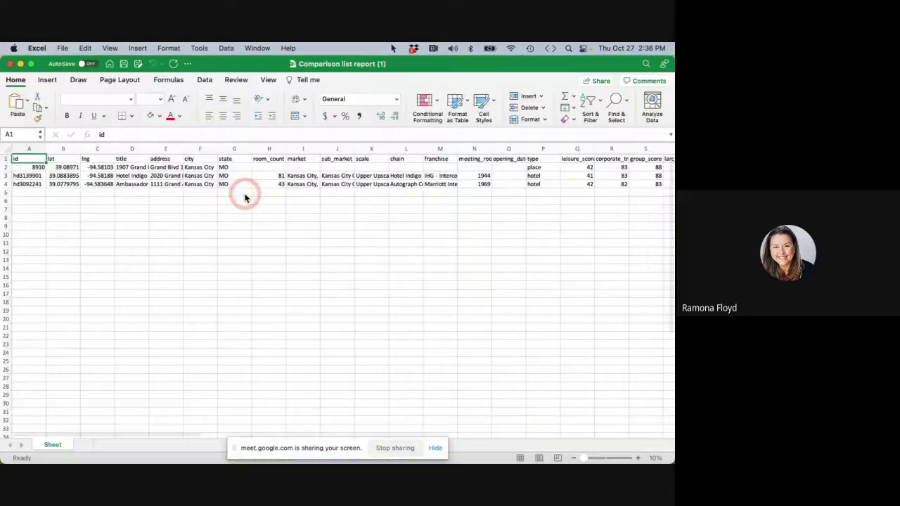
AutoFit the width of every column on the worksheet.
{"action": "left_click", "coordinate": [7, 153]}
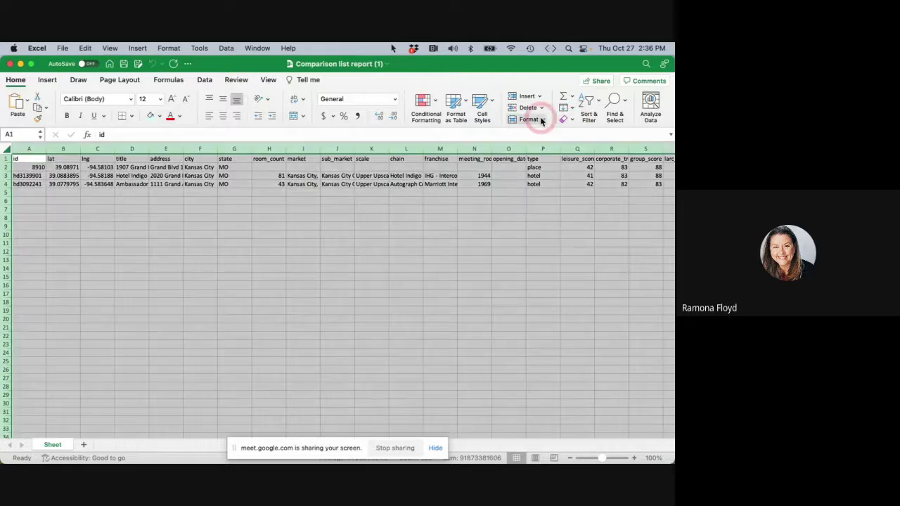
{"action": "left_click", "coordinate": [542, 121]}
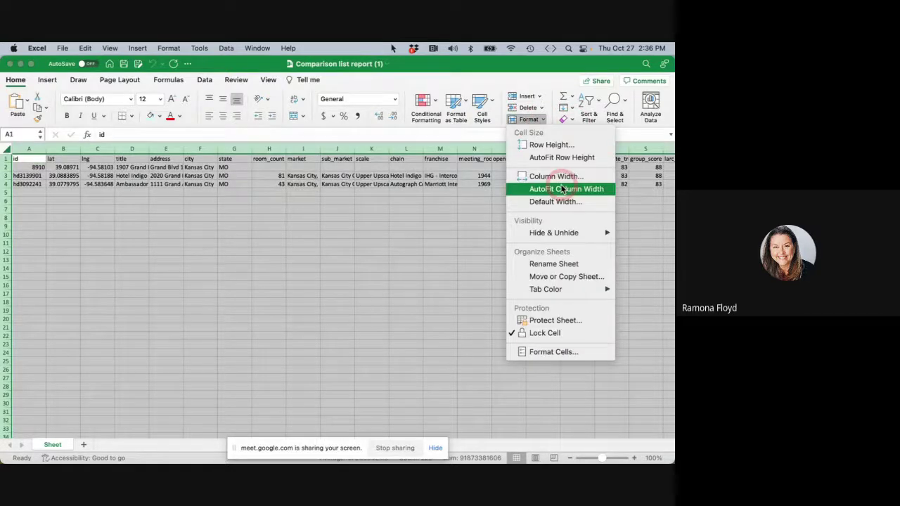
{"action": "left_click", "coordinate": [563, 190]}
{"action": "left_click", "coordinate": [229, 169]}
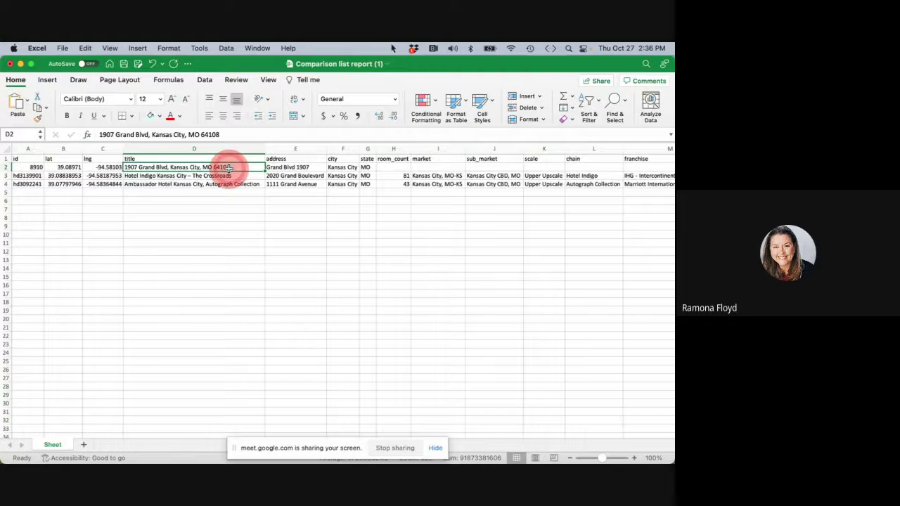
Scroll across row 2 of the data, then close the workbook without saving.
{"action": "left_click", "coordinate": [6, 168]}
{"action": "scroll", "coordinate": [373, 216], "scroll_direction": "right", "scroll_amount": 10}
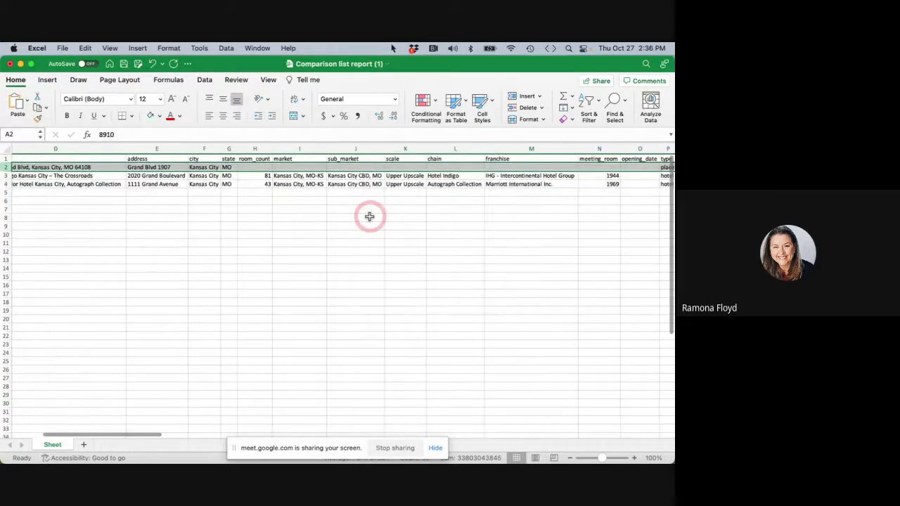
{"action": "scroll", "coordinate": [369, 215], "scroll_direction": "right", "scroll_amount": 10}
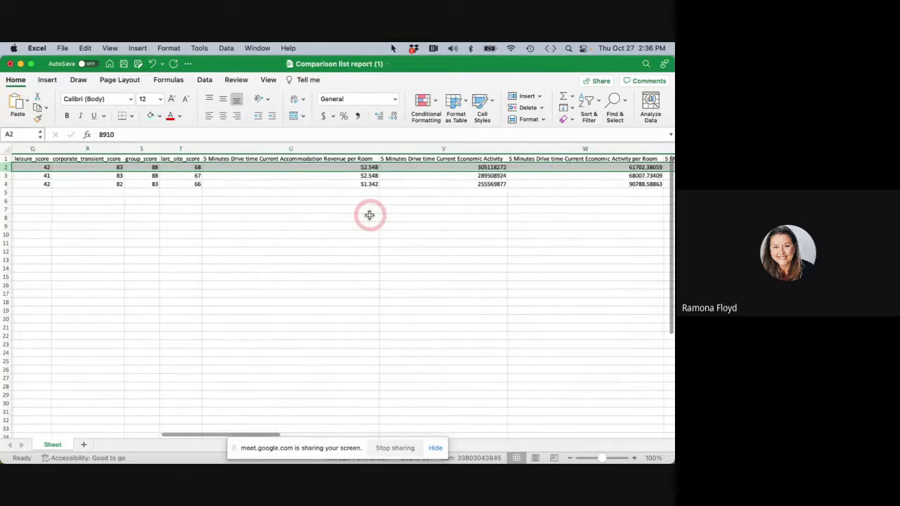
{"action": "scroll", "coordinate": [369, 216], "scroll_direction": "right", "scroll_amount": 1}
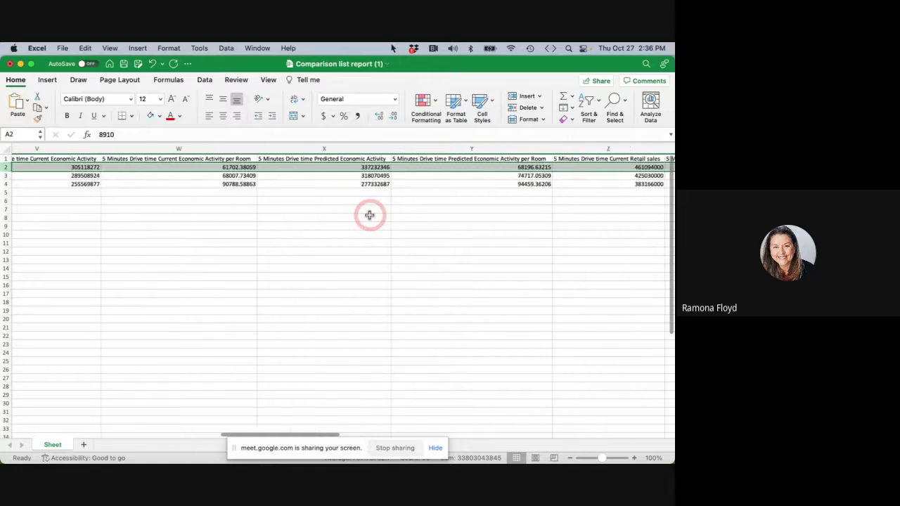
{"action": "left_click", "coordinate": [10, 64]}
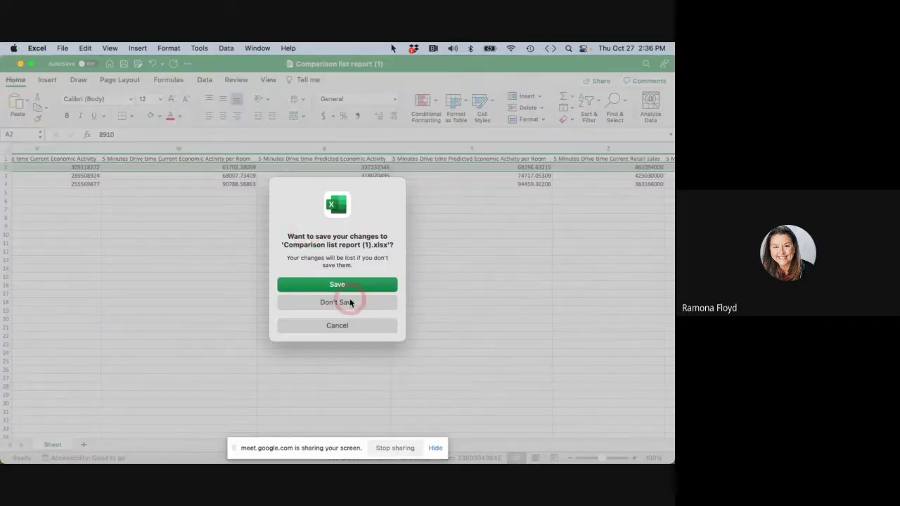
{"action": "left_click", "coordinate": [338, 303]}
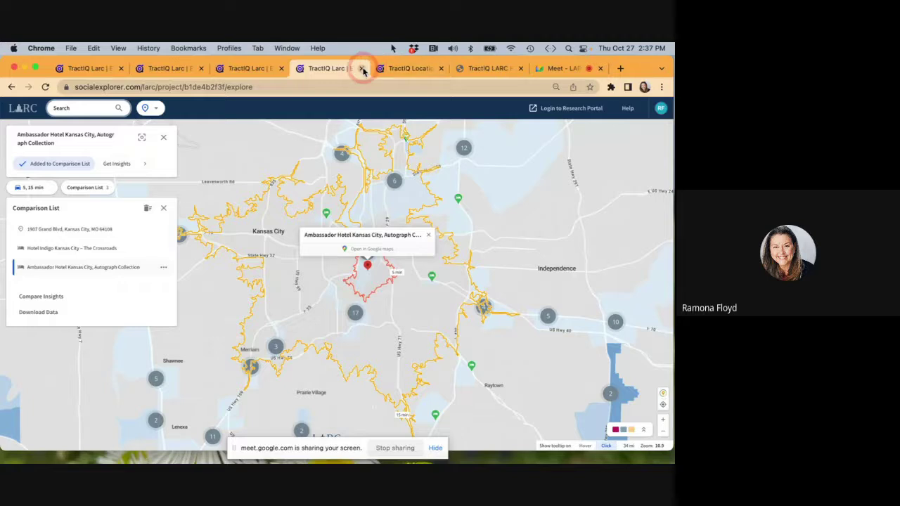
Close the comparison list, SpringHill Suites insights and extra explore map tabs, then open a fresh explore map.
{"action": "left_click", "coordinate": [362, 69]}
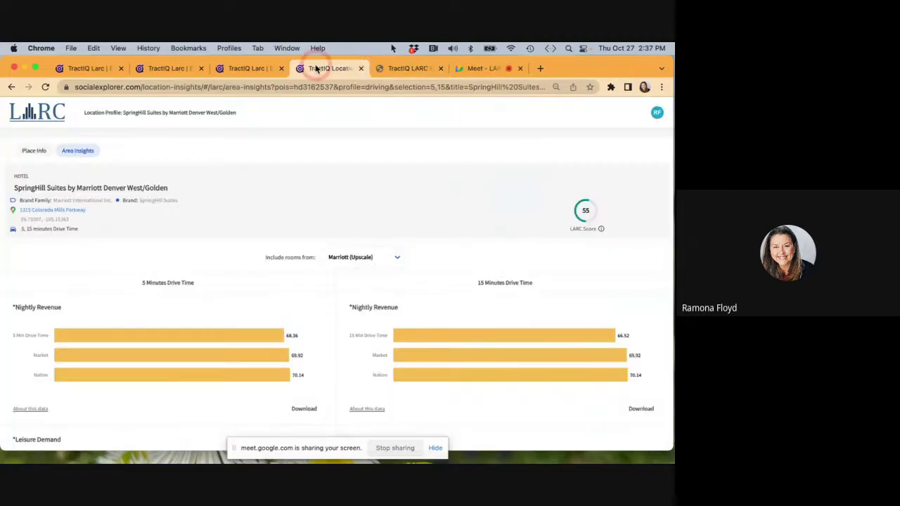
{"action": "left_click", "coordinate": [360, 68]}
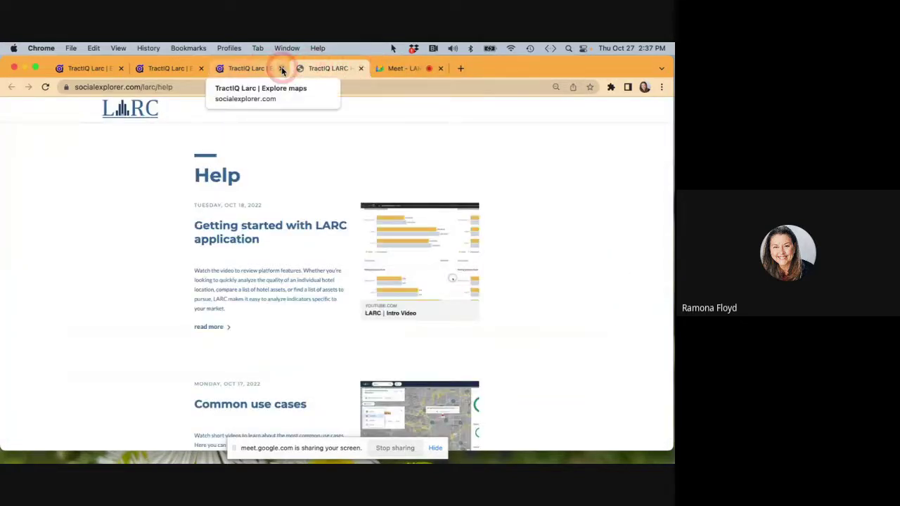
{"action": "left_click", "coordinate": [282, 68]}
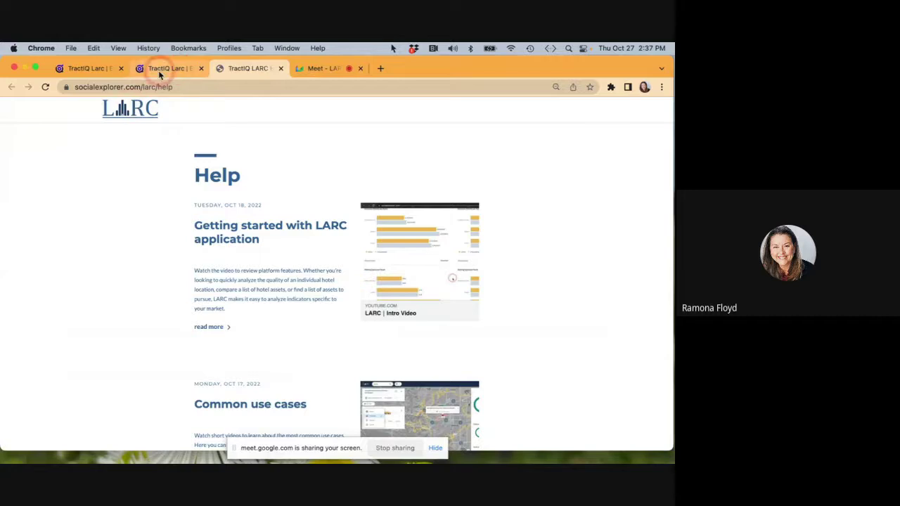
{"action": "left_click", "coordinate": [159, 70]}
{"action": "left_click", "coordinate": [31, 108]}
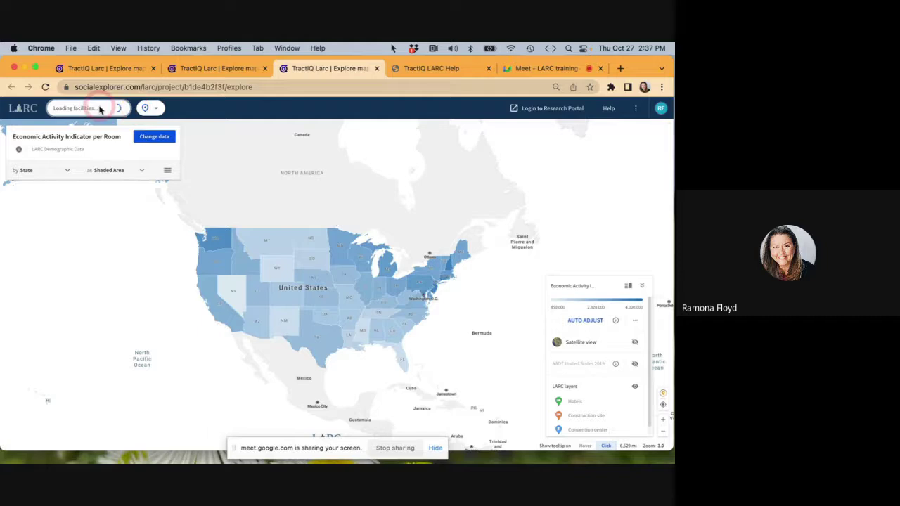
Start a criteria-based hotel search with LARC score at least 70 instead of 95.
{"action": "left_click", "coordinate": [97, 110]}
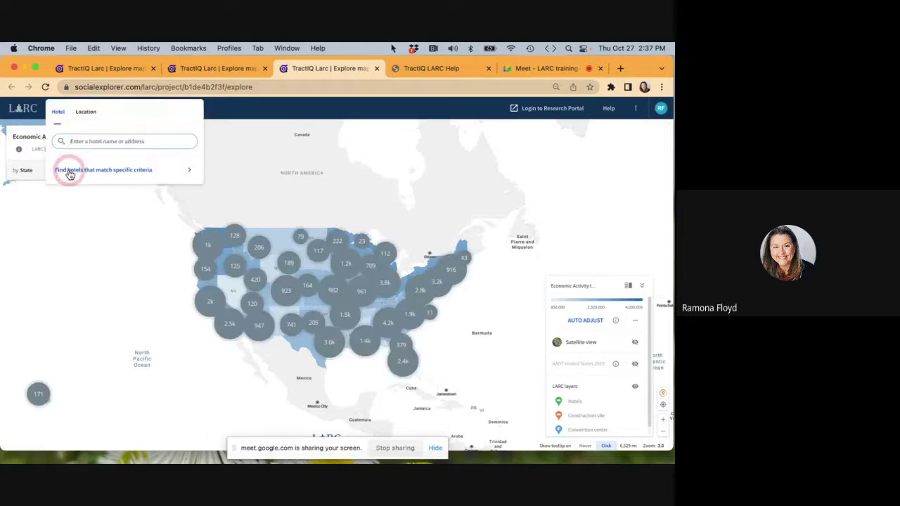
{"action": "left_click", "coordinate": [125, 174]}
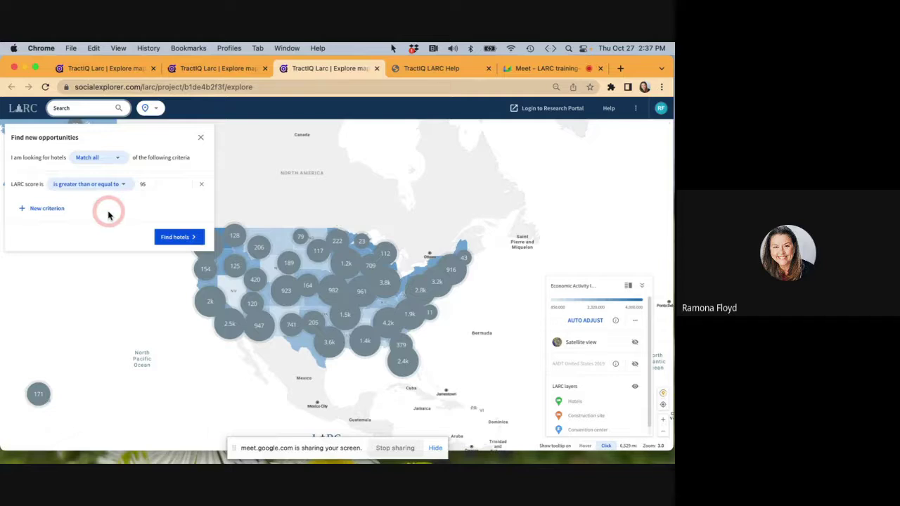
{"action": "left_click", "coordinate": [145, 184]}
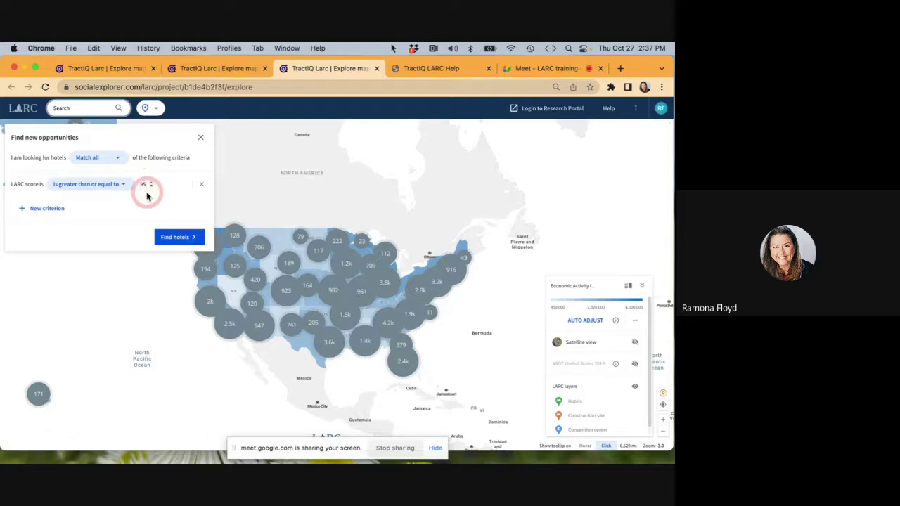
{"action": "key", "text": "BackSpace"}
{"action": "key", "text": "BackSpace"}
{"action": "type", "text": "70"}
Add a Scale criterion set to Luxury.
{"action": "left_click", "coordinate": [45, 210]}
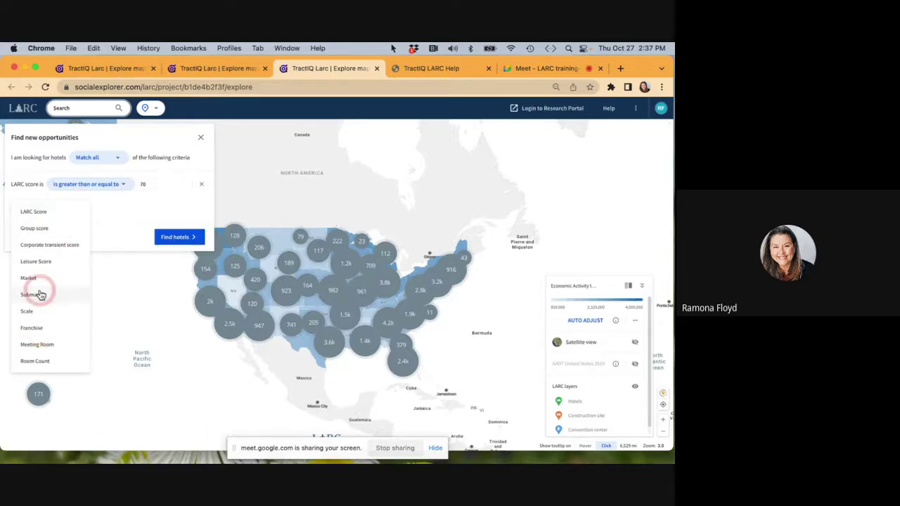
{"action": "left_click", "coordinate": [27, 312]}
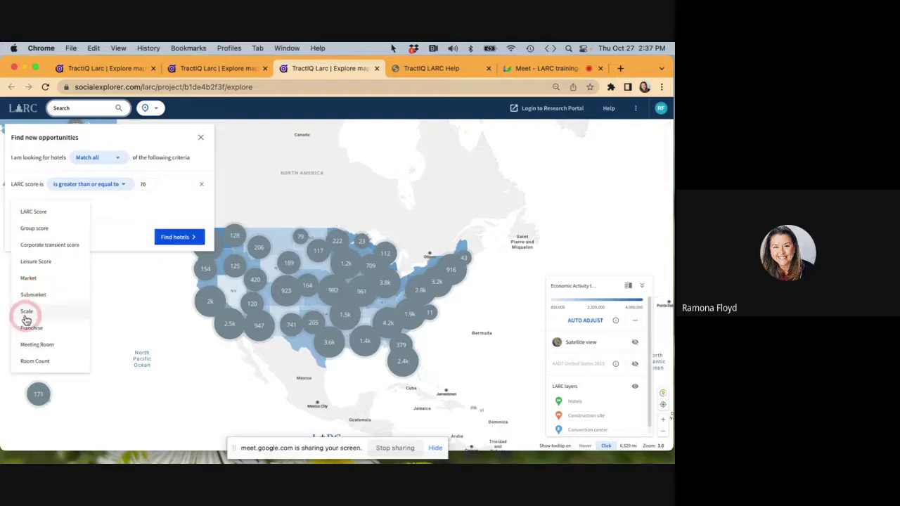
{"action": "left_click", "coordinate": [140, 204]}
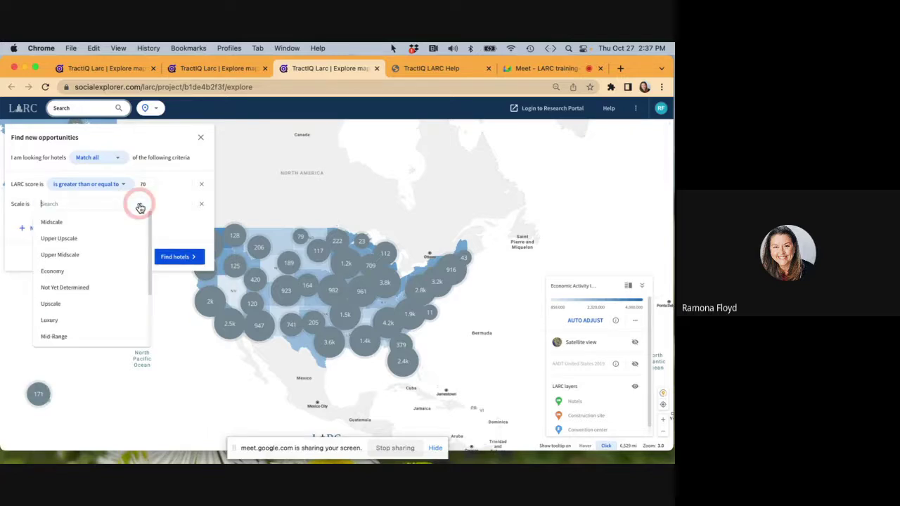
{"action": "left_click", "coordinate": [55, 318]}
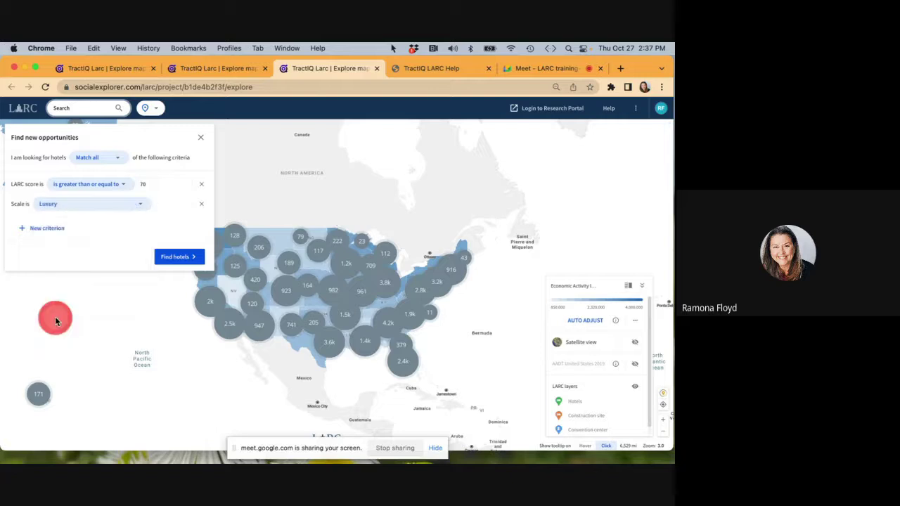
Add a Room count criterion of more than 200 and run the search.
{"action": "left_click", "coordinate": [58, 229]}
{"action": "left_click", "coordinate": [39, 346]}
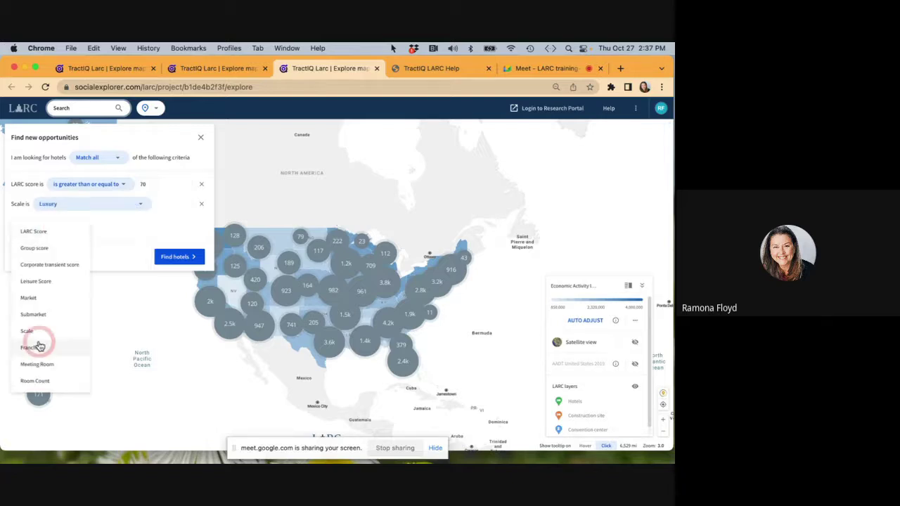
{"action": "left_click", "coordinate": [34, 381]}
{"action": "left_click", "coordinate": [111, 224]}
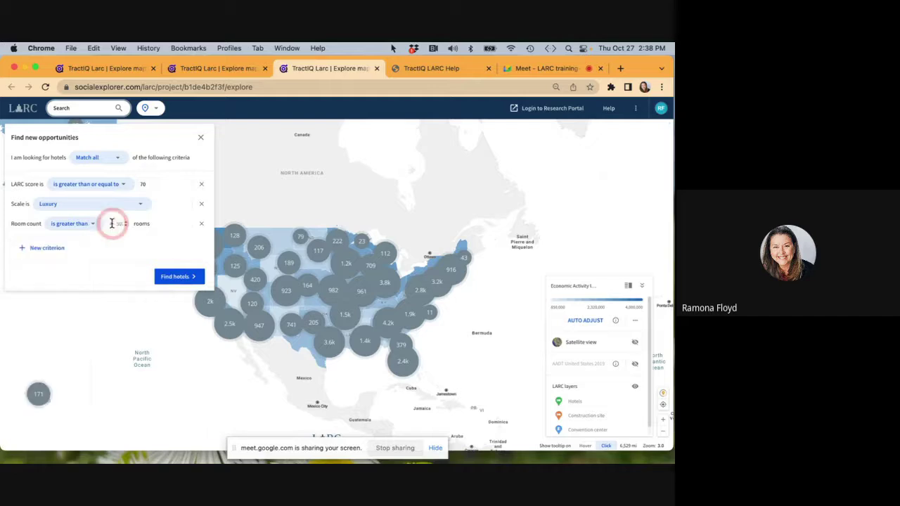
{"action": "type", "text": "200"}
{"action": "left_click", "coordinate": [165, 246]}
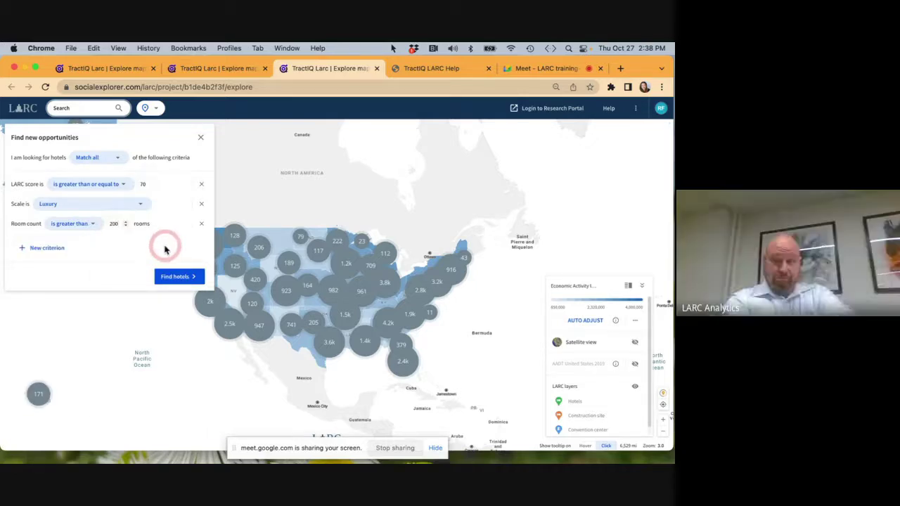
{"action": "left_click", "coordinate": [173, 276]}
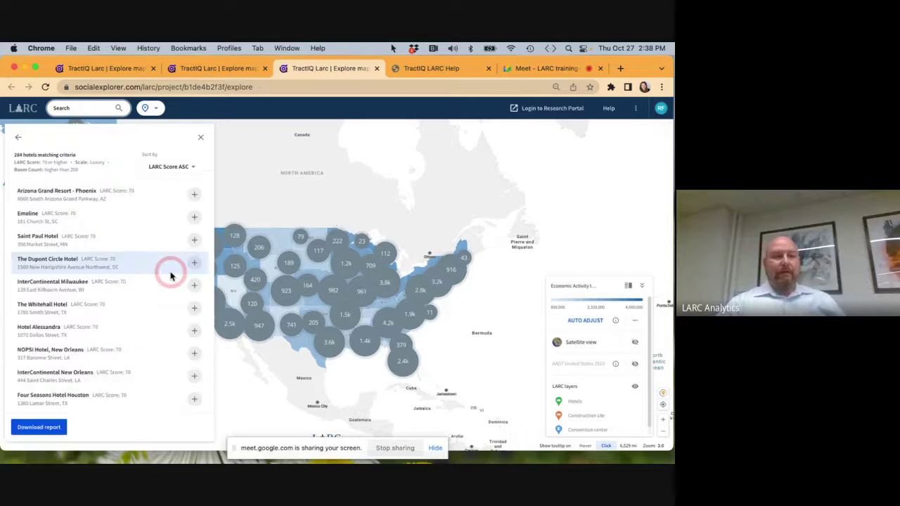
Show the 284 matching hotels, listed by LARC Score starting at 70.
{"action": "left_click", "coordinate": [102, 152]}
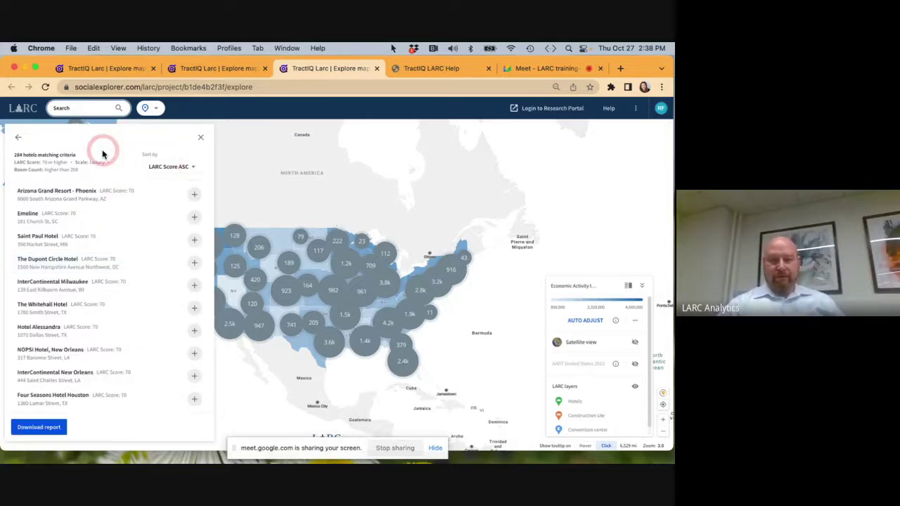
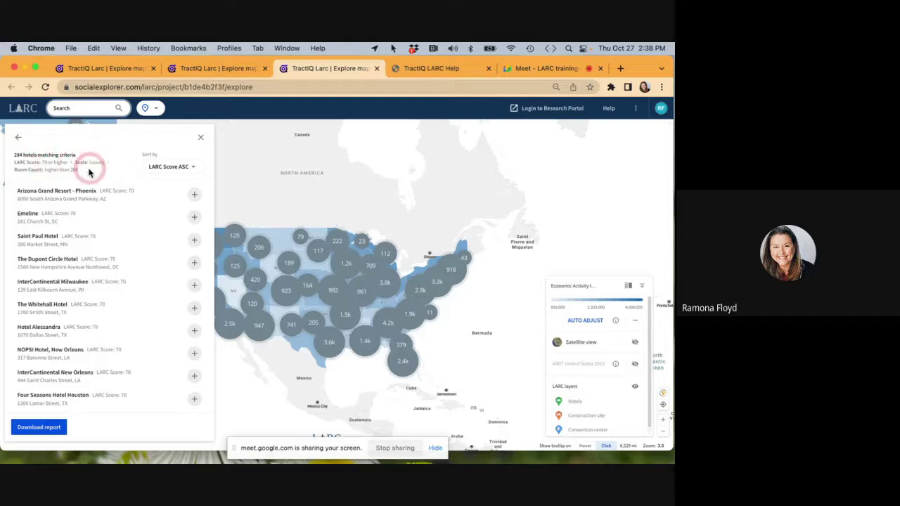
Sort the 284 luxury hotel results by LARC Score, highest first.
{"action": "left_click", "coordinate": [194, 169]}
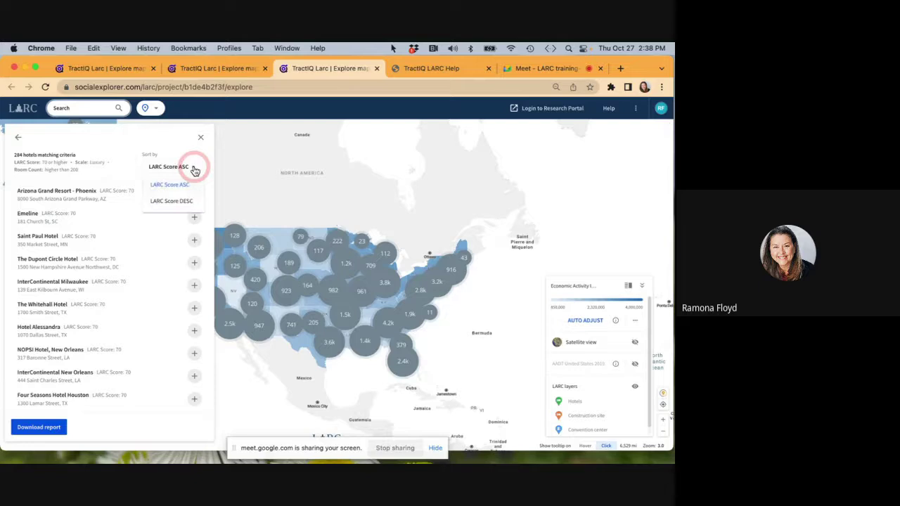
{"action": "left_click", "coordinate": [161, 204]}
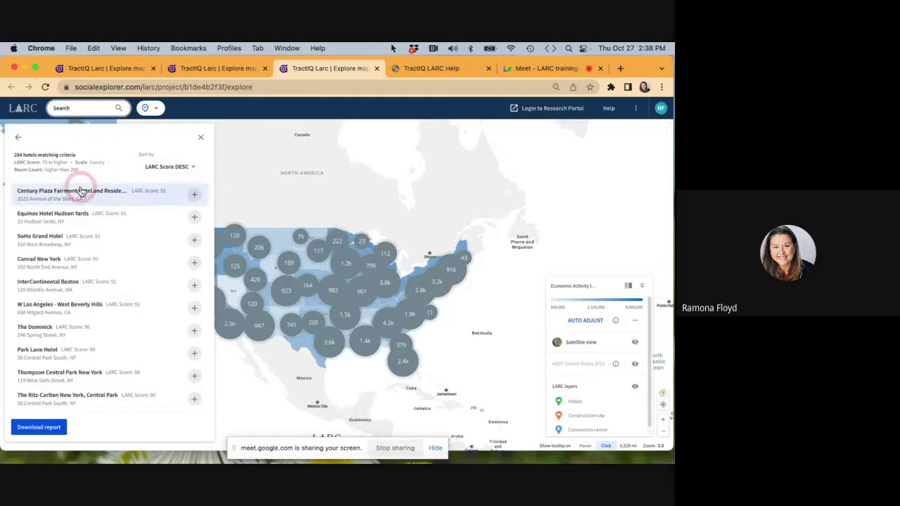
Add a Market criterion of New Orleans, LA and rerun the search, leaving 4 hotels.
{"action": "left_click", "coordinate": [19, 140]}
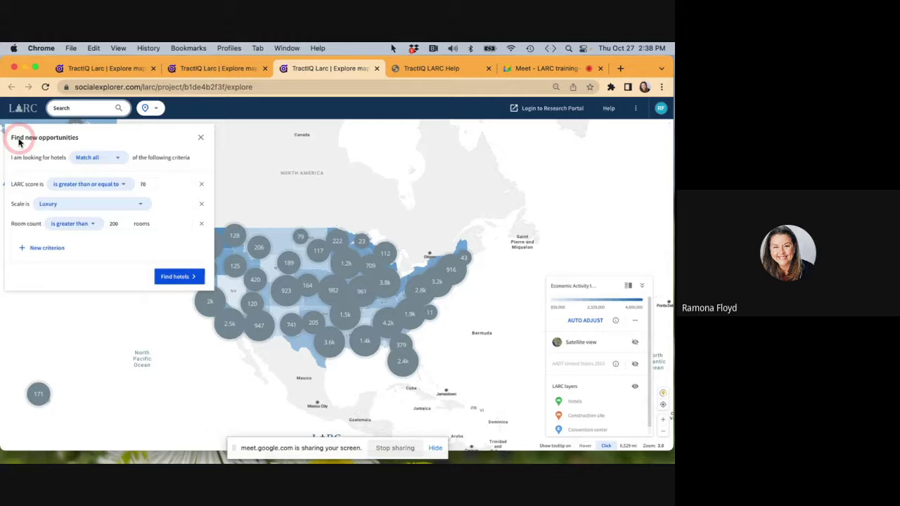
{"action": "left_click", "coordinate": [49, 252]}
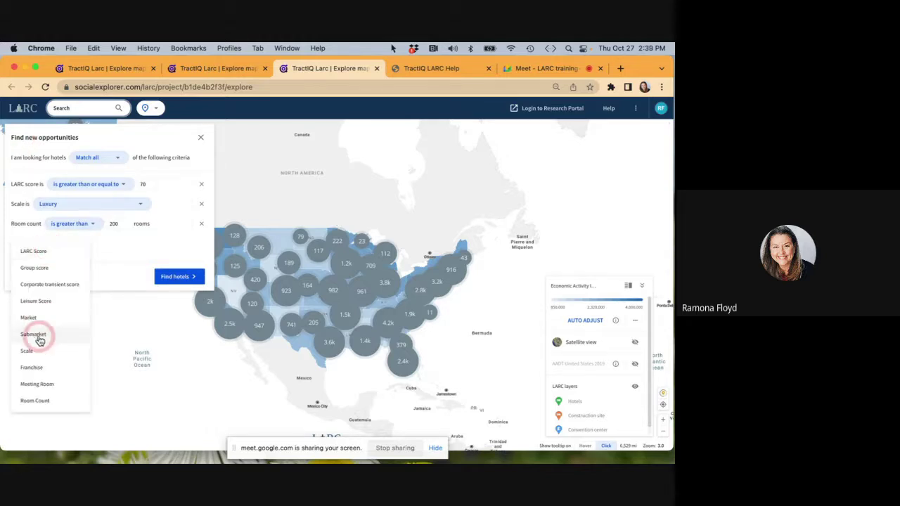
{"action": "left_click", "coordinate": [32, 317]}
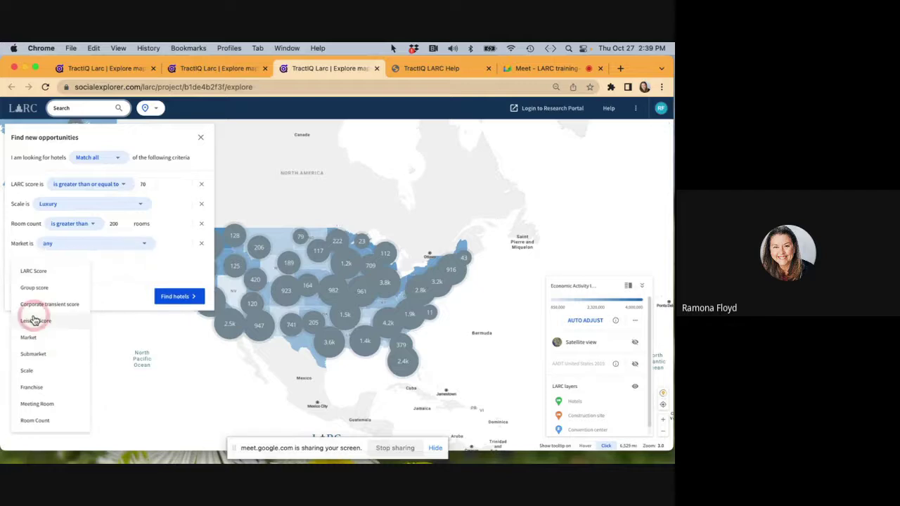
{"action": "left_click", "coordinate": [89, 251]}
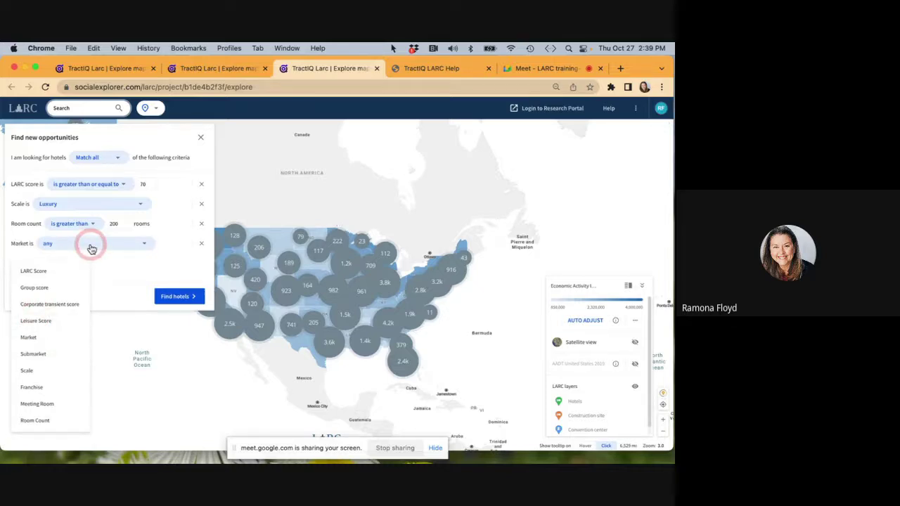
{"action": "left_click", "coordinate": [145, 246]}
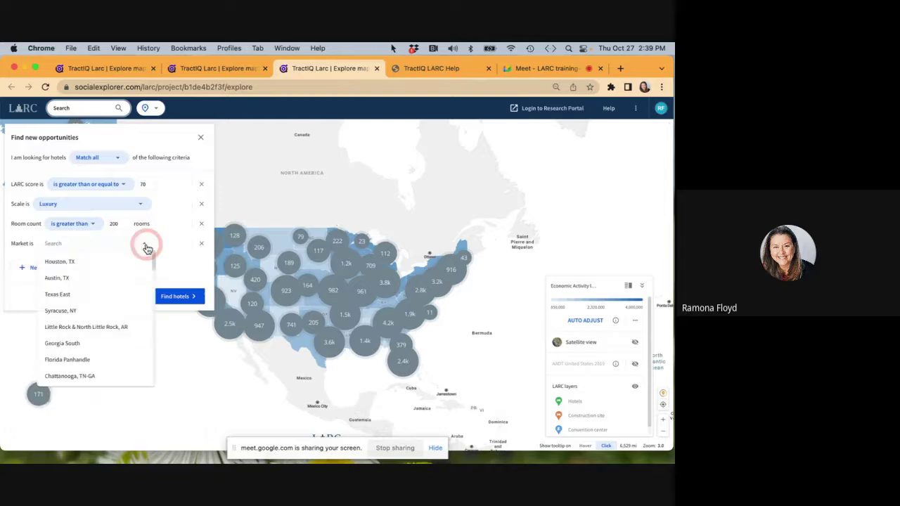
{"action": "type", "text": "new orl"}
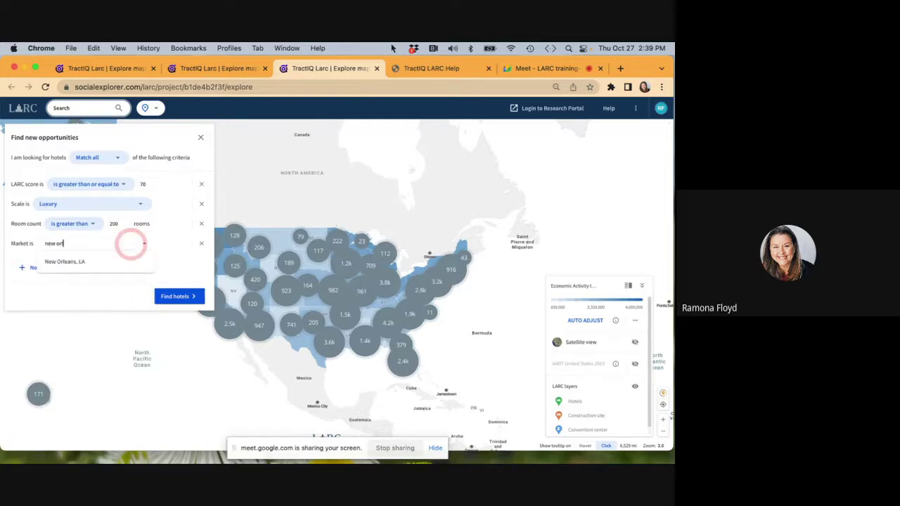
{"action": "left_click", "coordinate": [92, 262]}
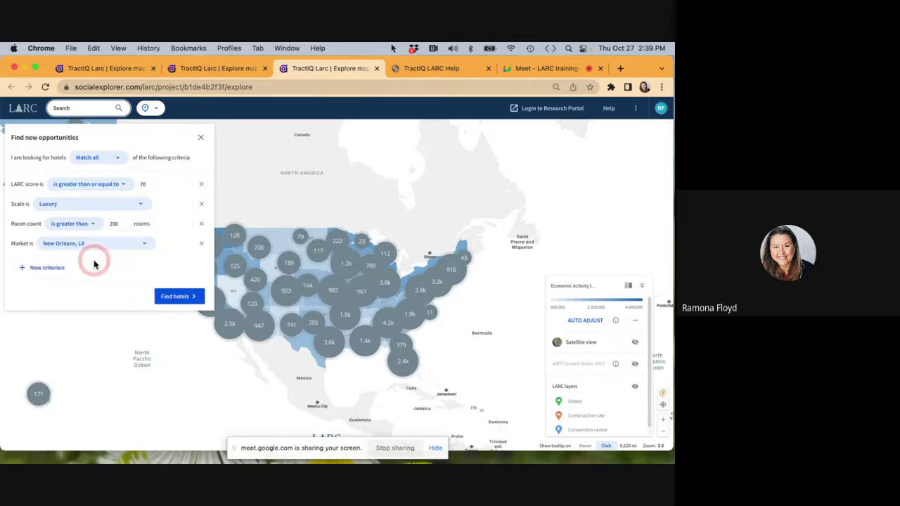
{"action": "left_click", "coordinate": [175, 296]}
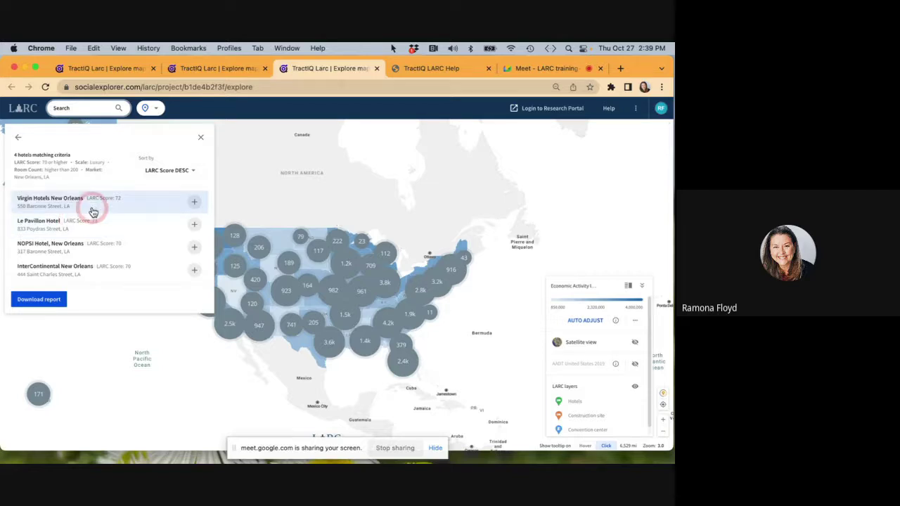
Add Virgin Hotels, Le Pavillon, NOPSI and InterContinental New Orleans to the comparison, then show the list.
{"action": "left_click", "coordinate": [196, 203]}
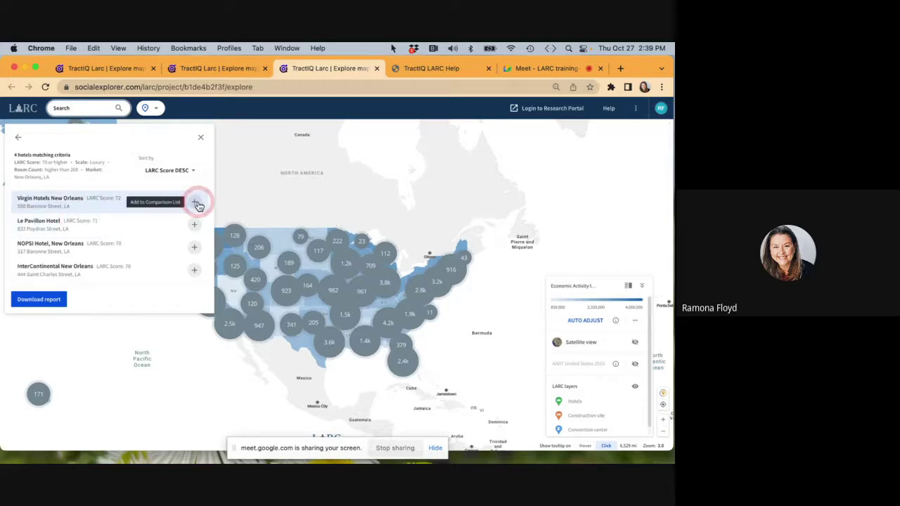
{"action": "left_click", "coordinate": [197, 224]}
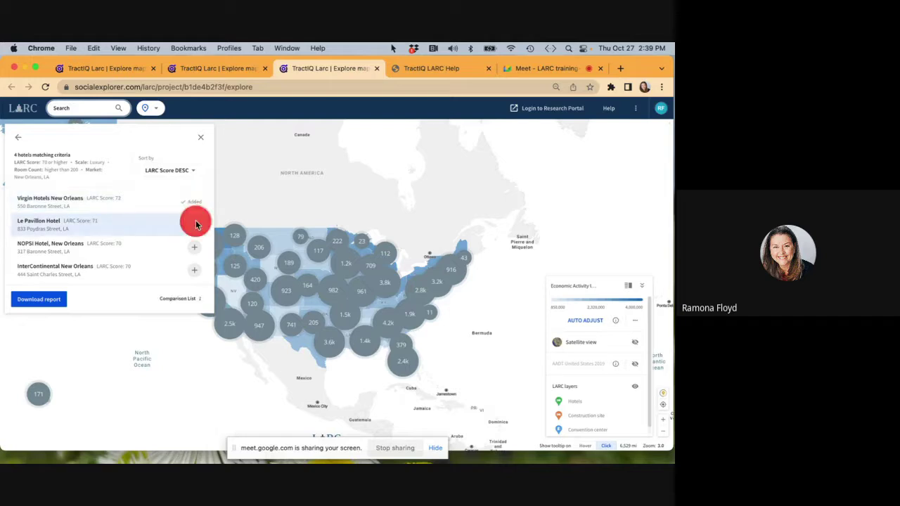
{"action": "left_click", "coordinate": [195, 246]}
{"action": "left_click", "coordinate": [196, 271]}
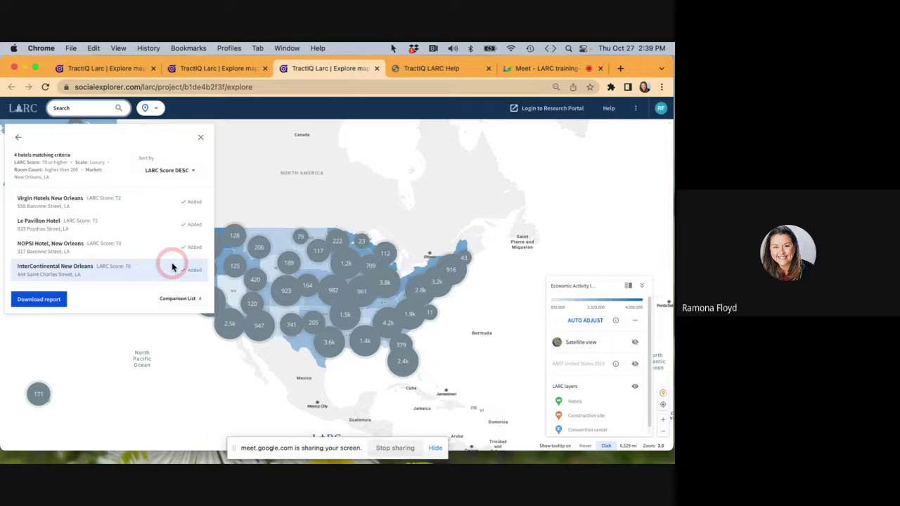
{"action": "left_click", "coordinate": [43, 304]}
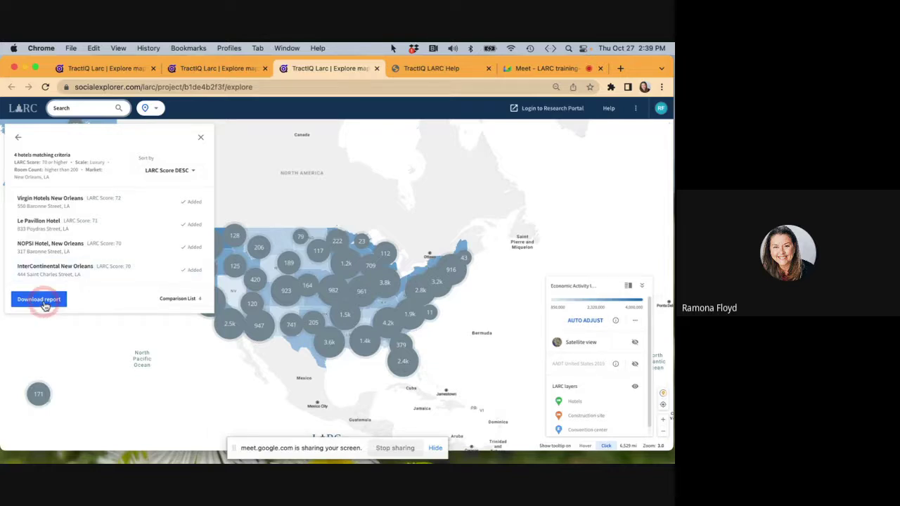
{"action": "left_click", "coordinate": [187, 299]}
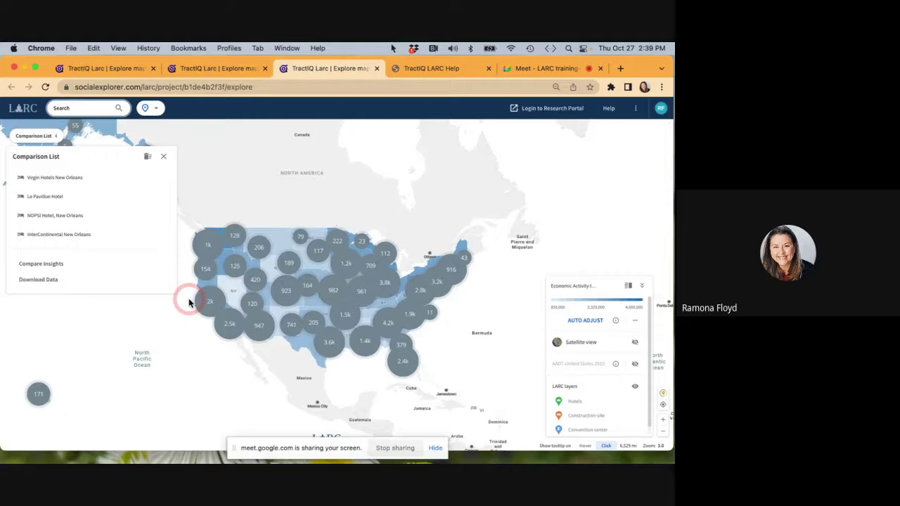
Compare the four hotels with InterContinental New Orleans in the first column, then download the comparison data.
{"action": "left_click", "coordinate": [40, 267]}
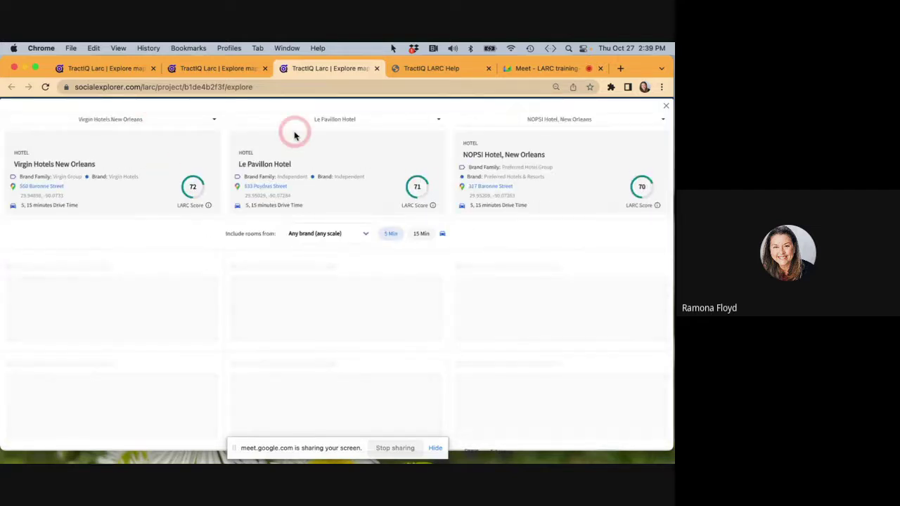
{"action": "left_click", "coordinate": [217, 120]}
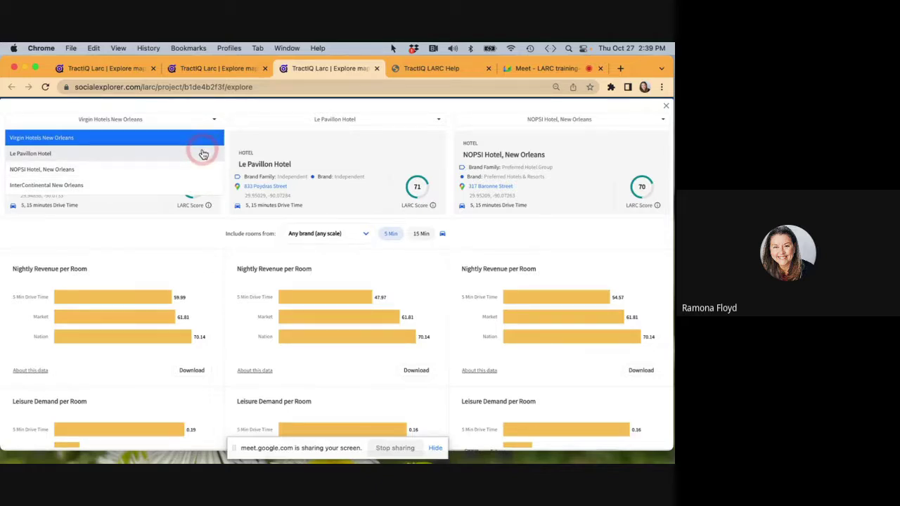
{"action": "left_click", "coordinate": [192, 186]}
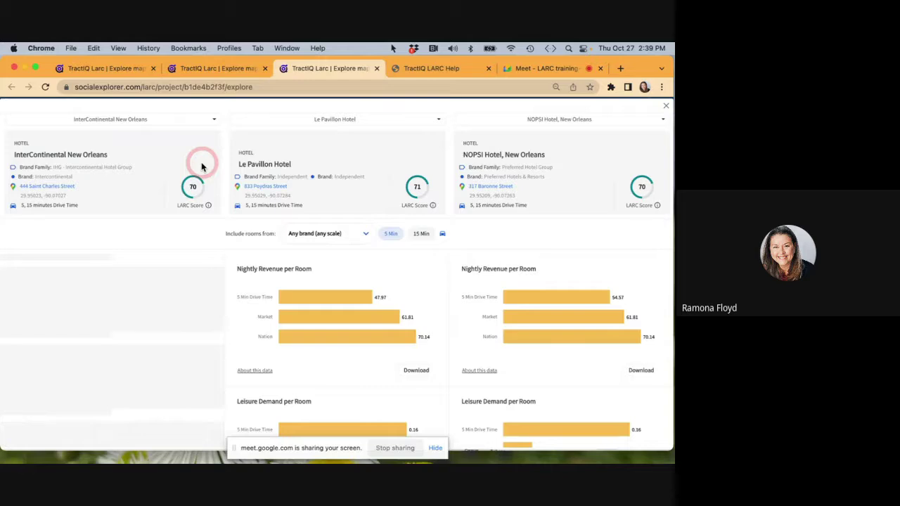
{"action": "scroll", "coordinate": [234, 290], "scroll_direction": "down", "scroll_amount": 2}
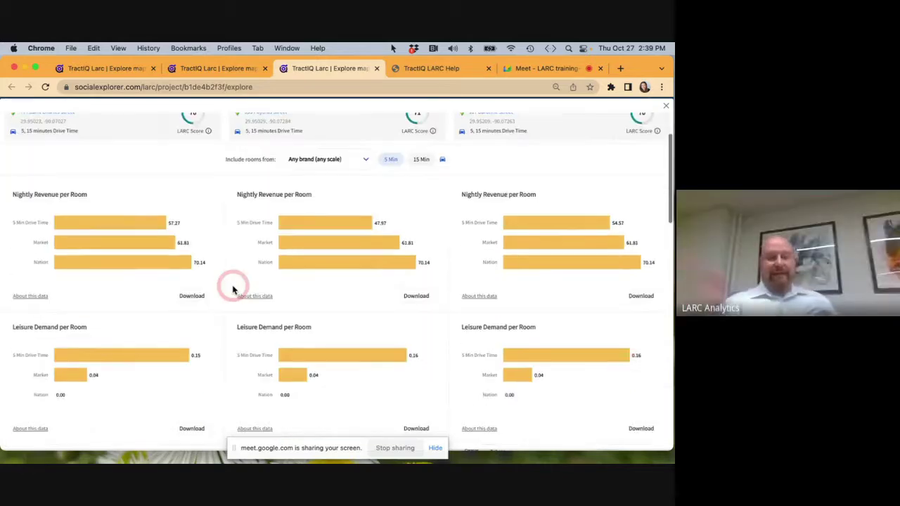
{"action": "scroll", "coordinate": [234, 290], "scroll_direction": "up", "scroll_amount": 2}
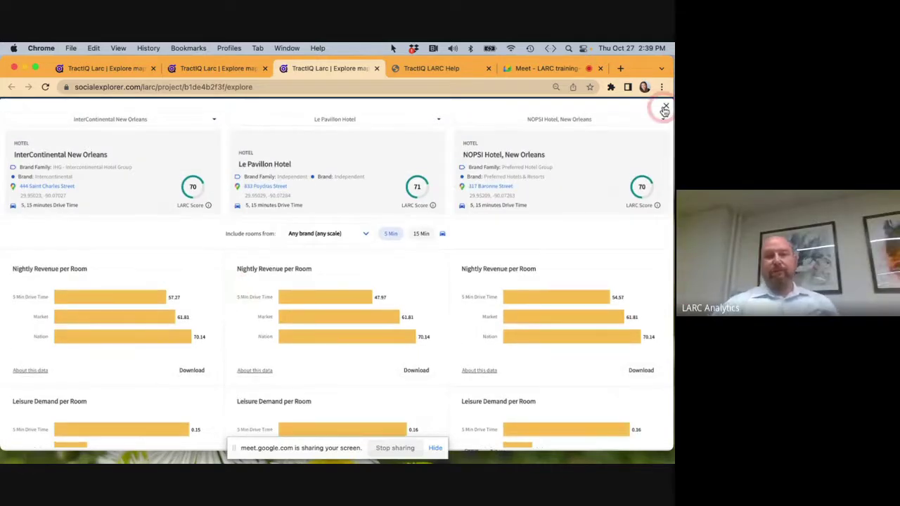
{"action": "scroll", "coordinate": [424, 291], "scroll_direction": "down", "scroll_amount": 6}
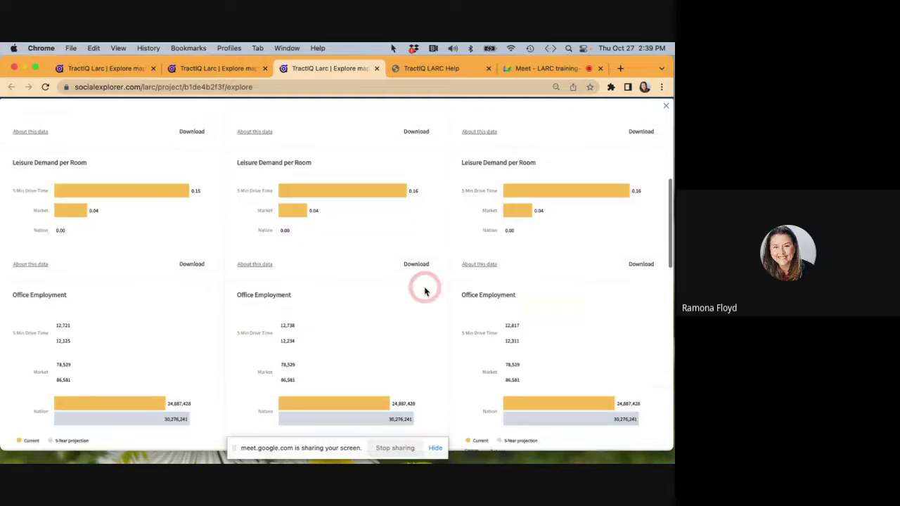
{"action": "scroll", "coordinate": [425, 291], "scroll_direction": "up", "scroll_amount": 6}
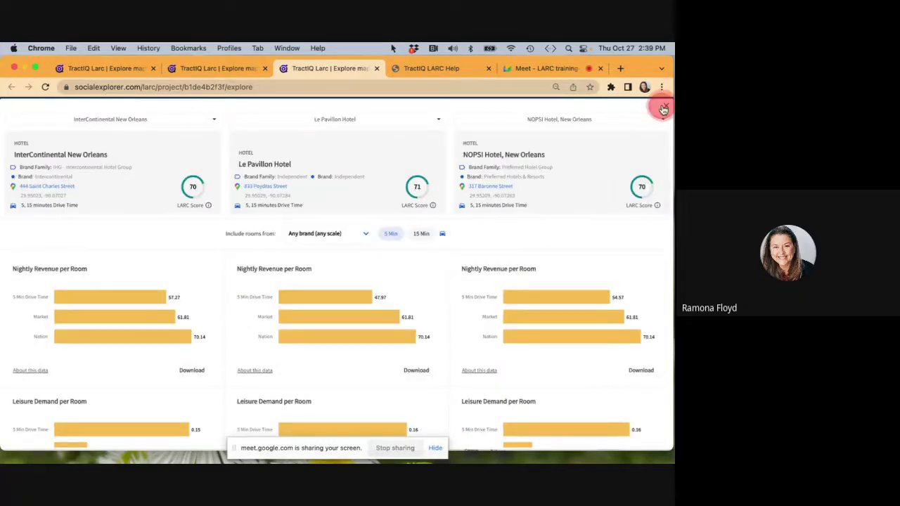
{"action": "left_click", "coordinate": [665, 104]}
{"action": "left_click", "coordinate": [39, 280]}
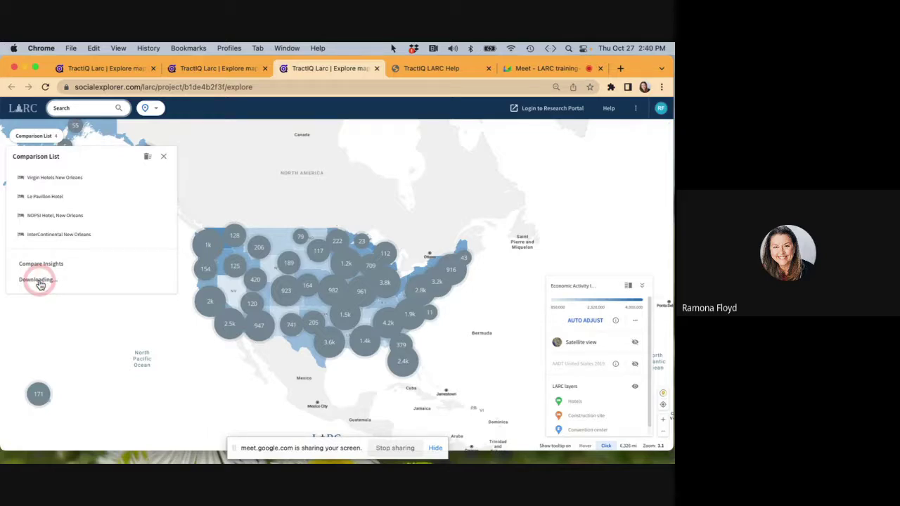
Open the downloaded comparison report in Excel, AutoFit all columns, and review the four hotels' scores.
{"action": "left_click", "coordinate": [56, 434]}
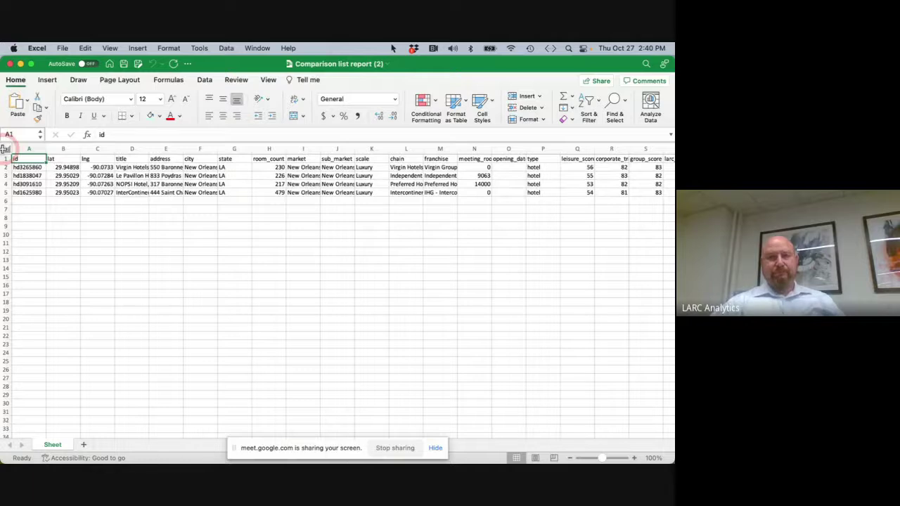
{"action": "left_click", "coordinate": [5, 149]}
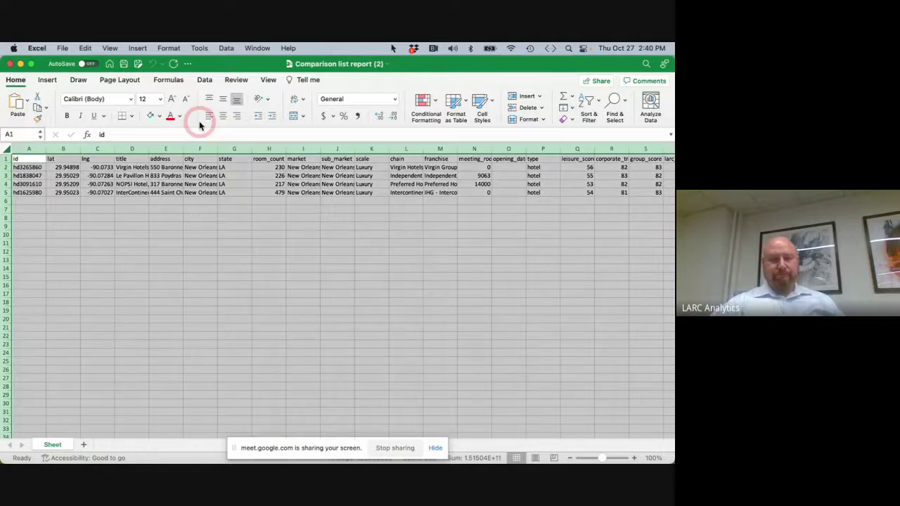
{"action": "left_click", "coordinate": [545, 120]}
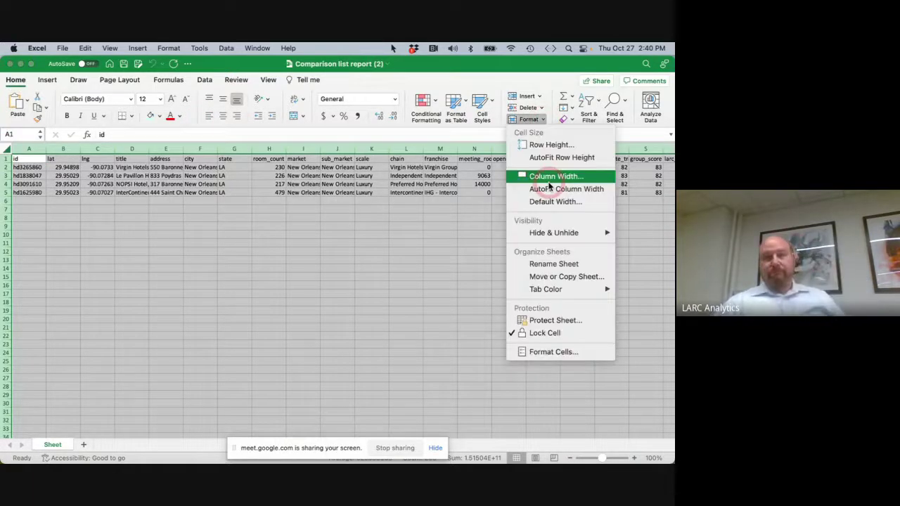
{"action": "left_click", "coordinate": [550, 187]}
{"action": "scroll", "coordinate": [257, 197], "scroll_direction": "right", "scroll_amount": 5}
{"action": "scroll", "coordinate": [261, 200], "scroll_direction": "right", "scroll_amount": 1}
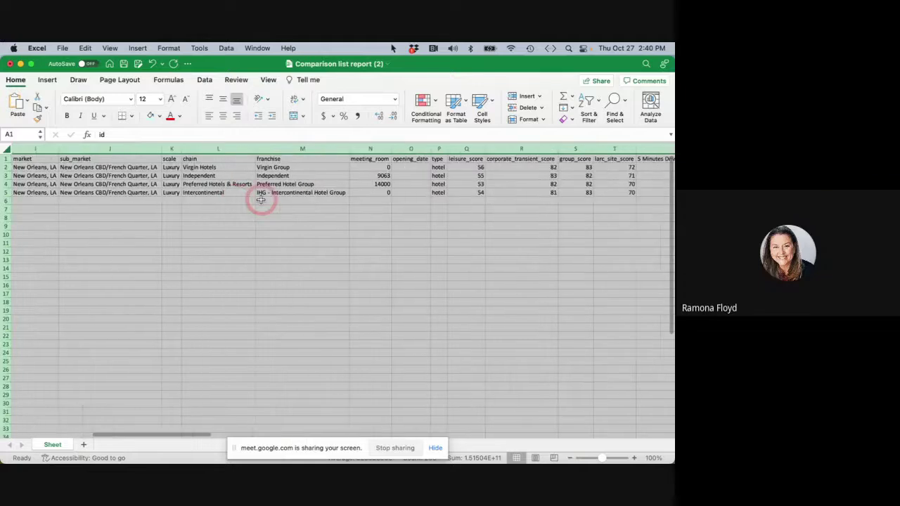
{"action": "left_click", "coordinate": [199, 196]}
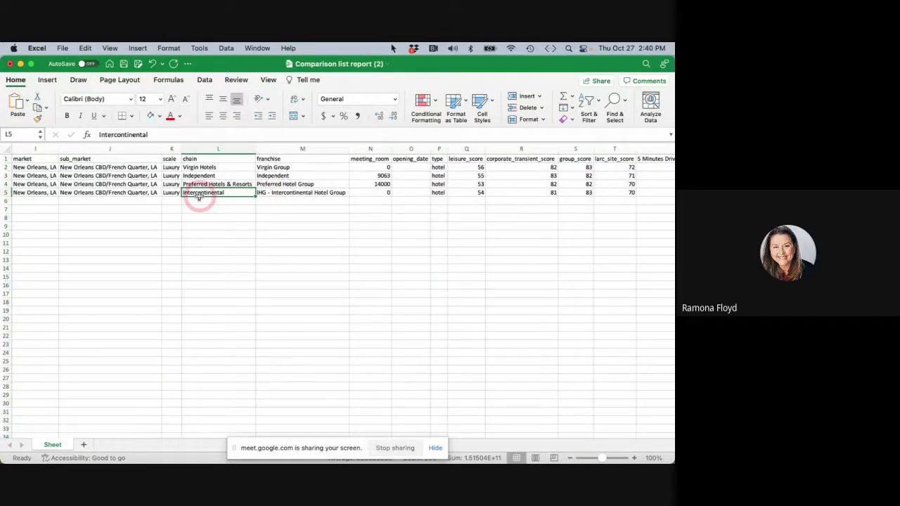
{"action": "scroll", "coordinate": [199, 196], "scroll_direction": "left", "scroll_amount": 1}
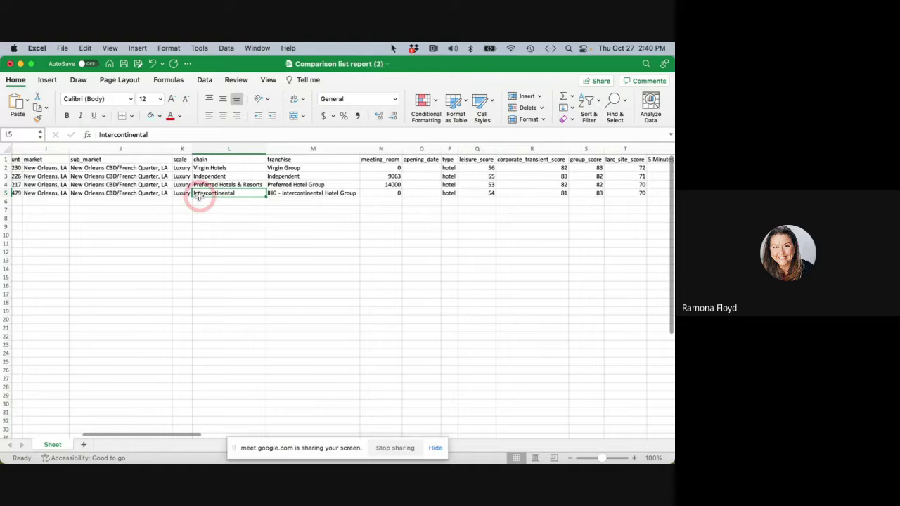
{"action": "scroll", "coordinate": [199, 197], "scroll_direction": "right", "scroll_amount": 5}
{"action": "scroll", "coordinate": [199, 196], "scroll_direction": "left", "scroll_amount": 10}
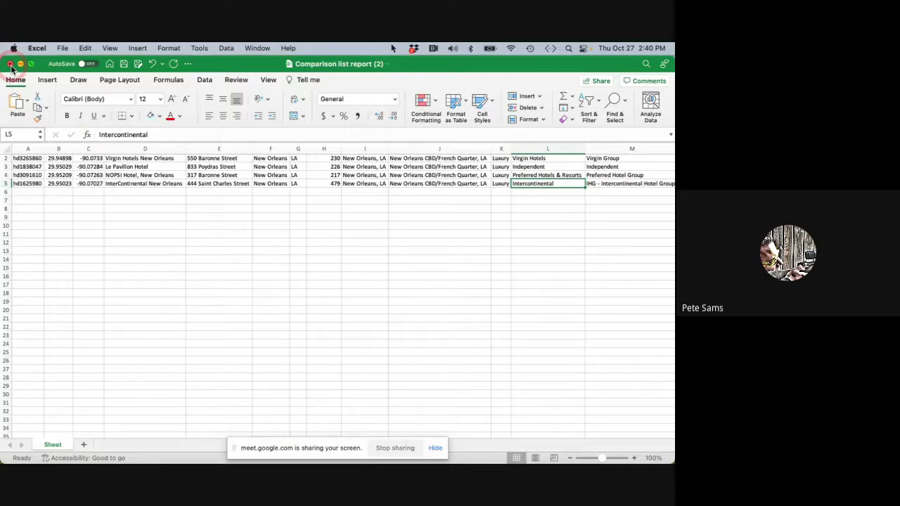
Close the Excel report without saving and delete all four hotels from the Comparison List.
{"action": "left_click", "coordinate": [10, 64]}
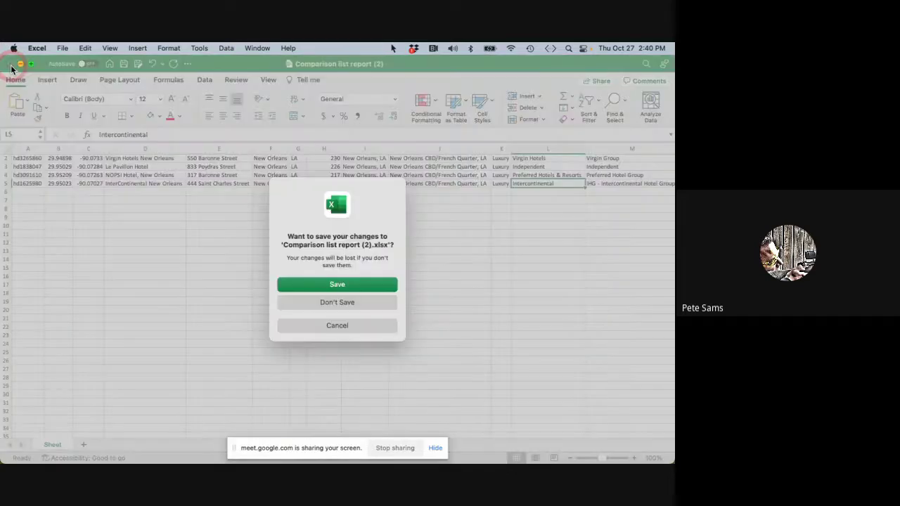
{"action": "left_click", "coordinate": [354, 306]}
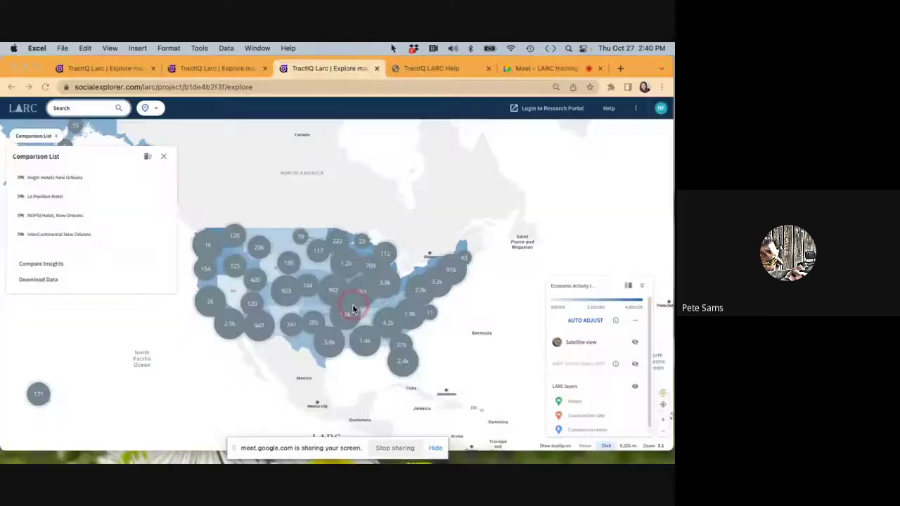
{"action": "left_click", "coordinate": [180, 162]}
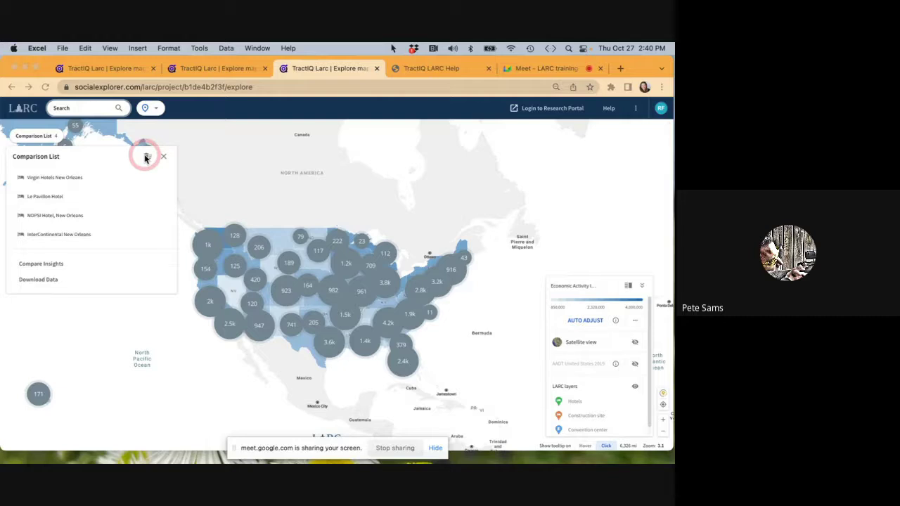
{"action": "left_click", "coordinate": [145, 158]}
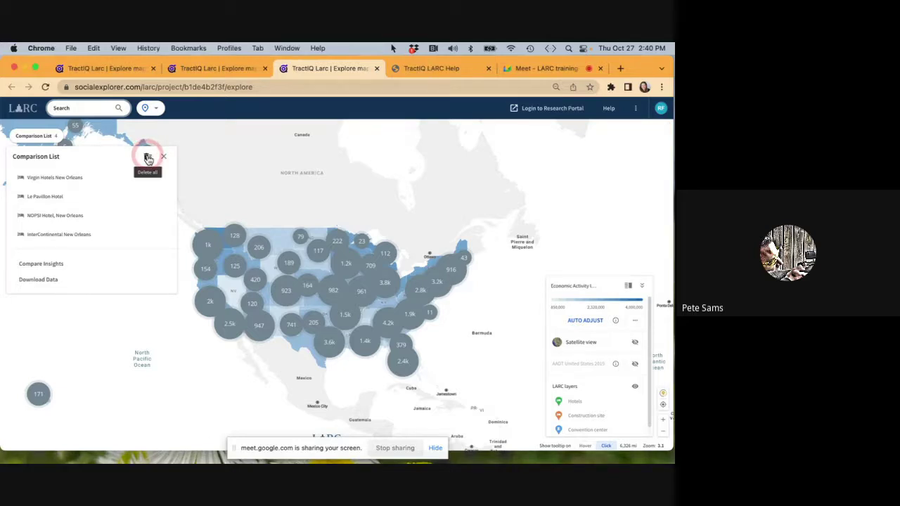
{"action": "left_click", "coordinate": [148, 159]}
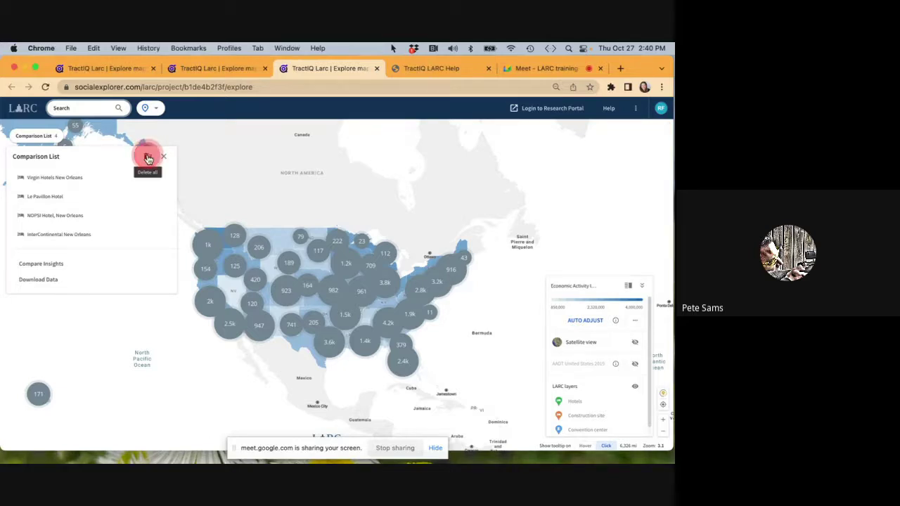
Reopen the criteria-matched results showing the four New Orleans hotels, NOPSI Hotel first.
{"action": "left_click", "coordinate": [98, 108]}
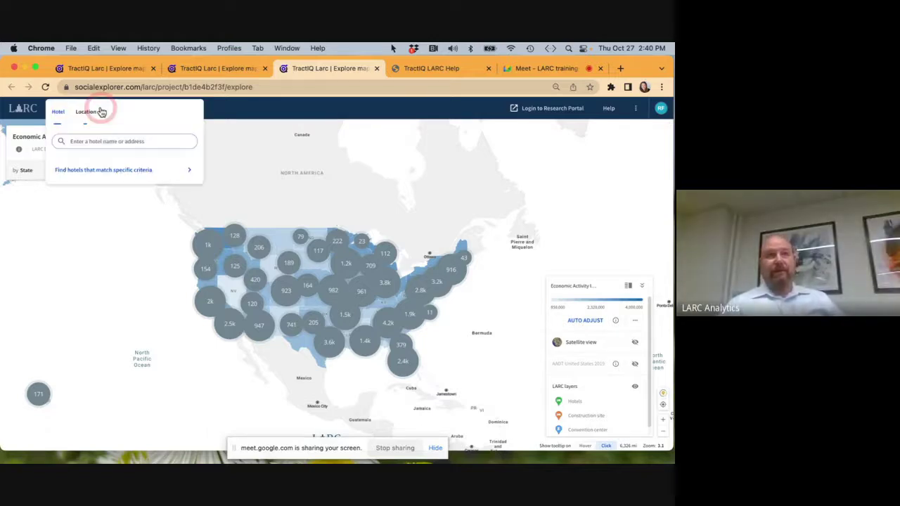
{"action": "left_click", "coordinate": [99, 168]}
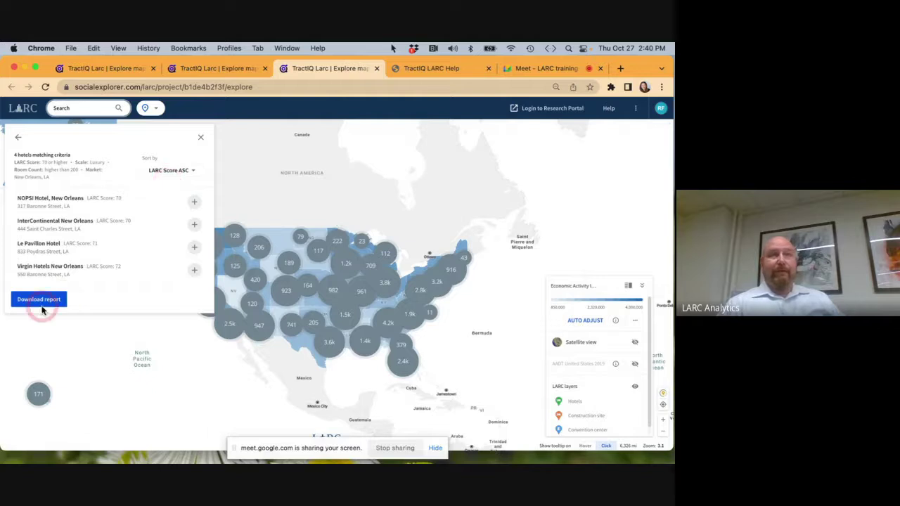
{"action": "left_click", "coordinate": [196, 139]}
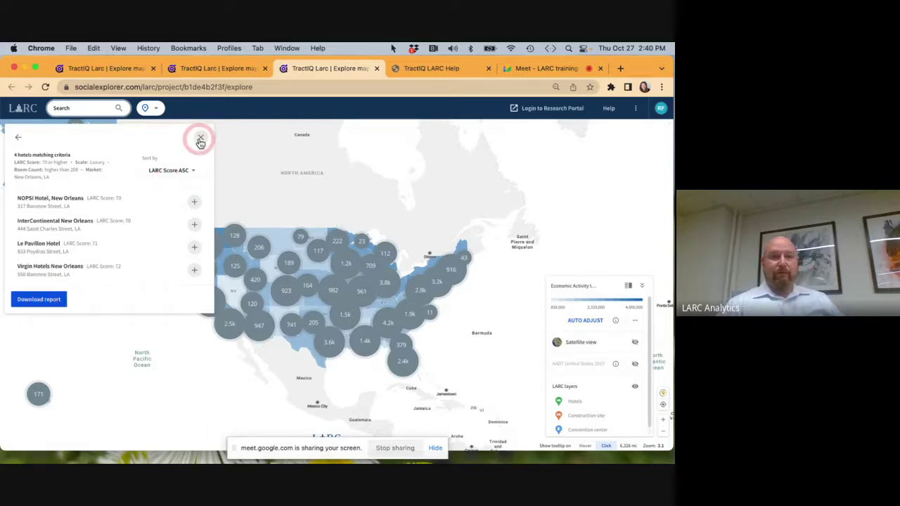
{"action": "left_click", "coordinate": [104, 112]}
{"action": "left_click", "coordinate": [101, 170]}
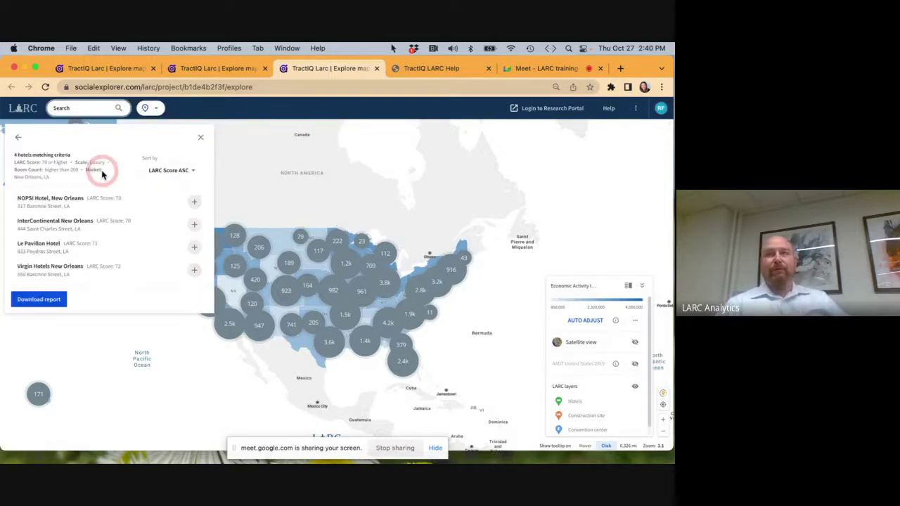
Cut the search down to a single LARC score ≥ 95 criterion and zoom toward the Midwest.
{"action": "left_click", "coordinate": [18, 137]}
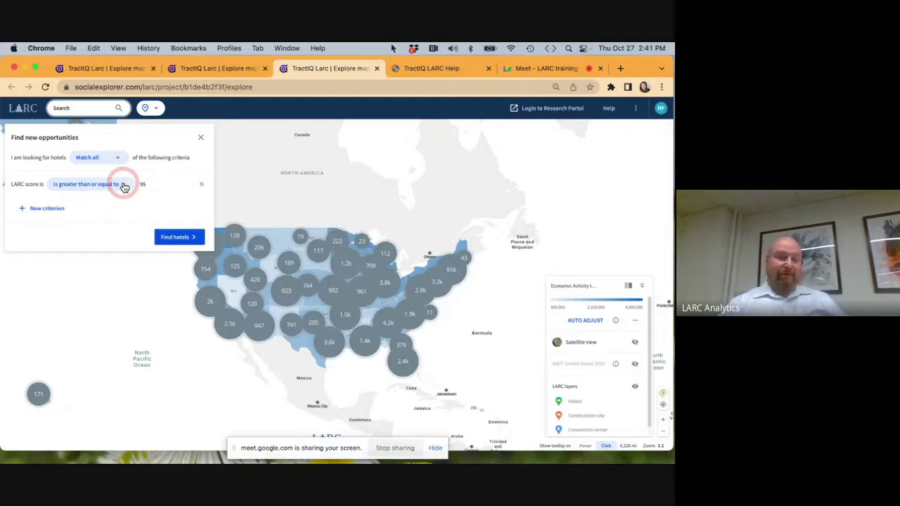
{"action": "left_click", "coordinate": [310, 285]}
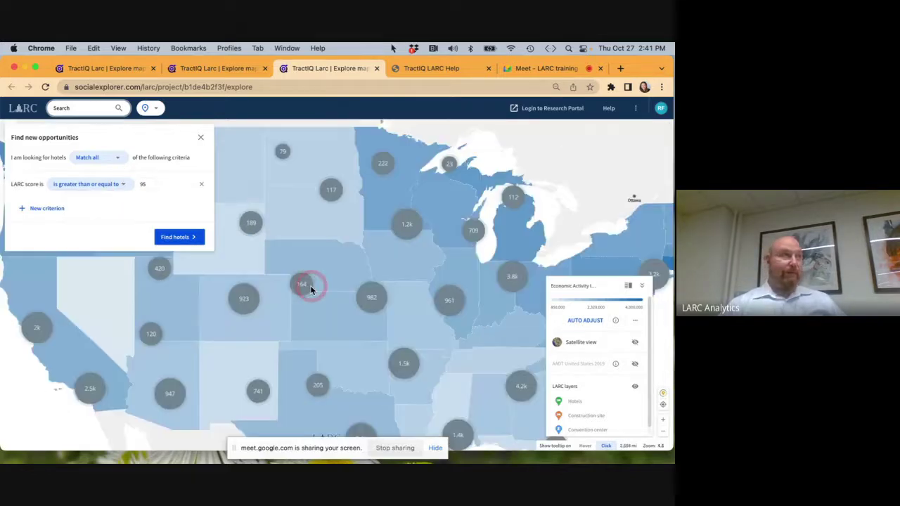
Zoom the map in across Iowa to the Des Moines area.
{"action": "left_click", "coordinate": [310, 285]}
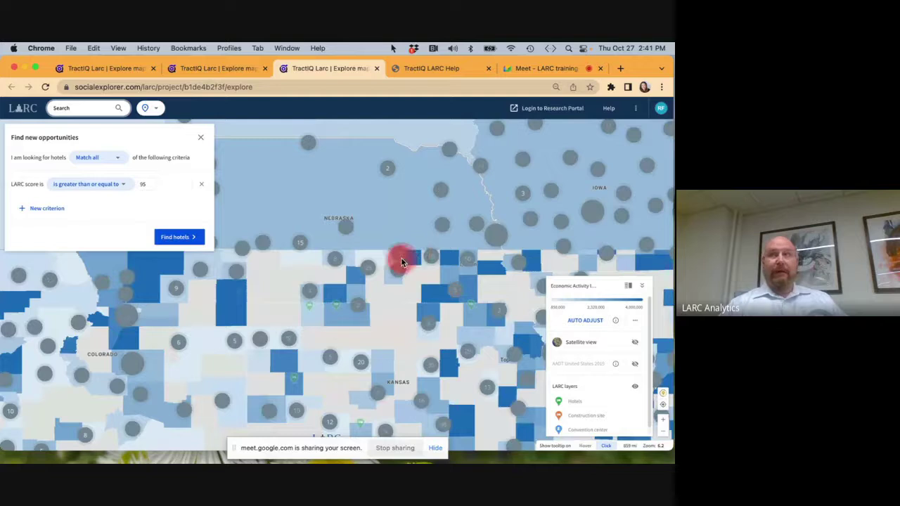
{"action": "left_click_drag", "start_coordinate": [401, 262], "coordinate": [148, 324]}
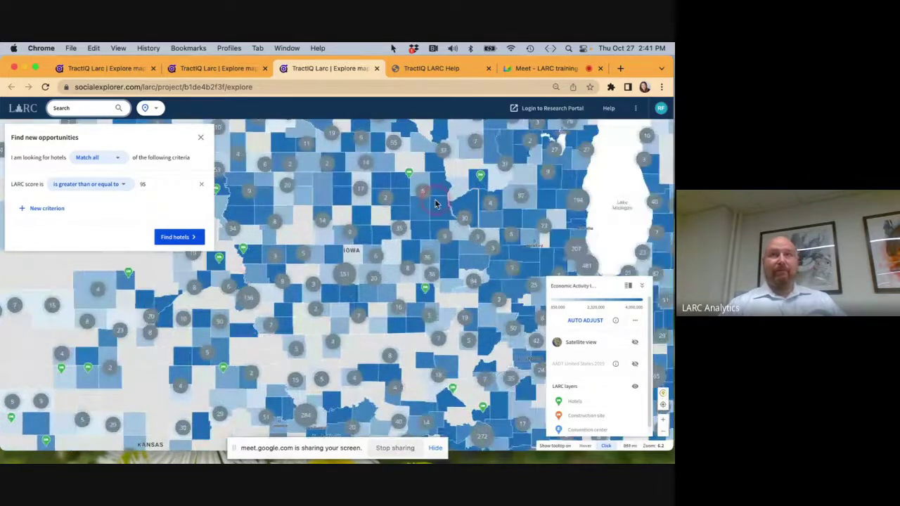
{"action": "double_click", "coordinate": [358, 267]}
{"action": "left_click", "coordinate": [308, 307]}
{"action": "double_click", "coordinate": [395, 273]}
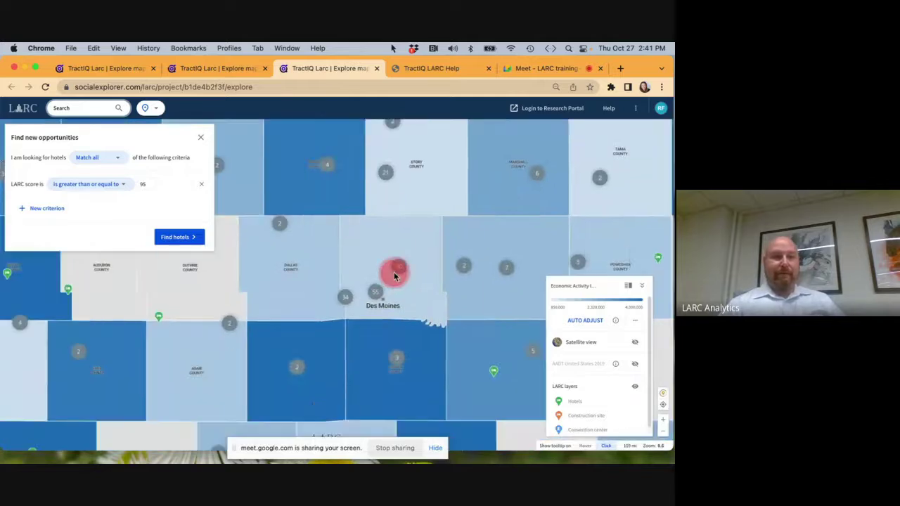
{"action": "scroll", "coordinate": [393, 275], "scroll_direction": "up", "scroll_amount": 3}
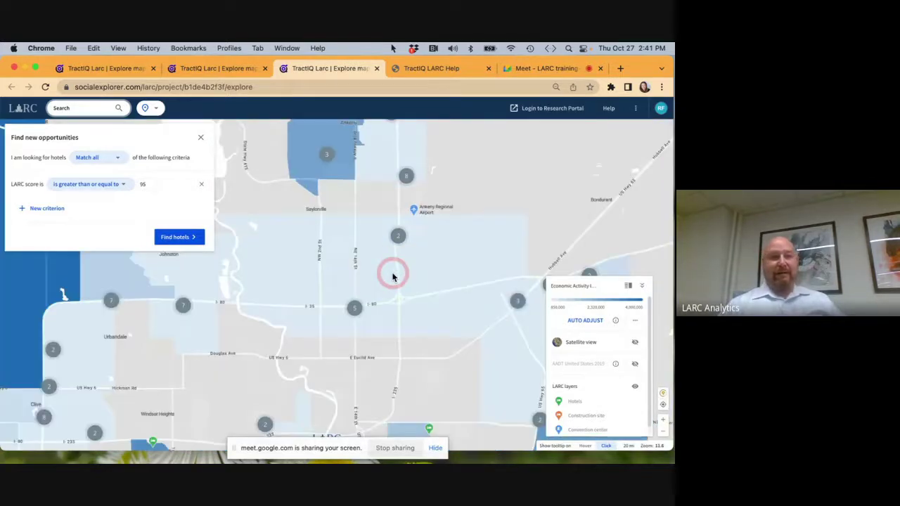
Centre on West Des Moines at street level and auto-adjust the legend to local values.
{"action": "left_click_drag", "start_coordinate": [283, 295], "coordinate": [412, 176]}
{"action": "left_click_drag", "start_coordinate": [243, 411], "coordinate": [356, 267]}
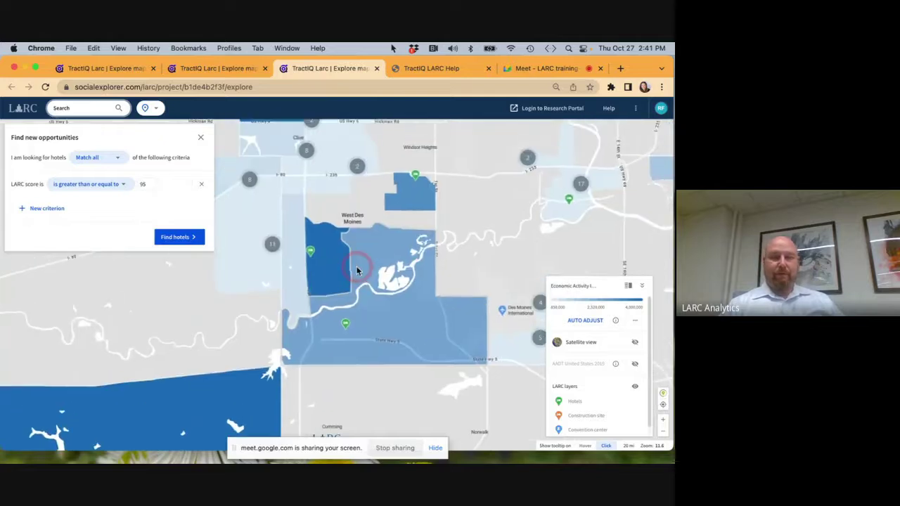
{"action": "scroll", "coordinate": [356, 267], "scroll_direction": "up", "scroll_amount": 3}
{"action": "left_click_drag", "start_coordinate": [420, 261], "coordinate": [548, 316]}
{"action": "left_click_drag", "start_coordinate": [340, 209], "coordinate": [401, 258]}
{"action": "left_click", "coordinate": [589, 324]}
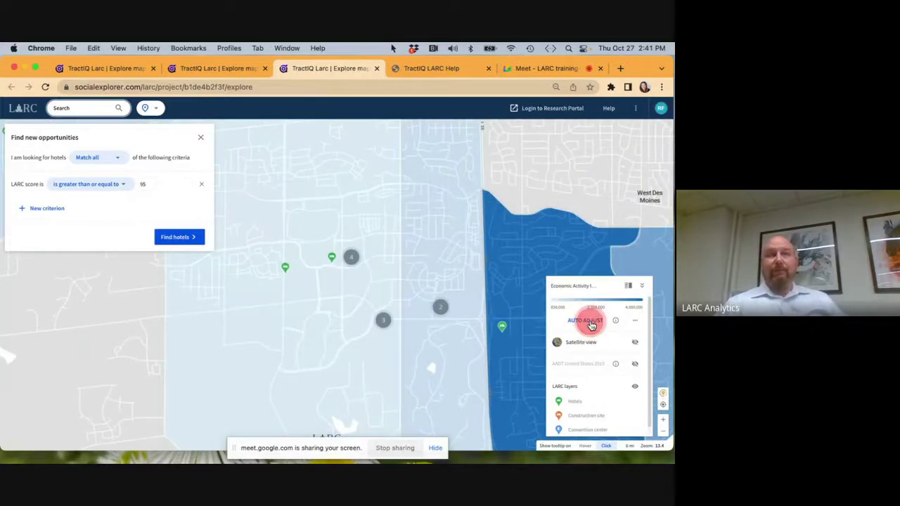
{"action": "scroll", "coordinate": [351, 237], "scroll_direction": "up", "scroll_amount": 5}
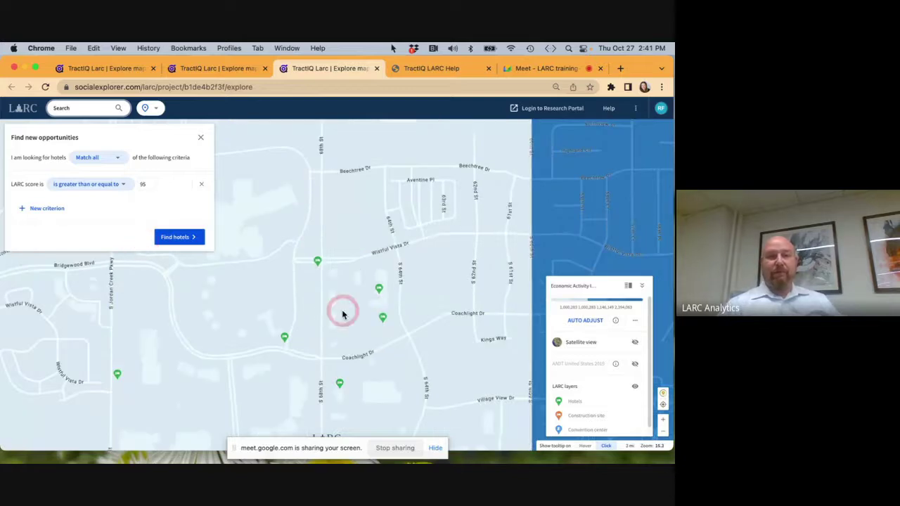
View the Hilton Garden Inn West Des Moines details, then start a fresh LARC map in a new tab.
{"action": "left_click", "coordinate": [379, 290]}
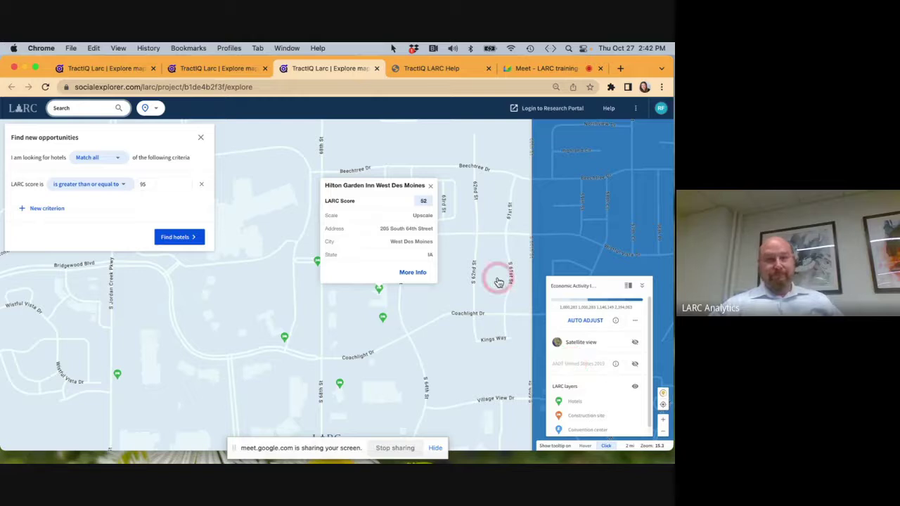
{"action": "left_click", "coordinate": [19, 113]}
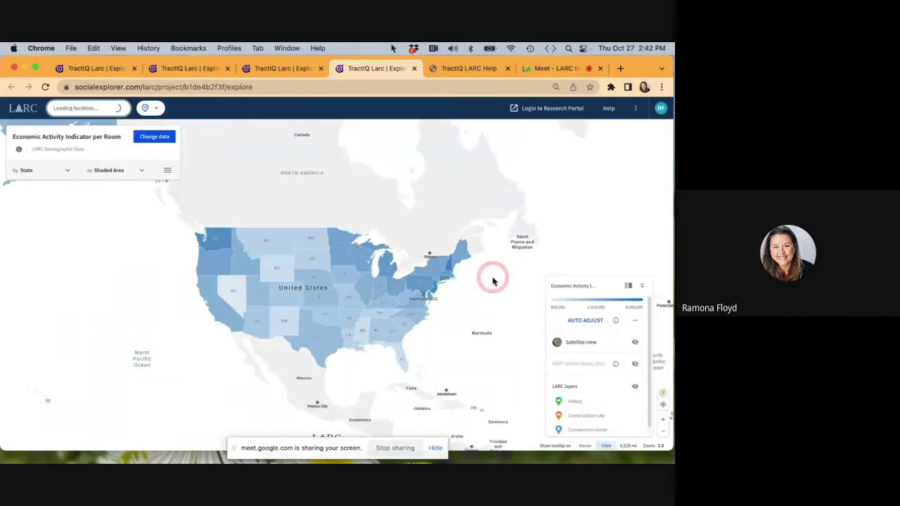
Turn off the Hotels layer in the LARC legend.
{"action": "left_click", "coordinate": [405, 309]}
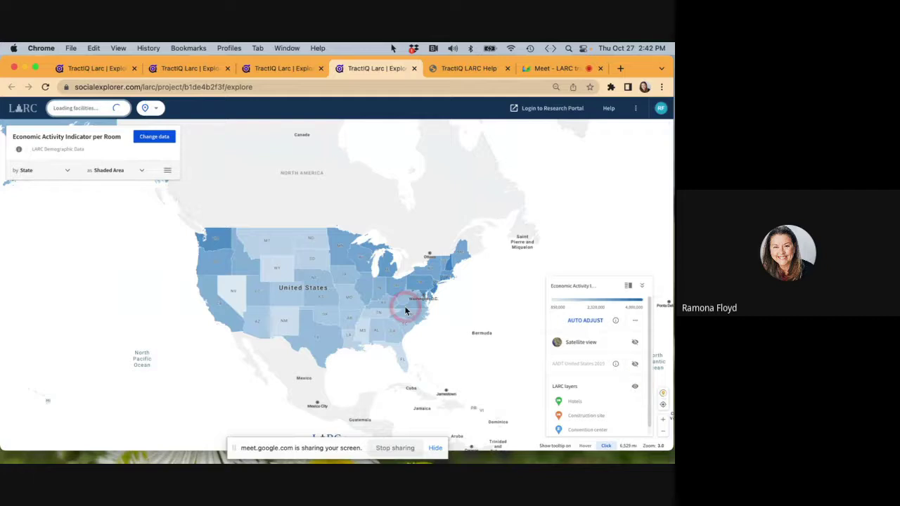
{"action": "left_click", "coordinate": [556, 391]}
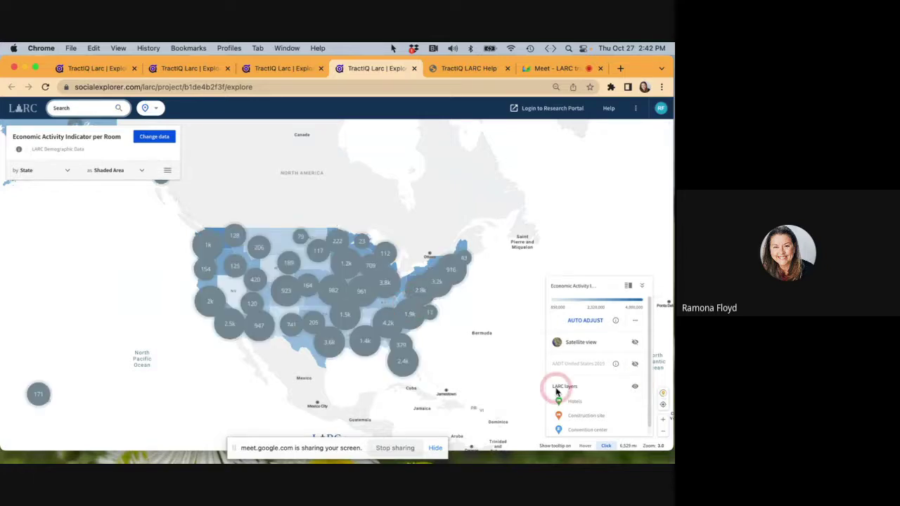
{"action": "left_click", "coordinate": [575, 401]}
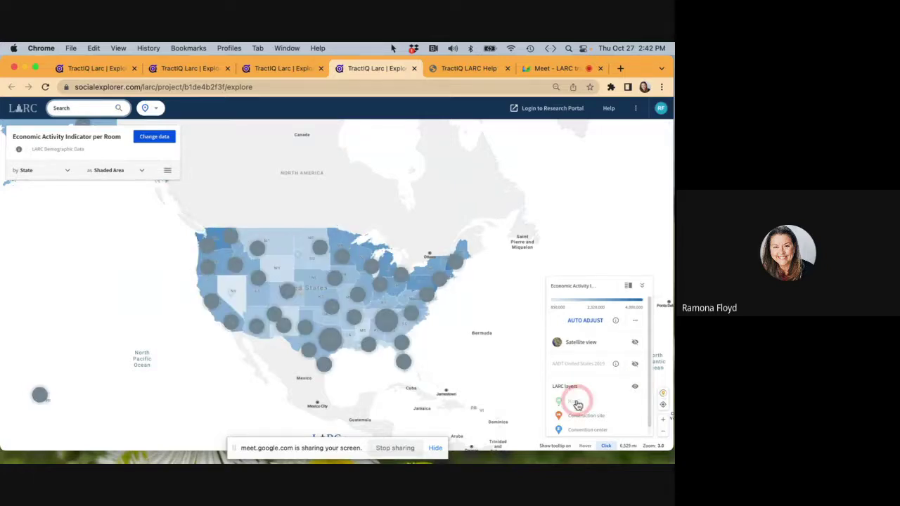
{"action": "left_click", "coordinate": [583, 434]}
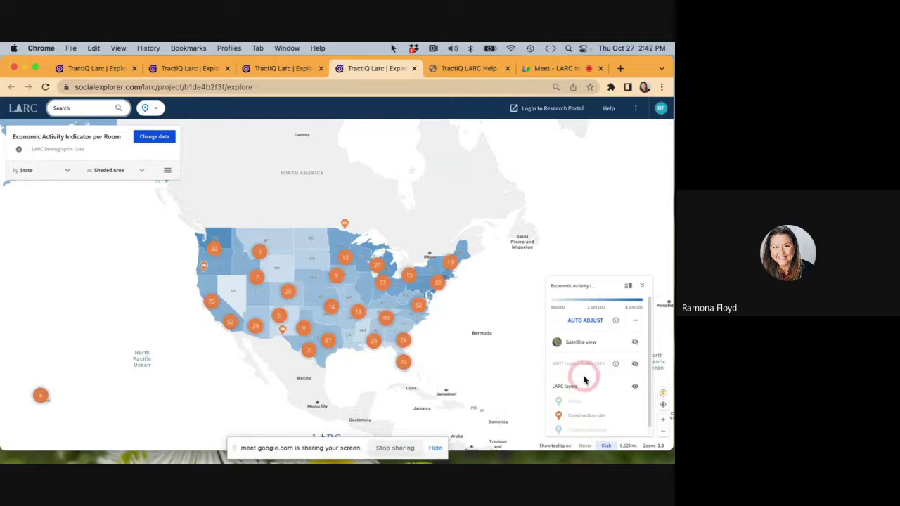
{"action": "left_click", "coordinate": [565, 402]}
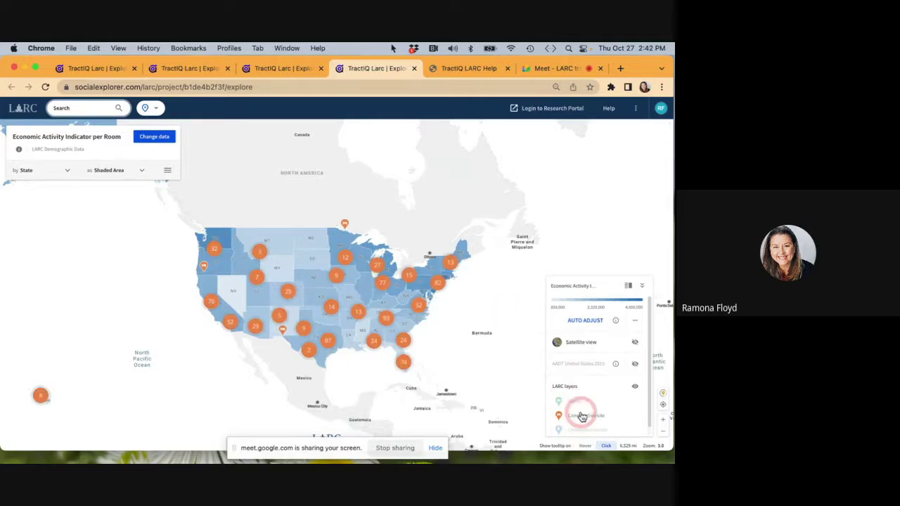
Frame the lower 48 states, hide construction site markers and show convention centers.
{"action": "left_click", "coordinate": [357, 277]}
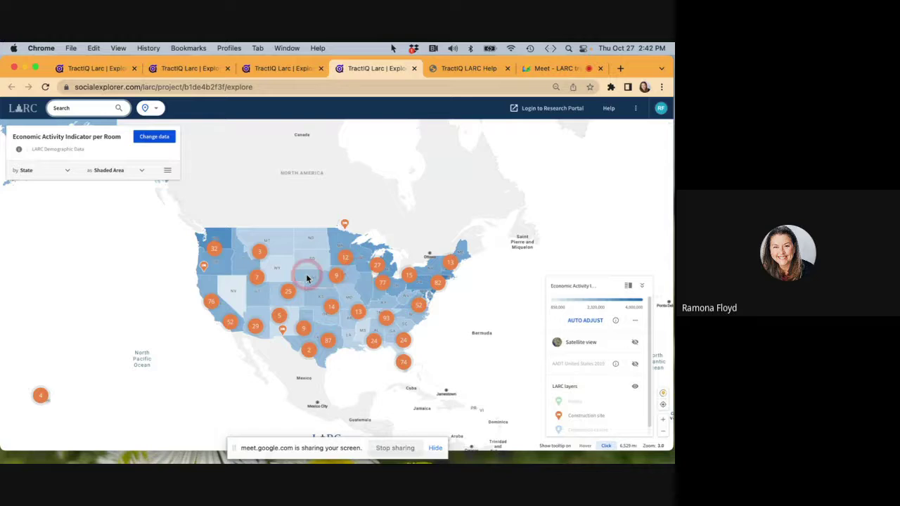
{"action": "scroll", "coordinate": [307, 276], "scroll_direction": "up", "scroll_amount": 2}
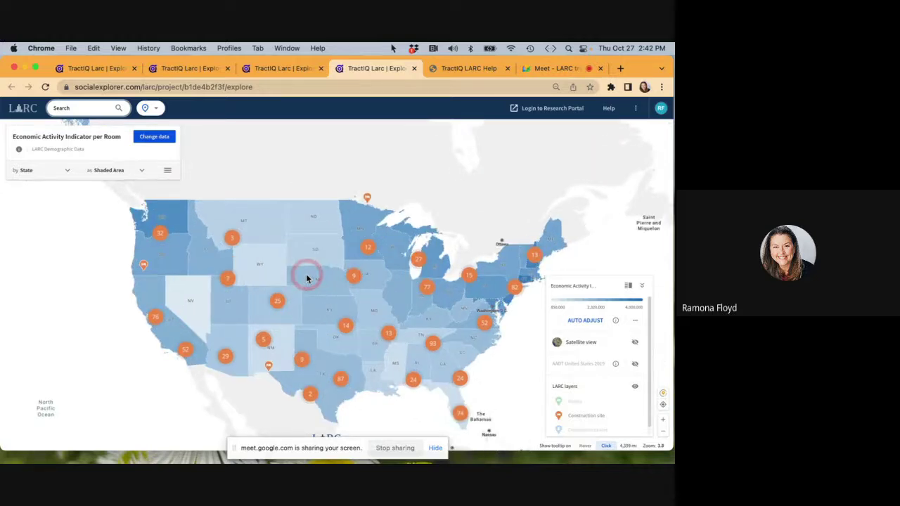
{"action": "left_click_drag", "start_coordinate": [306, 278], "coordinate": [287, 235]}
{"action": "left_click", "coordinate": [606, 409]}
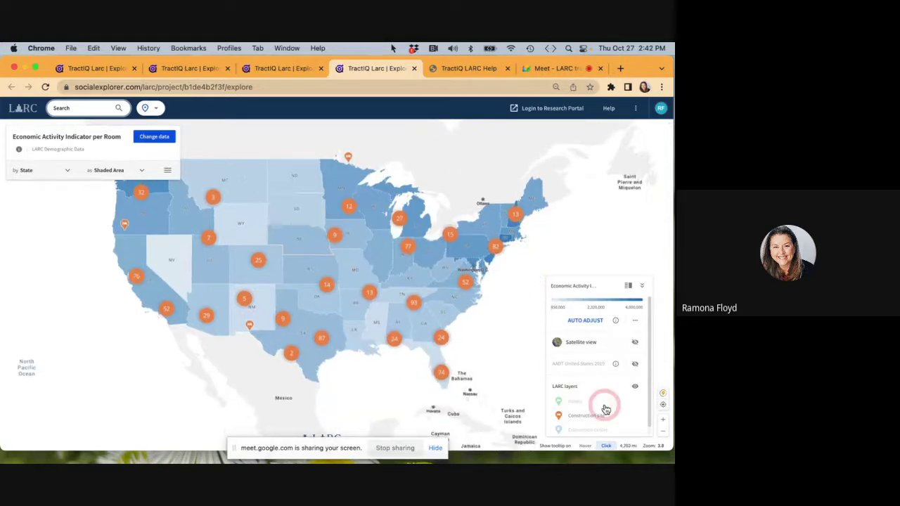
{"action": "left_click", "coordinate": [582, 423]}
{"action": "left_click", "coordinate": [584, 429]}
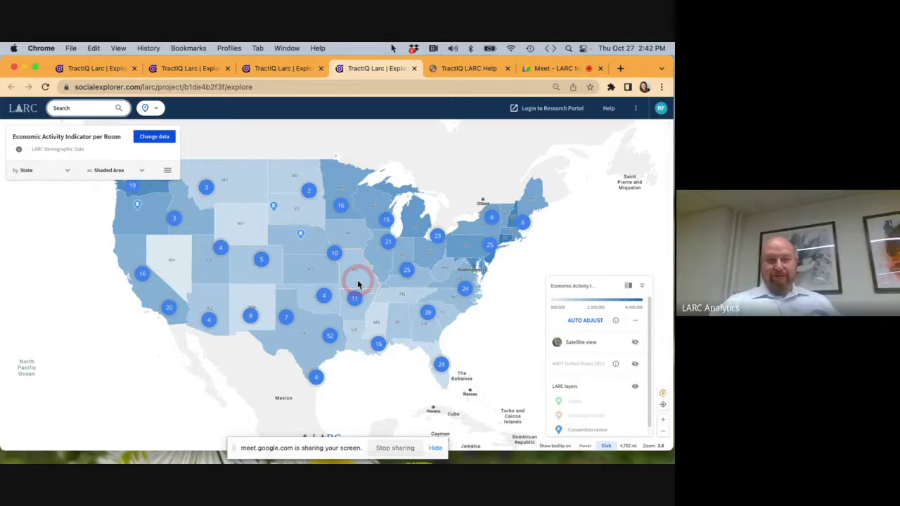
Zoom into Texas and switch the map geography from County to Census Block Group.
{"action": "scroll", "coordinate": [314, 336], "scroll_direction": "up", "scroll_amount": 5}
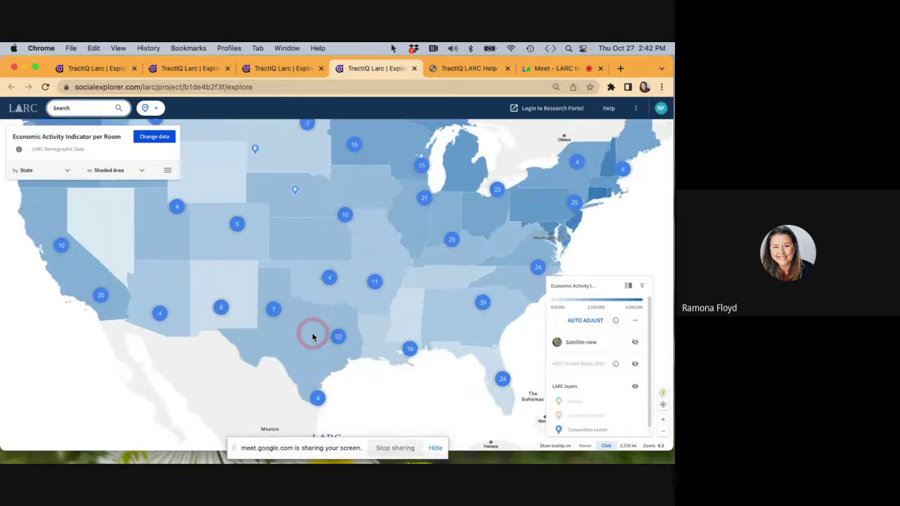
{"action": "left_click_drag", "start_coordinate": [314, 336], "coordinate": [298, 253]}
{"action": "scroll", "coordinate": [298, 253], "scroll_direction": "up", "scroll_amount": 3}
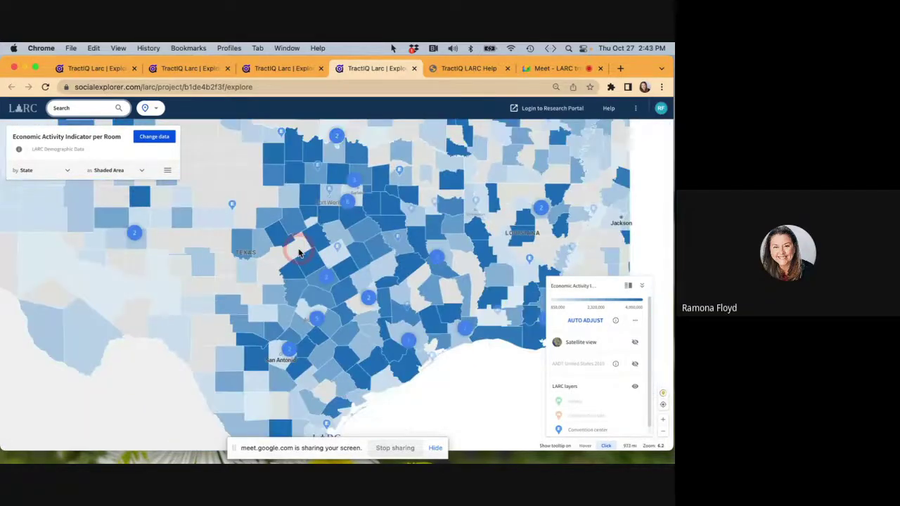
{"action": "scroll", "coordinate": [298, 253], "scroll_direction": "down", "scroll_amount": 1}
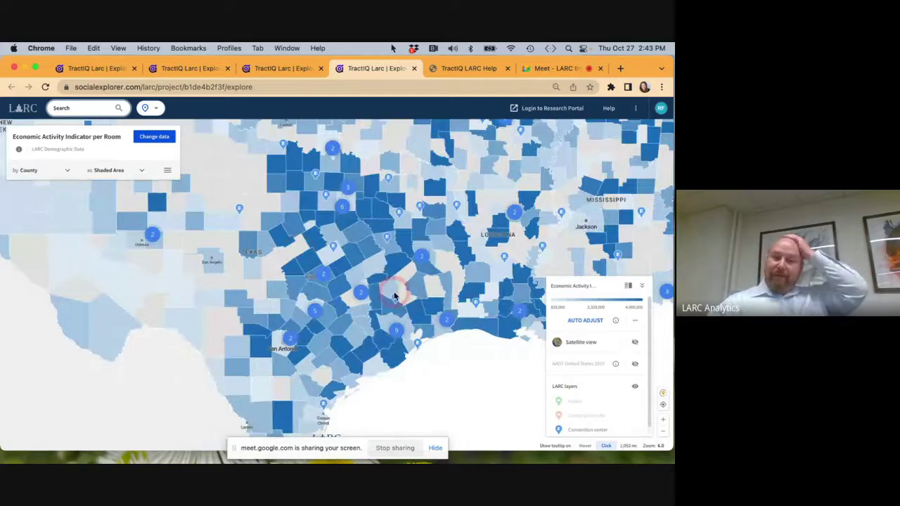
{"action": "scroll", "coordinate": [381, 256], "scroll_direction": "up", "scroll_amount": 3}
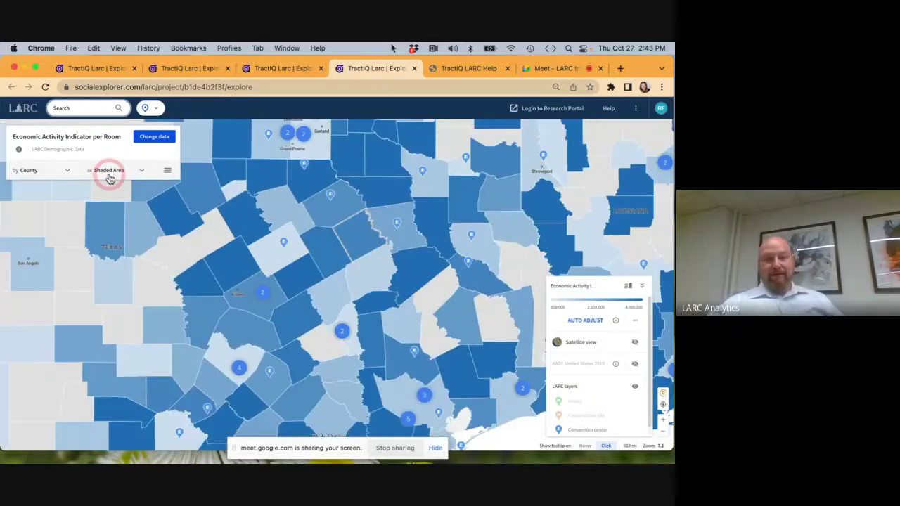
{"action": "left_click", "coordinate": [64, 171]}
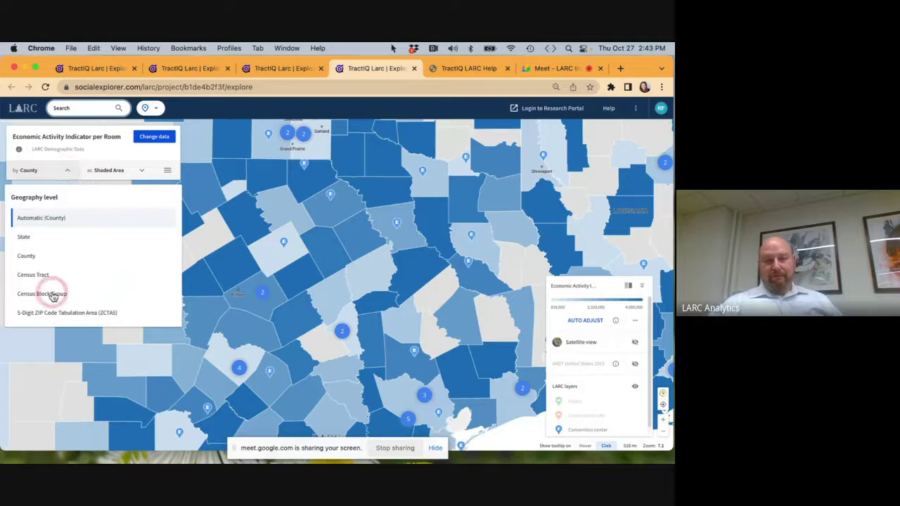
{"action": "left_click", "coordinate": [53, 296]}
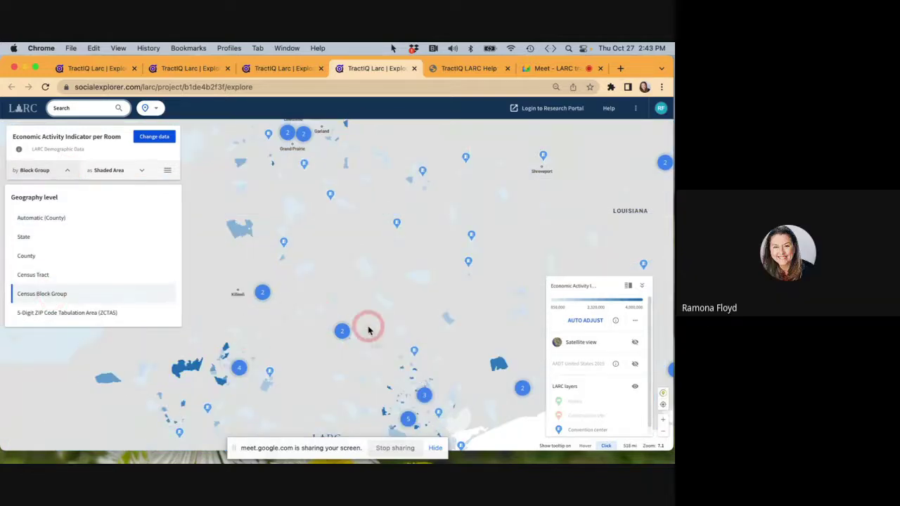
Pan and zoom the block-group map to centre on Austin.
{"action": "left_click_drag", "start_coordinate": [329, 260], "coordinate": [401, 189]}
{"action": "scroll", "coordinate": [306, 281], "scroll_direction": "up", "scroll_amount": 4}
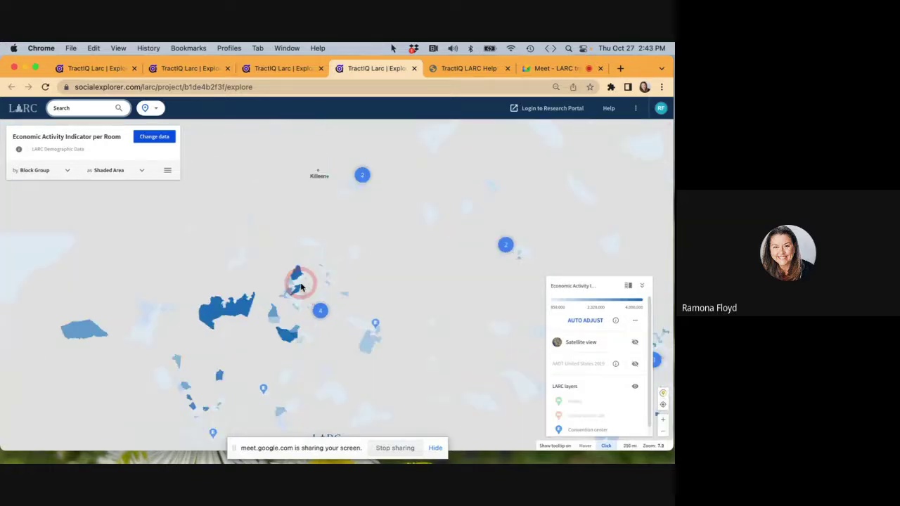
{"action": "scroll", "coordinate": [300, 287], "scroll_direction": "up", "scroll_amount": 3}
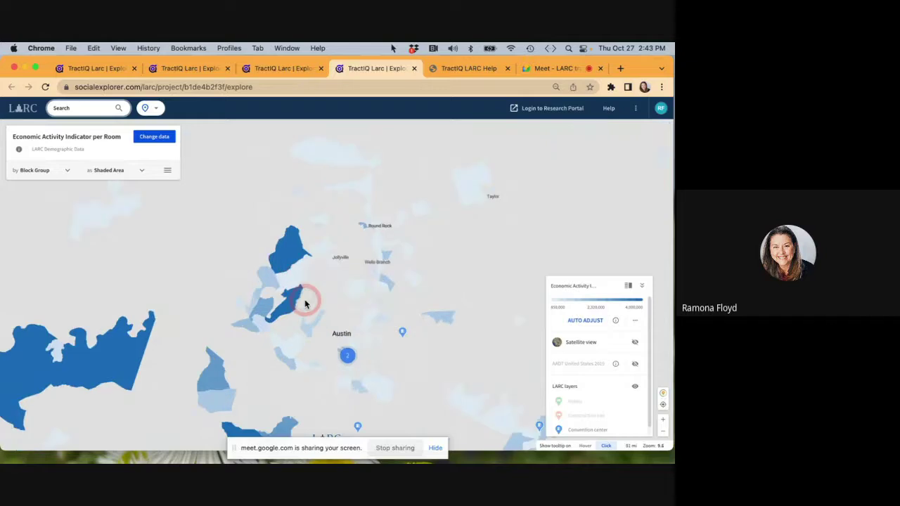
{"action": "left_click_drag", "start_coordinate": [305, 301], "coordinate": [333, 203]}
{"action": "scroll", "coordinate": [333, 203], "scroll_direction": "up", "scroll_amount": 3}
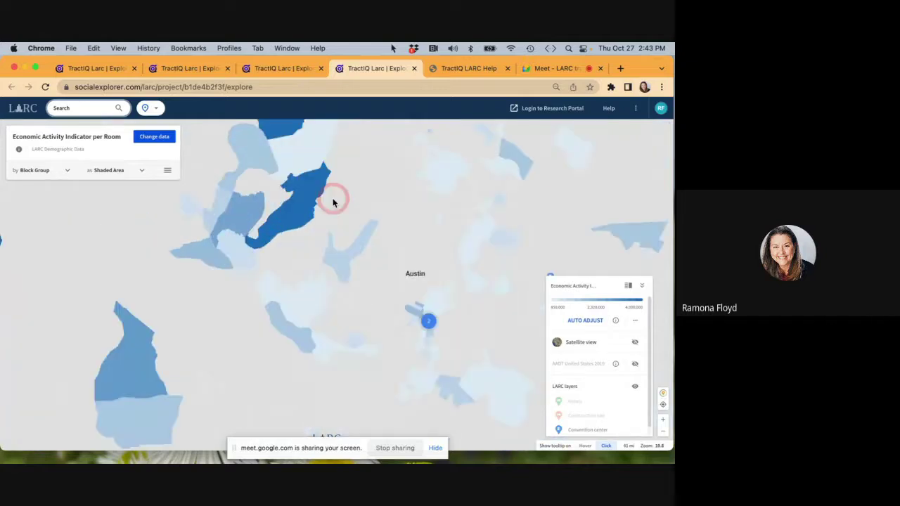
{"action": "scroll", "coordinate": [334, 202], "scroll_direction": "down", "scroll_amount": 1}
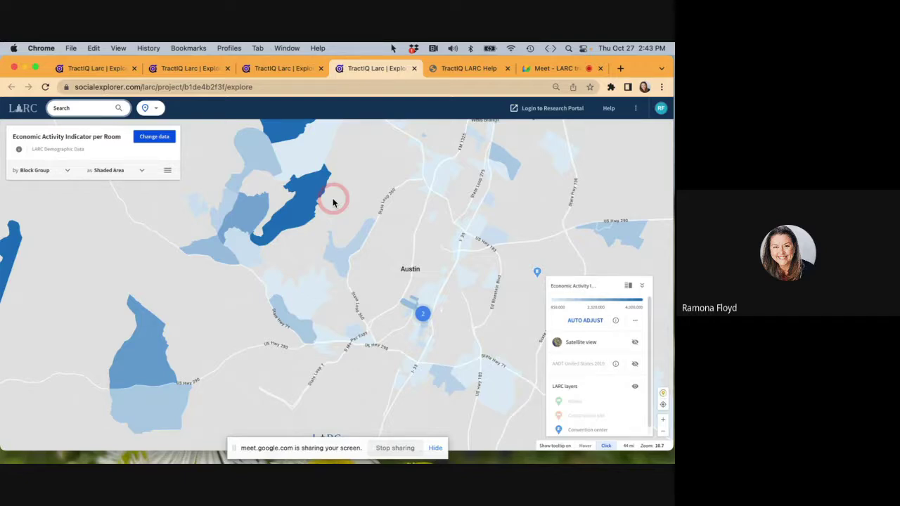
{"action": "left_click", "coordinate": [549, 70]}
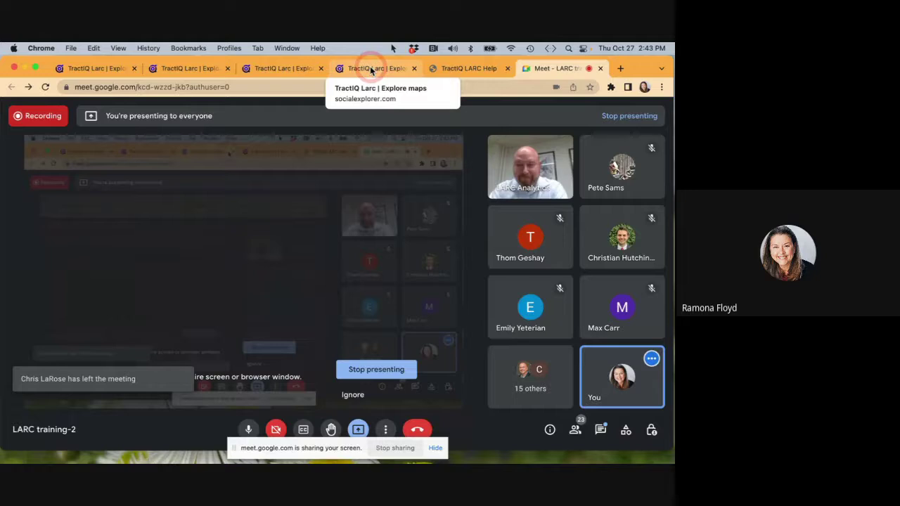
{"action": "left_click", "coordinate": [371, 68]}
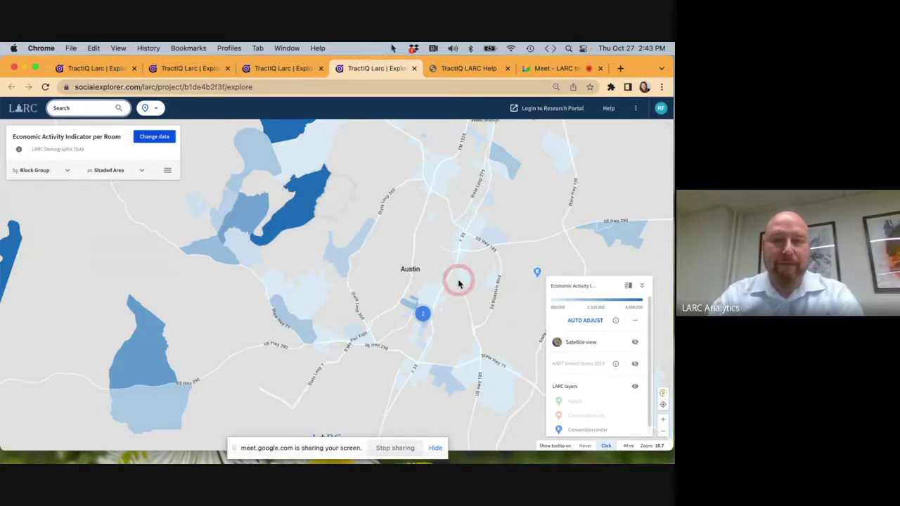
Auto-adjust the colour range to Austin and open The Palmer Events Center details card.
{"action": "left_click_drag", "start_coordinate": [423, 270], "coordinate": [410, 245]}
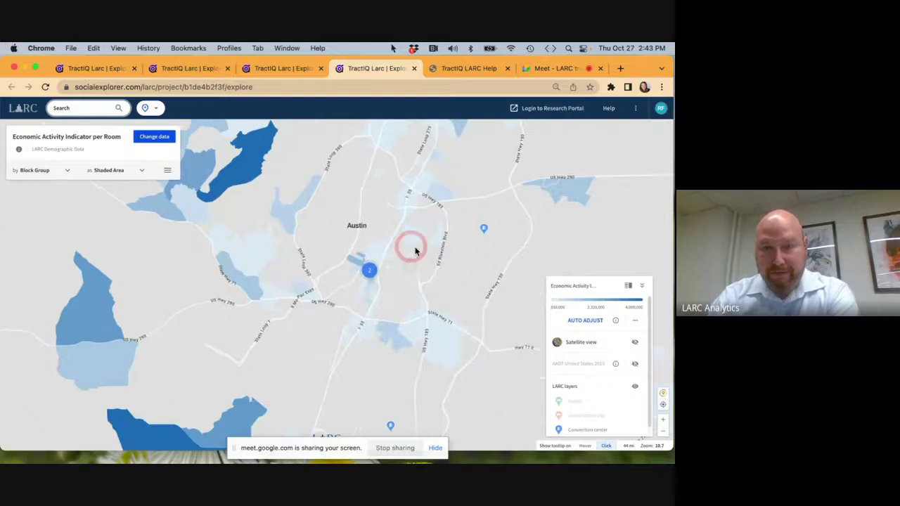
{"action": "left_click", "coordinate": [587, 320]}
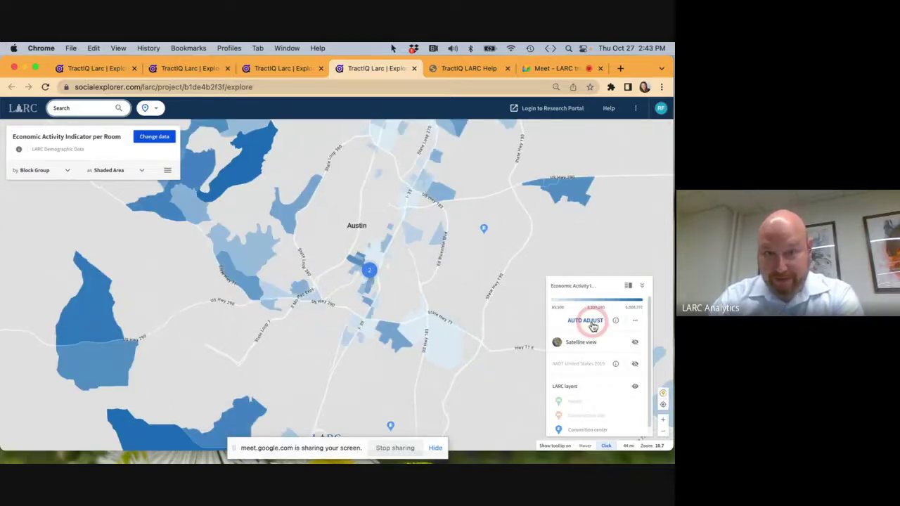
{"action": "scroll", "coordinate": [388, 269], "scroll_direction": "up", "scroll_amount": 5}
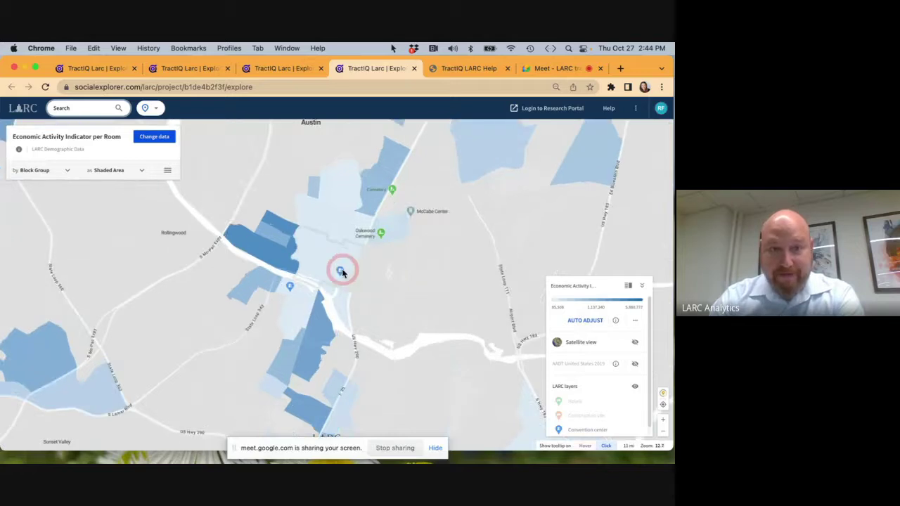
{"action": "left_click", "coordinate": [342, 271]}
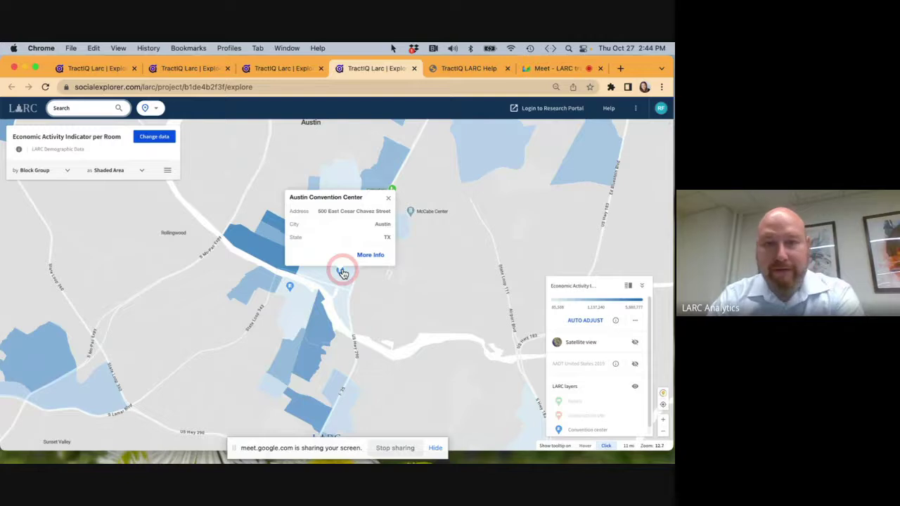
{"action": "left_click", "coordinate": [289, 288]}
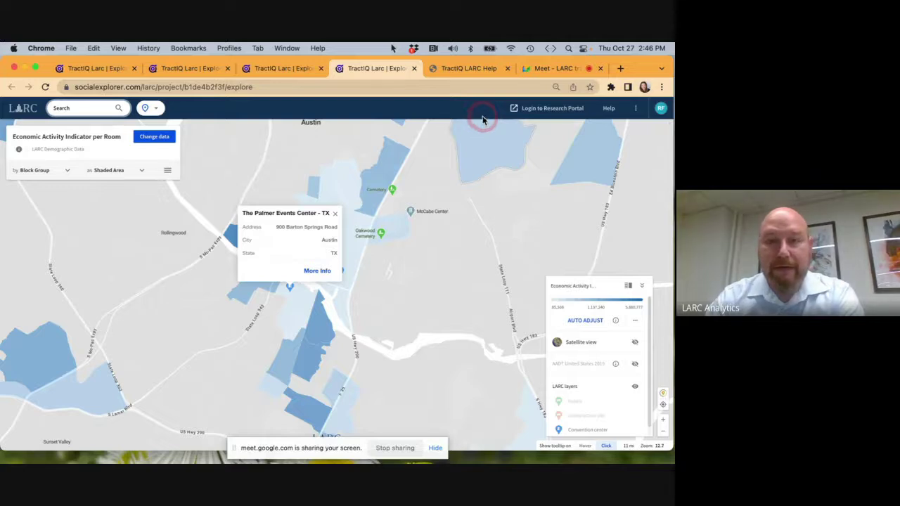
Close the Help tab and two extra TractIQ tabs, then stop presenting in Meet.
{"action": "left_click", "coordinate": [507, 68]}
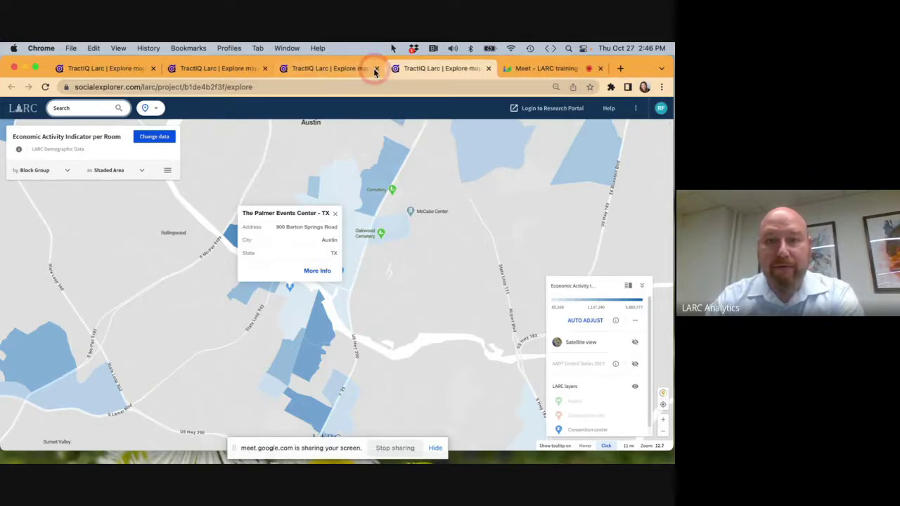
{"action": "left_click", "coordinate": [375, 68]}
{"action": "left_click", "coordinate": [266, 69]}
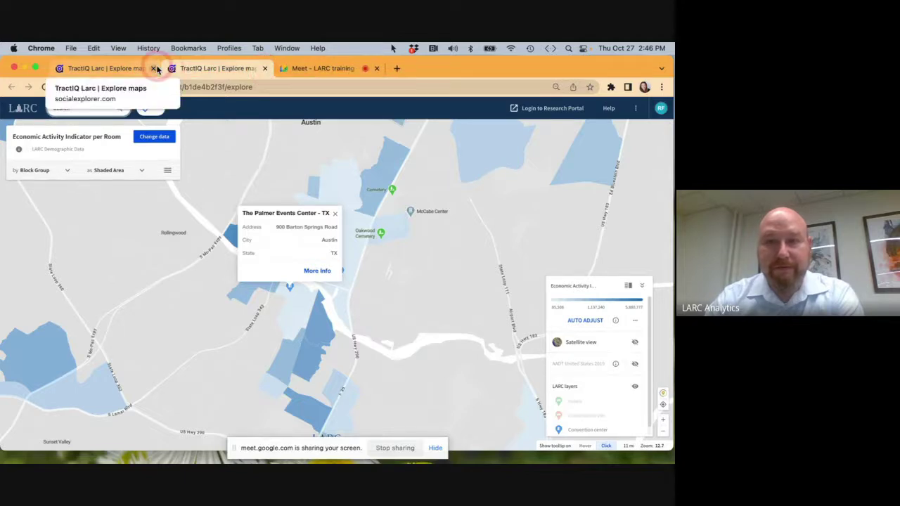
{"action": "left_click", "coordinate": [314, 71]}
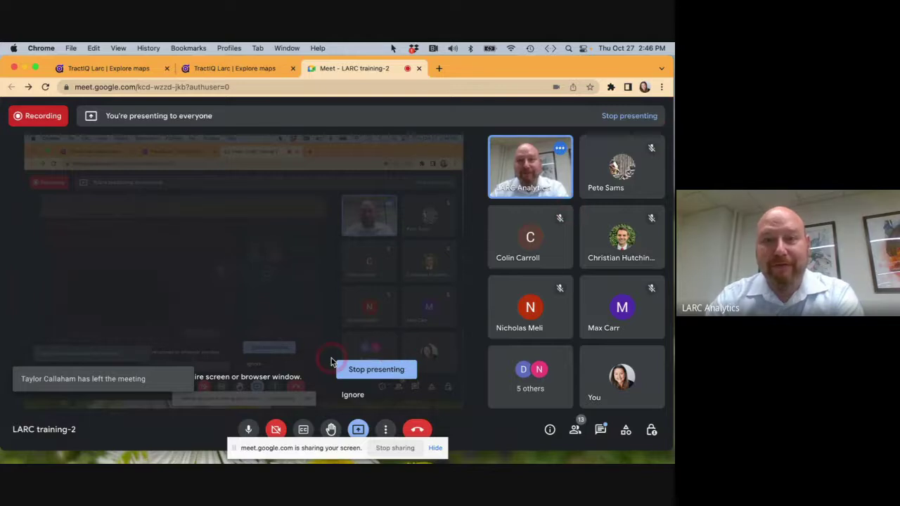
{"action": "left_click", "coordinate": [380, 377]}
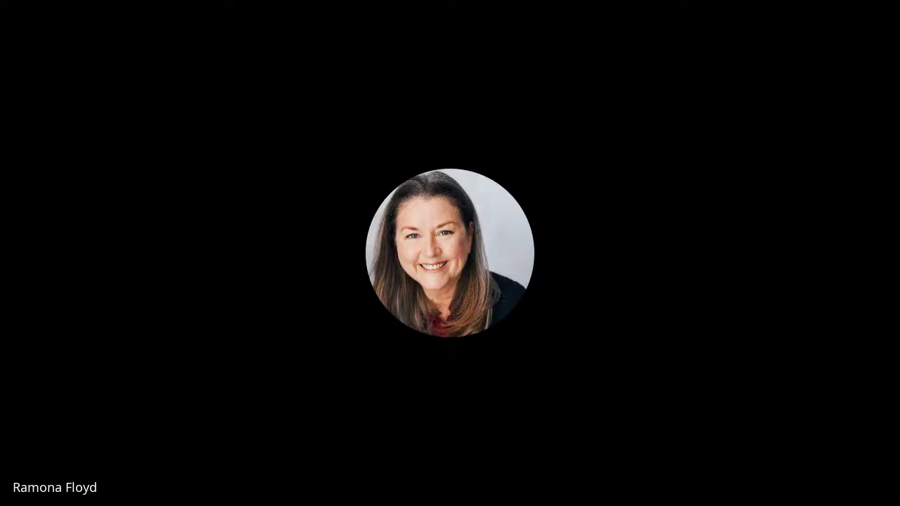